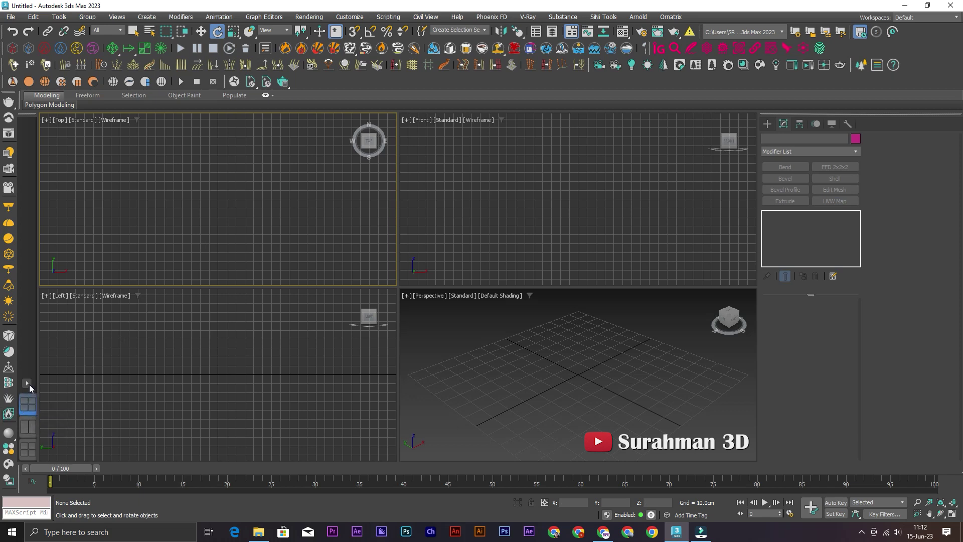
Use a two-viewport layout with Top on the left and Front on the right
{"action": "left_click", "coordinate": [29, 429]}
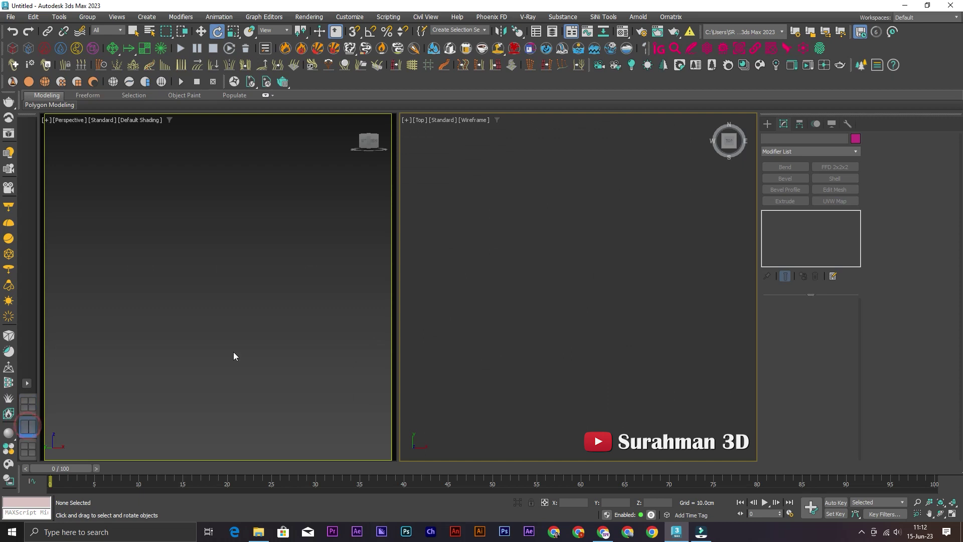
{"action": "key", "text": "t"}
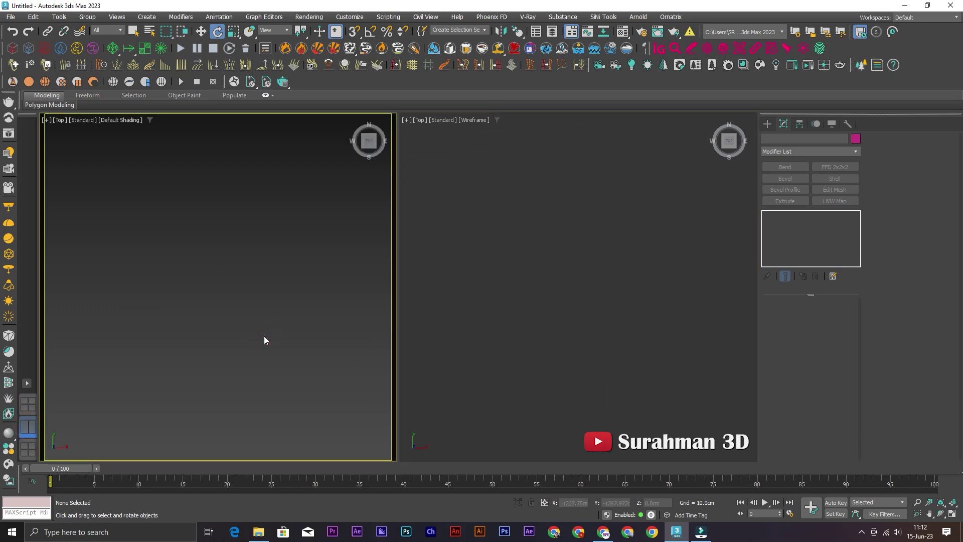
{"action": "left_click", "coordinate": [477, 302]}
{"action": "key", "text": "f"}
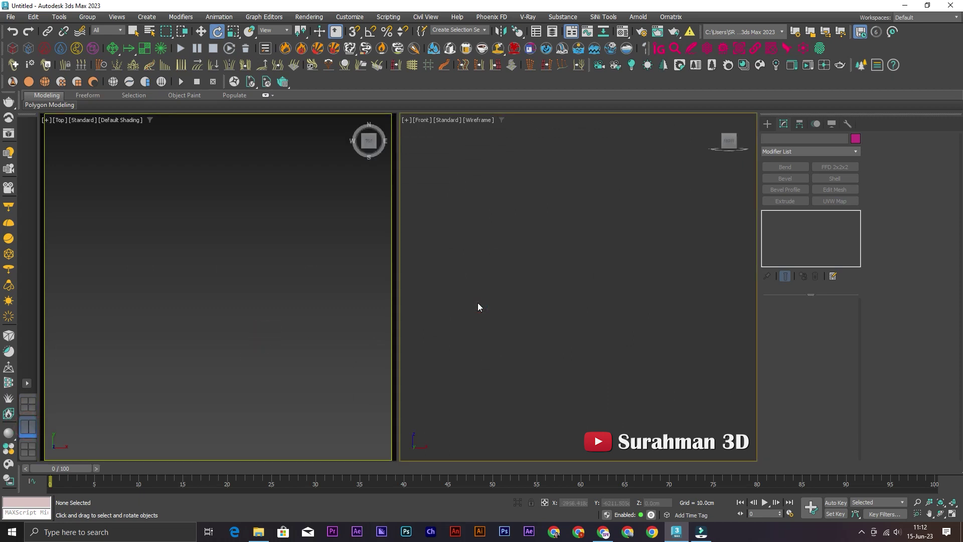
Draw a Standard Primitives plane in the Top viewport and show it in wireframe
{"action": "left_click", "coordinate": [768, 124]}
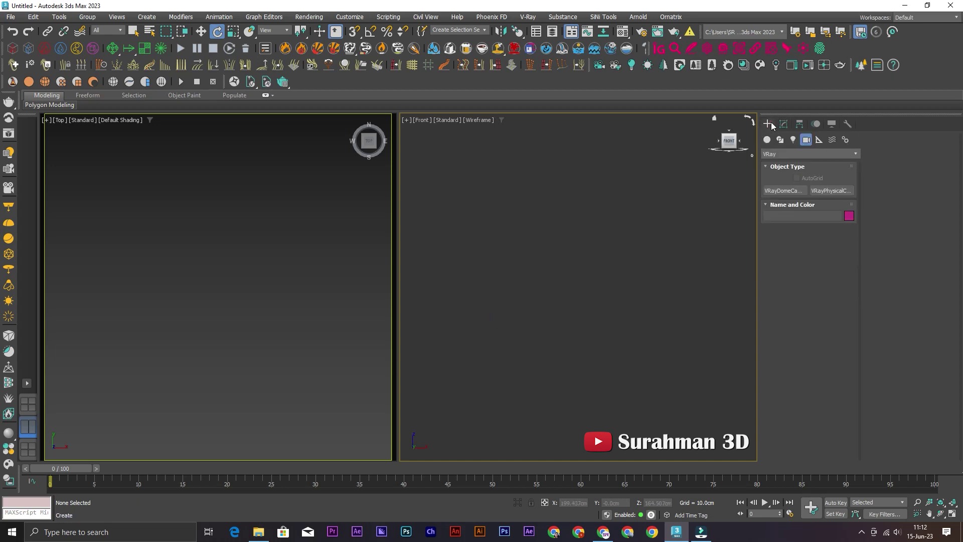
{"action": "left_click", "coordinate": [767, 139]}
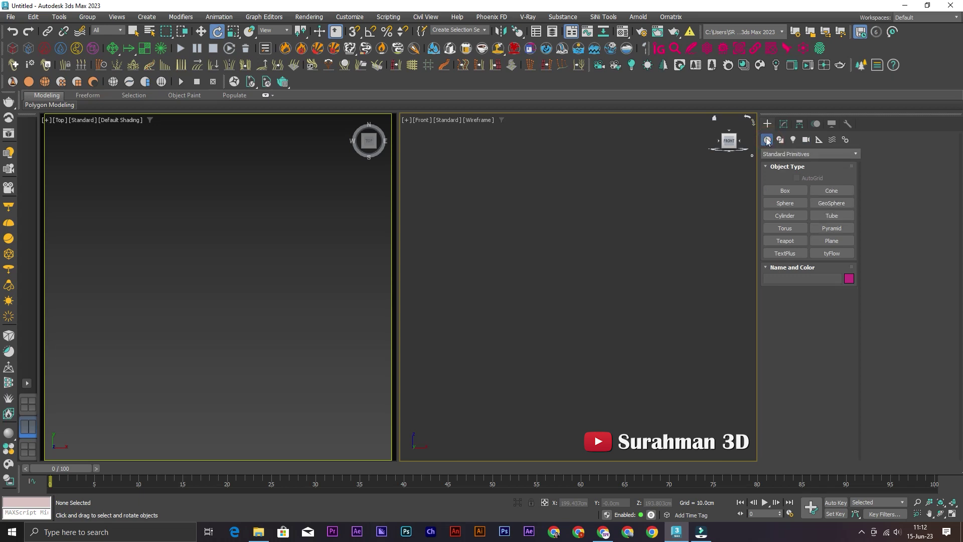
{"action": "left_click", "coordinate": [837, 243]}
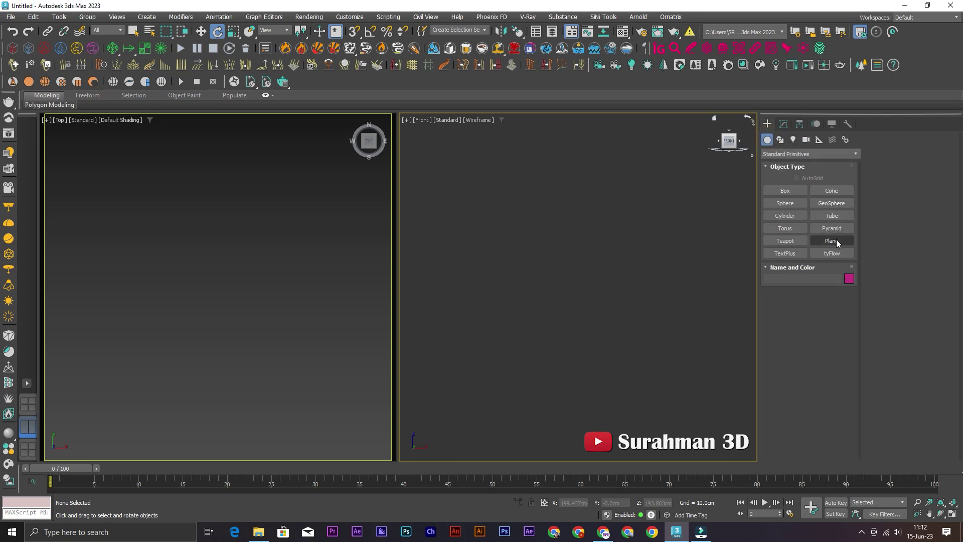
{"action": "mouse_move", "coordinate": [135, 192]}
{"action": "left_mouse_down"}
{"action": "mouse_move", "coordinate": [178, 247]}
{"action": "mouse_move", "coordinate": [350, 401]}
{"action": "left_mouse_up"}
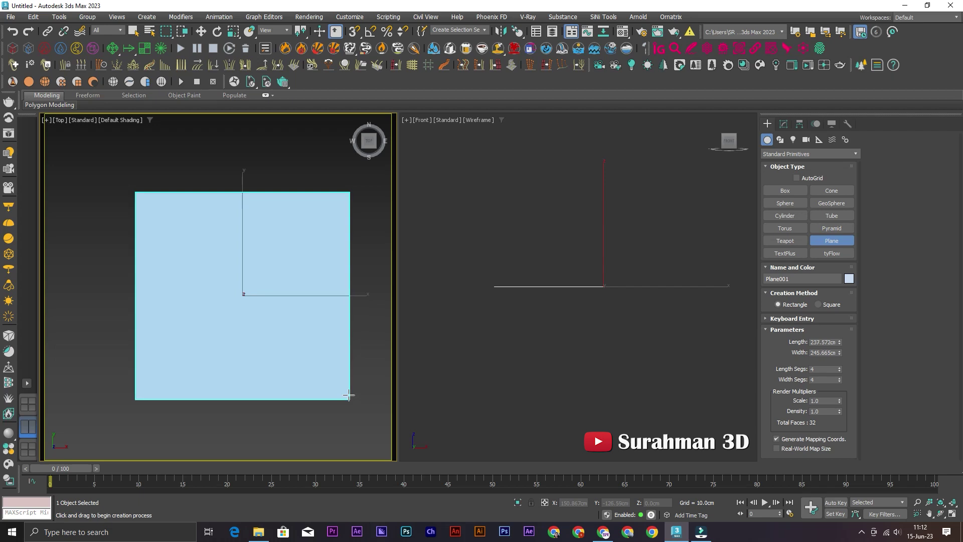
{"action": "key", "text": "e"}
{"action": "left_click", "coordinate": [784, 123]}
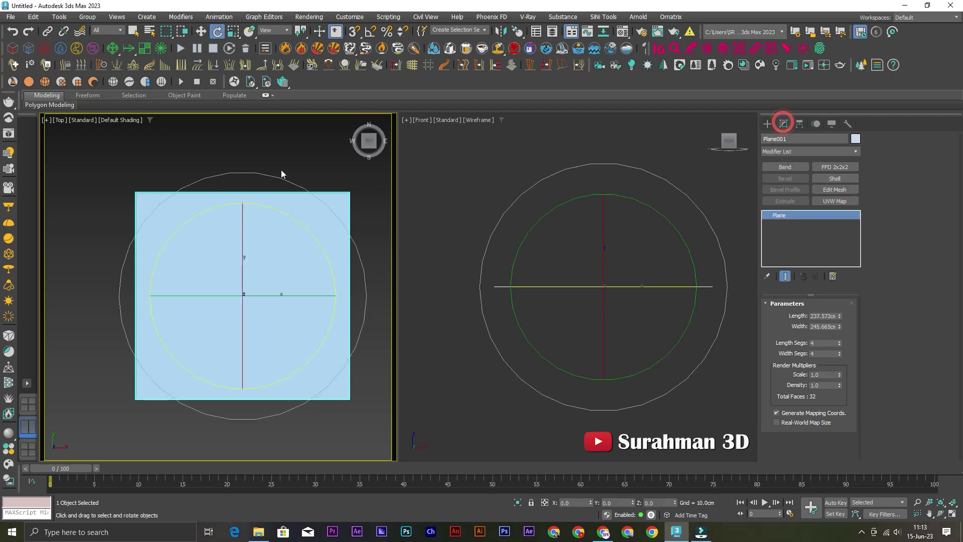
{"action": "key", "text": "F3"}
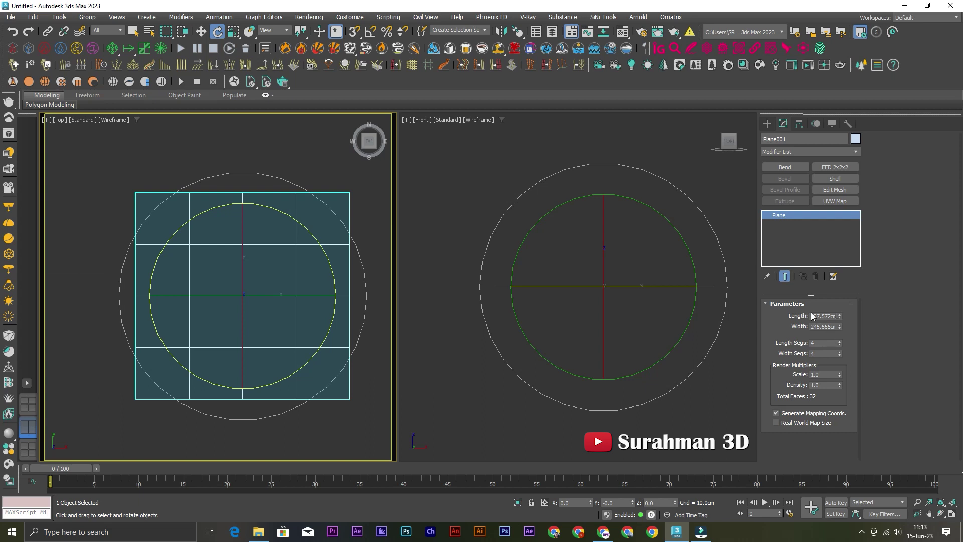
Set the plane's Length and Width to 5000 cm and zoom out the Front view
{"action": "left_click_drag", "start_coordinate": [813, 314], "coordinate": [851, 315]}
{"action": "type", "text": "5000"}
{"action": "key", "text": "Tab"}
{"action": "type", "text": "50"}
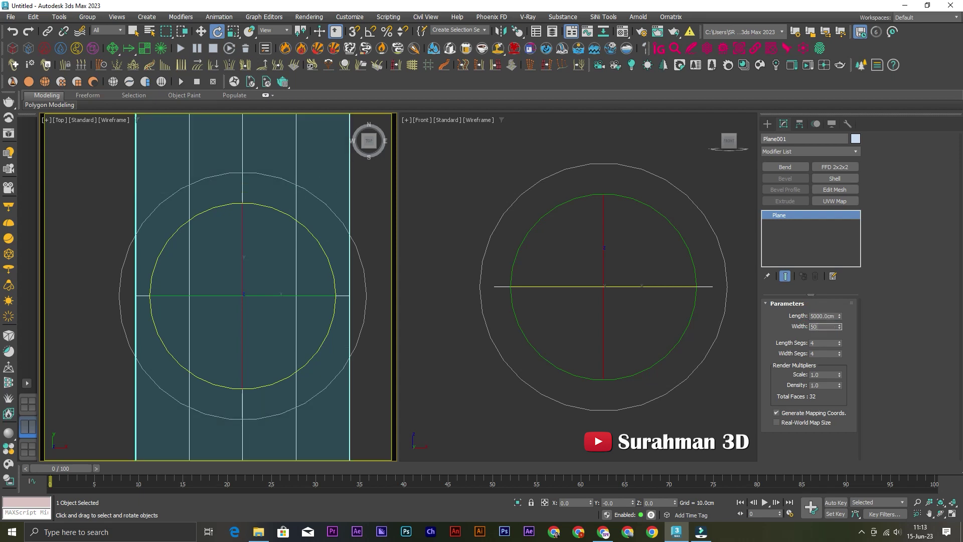
{"action": "key", "text": "Return"}
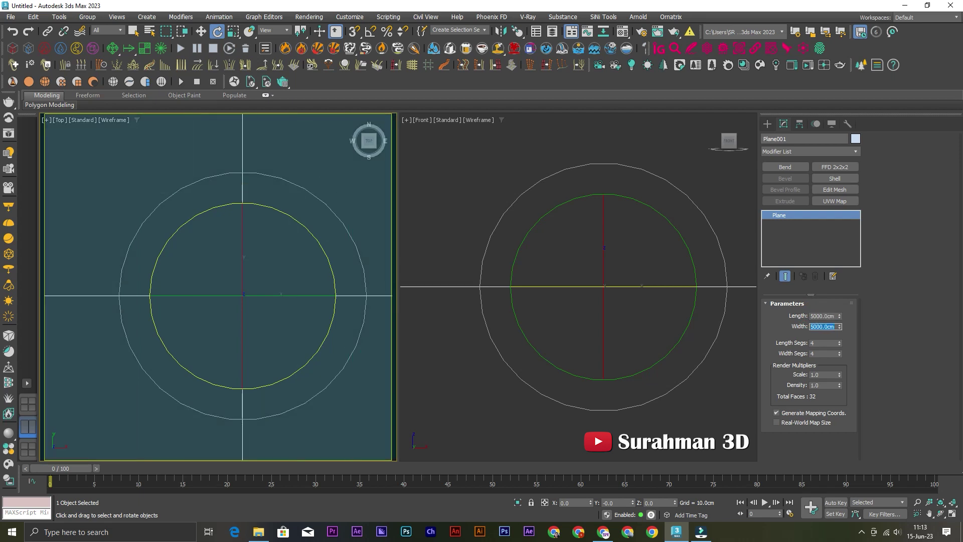
{"action": "right_click", "coordinate": [226, 257]}
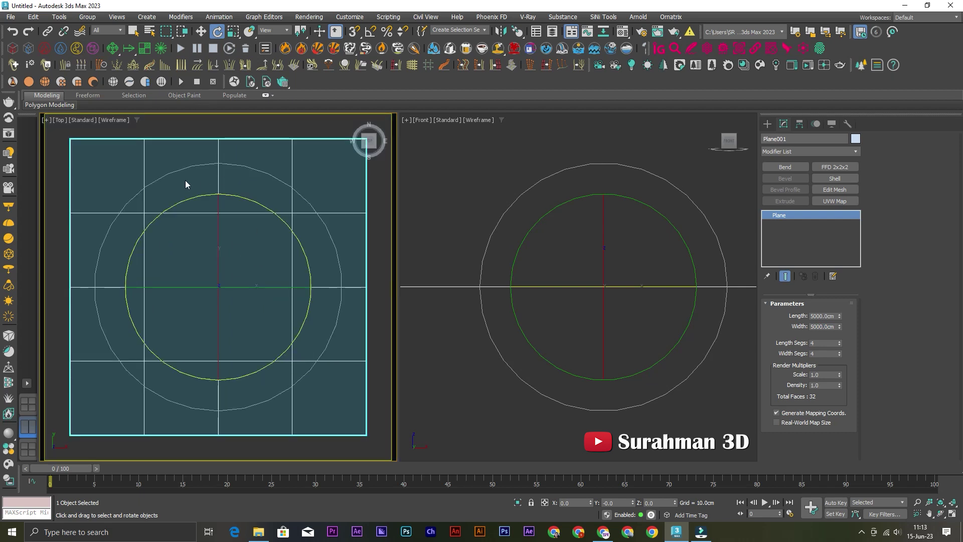
{"action": "left_click", "coordinate": [501, 284]}
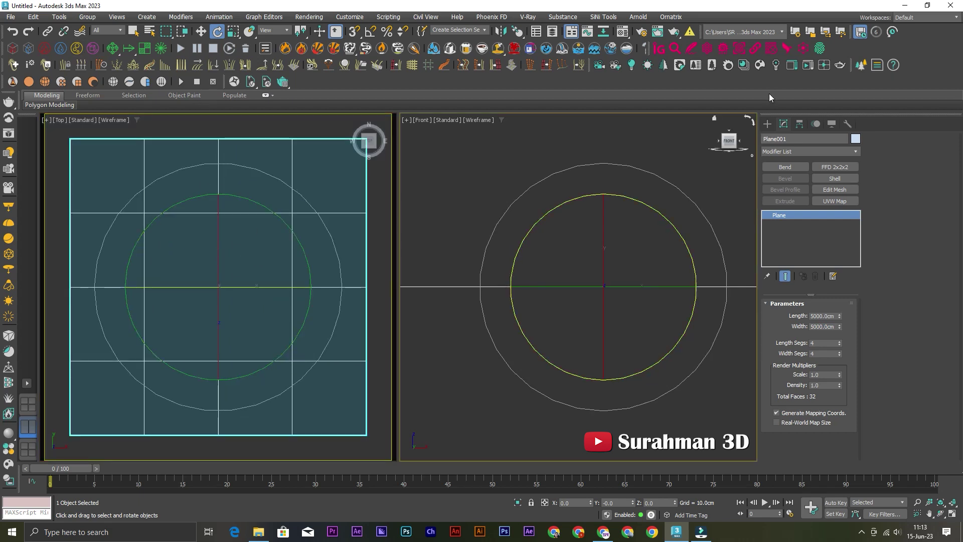
{"action": "scroll", "coordinate": [208, 213], "scroll_direction": "down", "scroll_amount": 1}
{"action": "scroll", "coordinate": [208, 213], "scroll_direction": "down", "scroll_amount": 3}
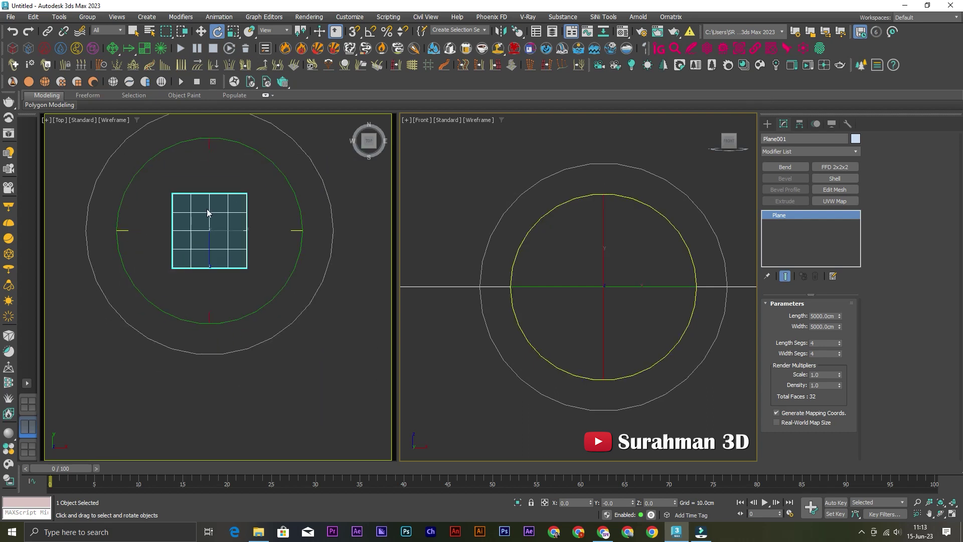
Place a Chaos Scatter object in the Top view and move it toward the plane
{"action": "left_click", "coordinate": [862, 66]}
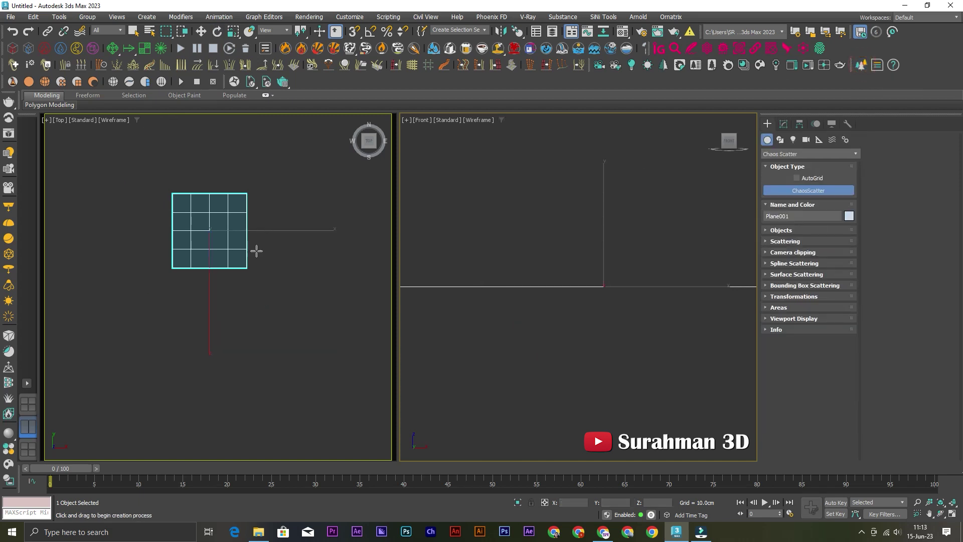
{"action": "left_click", "coordinate": [163, 322]}
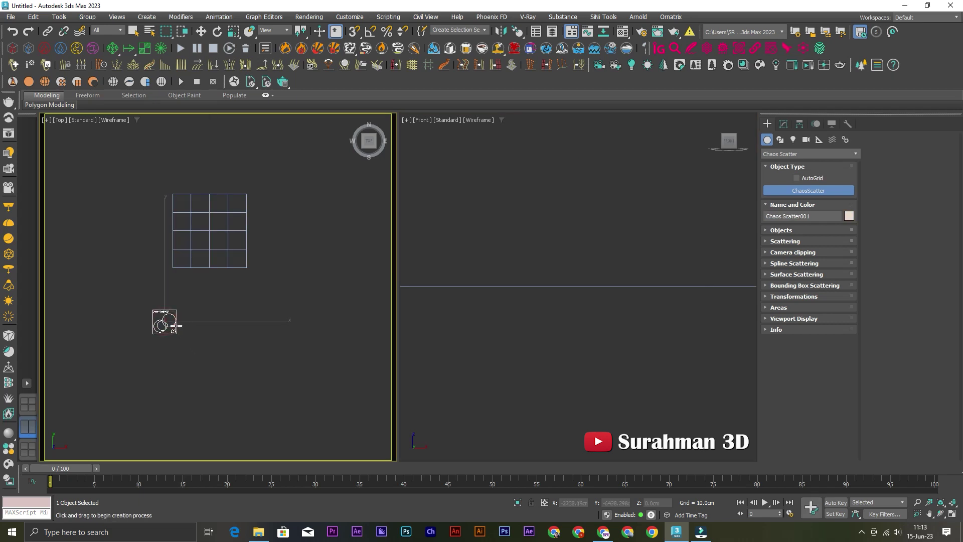
{"action": "key", "text": "e"}
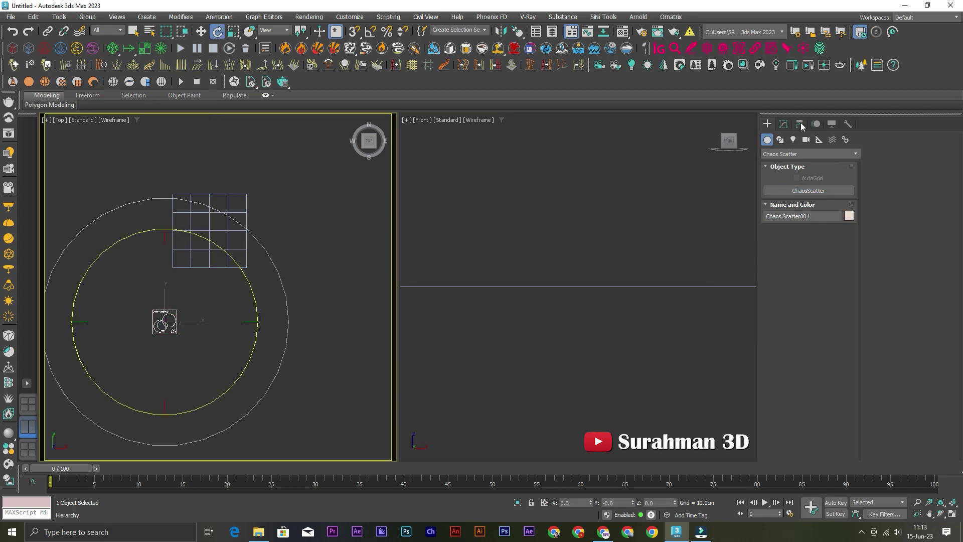
{"action": "left_click", "coordinate": [784, 126]}
{"action": "scroll", "coordinate": [190, 308], "scroll_direction": "up", "scroll_amount": 3}
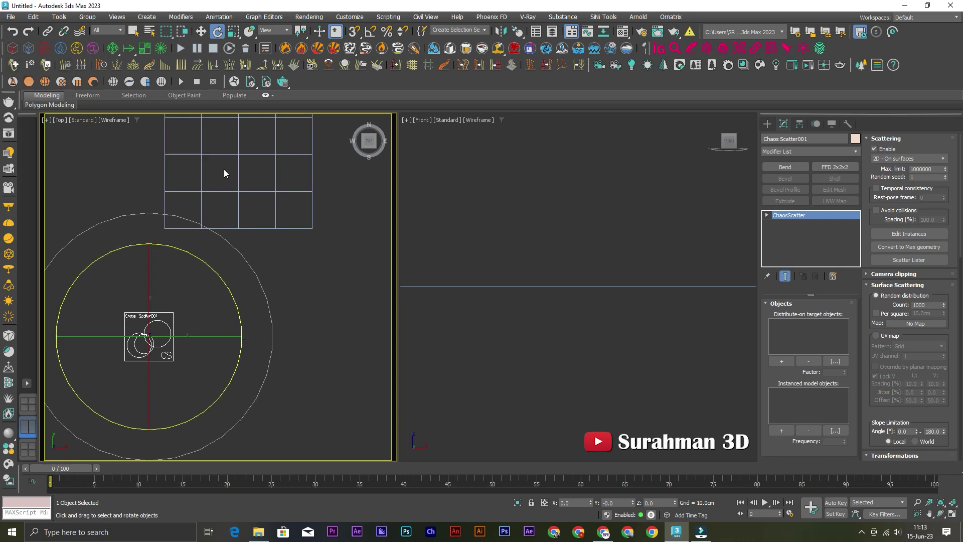
{"action": "left_click", "coordinate": [200, 31]}
{"action": "left_click_drag", "start_coordinate": [190, 298], "coordinate": [224, 264]}
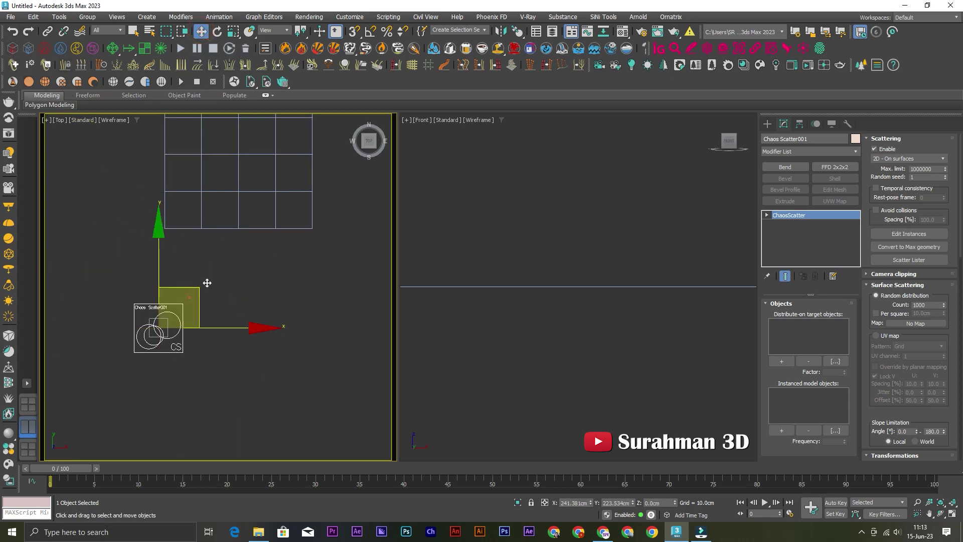
Turn the right view into an orbited Perspective view and delete the Quad layout tab
{"action": "right_click", "coordinate": [505, 329]}
{"action": "key", "text": "p"}
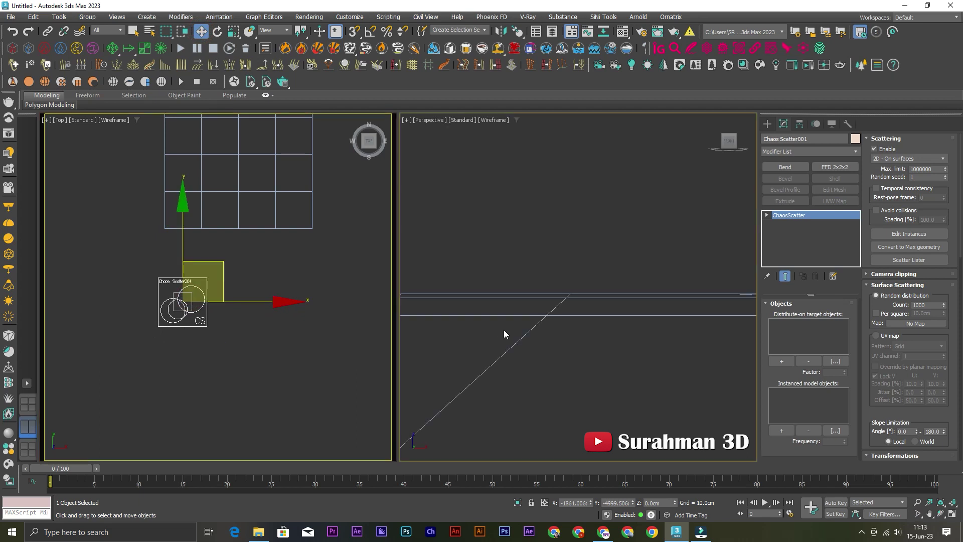
{"action": "mouse_move", "coordinate": [550, 333]}
{"action": "middle_mouse_down", "text": "alt"}
{"action": "mouse_move", "coordinate": [535, 321]}
{"action": "mouse_move", "coordinate": [574, 322]}
{"action": "middle_mouse_up", "text": "alt"}
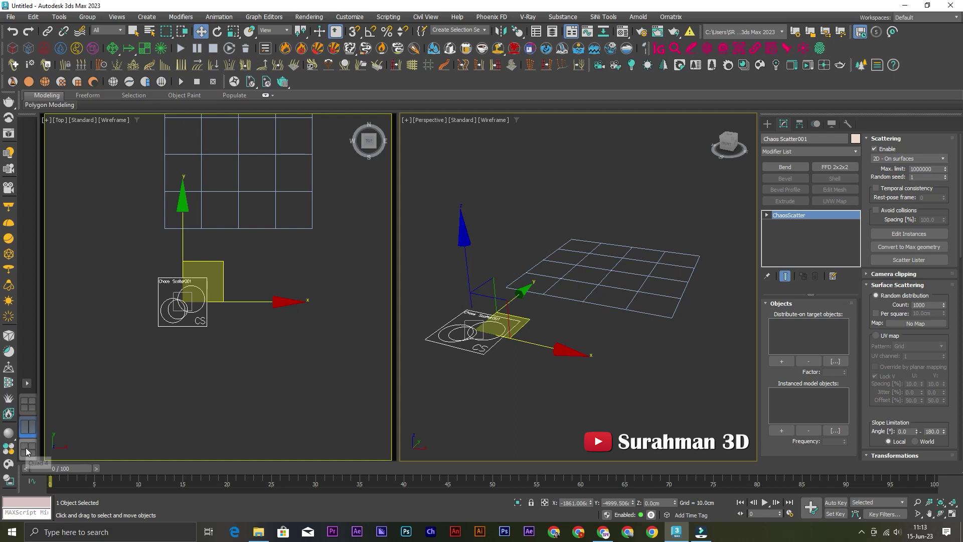
{"action": "right_click", "coordinate": [27, 409]}
{"action": "left_click", "coordinate": [54, 425]}
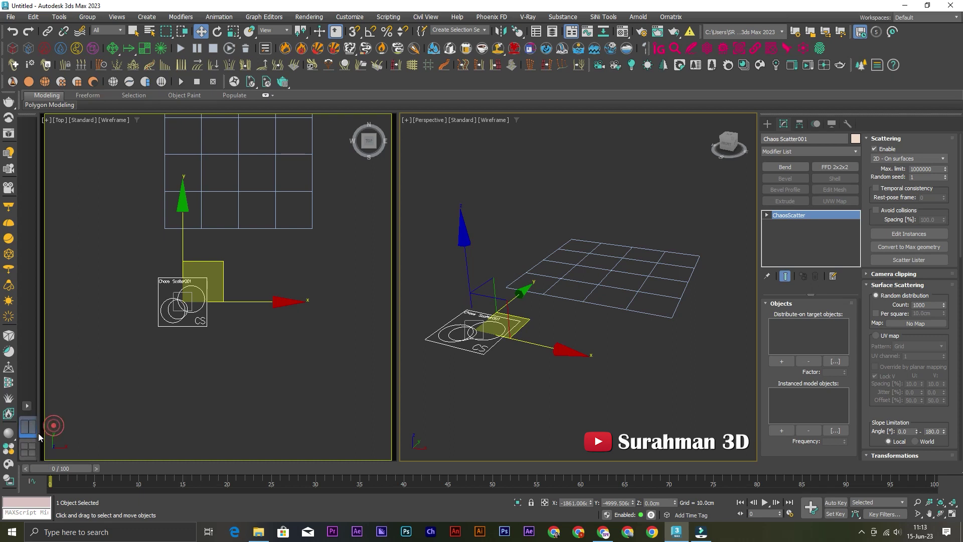
Decline the V-Ray prompt and make V-Ray 6 Update 1.2 the production renderer
{"action": "left_click", "coordinate": [9, 464]}
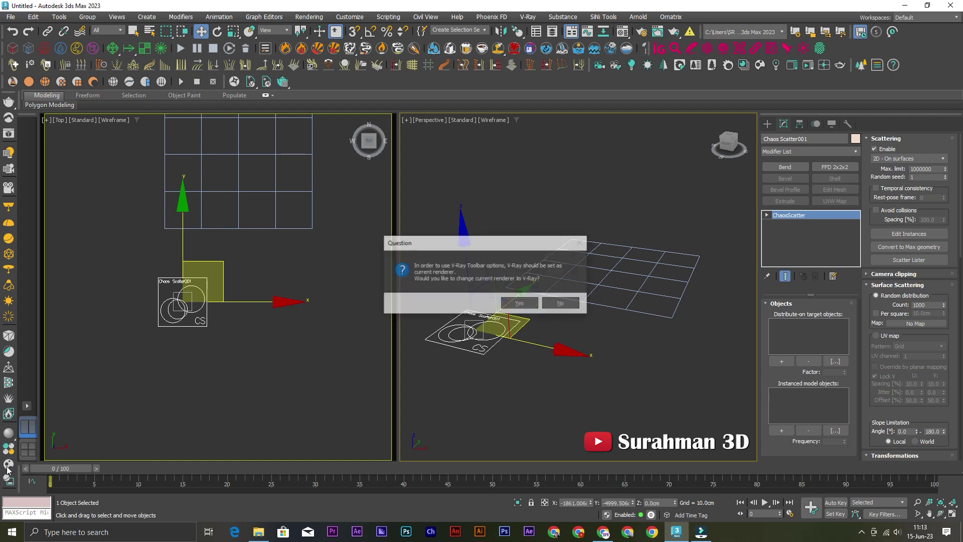
{"action": "left_click", "coordinate": [569, 302]}
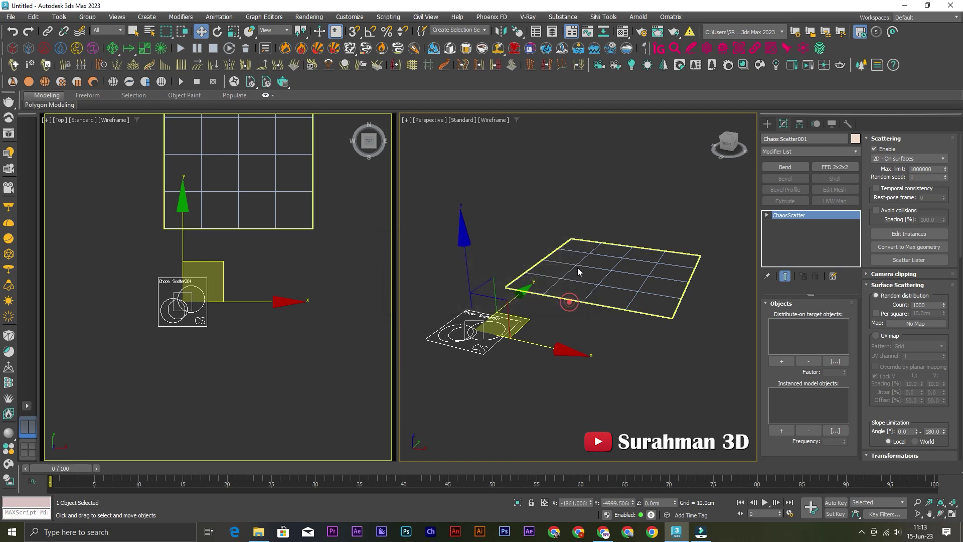
{"action": "left_click", "coordinate": [641, 33]}
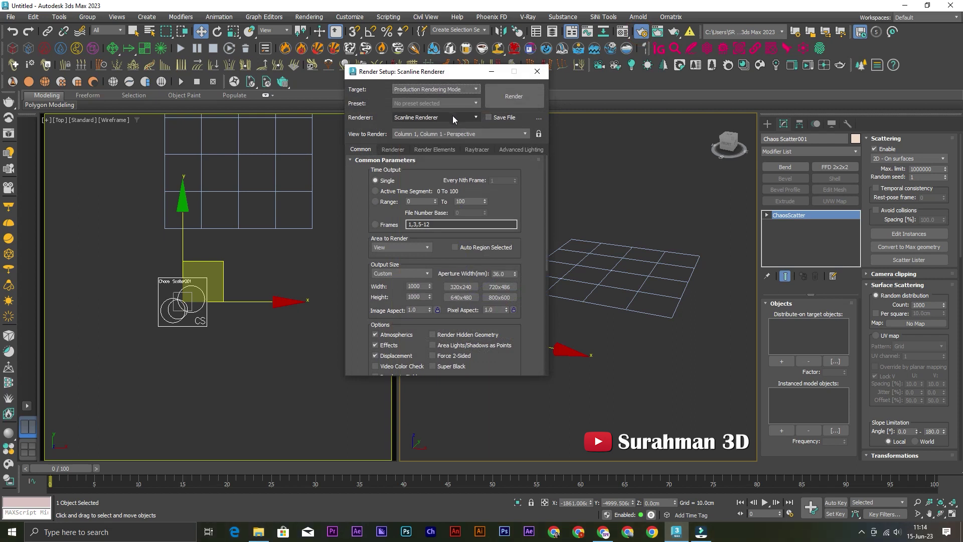
{"action": "left_click", "coordinate": [453, 116]}
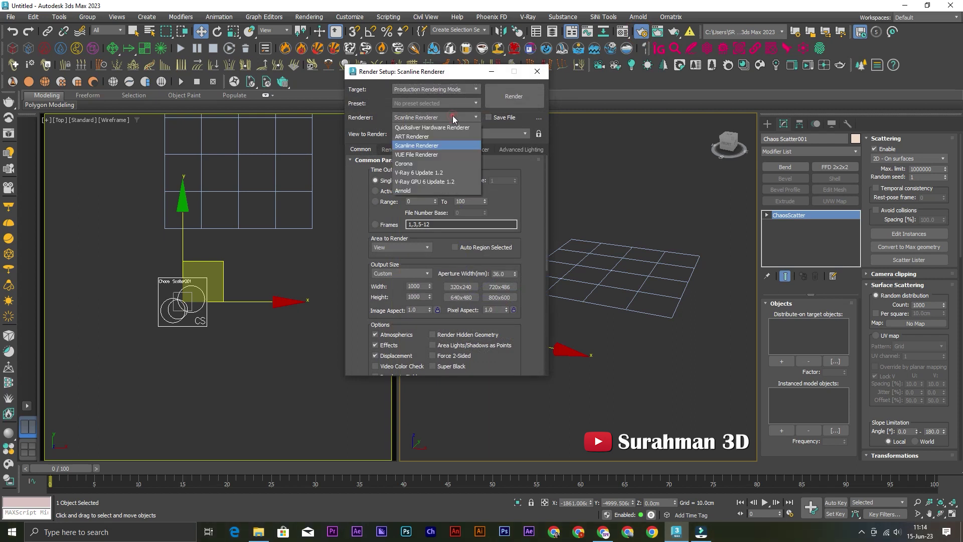
{"action": "left_click", "coordinate": [428, 173]}
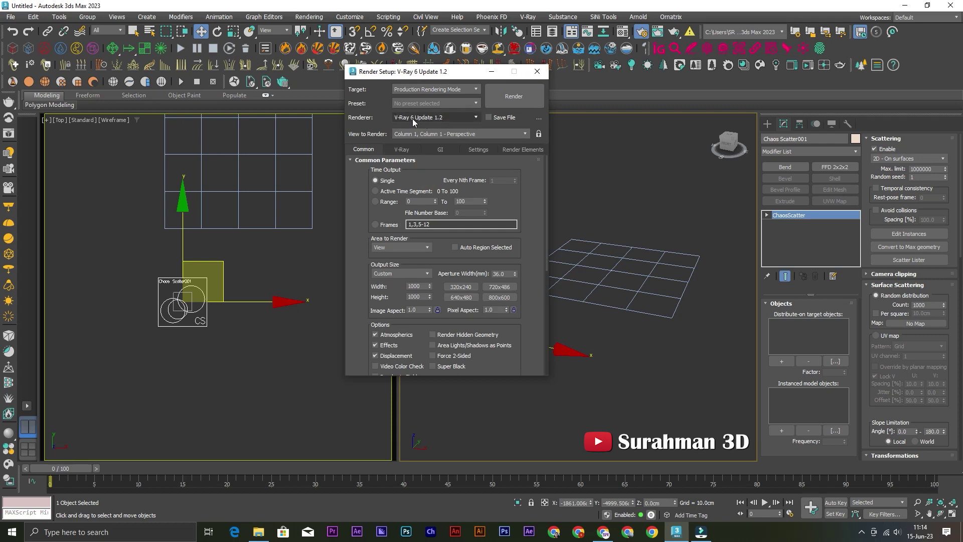
{"action": "left_click", "coordinate": [536, 74]}
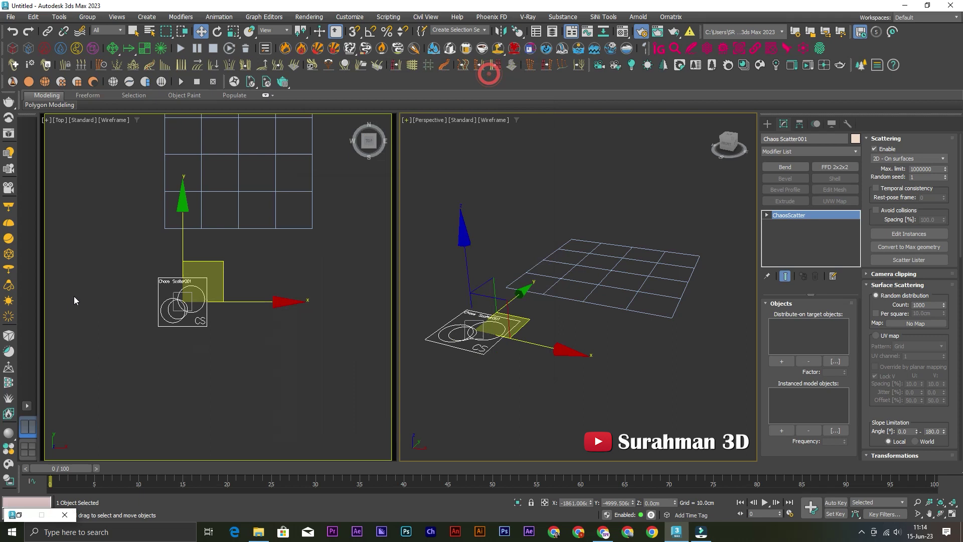
In Cosmos Vegetation › Flowers, grass & rocks, import Crabgrass 002 and scroll to the lawn grasses
{"action": "left_click", "coordinate": [8, 465]}
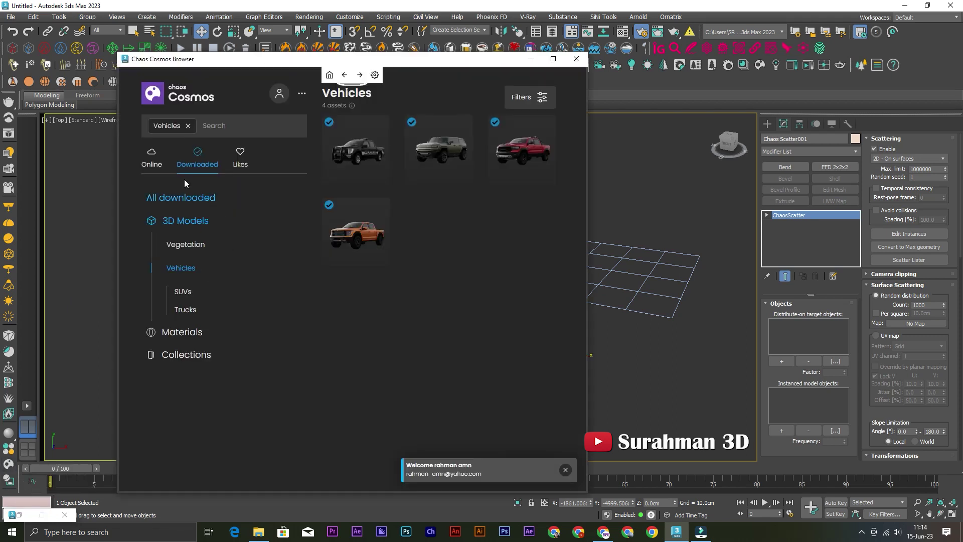
{"action": "left_click", "coordinate": [185, 244]}
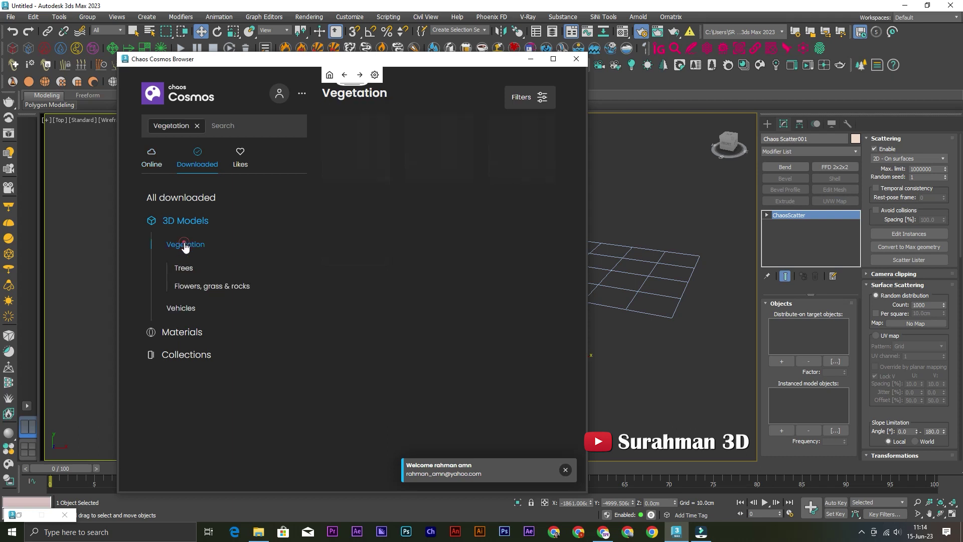
{"action": "left_click", "coordinate": [190, 286]}
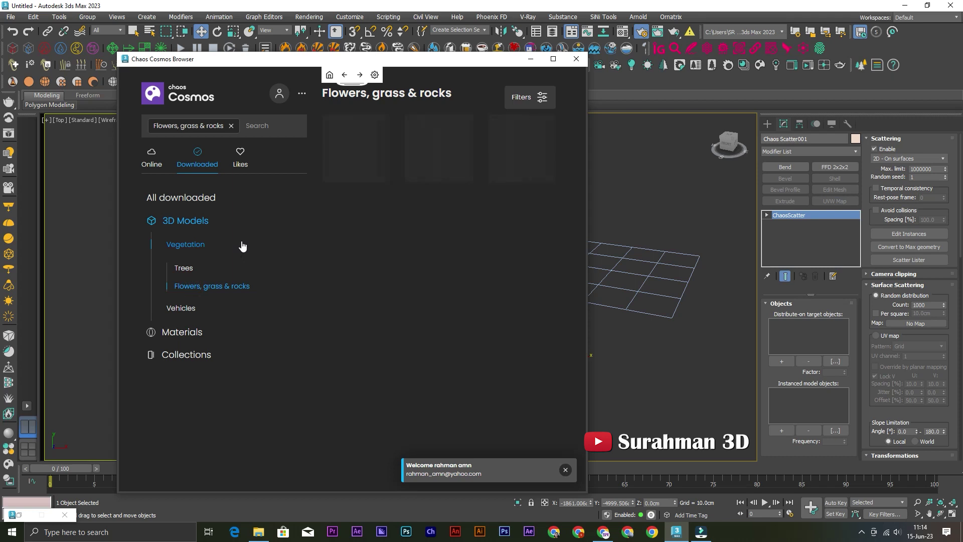
{"action": "left_click_drag", "start_coordinate": [404, 65], "coordinate": [265, 62]}
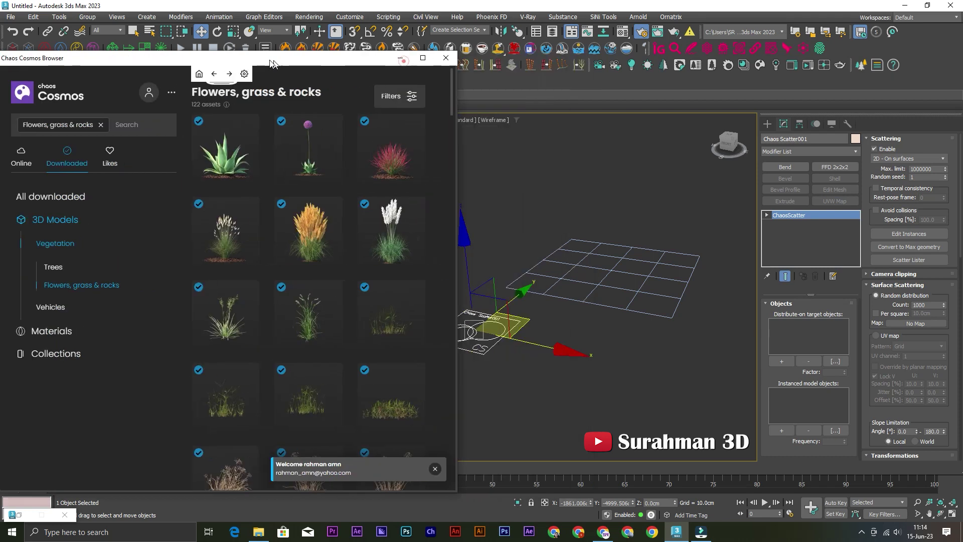
{"action": "scroll", "coordinate": [415, 232], "scroll_direction": "down", "scroll_amount": 2}
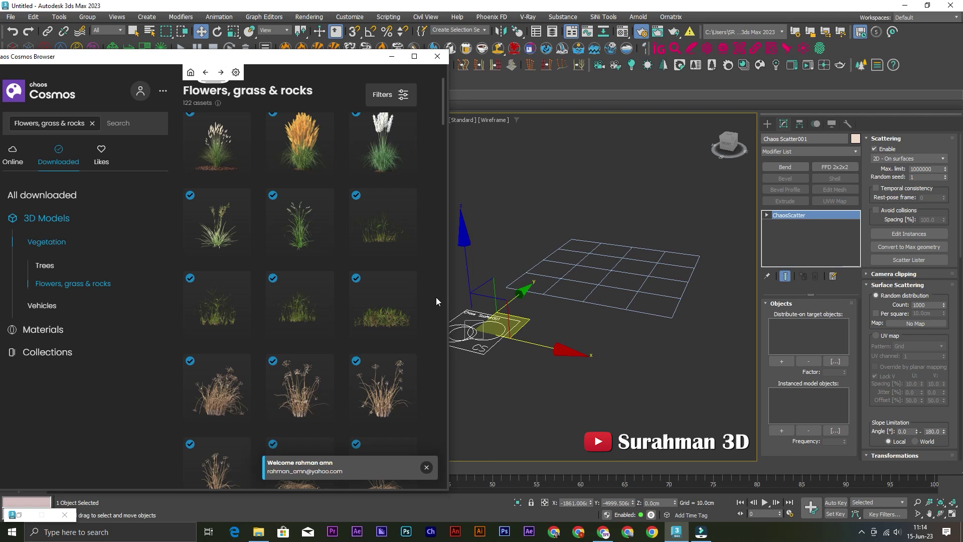
{"action": "mouse_move", "coordinate": [381, 301]}
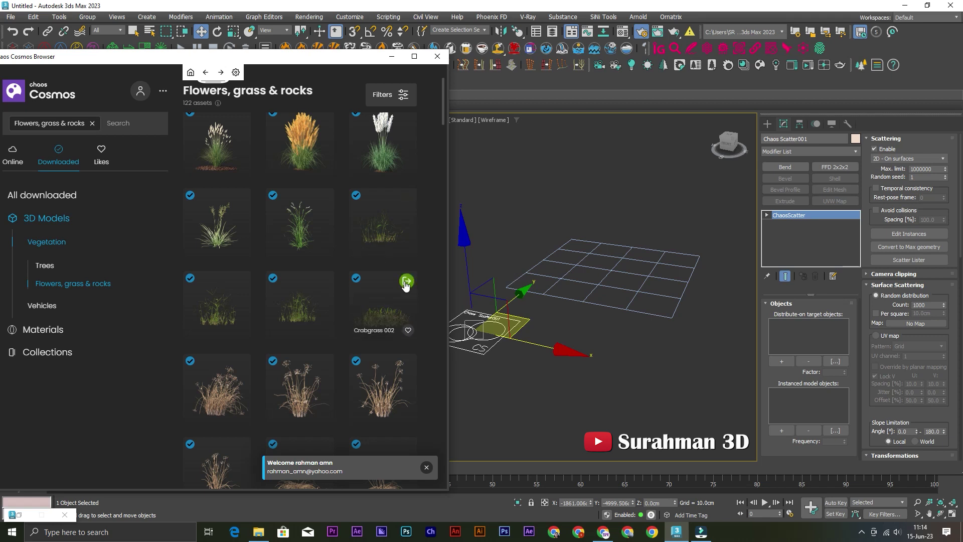
{"action": "left_click", "coordinate": [407, 282]}
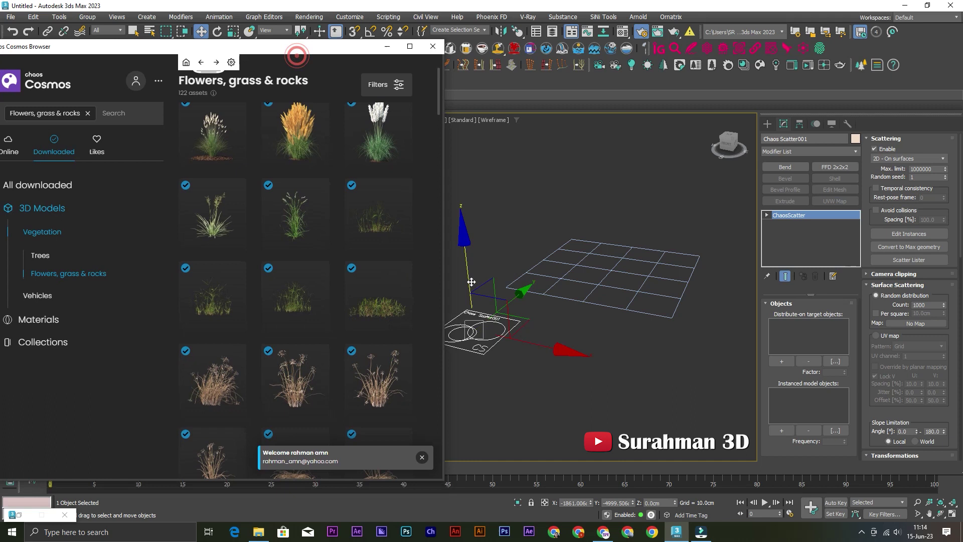
{"action": "scroll", "coordinate": [394, 301], "scroll_direction": "down", "scroll_amount": 4}
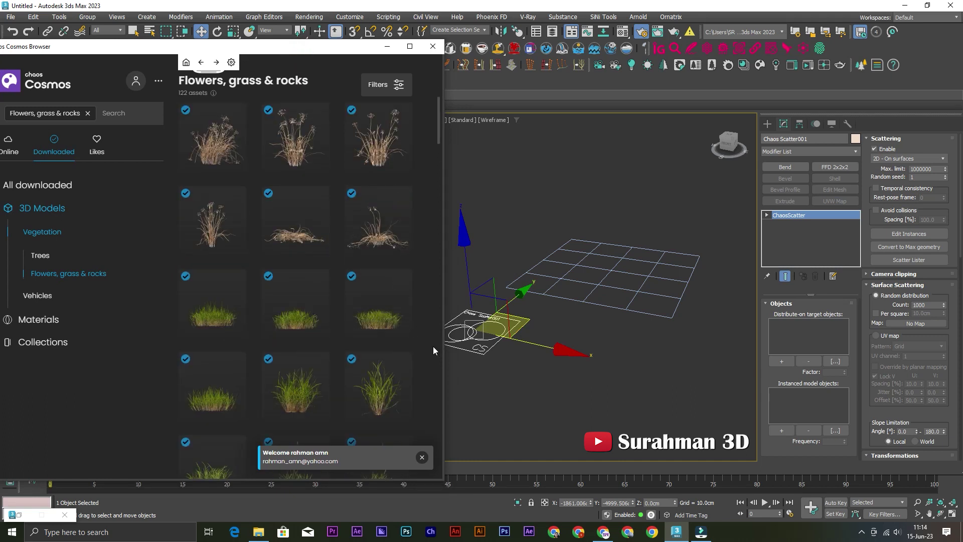
{"action": "scroll", "coordinate": [359, 309], "scroll_direction": "down", "scroll_amount": 1}
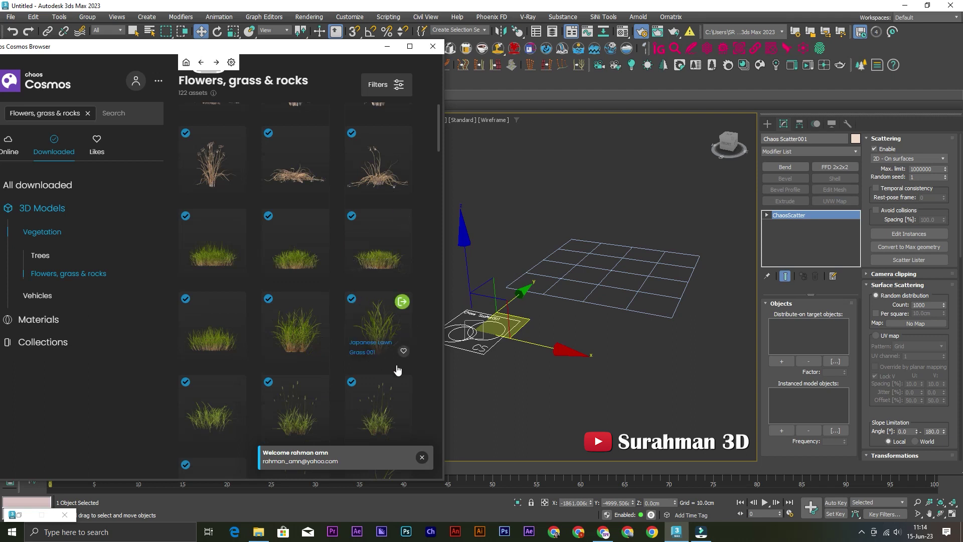
{"action": "mouse_move", "coordinate": [296, 322]}
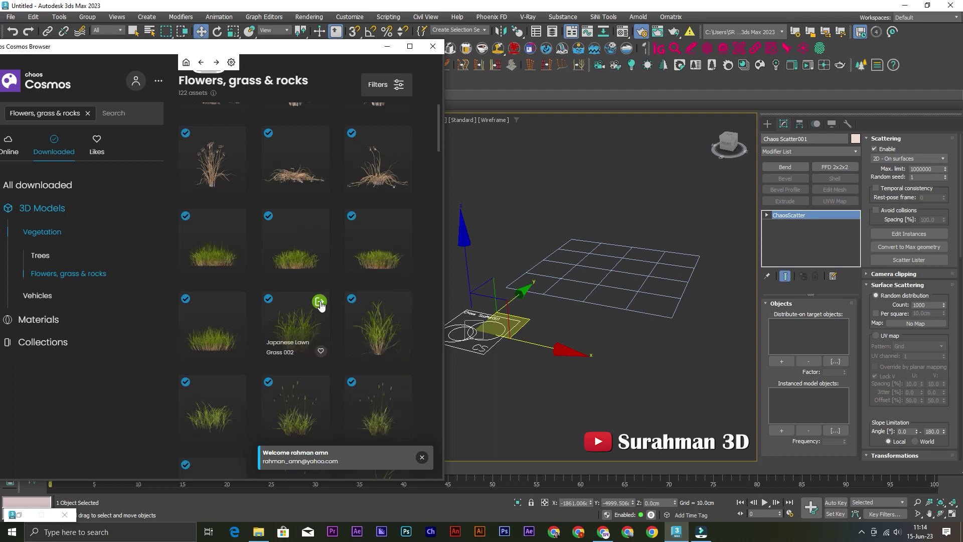
{"action": "scroll", "coordinate": [361, 286], "scroll_direction": "down", "scroll_amount": 3}
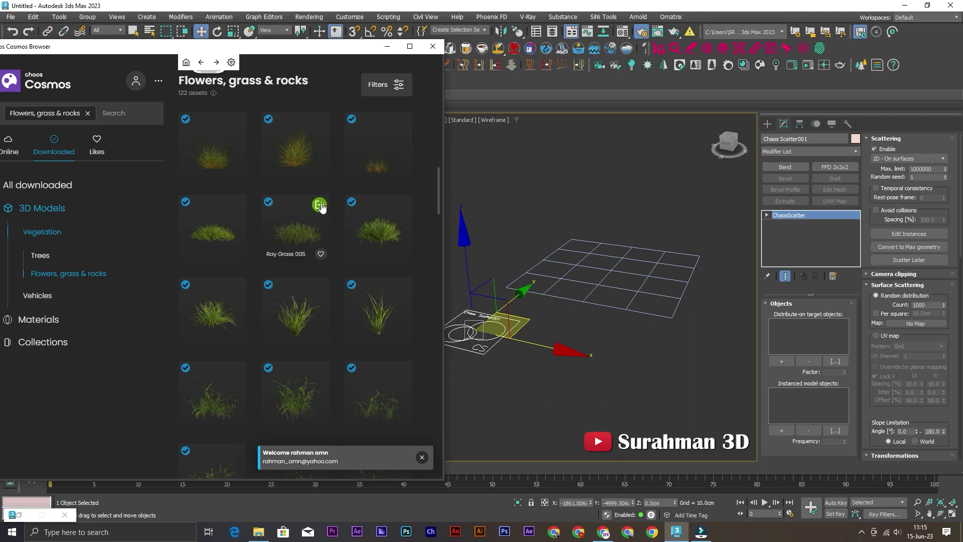
Import Ray Grass 005 and Ray Grass 002, placing them beside the scatter icon
{"action": "left_click", "coordinate": [320, 206]}
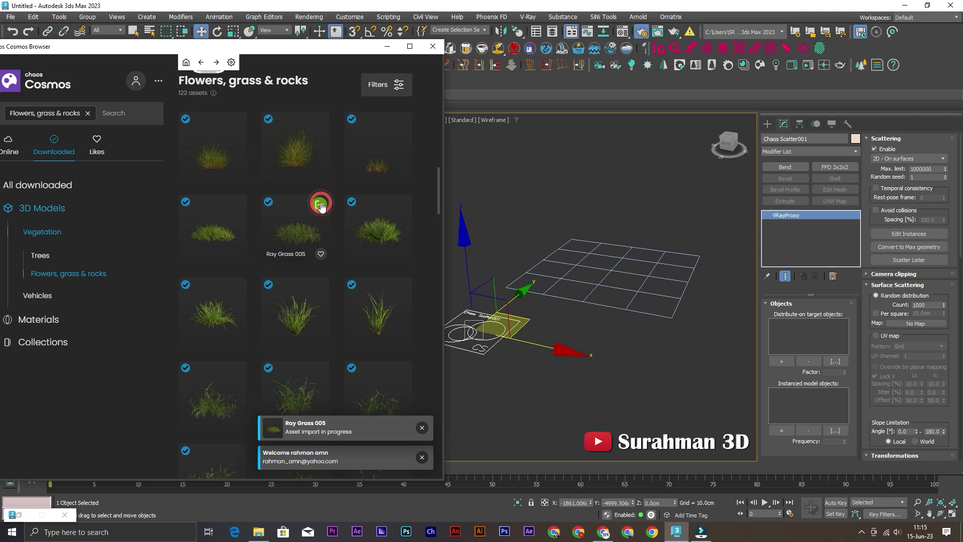
{"action": "scroll", "coordinate": [573, 333], "scroll_direction": "down", "scroll_amount": 3}
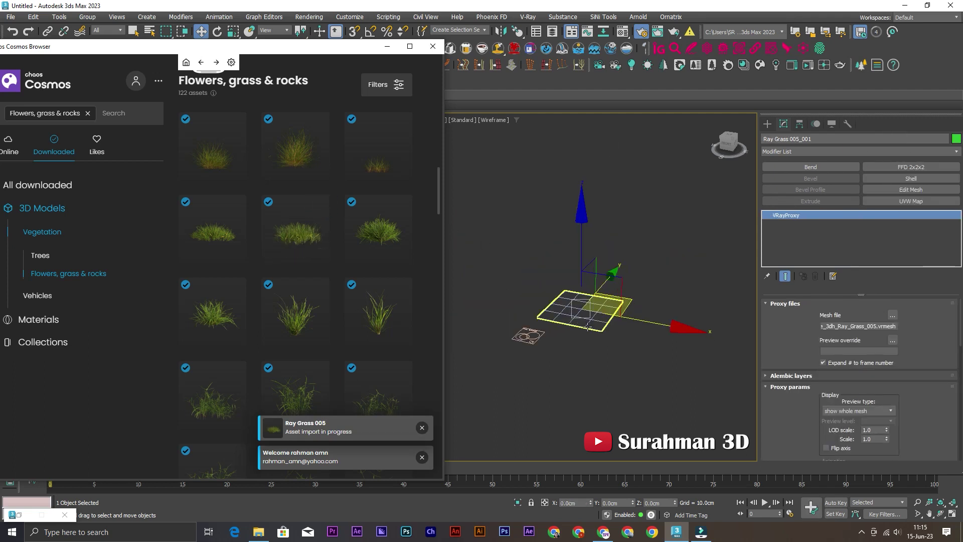
{"action": "key", "text": "t"}
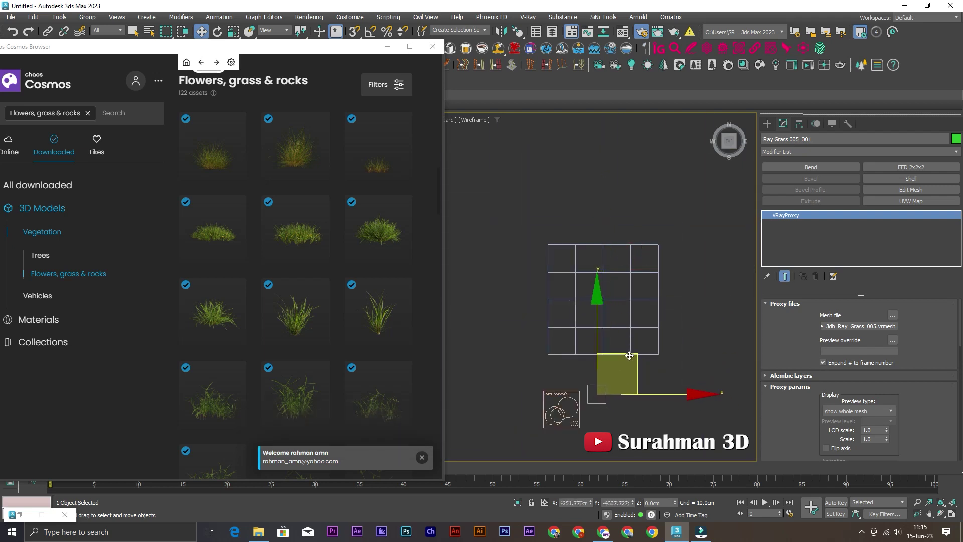
{"action": "mouse_move", "coordinate": [646, 325]}
{"action": "middle_mouse_down"}
{"action": "mouse_move", "coordinate": [619, 346]}
{"action": "mouse_move", "coordinate": [636, 307]}
{"action": "middle_mouse_up"}
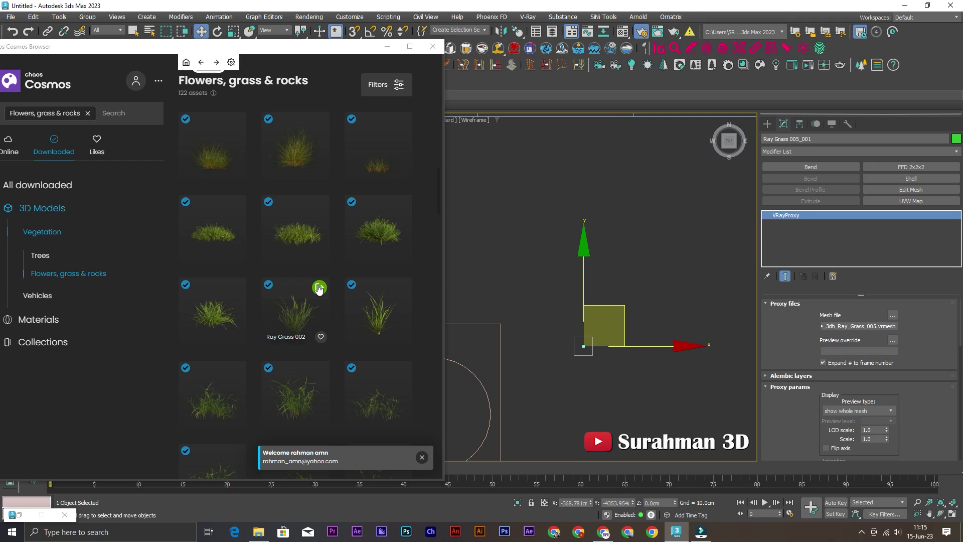
{"action": "left_click", "coordinate": [319, 288]}
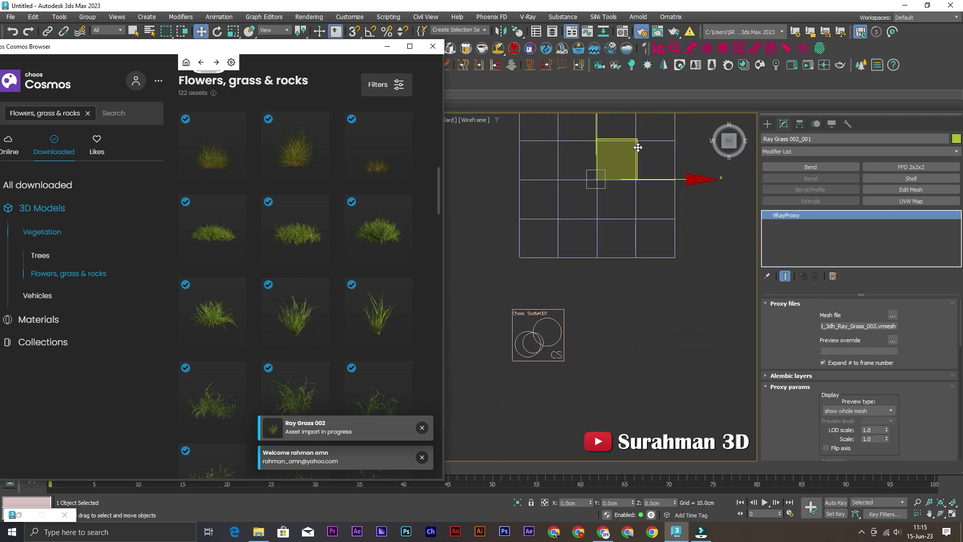
{"action": "left_click_drag", "start_coordinate": [638, 147], "coordinate": [637, 288]}
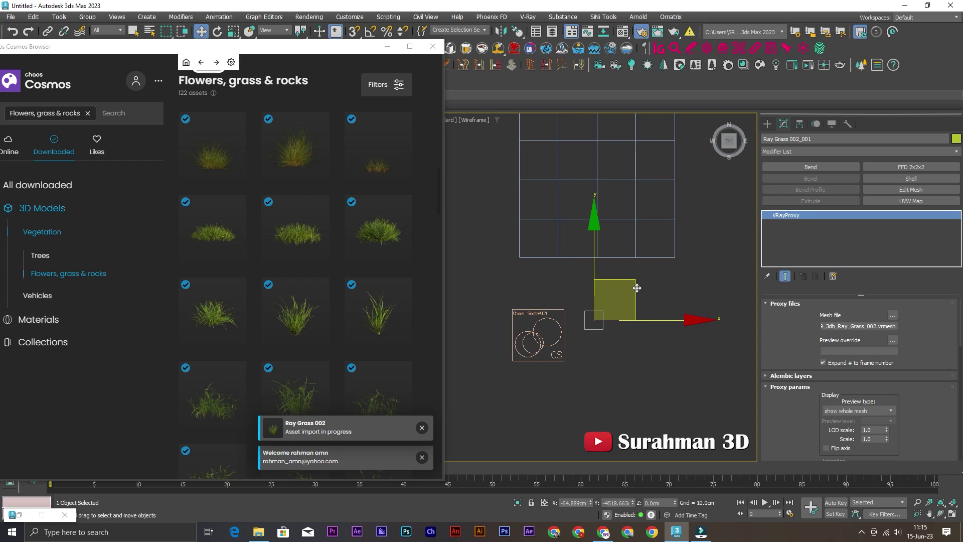
{"action": "mouse_move", "coordinate": [637, 287]}
{"action": "left_mouse_down"}
{"action": "mouse_move", "coordinate": [675, 269]}
{"action": "mouse_move", "coordinate": [560, 205]}
{"action": "left_mouse_up"}
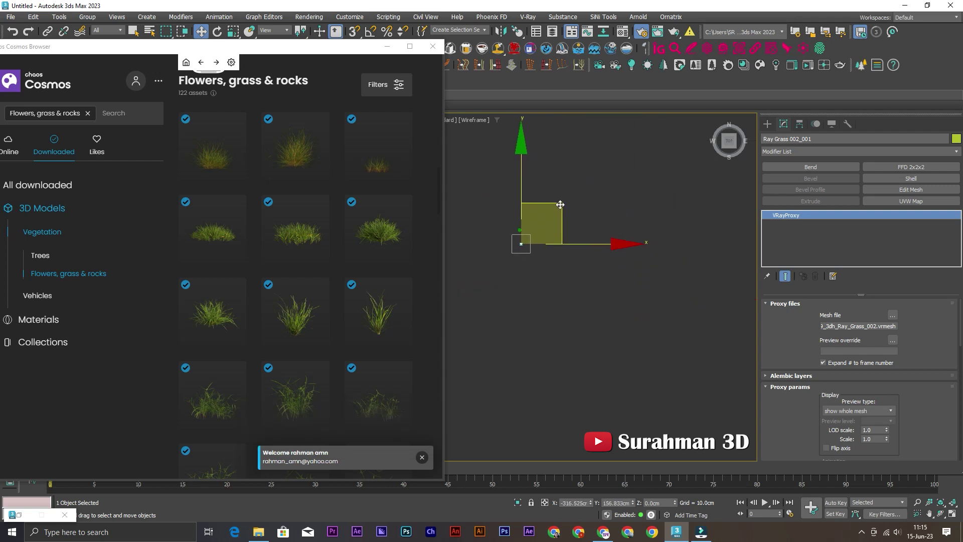
{"action": "scroll", "coordinate": [318, 214], "scroll_direction": "up", "scroll_amount": 2}
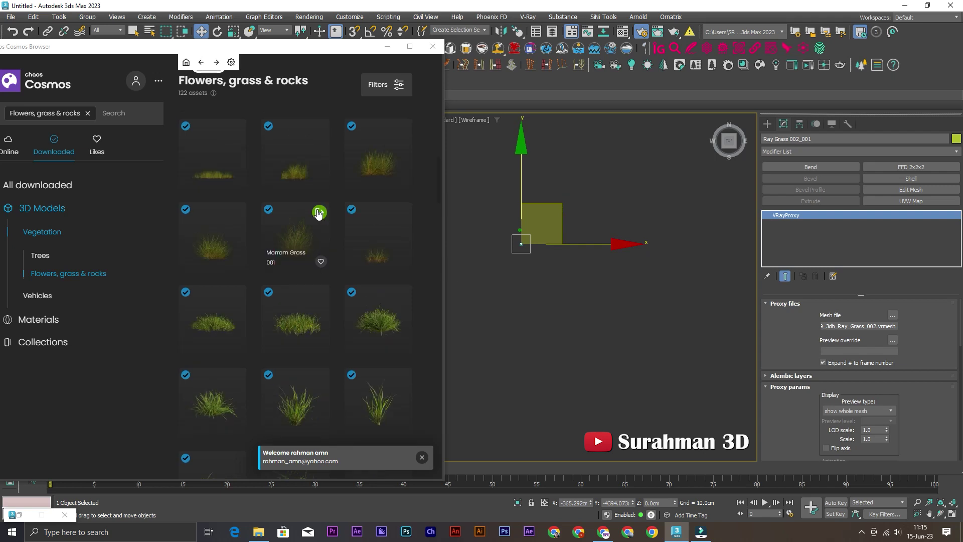
Import Marram Grass 001 and move it beside the other grasses
{"action": "left_click", "coordinate": [320, 212]}
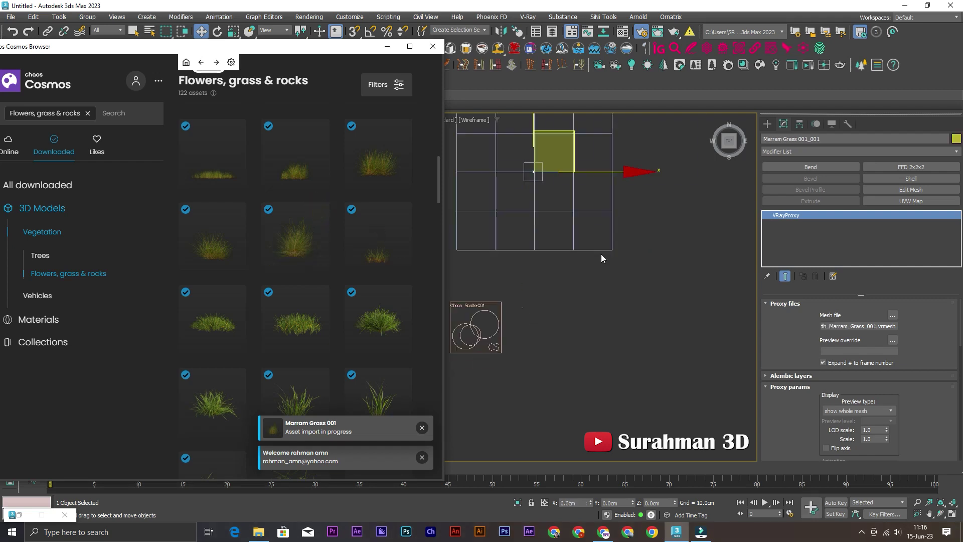
{"action": "left_click_drag", "start_coordinate": [572, 155], "coordinate": [504, 292]}
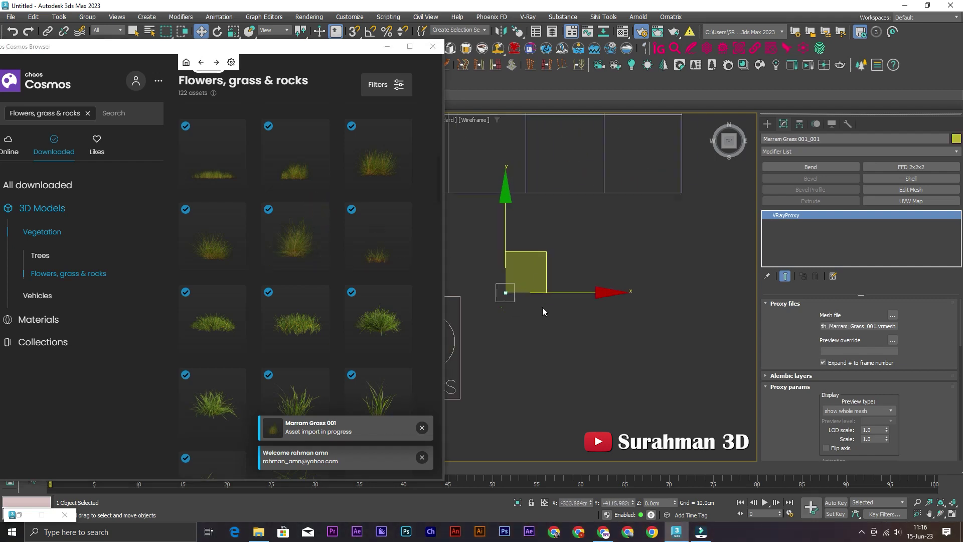
{"action": "middle_click_drag", "start_coordinate": [504, 292], "coordinate": [623, 269]}
{"action": "left_click_drag", "start_coordinate": [631, 218], "coordinate": [593, 314]}
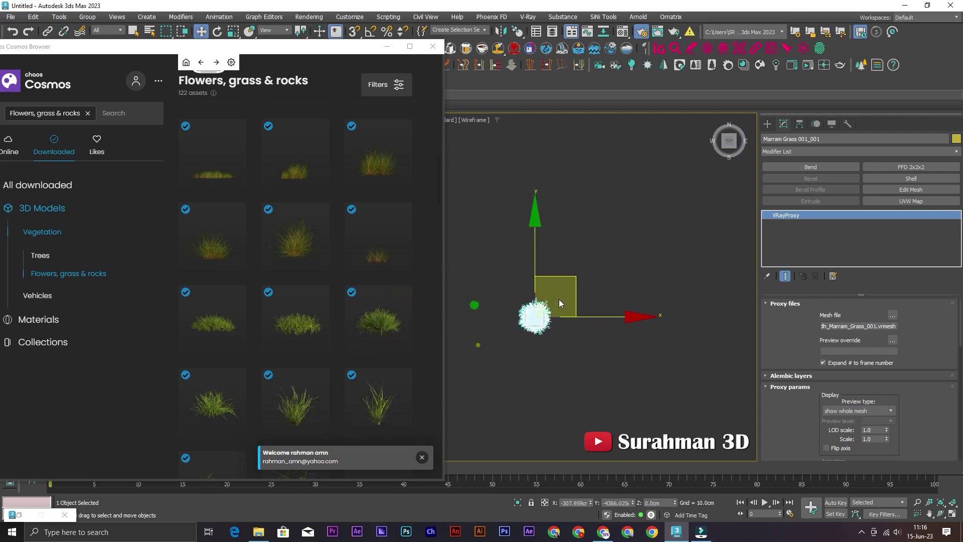
{"action": "left_click_drag", "start_coordinate": [577, 276], "coordinate": [570, 264]}
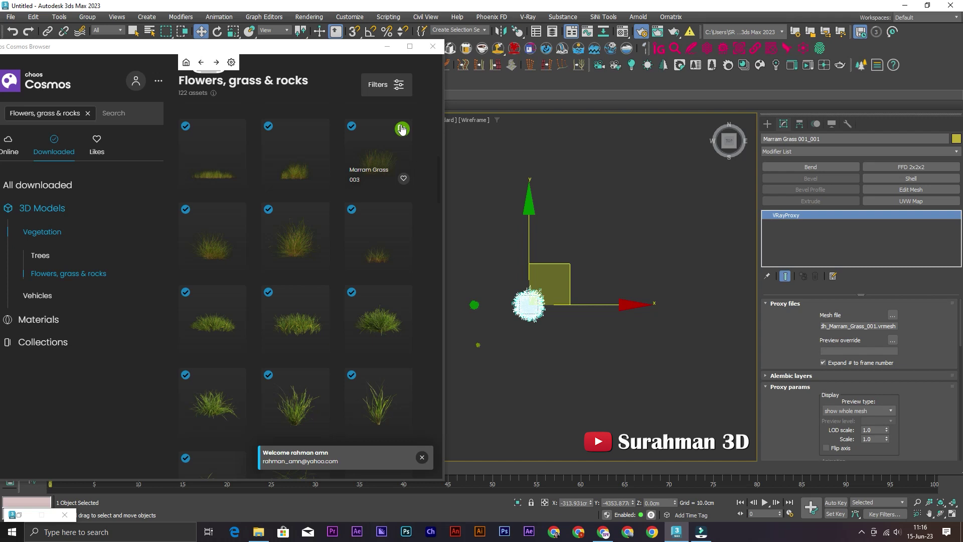
Import Marram Grass 003, place it next to the grasses, and tidy proxy positions
{"action": "left_click", "coordinate": [402, 129]}
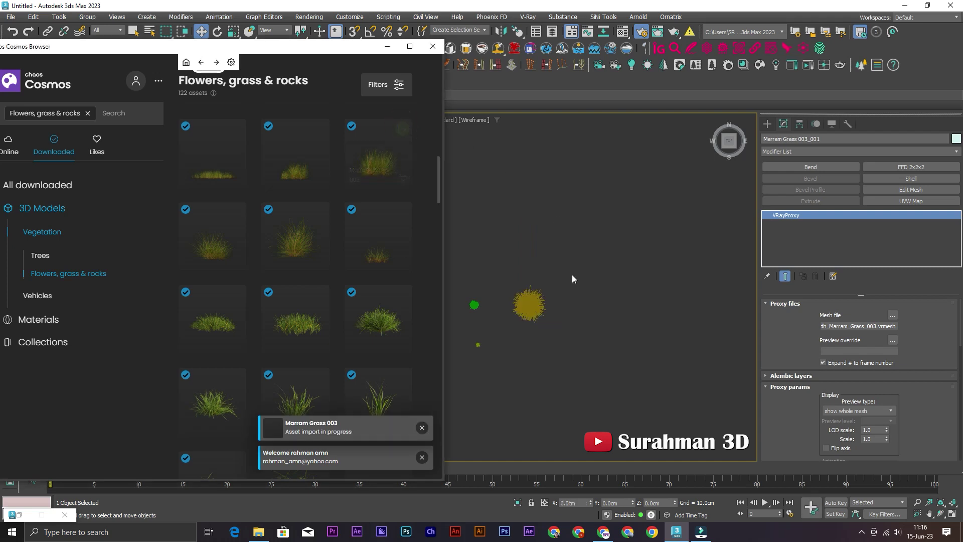
{"action": "scroll", "coordinate": [574, 275], "scroll_direction": "down", "scroll_amount": 3}
{"action": "scroll", "coordinate": [586, 258], "scroll_direction": "down", "scroll_amount": 3}
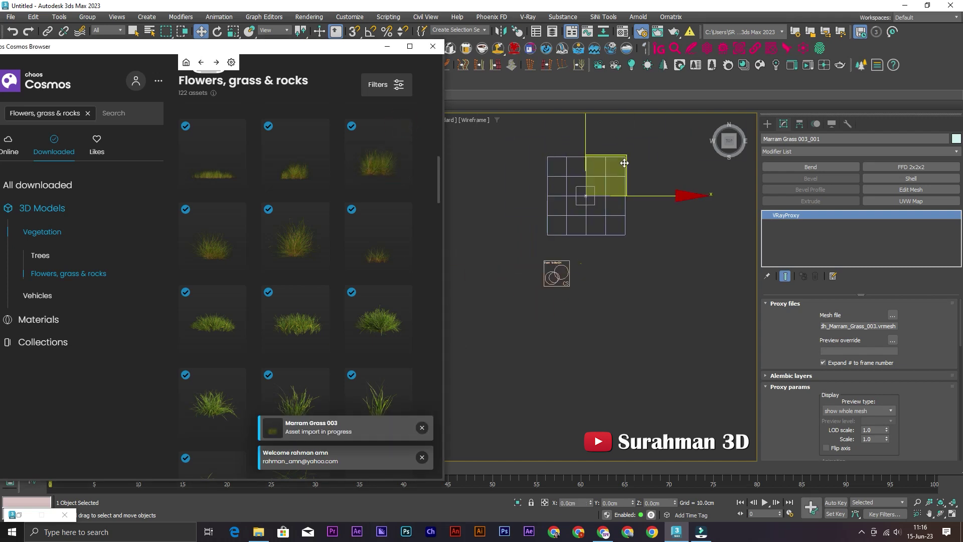
{"action": "scroll", "coordinate": [587, 251], "scroll_direction": "up", "scroll_amount": 5}
{"action": "mouse_move", "coordinate": [599, 260]}
{"action": "left_mouse_down"}
{"action": "mouse_move", "coordinate": [609, 284]}
{"action": "mouse_move", "coordinate": [599, 288]}
{"action": "mouse_move", "coordinate": [667, 281]}
{"action": "left_mouse_up"}
{"action": "scroll", "coordinate": [600, 288], "scroll_direction": "up", "scroll_amount": 3}
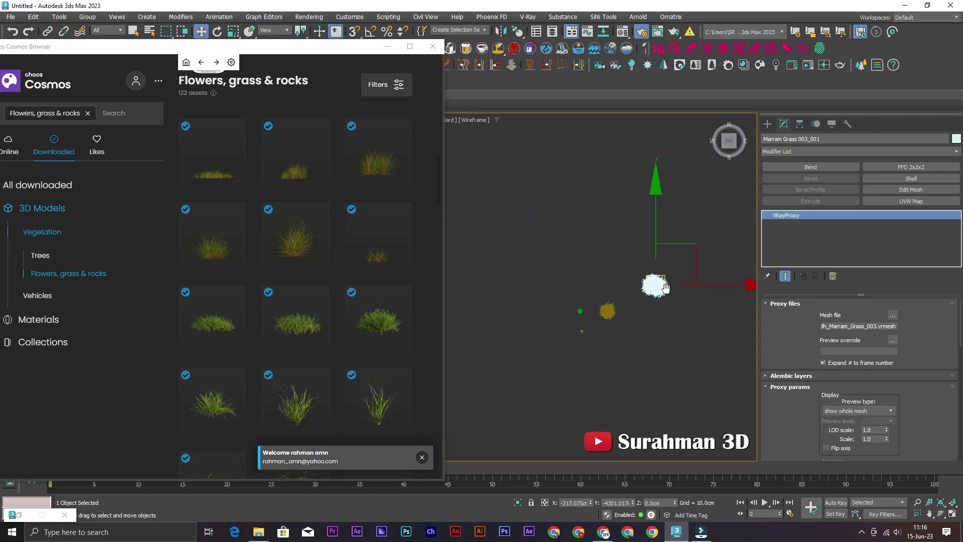
{"action": "left_click_drag", "start_coordinate": [691, 243], "coordinate": [661, 249]}
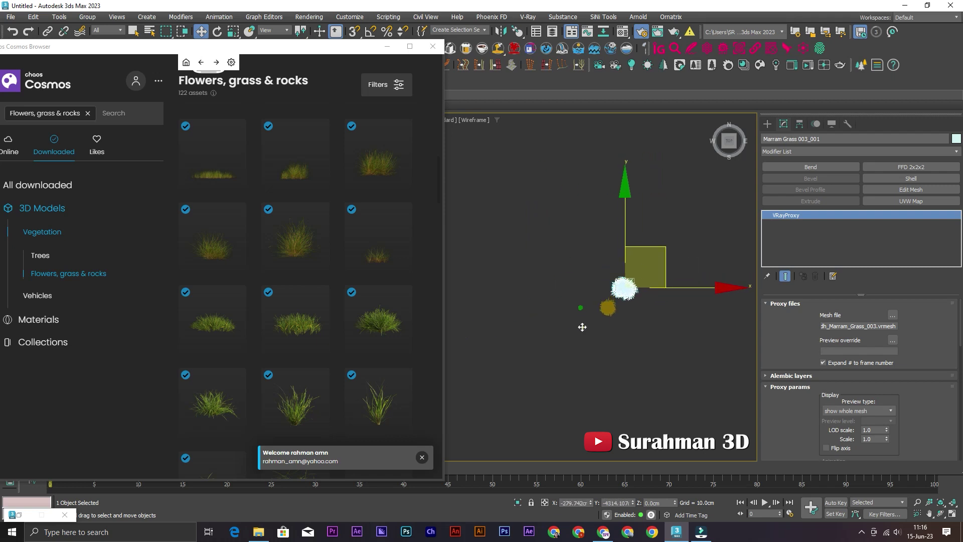
{"action": "left_click_drag", "start_coordinate": [582, 326], "coordinate": [557, 311]}
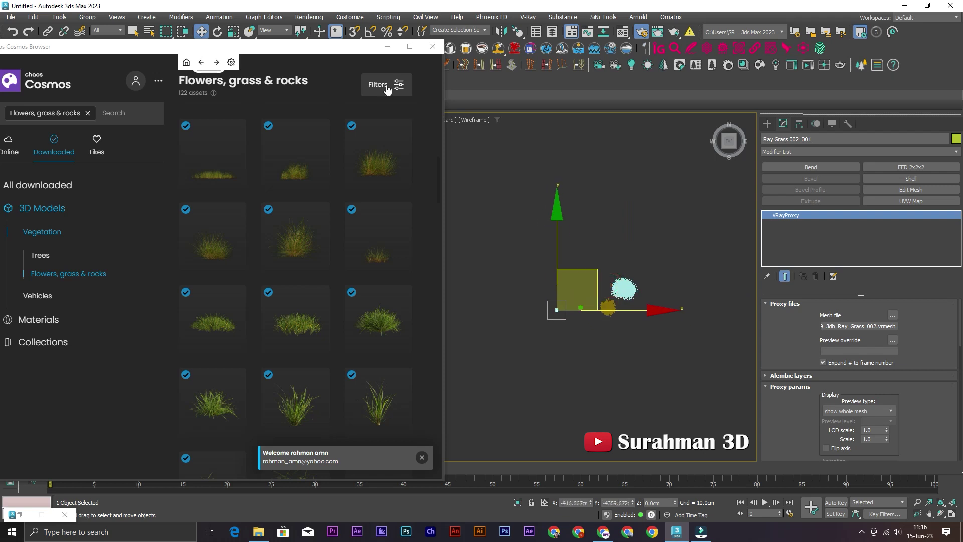
{"action": "left_click_drag", "start_coordinate": [371, 47], "coordinate": [244, 65]}
{"action": "mouse_move", "coordinate": [562, 316]}
{"action": "middle_mouse_down"}
{"action": "mouse_move", "coordinate": [552, 251]}
{"action": "mouse_move", "coordinate": [552, 289]}
{"action": "middle_mouse_up"}
Select Chaos Scatter001 and add Plane001 as its Distribute-on target
{"action": "scroll", "coordinate": [552, 288], "scroll_direction": "up", "scroll_amount": 2}
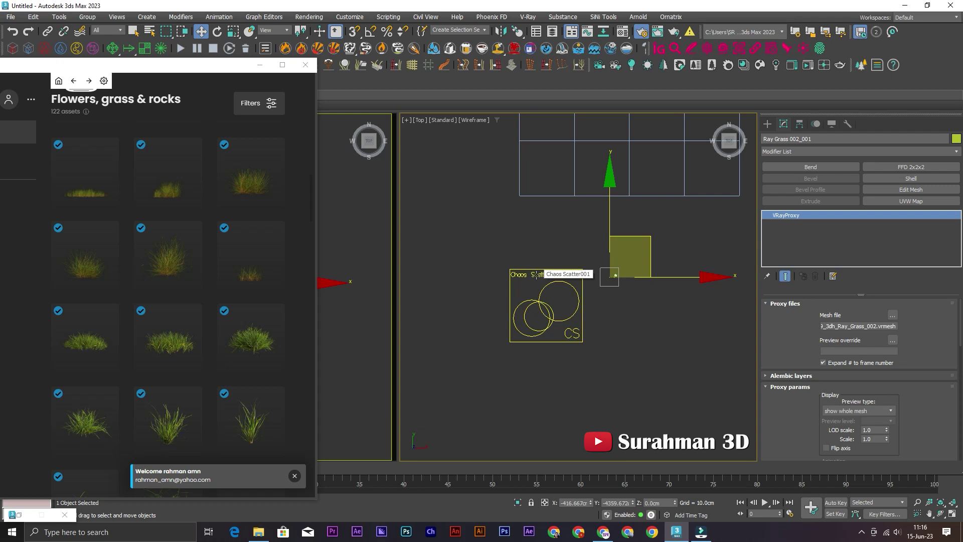
{"action": "left_click", "coordinate": [536, 275]}
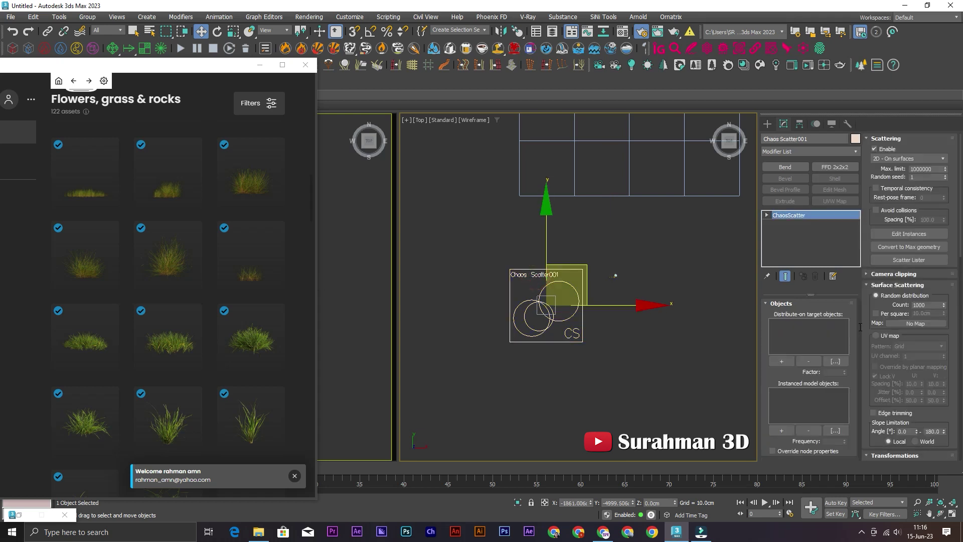
{"action": "middle_click_drag", "start_coordinate": [718, 303], "coordinate": [706, 327]}
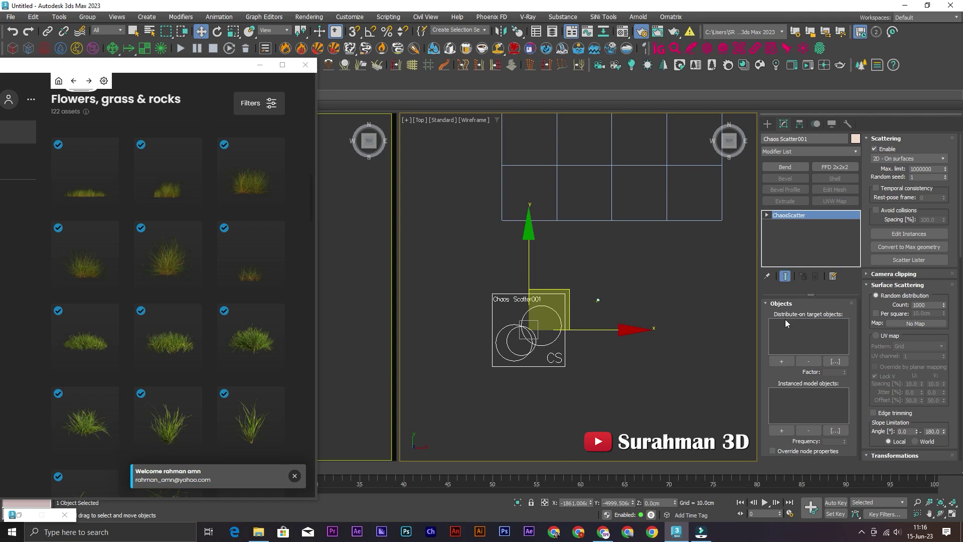
{"action": "left_click", "coordinate": [790, 362]}
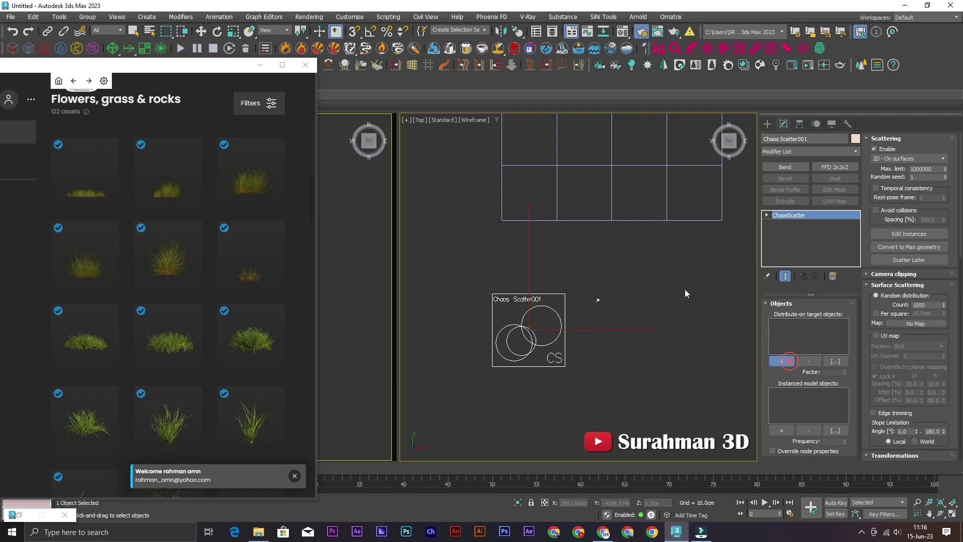
{"action": "middle_click_drag", "start_coordinate": [561, 172], "coordinate": [556, 322]}
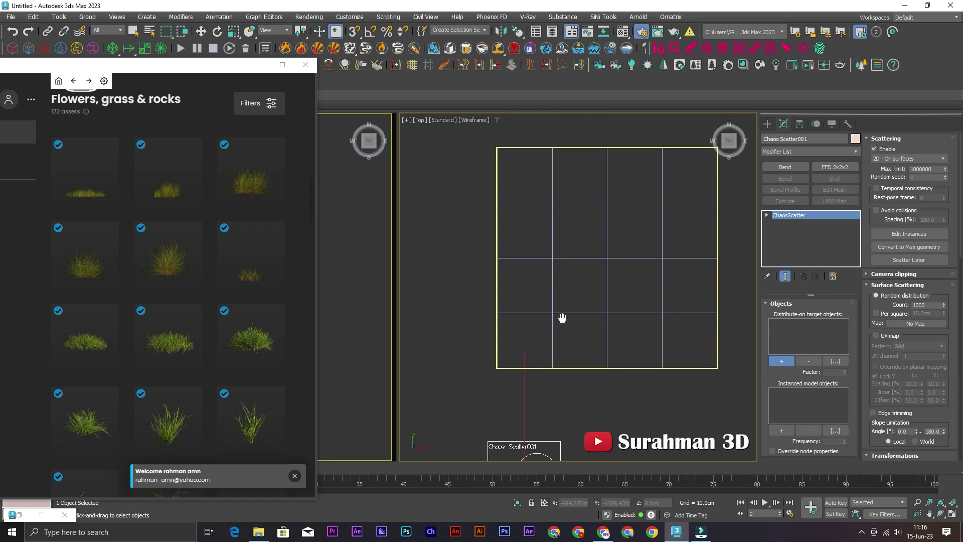
{"action": "left_click", "coordinate": [556, 258]}
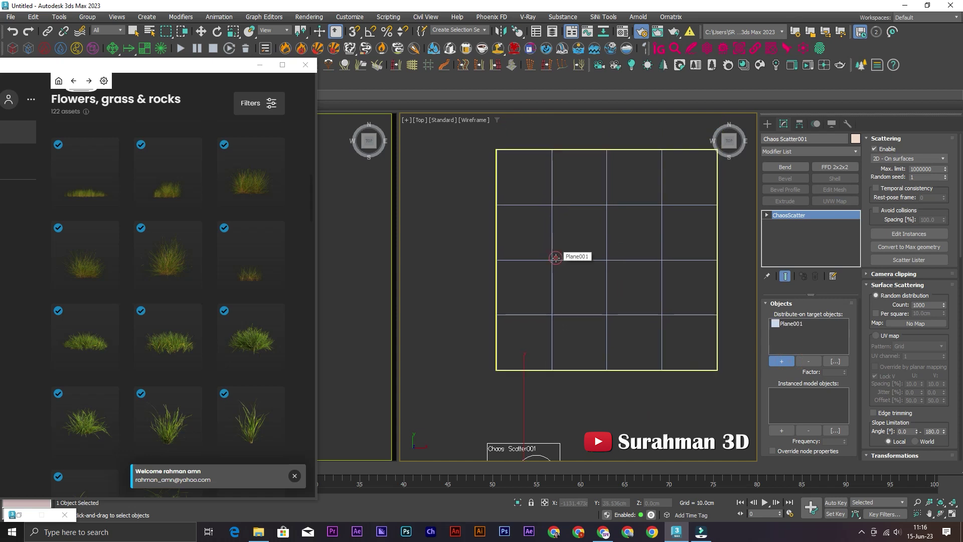
Frame the scatter icon and start picking instanced model objects
{"action": "middle_click_drag", "start_coordinate": [637, 327], "coordinate": [572, 181]}
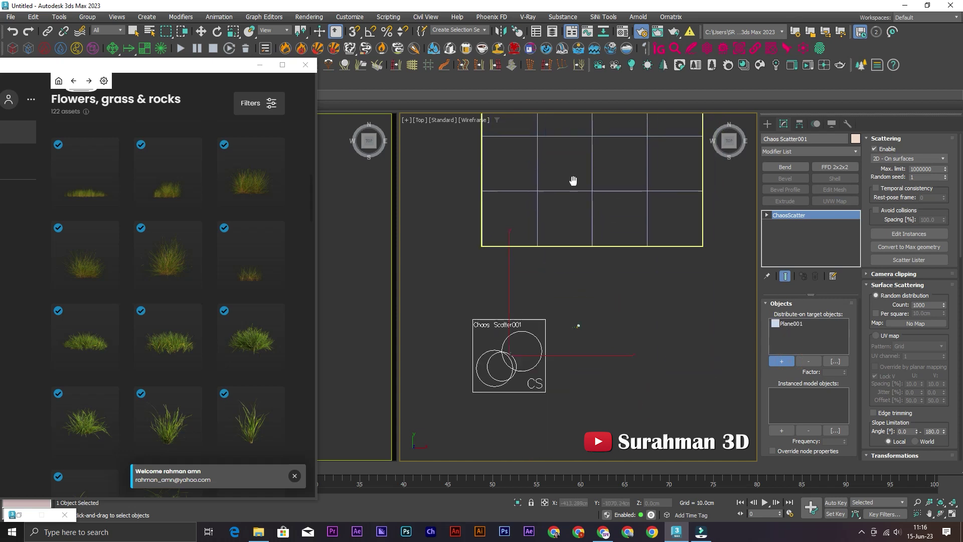
{"action": "mouse_move", "coordinate": [598, 315]}
{"action": "middle_mouse_down"}
{"action": "mouse_move", "coordinate": [608, 266]}
{"action": "mouse_move", "coordinate": [606, 297]}
{"action": "middle_mouse_up"}
{"action": "scroll", "coordinate": [606, 297], "scroll_direction": "up", "scroll_amount": 2}
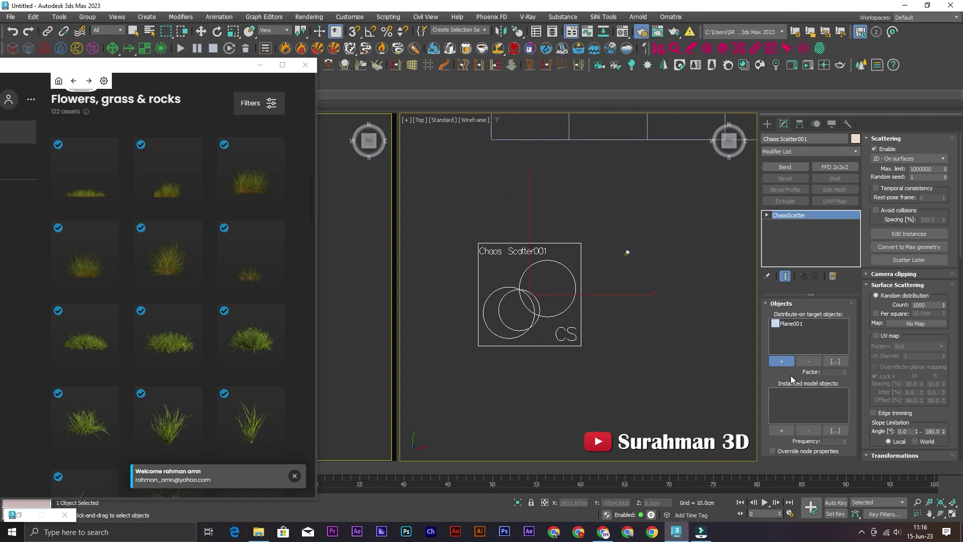
{"action": "left_click", "coordinate": [793, 432]}
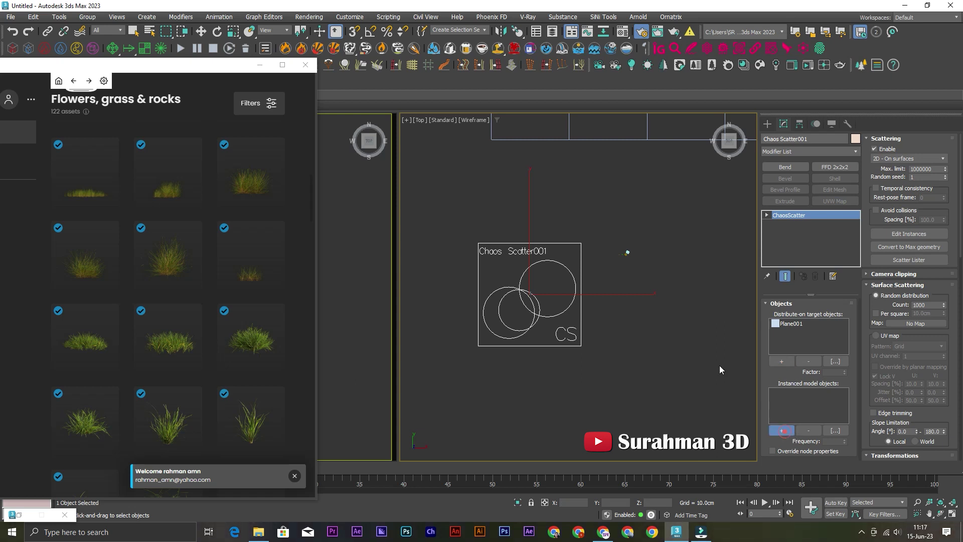
{"action": "scroll", "coordinate": [628, 254], "scroll_direction": "up", "scroll_amount": 5}
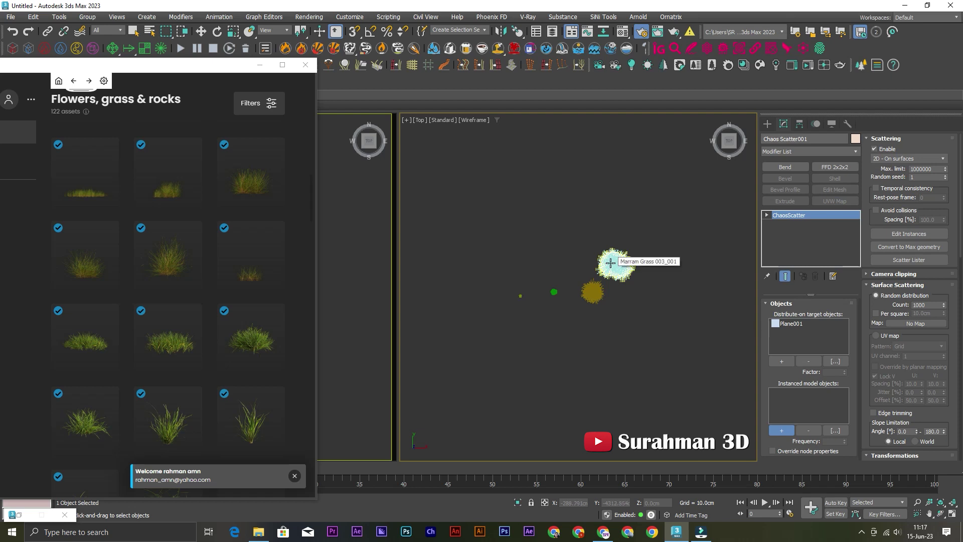
Add both Marram Grass models, Ray Grass 005 and Ray Grass 002 as scatter instances
{"action": "left_click", "coordinate": [611, 263]}
{"action": "left_click", "coordinate": [593, 292]}
{"action": "left_click", "coordinate": [554, 292]}
{"action": "left_click", "coordinate": [521, 296]}
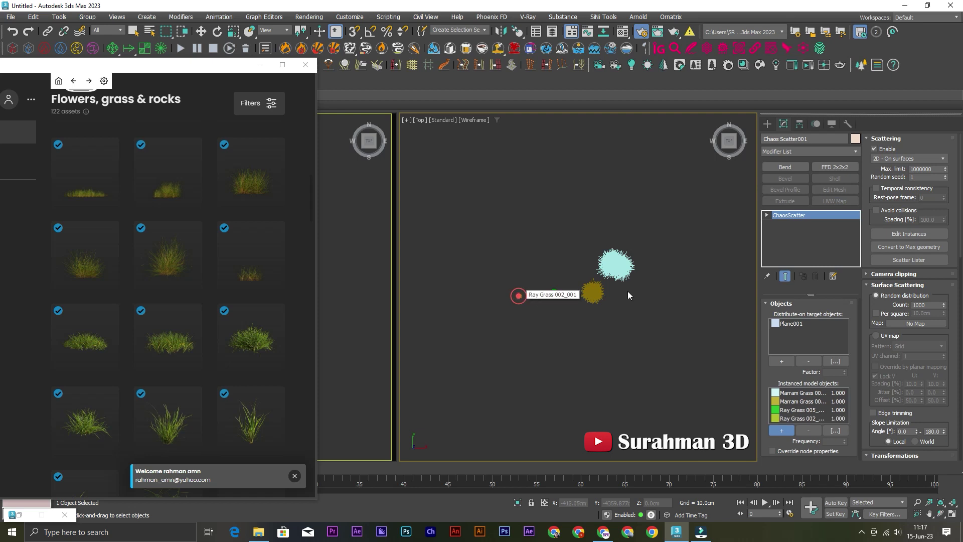
{"action": "scroll", "coordinate": [655, 288], "scroll_direction": "down", "scroll_amount": 5}
View the scattered grass plane in an orbited, shaded Perspective view
{"action": "key", "text": "p"}
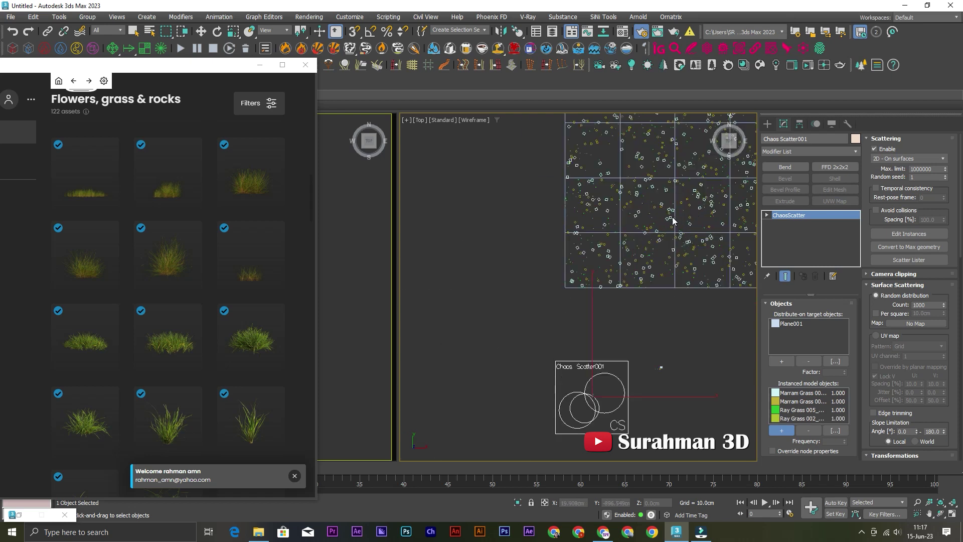
{"action": "scroll", "coordinate": [642, 217], "scroll_direction": "up", "scroll_amount": 2}
{"action": "scroll", "coordinate": [638, 229], "scroll_direction": "up", "scroll_amount": 2}
{"action": "middle_click_drag", "start_coordinate": [639, 239], "coordinate": [558, 295], "text": "alt"}
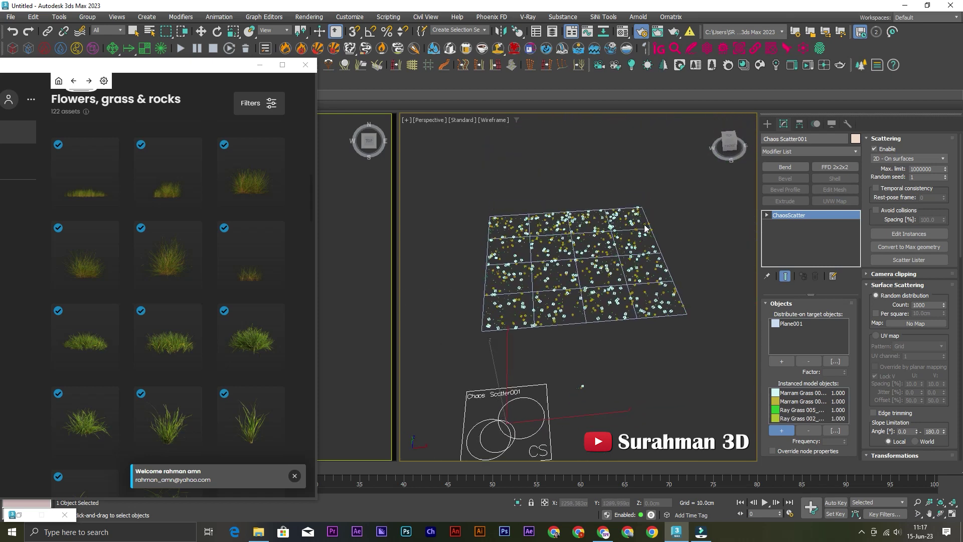
{"action": "scroll", "coordinate": [558, 295], "scroll_direction": "up", "scroll_amount": 4}
{"action": "scroll", "coordinate": [606, 292], "scroll_direction": "up", "scroll_amount": 2}
{"action": "key", "text": "F3"}
{"action": "key", "text": "F3"}
{"action": "scroll", "coordinate": [619, 255], "scroll_direction": "down", "scroll_amount": 3}
{"action": "scroll", "coordinate": [586, 230], "scroll_direction": "down", "scroll_amount": 3}
{"action": "key", "text": "F3"}
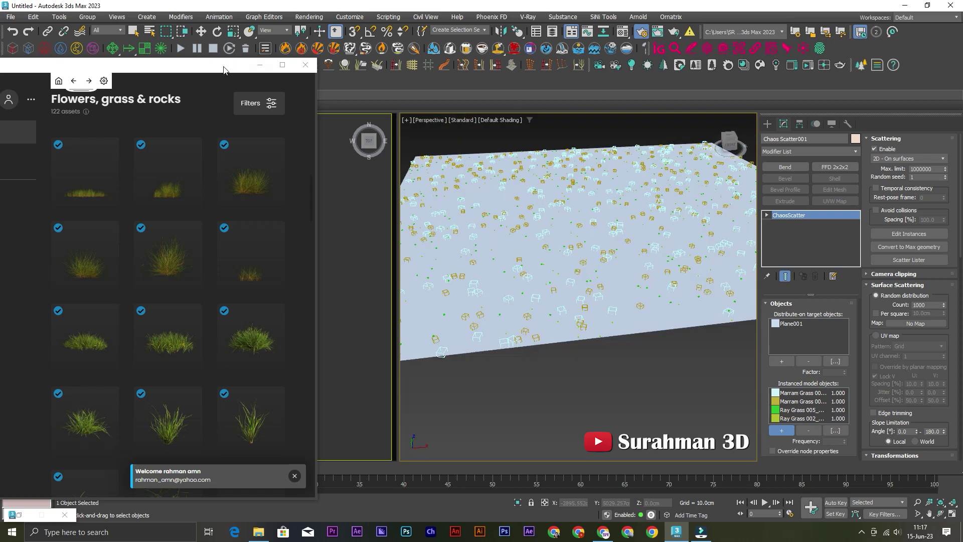
{"action": "left_click_drag", "start_coordinate": [249, 64], "coordinate": [327, 65]}
{"action": "middle_click_drag", "start_coordinate": [527, 251], "coordinate": [574, 269], "text": "alt"}
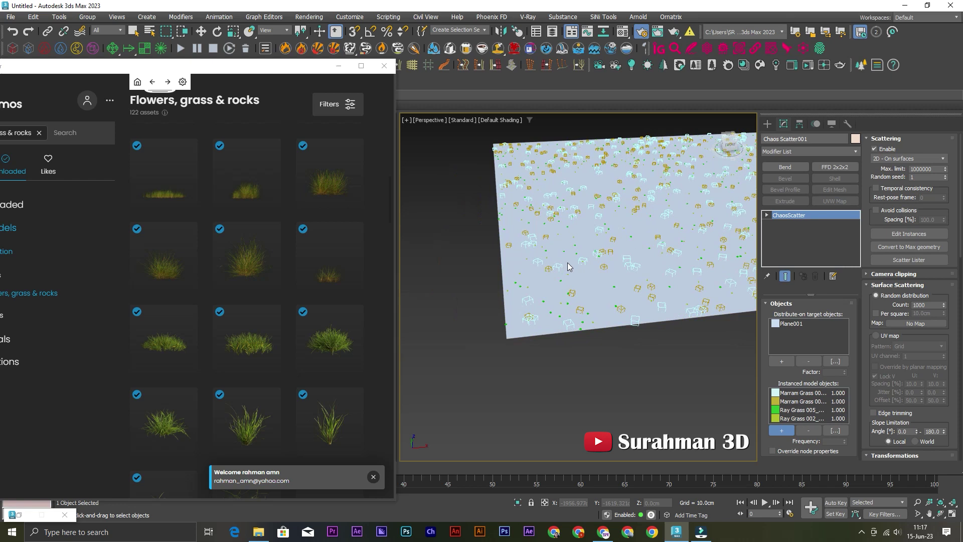
{"action": "left_click_drag", "start_coordinate": [244, 65], "coordinate": [313, 49]}
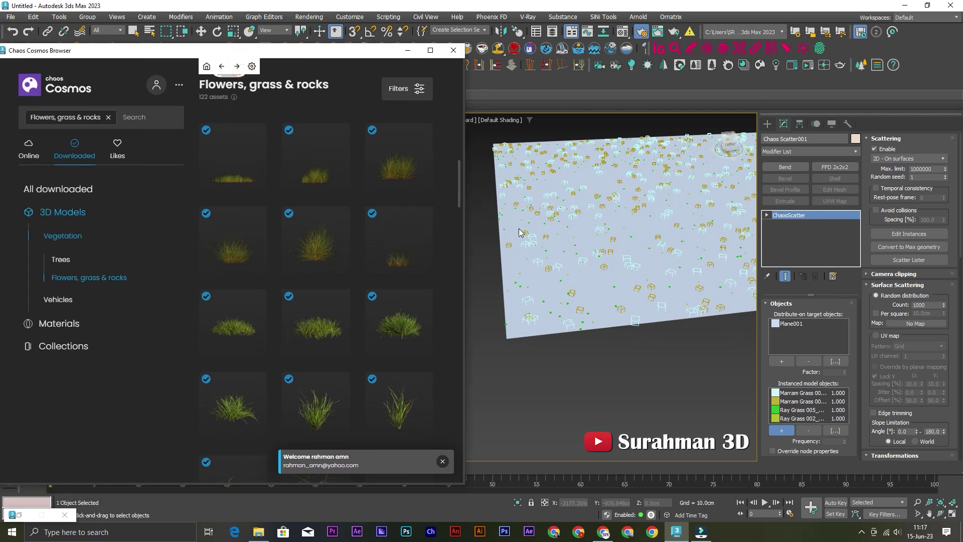
Download the Dirt Grey Stones material from Cosmos ground materials
{"action": "left_click", "coordinate": [65, 322]}
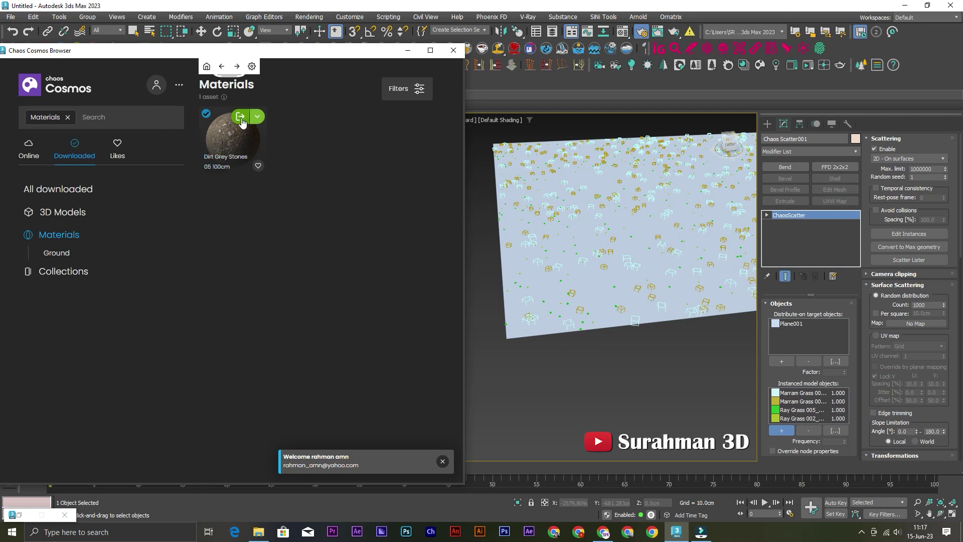
{"action": "left_click", "coordinate": [241, 119]}
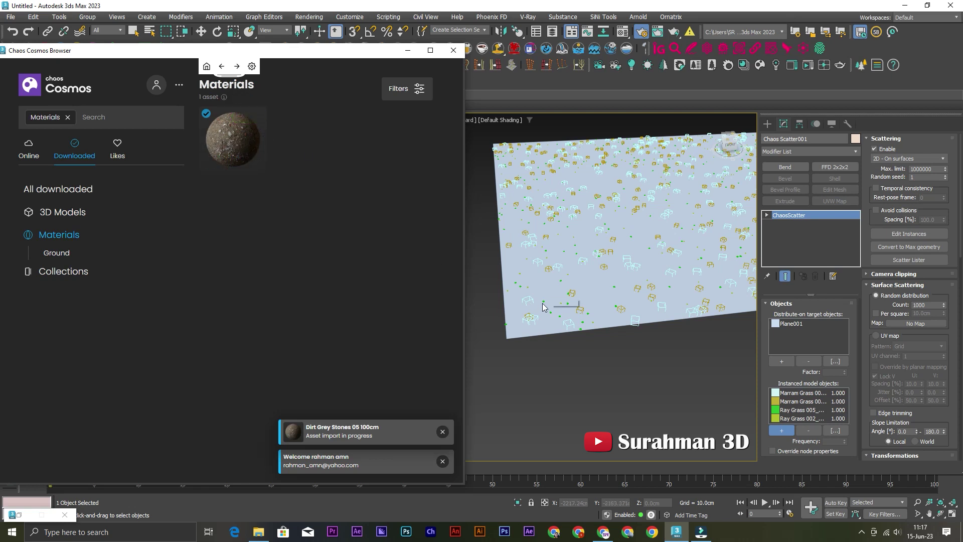
{"action": "left_click", "coordinate": [442, 431]}
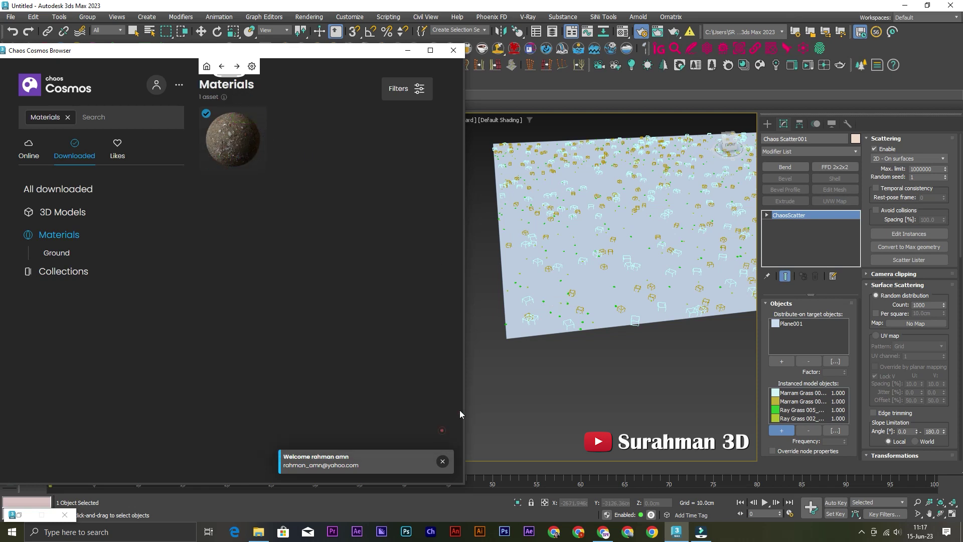
{"action": "right_click", "coordinate": [493, 330]}
Import Dirt Grey Stones 05 100cm into the Material Editor and assign it to Plane001
{"action": "key", "text": "m"}
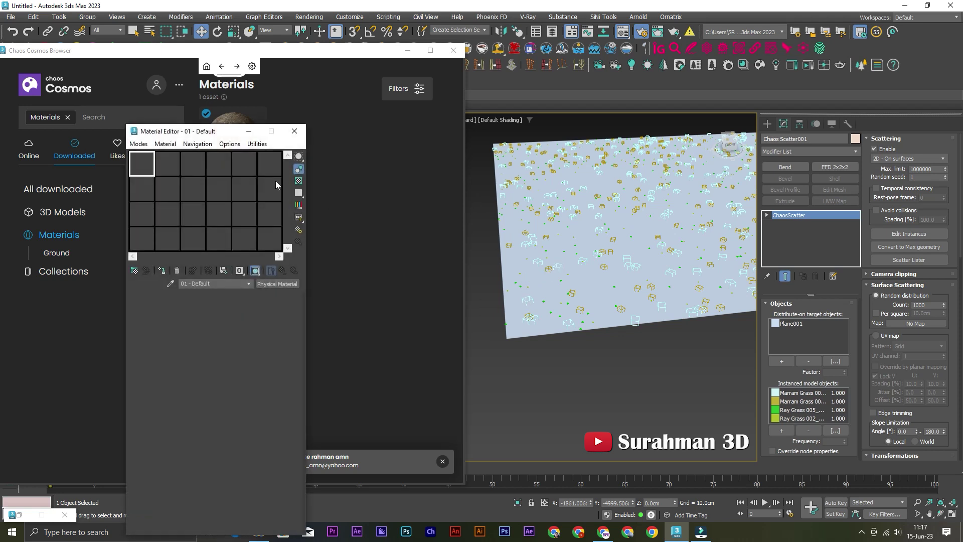
{"action": "left_click", "coordinate": [518, 312]}
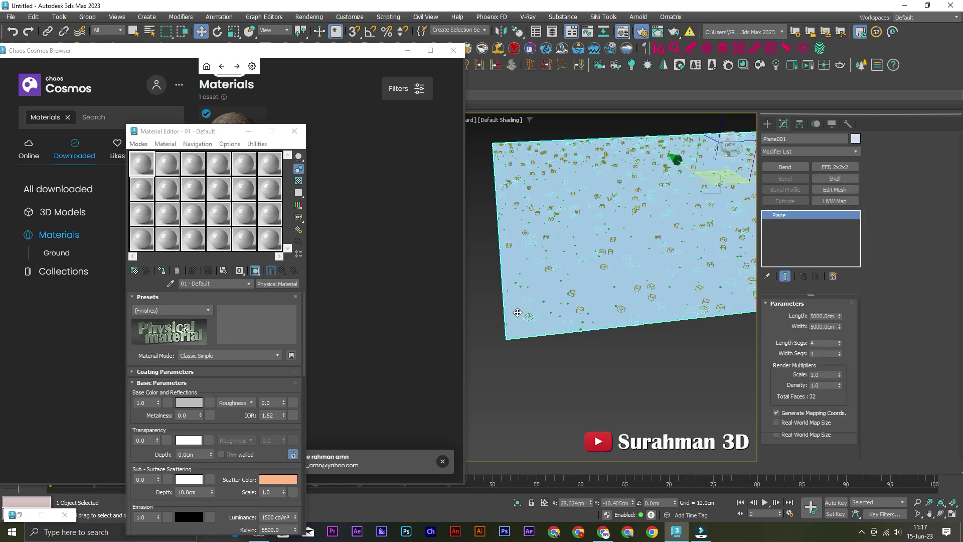
{"action": "left_click_drag", "start_coordinate": [221, 137], "coordinate": [122, 159]}
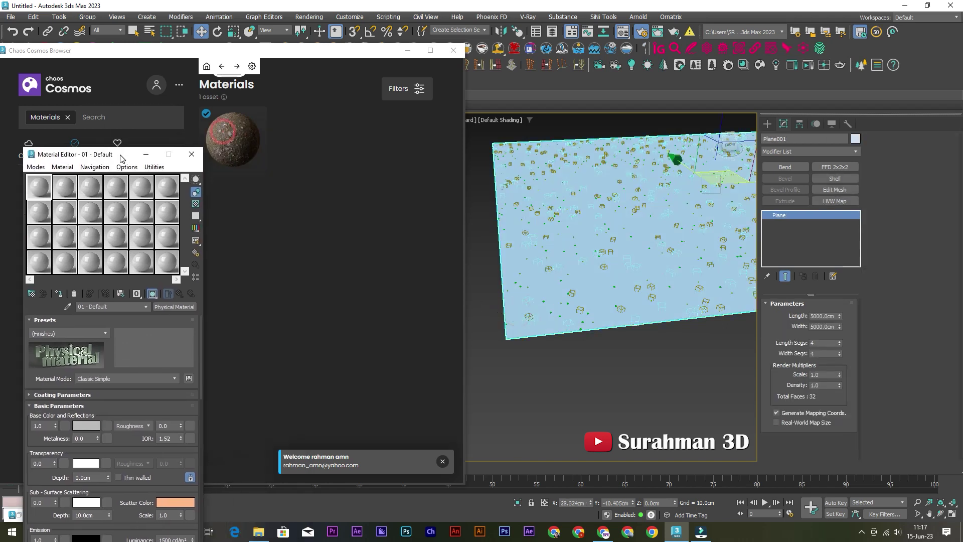
{"action": "left_click", "coordinate": [249, 150]}
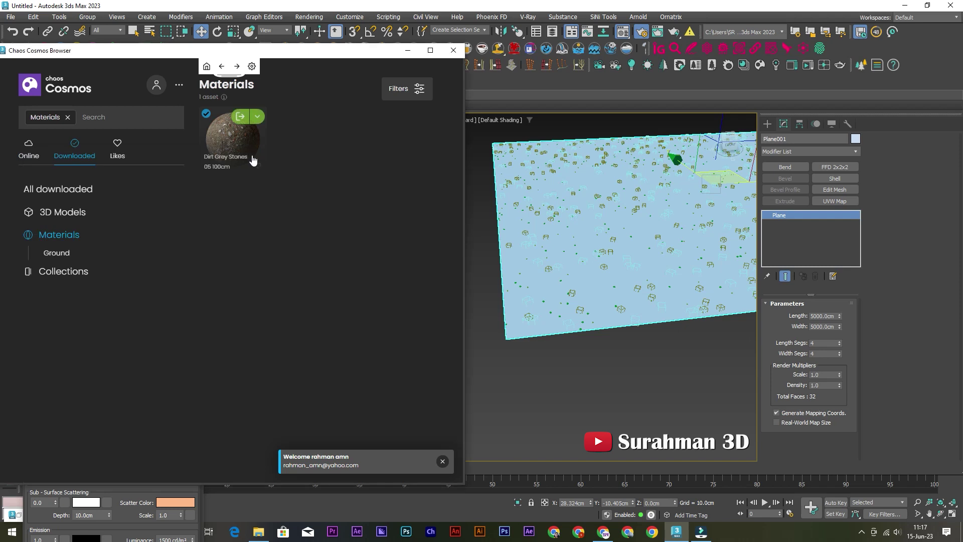
{"action": "left_click", "coordinate": [341, 141]}
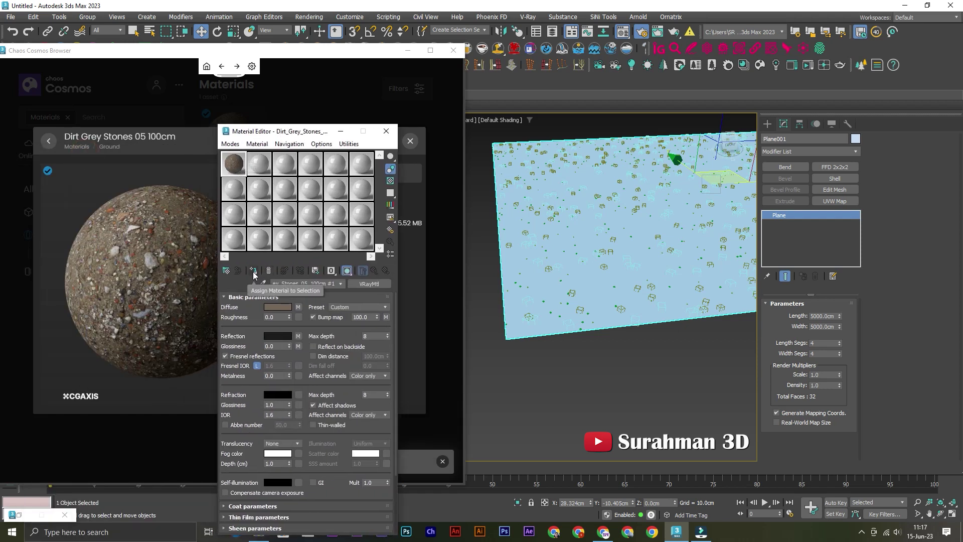
{"action": "left_click", "coordinate": [253, 274]}
{"action": "scroll", "coordinate": [564, 286], "scroll_direction": "up", "scroll_amount": 5}
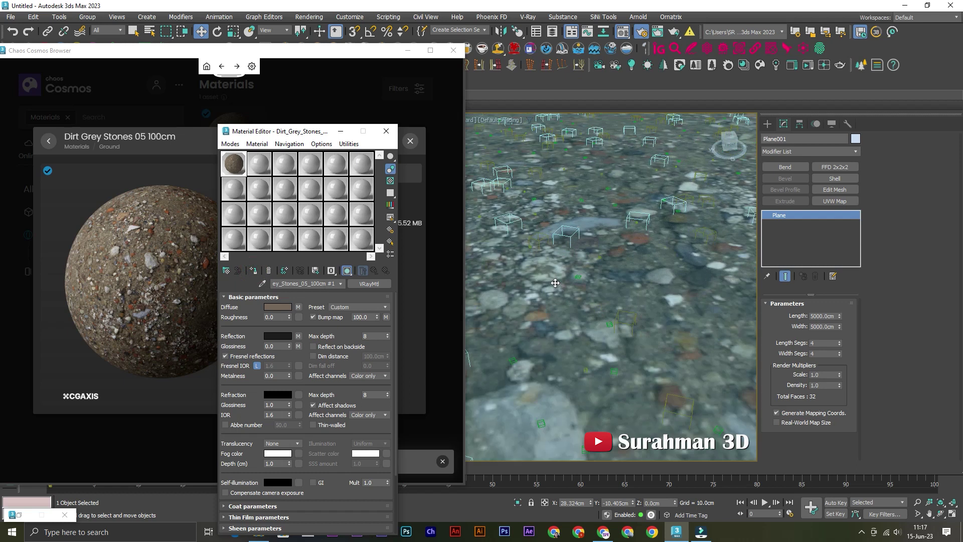
Add a UVW Map modifier to the plane with 300 × 300 cm Length and Width
{"action": "left_click", "coordinate": [834, 202]}
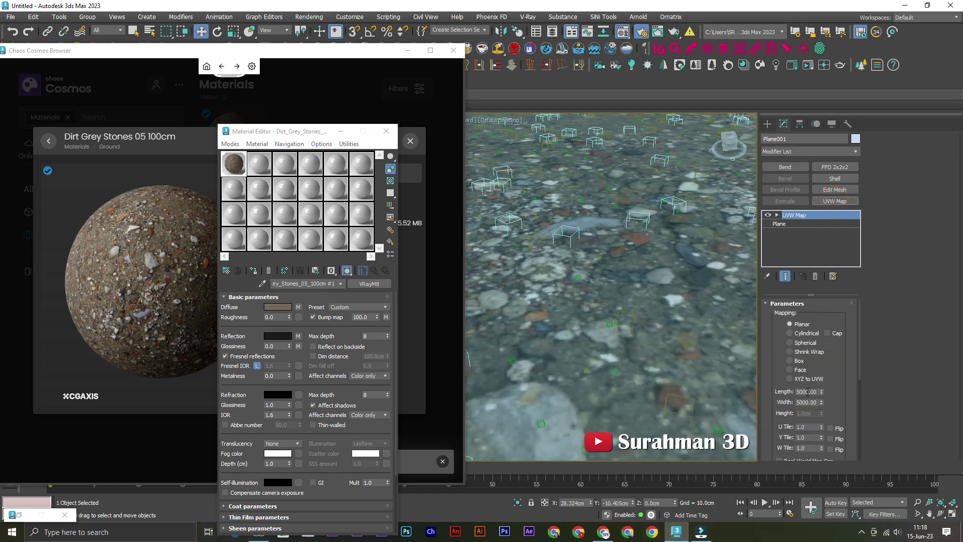
{"action": "double_click", "coordinate": [803, 392]}
{"action": "type", "text": "301cm"}
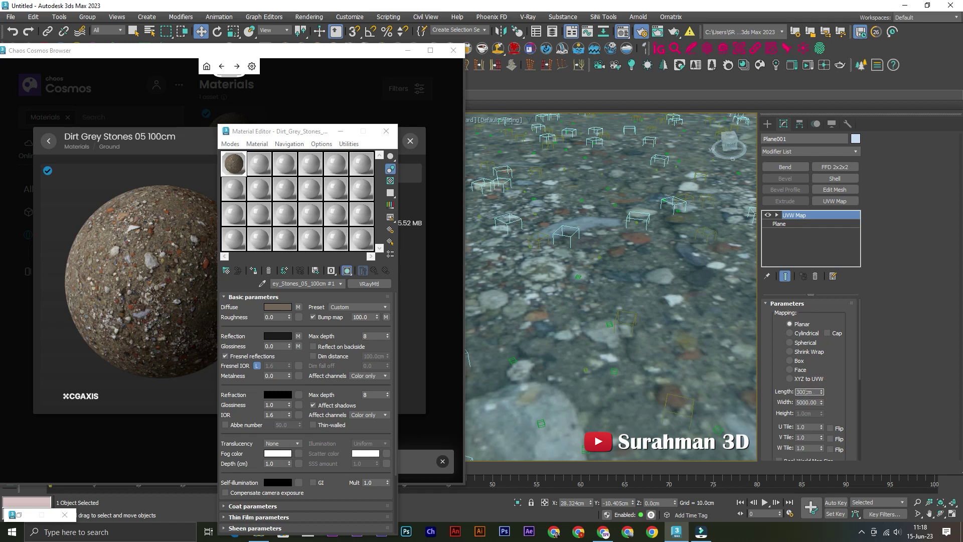
{"action": "key", "text": "Tab"}
{"action": "type", "text": "30"}
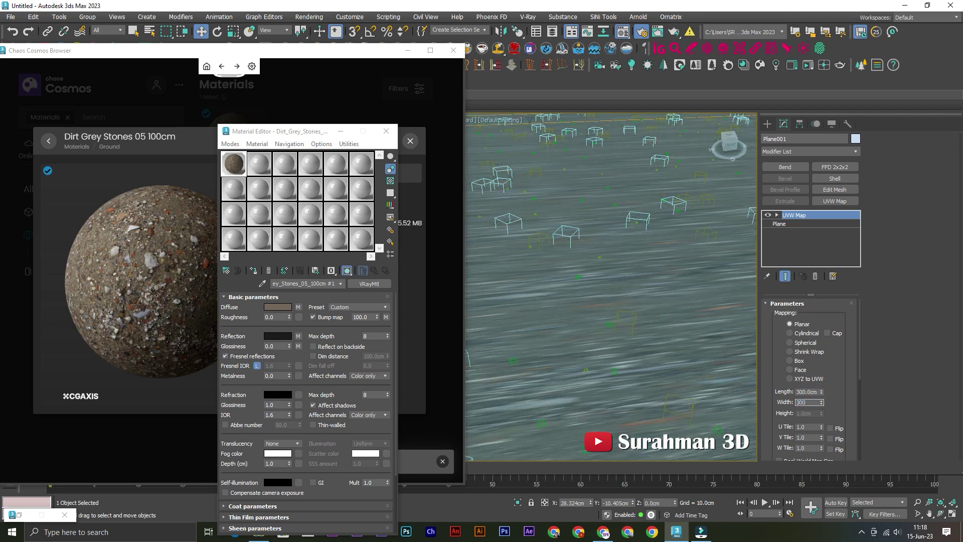
{"action": "key", "text": "Return"}
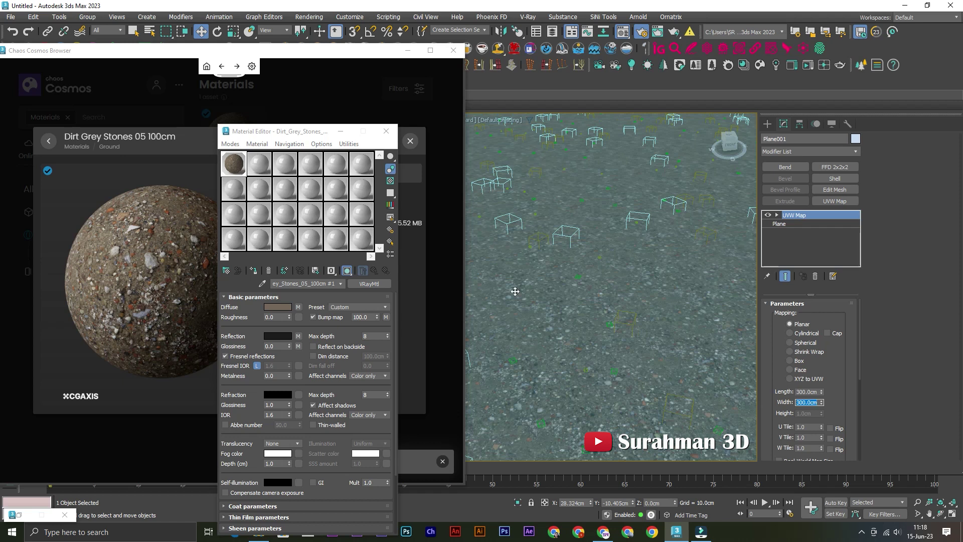
Minimize the Material Editor and Cosmos Browser to reveal the viewports
{"action": "left_click", "coordinate": [341, 130]}
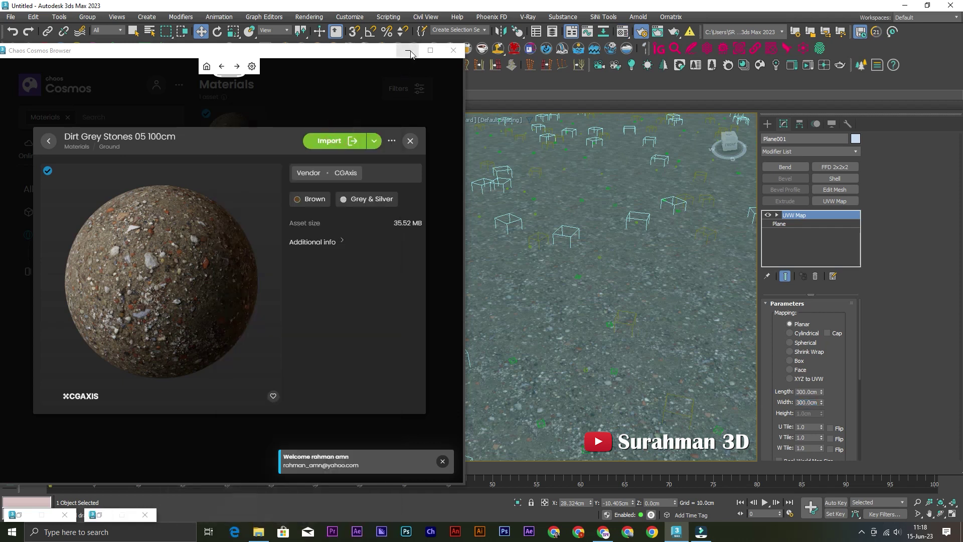
{"action": "left_click", "coordinate": [407, 51]}
{"action": "scroll", "coordinate": [539, 318], "scroll_direction": "down", "scroll_amount": 4}
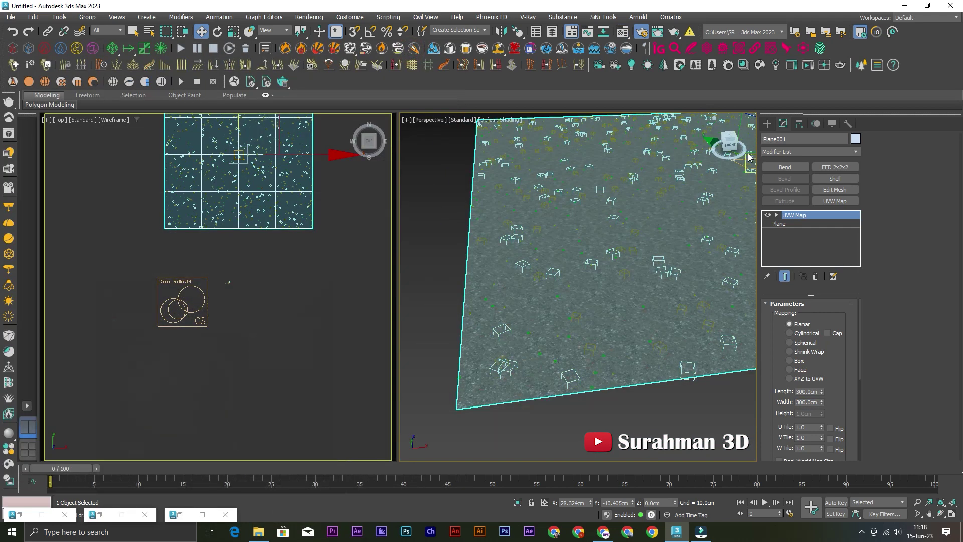
Create a V-Ray physical camera by placing it in the wireframe front view
{"action": "left_click", "coordinate": [768, 124]}
{"action": "left_click", "coordinate": [807, 140]}
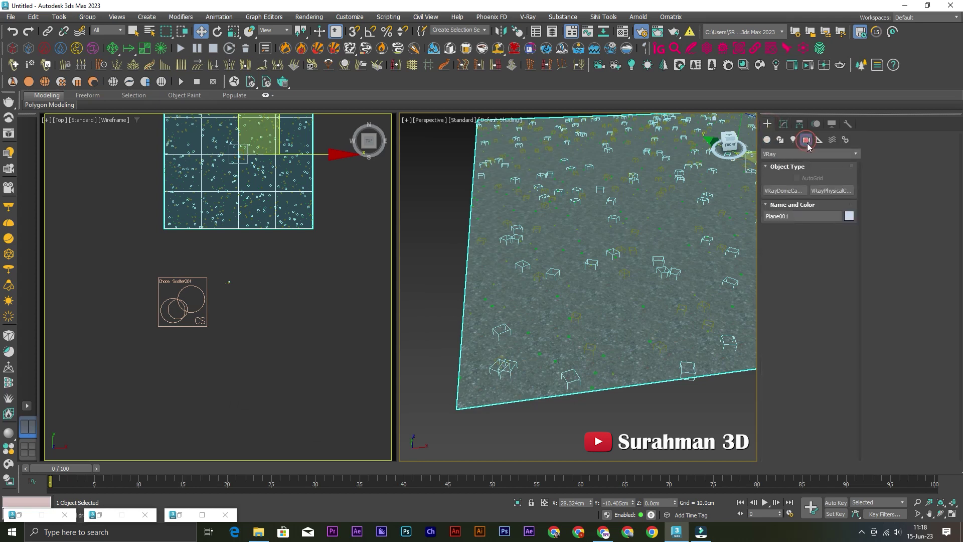
{"action": "left_click", "coordinate": [831, 192]}
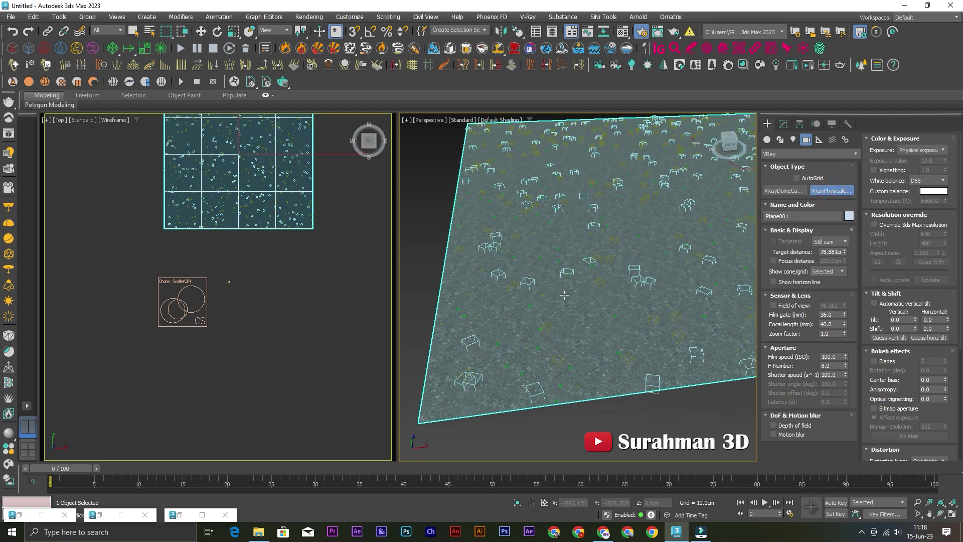
{"action": "key", "text": "f"}
{"action": "scroll", "coordinate": [557, 281], "scroll_direction": "up", "scroll_amount": 3}
{"action": "key", "text": "F3"}
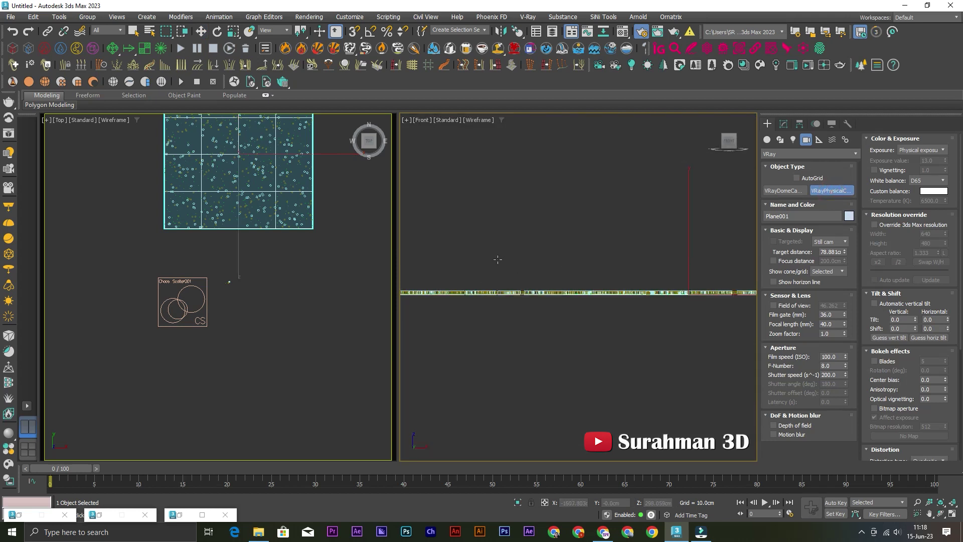
{"action": "left_click", "coordinate": [615, 267]}
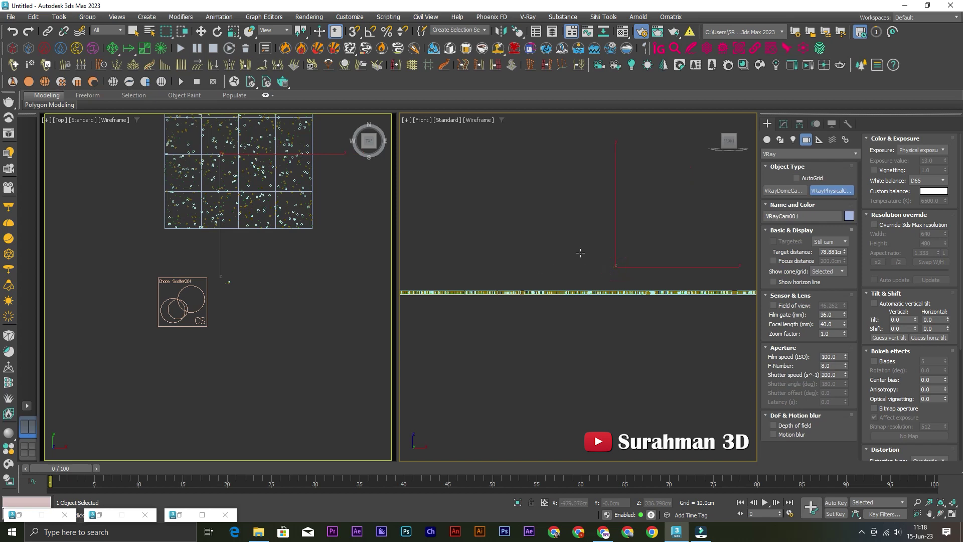
{"action": "key", "text": "w"}
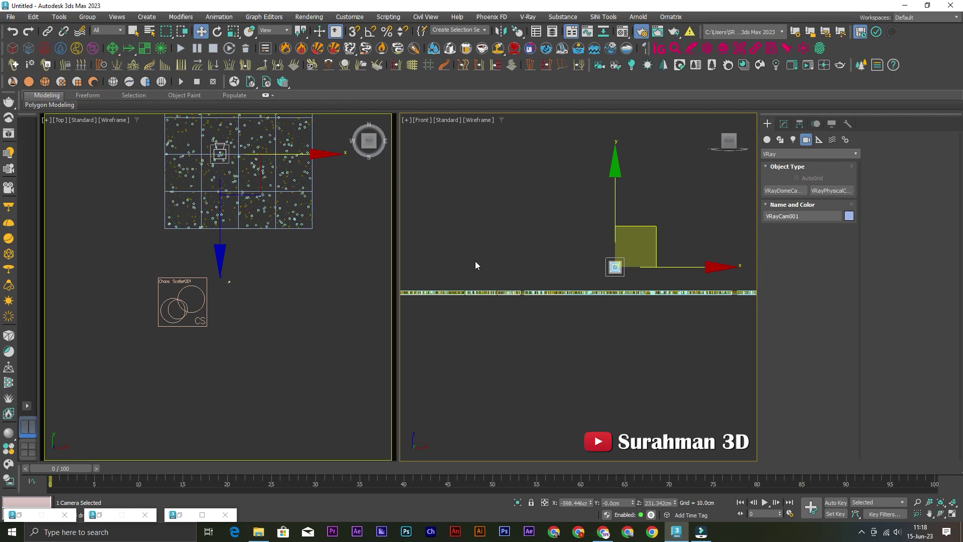
Move the camera toward the plane's lower-left corner in the top view
{"action": "key", "text": "t"}
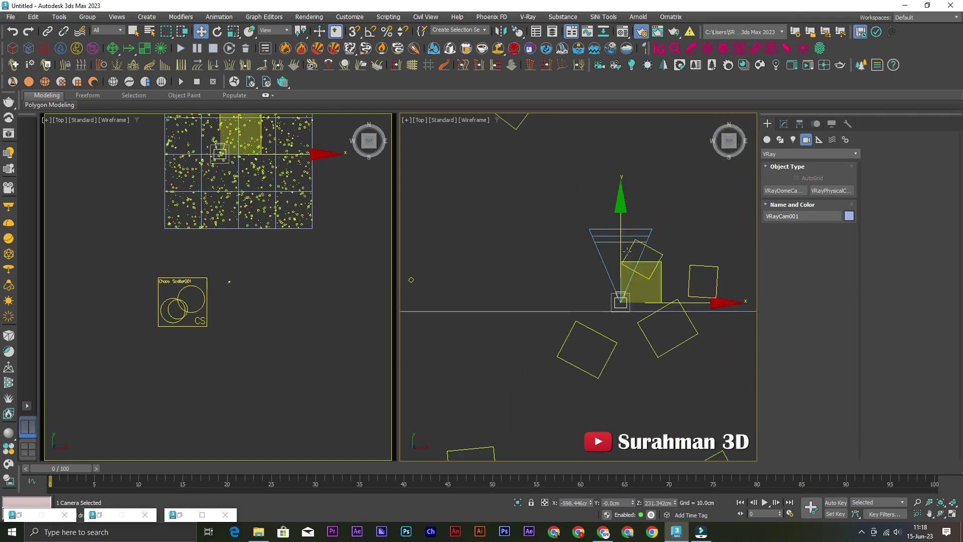
{"action": "left_click", "coordinate": [784, 124]}
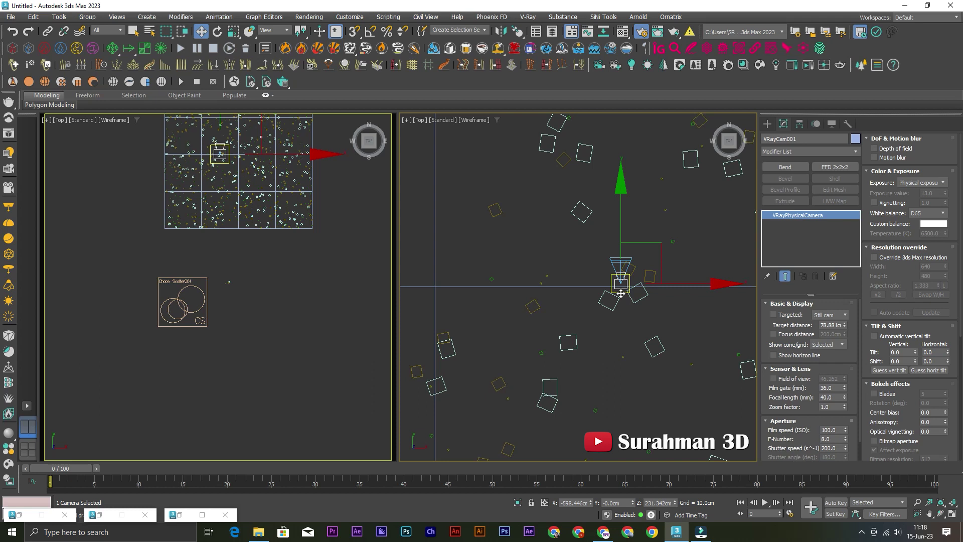
{"action": "scroll", "coordinate": [708, 165], "scroll_direction": "down", "scroll_amount": 2}
{"action": "scroll", "coordinate": [708, 165], "scroll_direction": "down", "scroll_amount": 2}
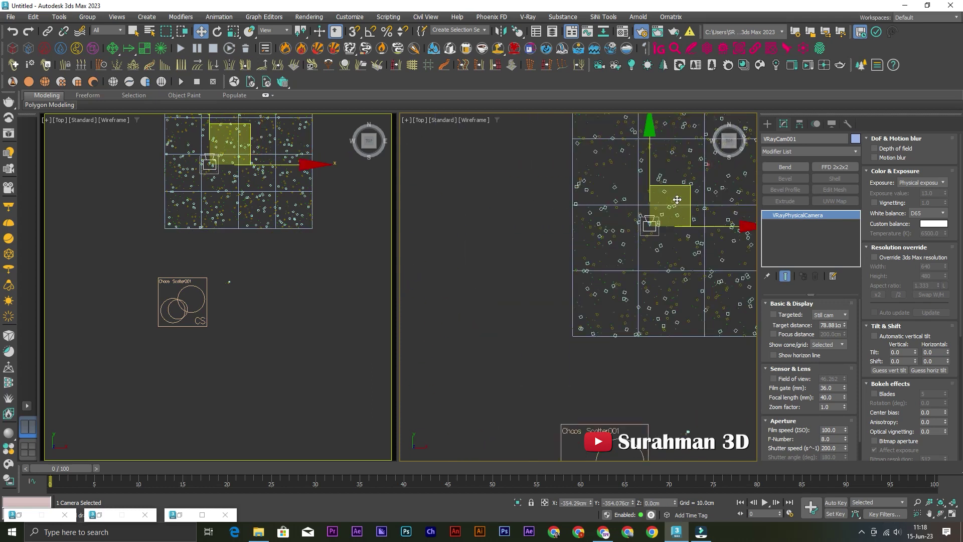
{"action": "left_click_drag", "start_coordinate": [708, 164], "coordinate": [621, 282]}
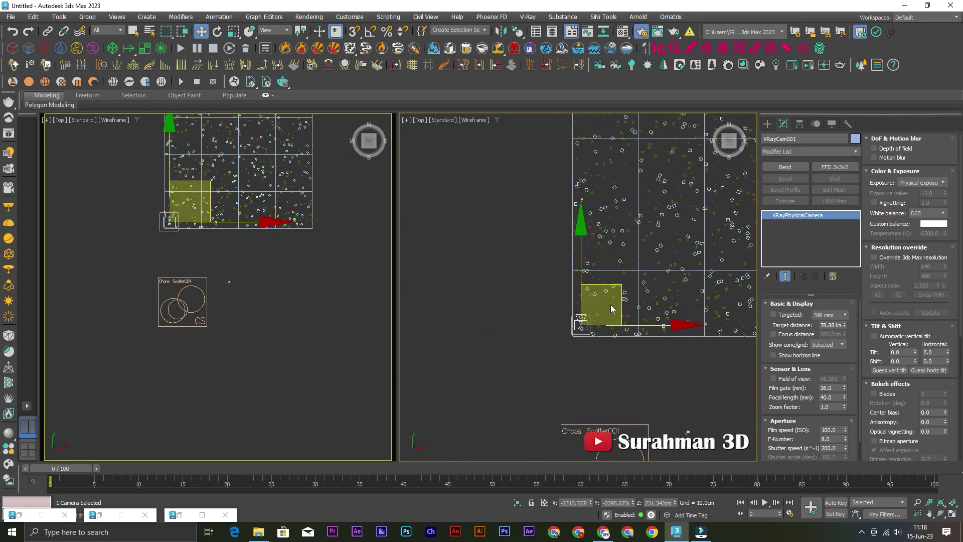
{"action": "scroll", "coordinate": [620, 283], "scroll_direction": "up", "scroll_amount": 3}
Rotate the camera about its vertical axis with angle snap, nudge it, and open Render Setup
{"action": "key", "text": "e"}
{"action": "mouse_move", "coordinate": [617, 302]}
{"action": "left_mouse_down"}
{"action": "mouse_move", "coordinate": [649, 357]}
{"action": "mouse_move", "coordinate": [644, 330]}
{"action": "left_mouse_up"}
{"action": "key", "text": "a"}
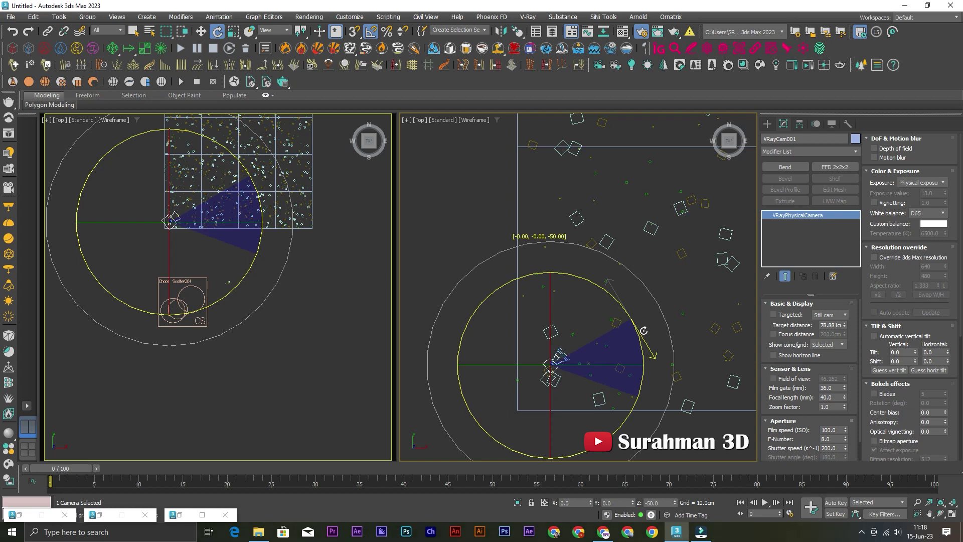
{"action": "key", "text": "w"}
{"action": "scroll", "coordinate": [643, 331], "scroll_direction": "down", "scroll_amount": 2}
{"action": "left_click_drag", "start_coordinate": [623, 310], "coordinate": [619, 324]}
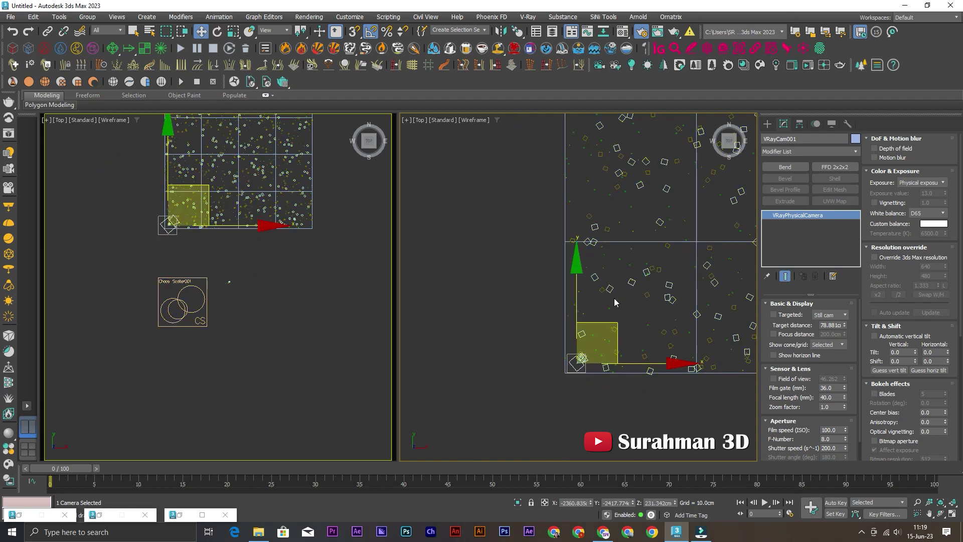
{"action": "key", "text": "F10"}
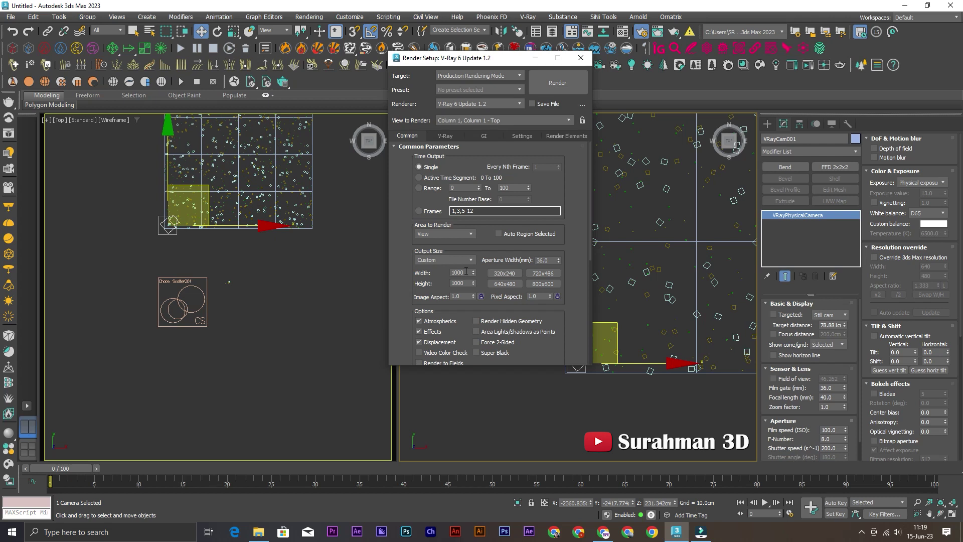
Set the V-Ray image sampler to Bucket with Lock noise pattern enabled
{"action": "left_click", "coordinate": [449, 136]}
{"action": "left_click", "coordinate": [467, 215]}
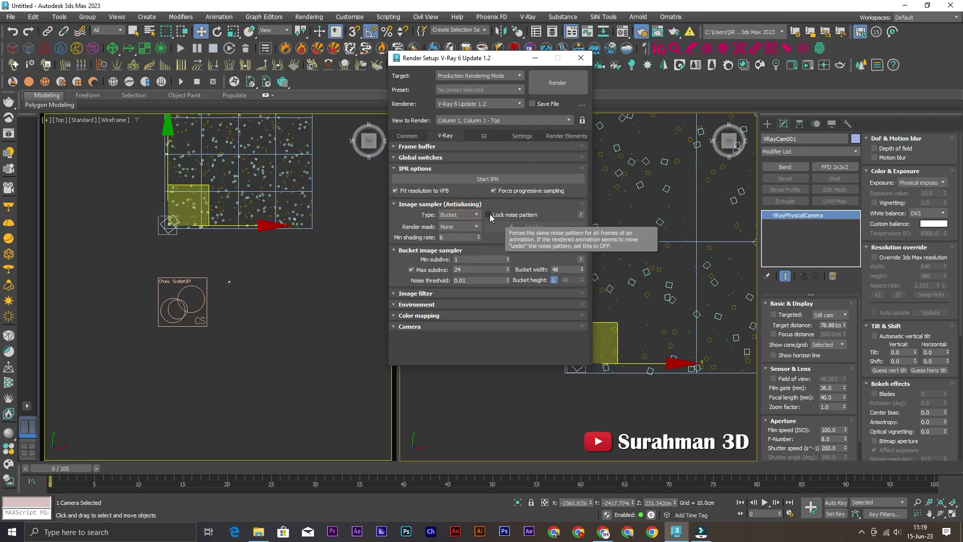
{"action": "left_click", "coordinate": [490, 216]}
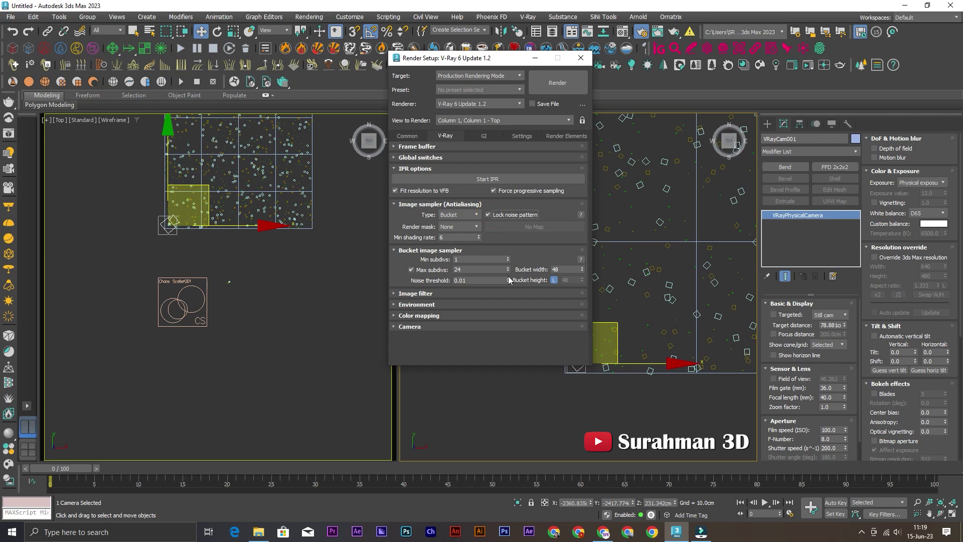
{"action": "left_click", "coordinate": [471, 292]}
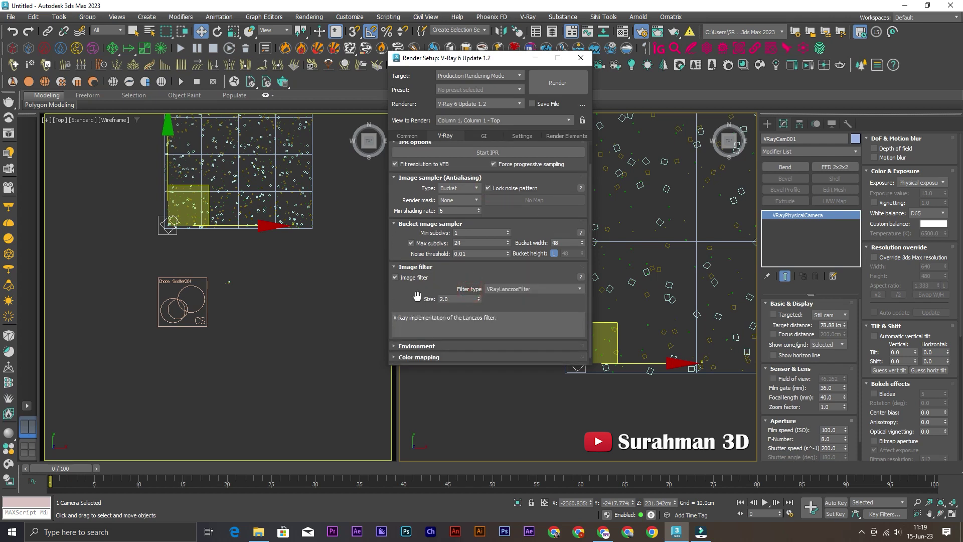
{"action": "left_click", "coordinate": [428, 338]}
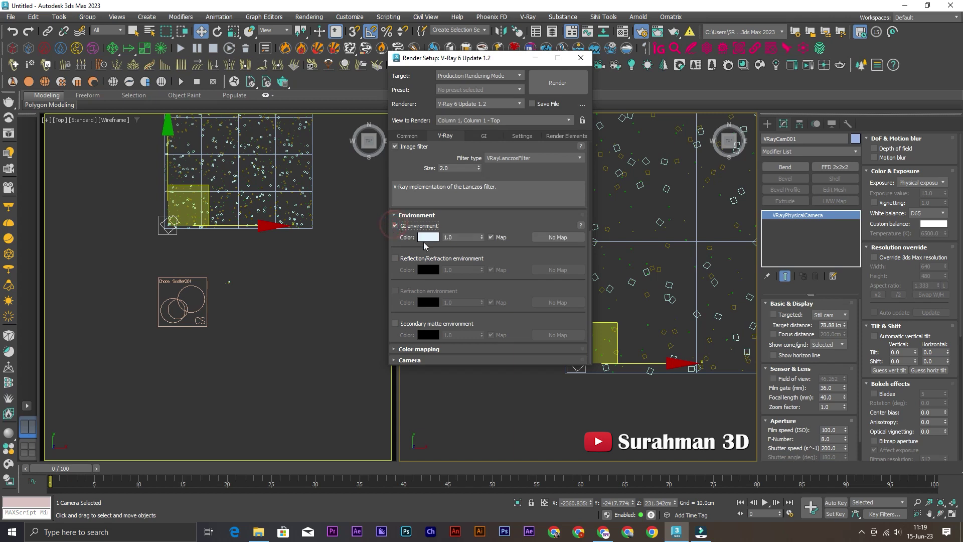
Make the GI environment colour white and switch render settings to Advanced mode
{"action": "left_click", "coordinate": [424, 241]}
{"action": "left_click_drag", "start_coordinate": [297, 196], "coordinate": [296, 211]}
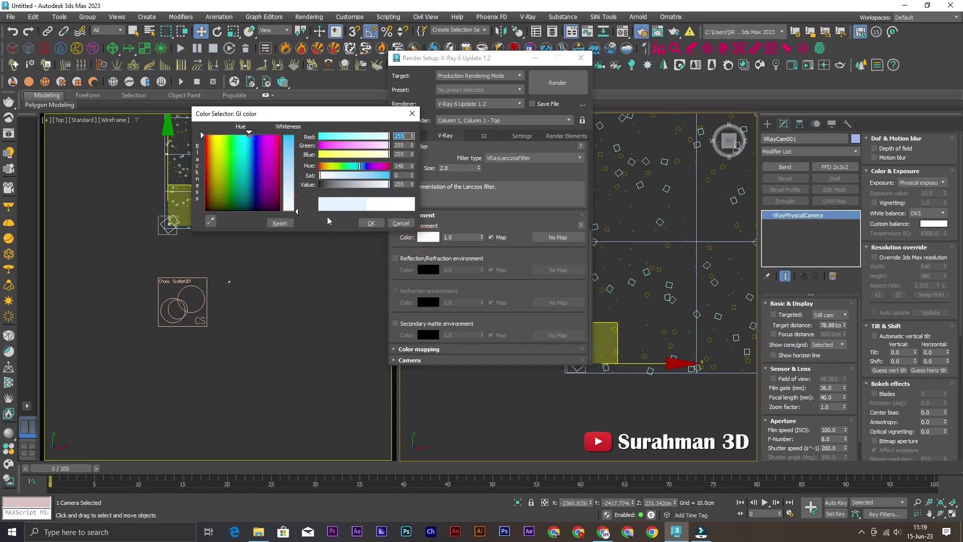
{"action": "left_click", "coordinate": [372, 223]}
{"action": "left_click", "coordinate": [423, 350]}
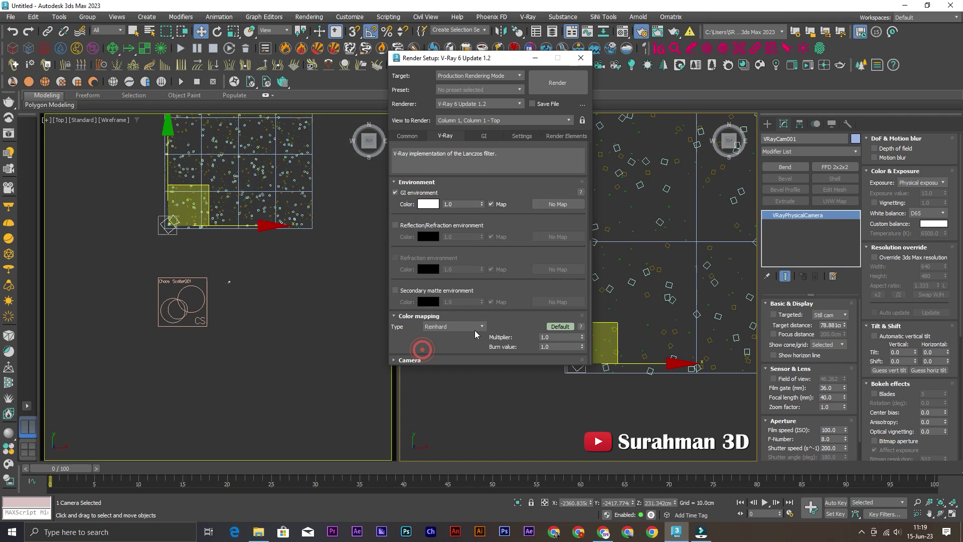
{"action": "right_click", "coordinate": [561, 327]}
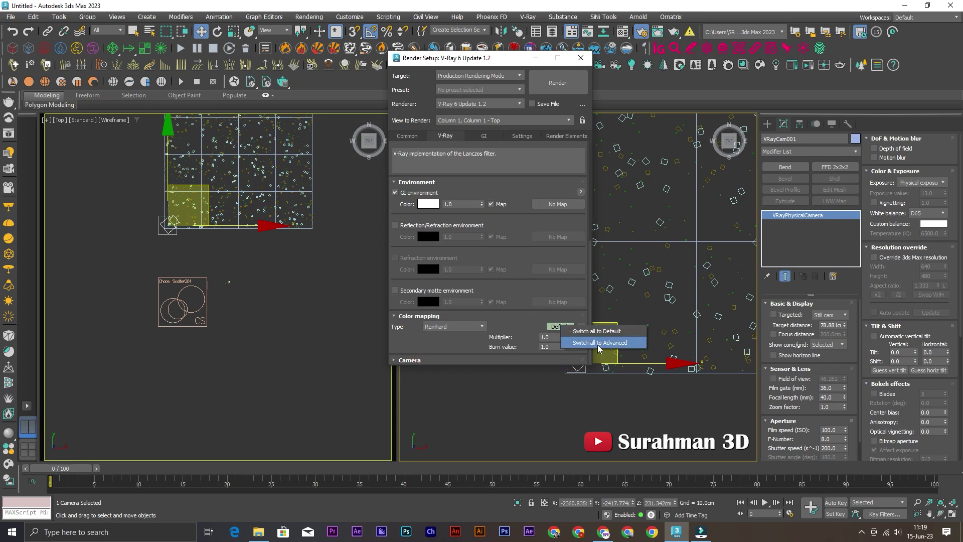
{"action": "left_click", "coordinate": [599, 343]}
Set the V-Ray colour mapping type to Linear Multiply
{"action": "scroll", "coordinate": [461, 290], "scroll_direction": "down", "scroll_amount": 3}
{"action": "left_click", "coordinate": [451, 136]}
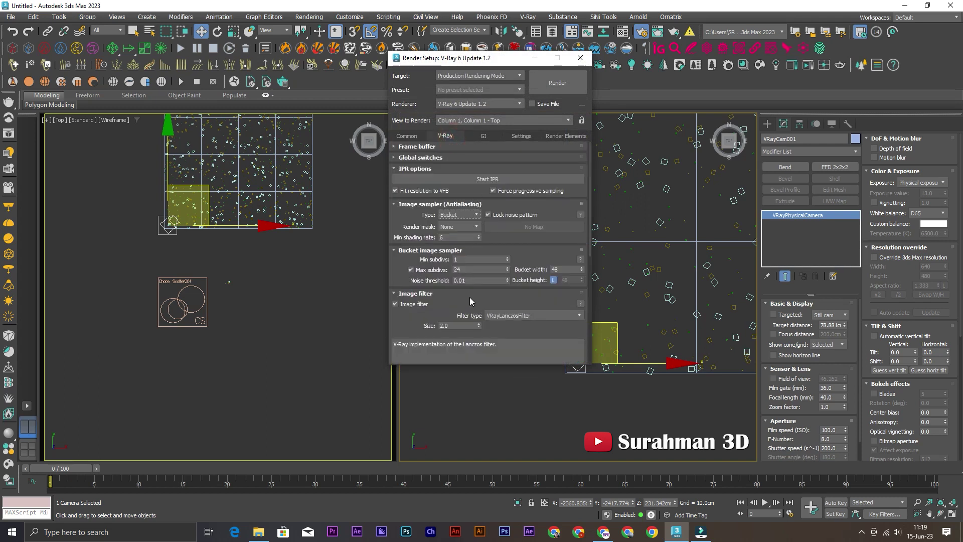
{"action": "scroll", "coordinate": [492, 252], "scroll_direction": "down", "scroll_amount": 3}
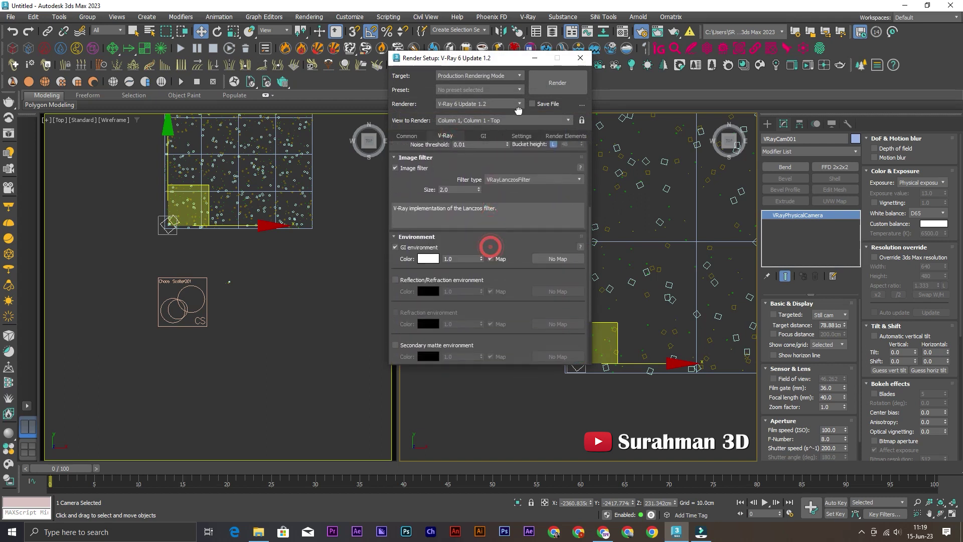
{"action": "left_click", "coordinate": [485, 307]}
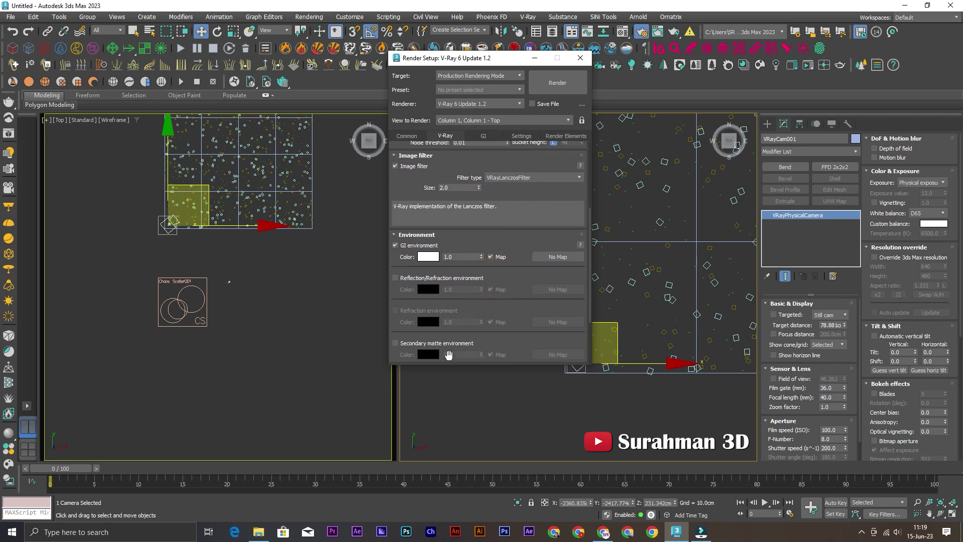
{"action": "left_click_drag", "start_coordinate": [453, 366], "coordinate": [454, 417]}
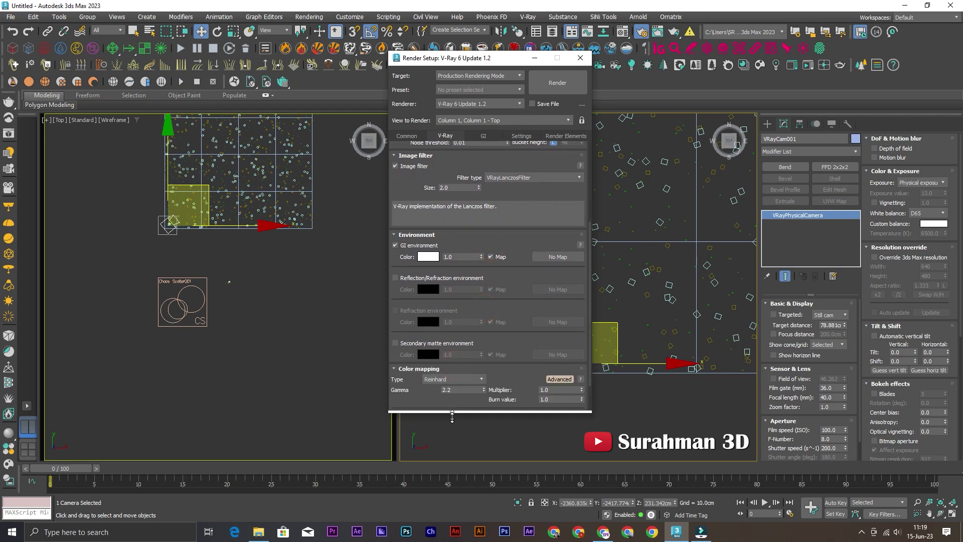
{"action": "left_click", "coordinate": [475, 377]}
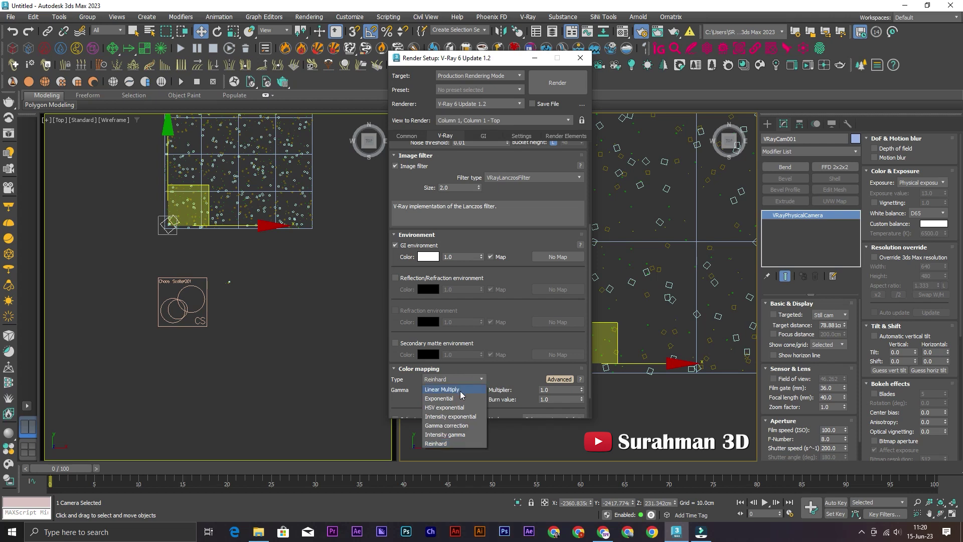
{"action": "left_click", "coordinate": [461, 390]}
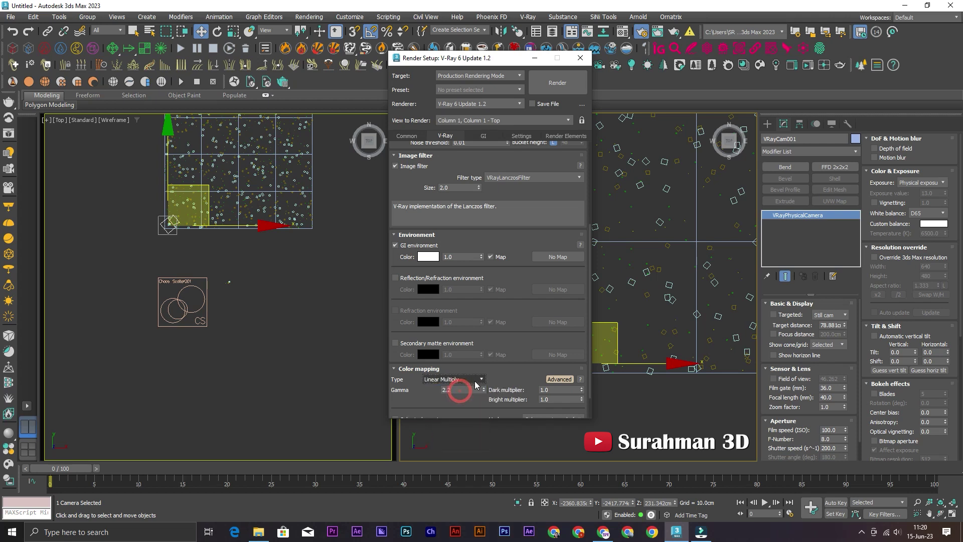
{"action": "left_click", "coordinate": [485, 136]}
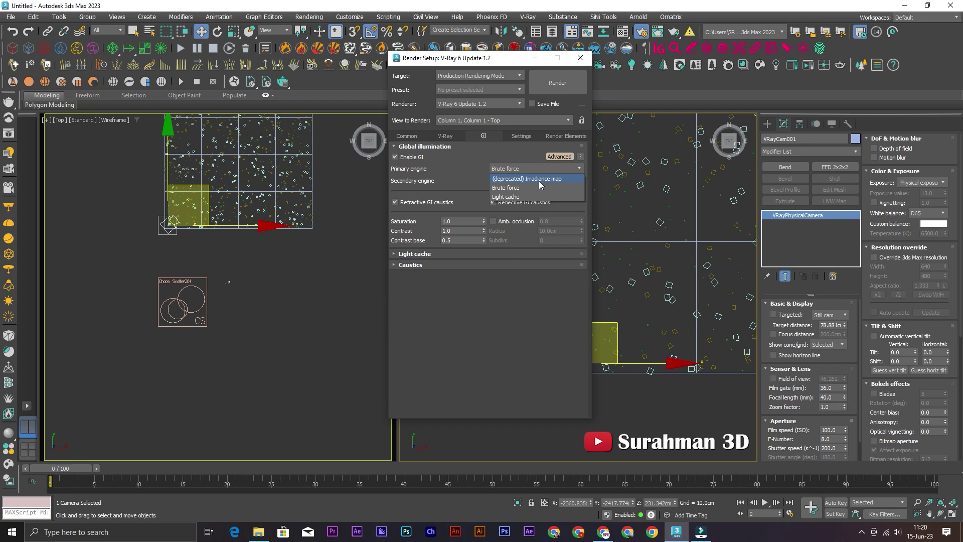
Use Irradiance map as the primary GI engine with the Low preset and Show direct light on
{"action": "left_click", "coordinate": [540, 181]}
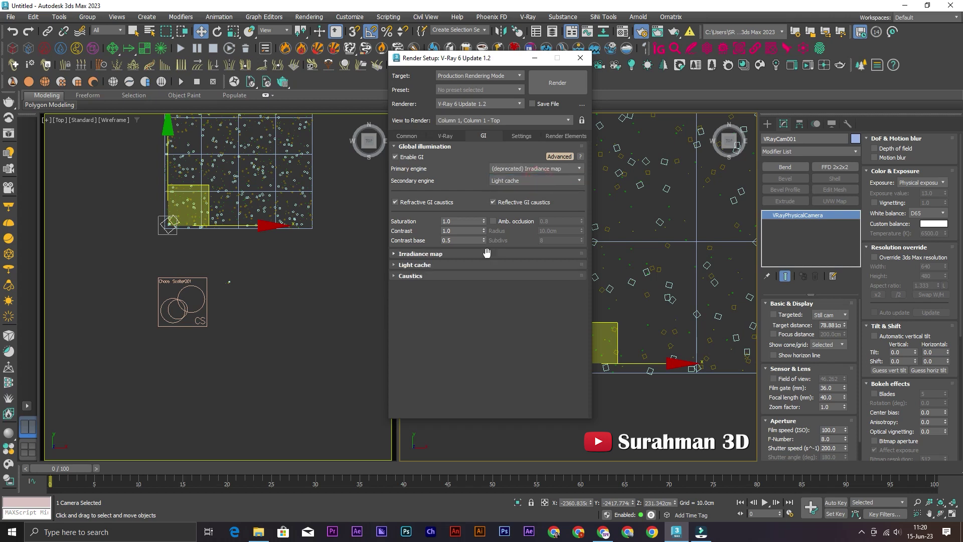
{"action": "left_click", "coordinate": [488, 251]}
{"action": "left_click", "coordinate": [416, 217]}
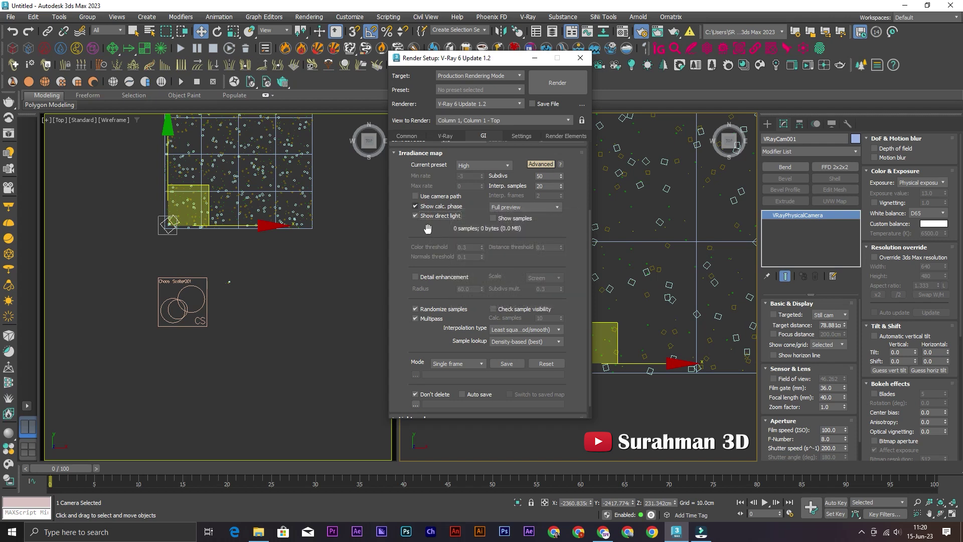
{"action": "left_click", "coordinate": [504, 168]}
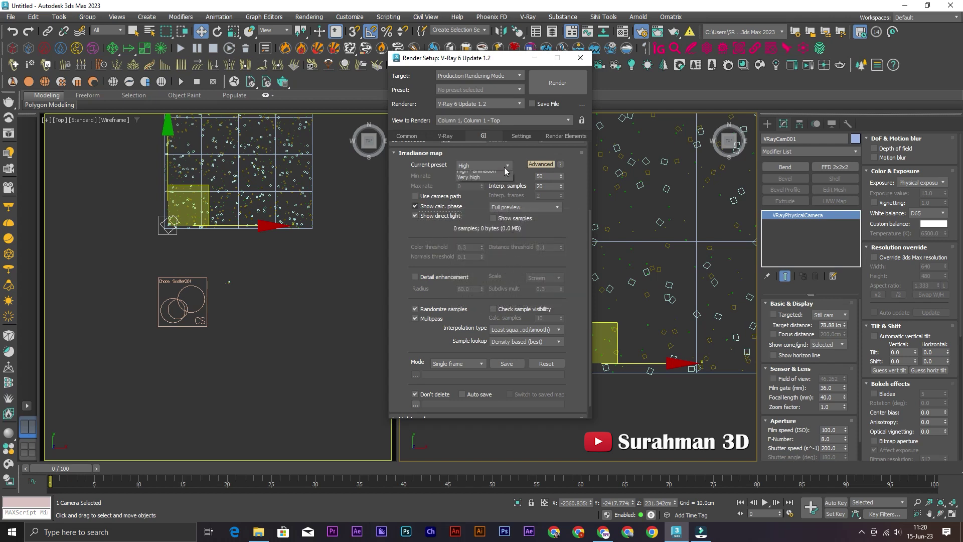
{"action": "left_click", "coordinate": [466, 185]}
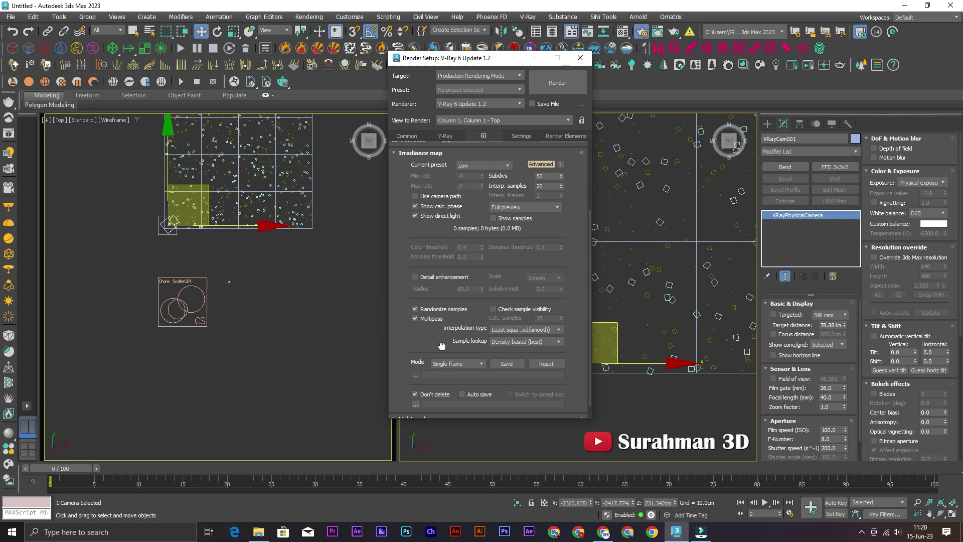
{"action": "scroll", "coordinate": [441, 346], "scroll_direction": "down", "scroll_amount": 1}
{"action": "scroll", "coordinate": [447, 405], "scroll_direction": "down", "scroll_amount": 7}
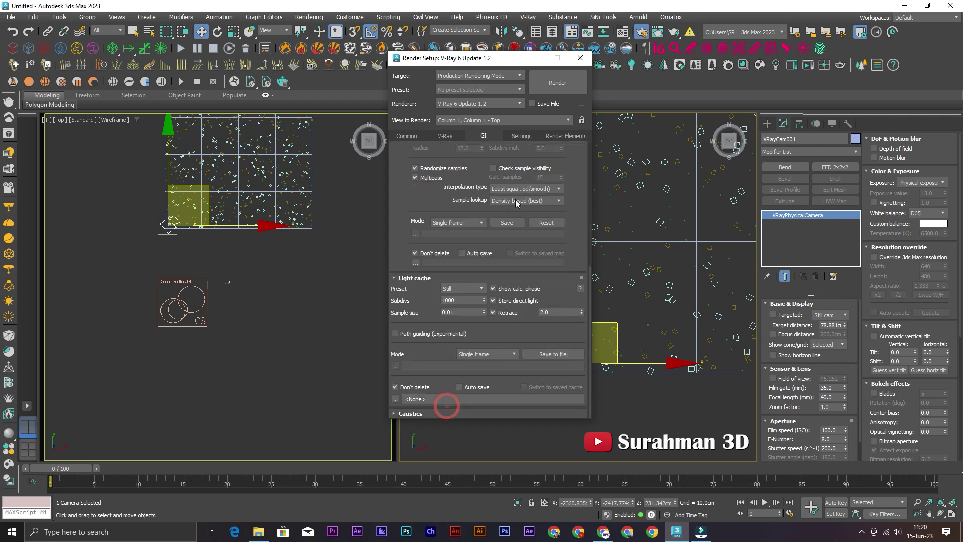
Set the bucket render sequence to Top->Bottom
{"action": "left_click", "coordinate": [520, 136]}
{"action": "left_click", "coordinate": [455, 210]}
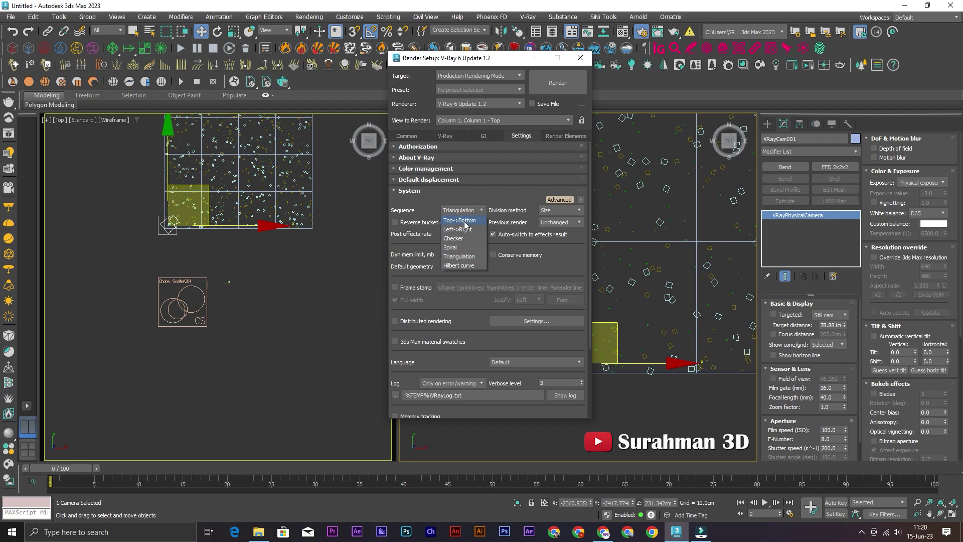
{"action": "left_click", "coordinate": [464, 220]}
Add a VRayDenoiser render element
{"action": "left_click", "coordinate": [566, 136]}
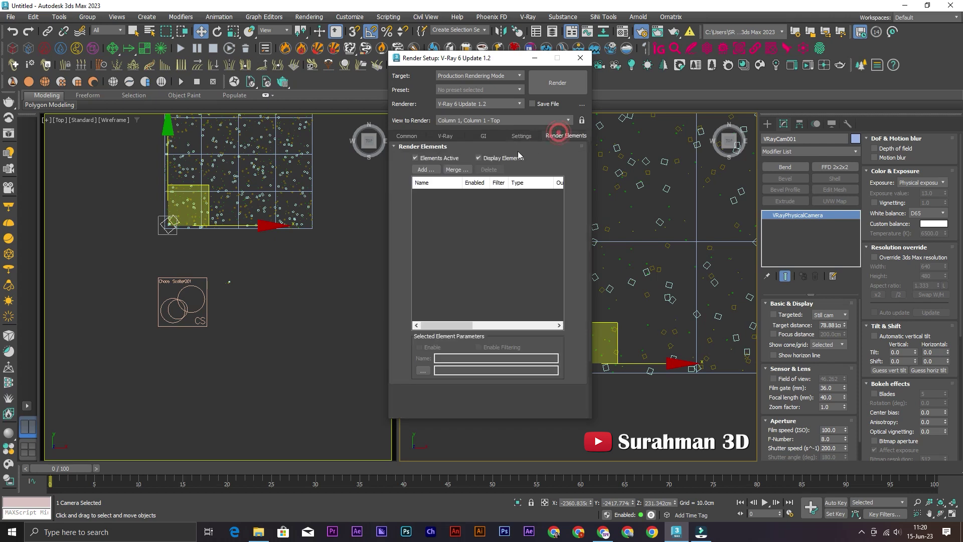
{"action": "left_click", "coordinate": [427, 170]}
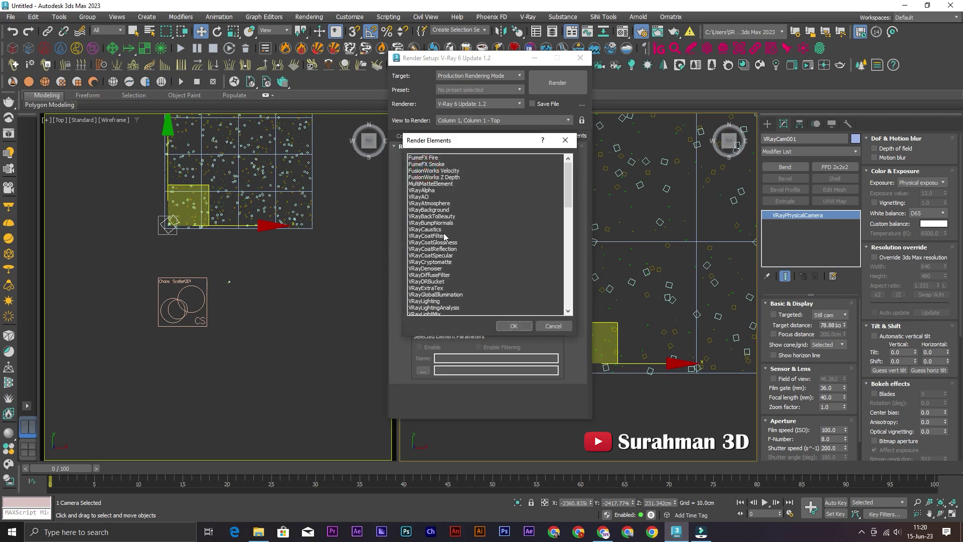
{"action": "left_click", "coordinate": [442, 269]}
{"action": "left_click", "coordinate": [524, 325]}
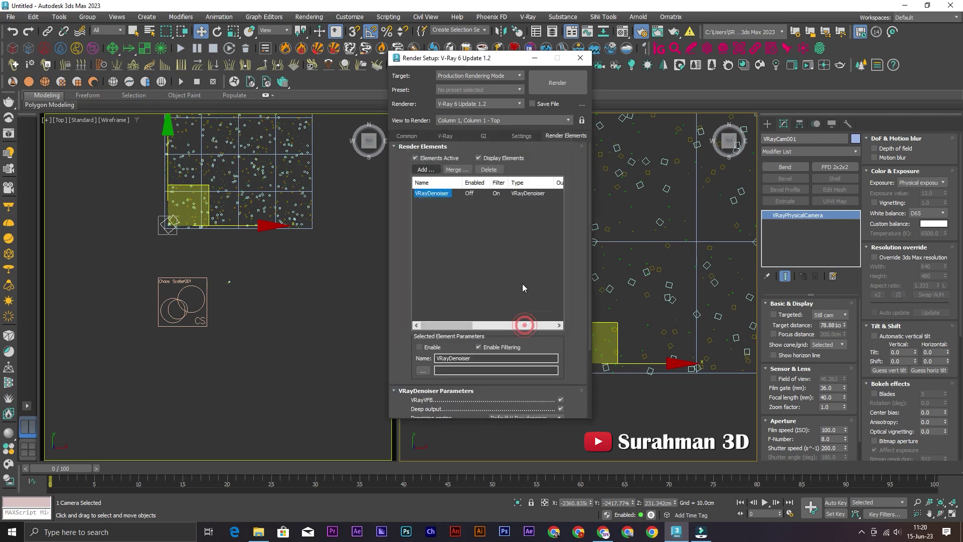
{"action": "left_click_drag", "start_coordinate": [517, 60], "coordinate": [538, 122]}
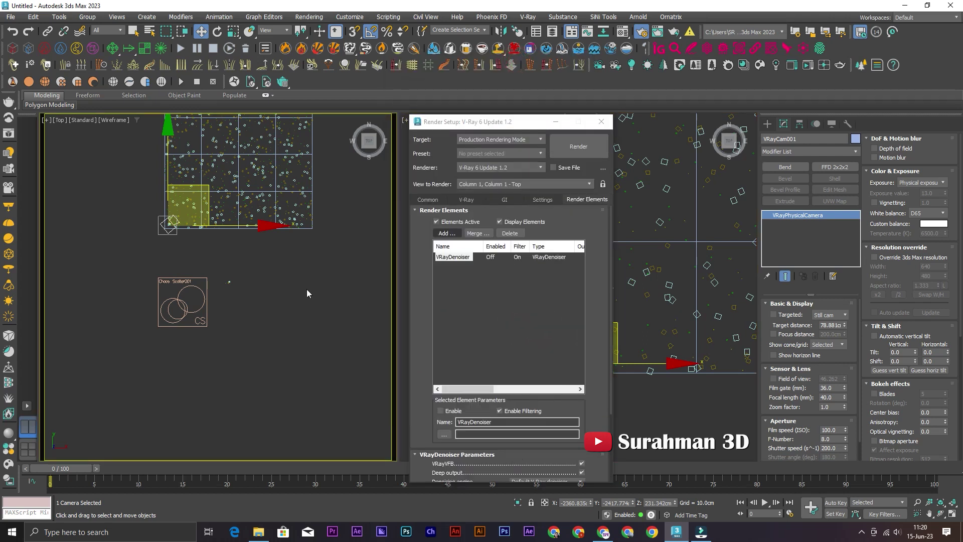
Show the VRayCam001 camera view in a viewport with shaded display
{"action": "right_click", "coordinate": [284, 310]}
{"action": "left_click", "coordinate": [214, 351]}
{"action": "key", "text": "c"}
{"action": "right_click", "coordinate": [279, 238]}
{"action": "key", "text": "Escape"}
{"action": "key", "text": "F3"}
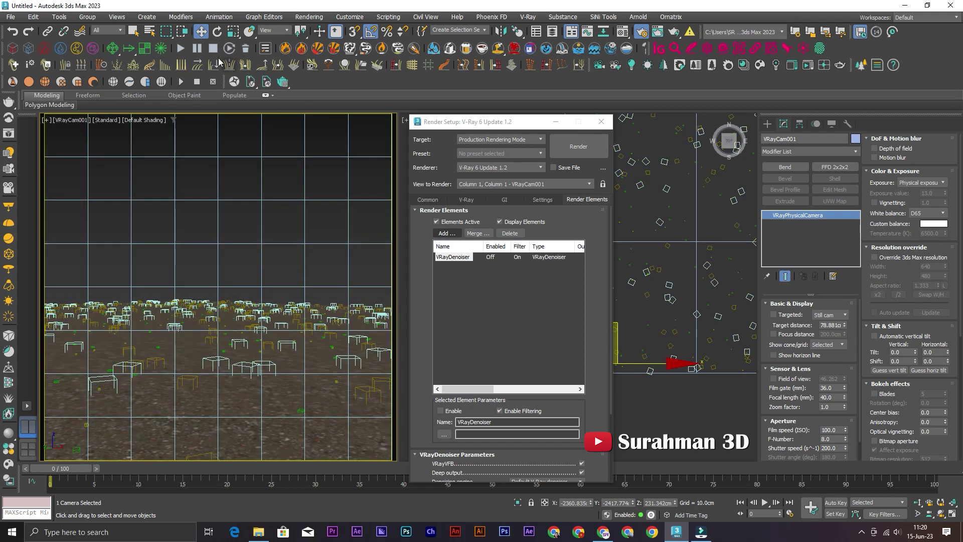
Set the camera's Z position to 160 cm and minimize Render Setup
{"action": "right_click", "coordinate": [201, 31]}
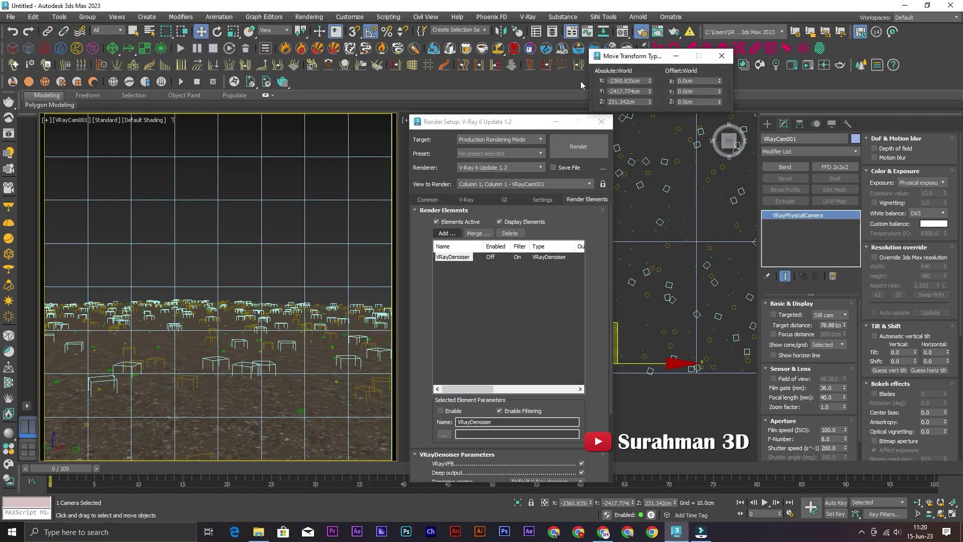
{"action": "double_click", "coordinate": [640, 102]}
{"action": "type", "text": "160"}
{"action": "key", "text": "Return"}
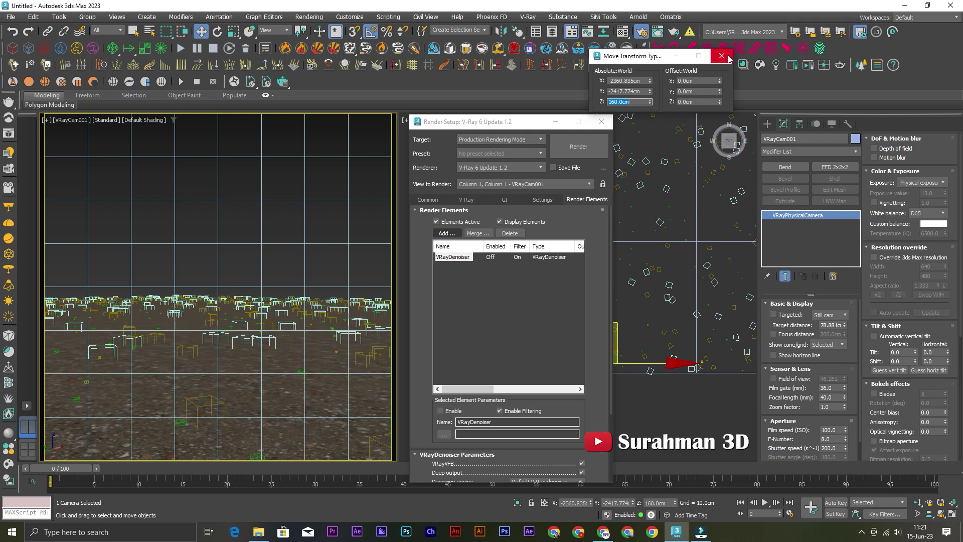
{"action": "left_click", "coordinate": [722, 56]}
{"action": "left_click", "coordinate": [558, 122]}
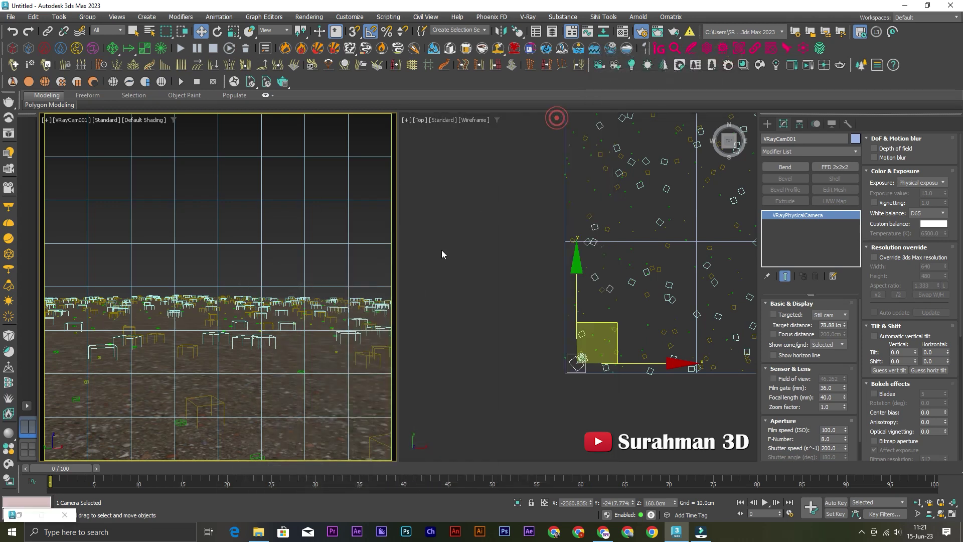
{"action": "key", "text": "ctrl+shift+z"}
{"action": "left_click", "coordinate": [533, 342]}
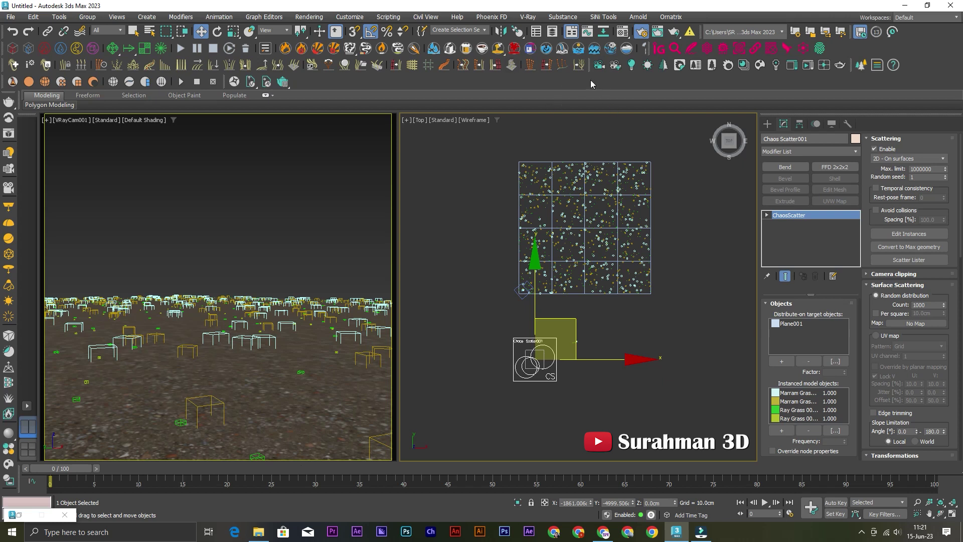
Restore Render Setup and make the camera view the view to render
{"action": "left_click", "coordinate": [19, 515]}
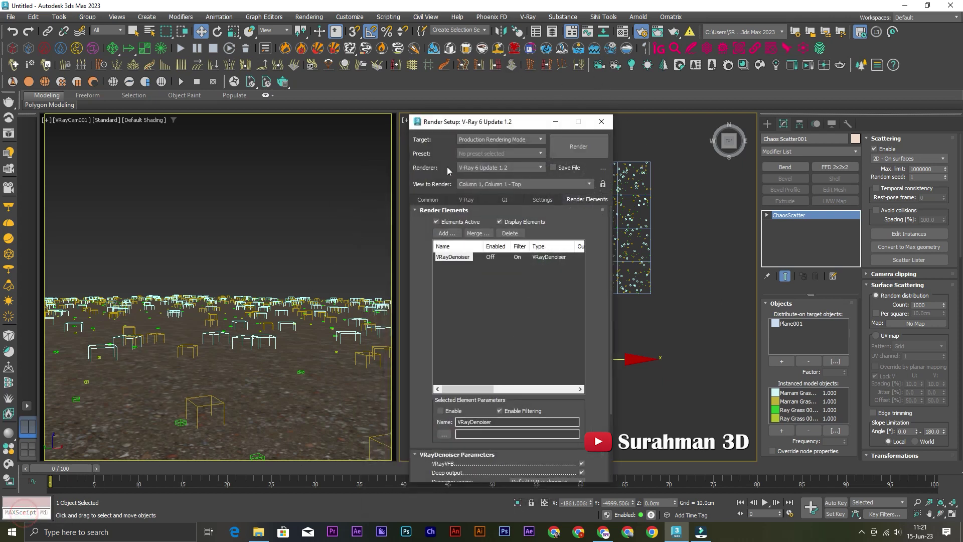
{"action": "left_click", "coordinate": [465, 199]}
{"action": "left_click_drag", "start_coordinate": [509, 123], "coordinate": [555, 64]}
{"action": "scroll", "coordinate": [482, 370], "scroll_direction": "up", "scroll_amount": 3}
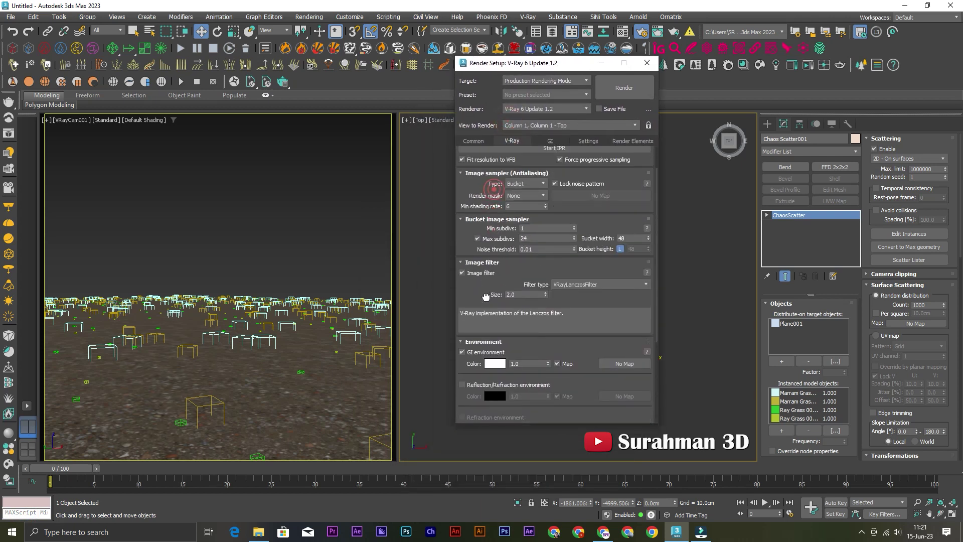
{"action": "scroll", "coordinate": [483, 370], "scroll_direction": "up", "scroll_amount": 2}
{"action": "right_click", "coordinate": [344, 208]}
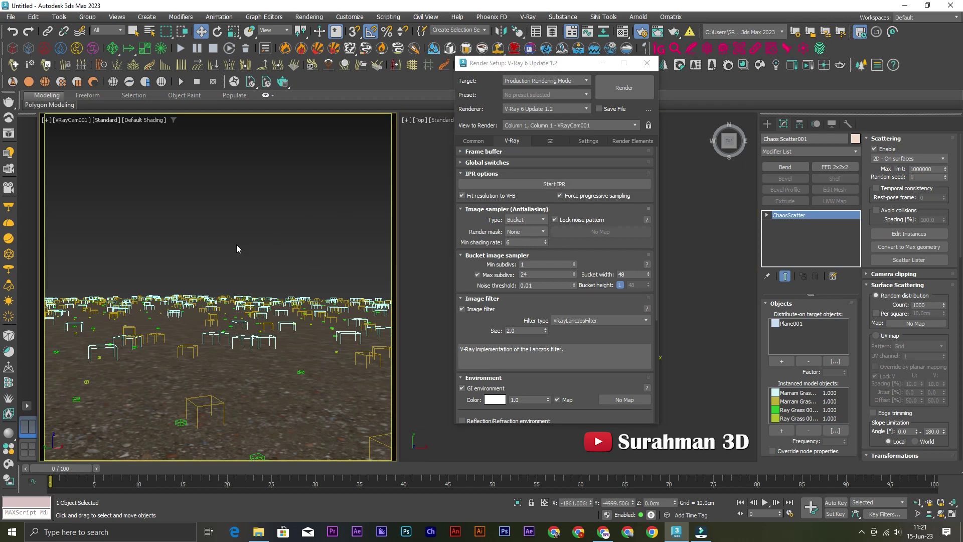
Run a test render of the camera view, then stop it and close the frame buffer
{"action": "left_click", "coordinate": [525, 184]}
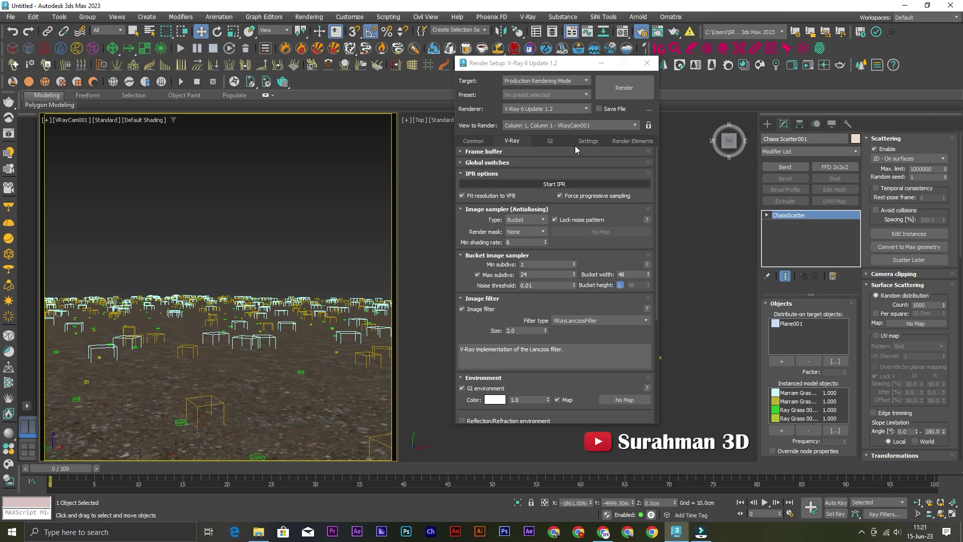
{"action": "left_click", "coordinate": [581, 185]}
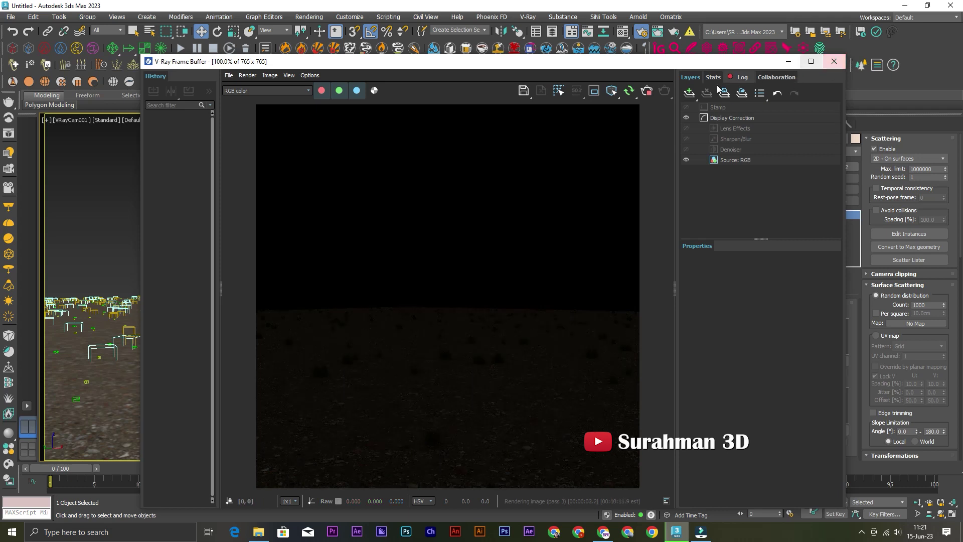
{"action": "left_click", "coordinate": [653, 91]}
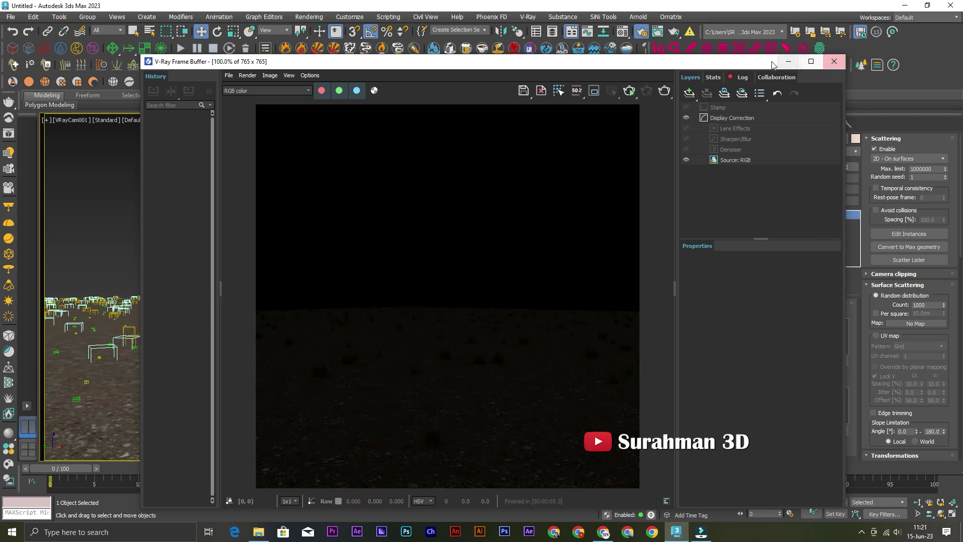
{"action": "left_click", "coordinate": [834, 61]}
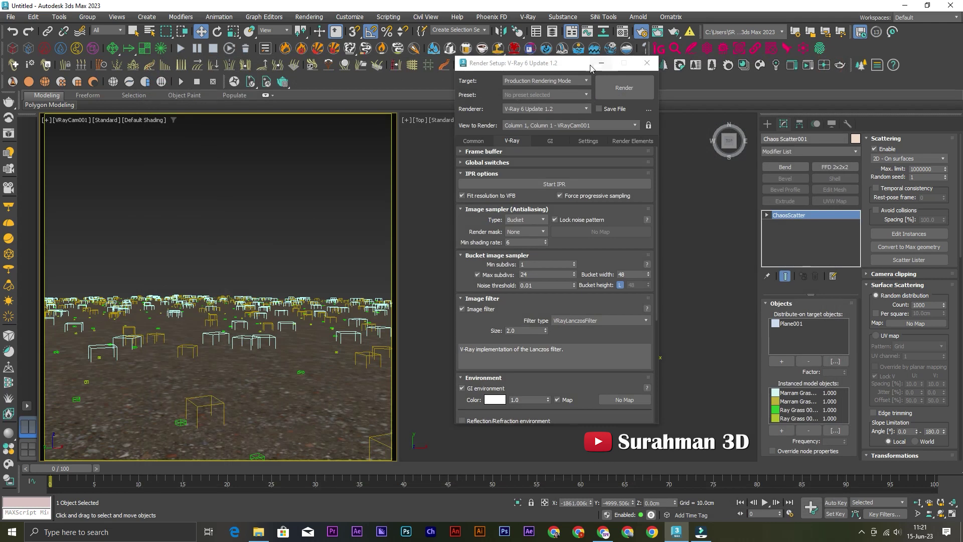
Switch the Create panel to the Lights category
{"action": "left_click_drag", "start_coordinate": [585, 68], "coordinate": [438, 65]}
{"action": "left_click", "coordinate": [786, 123]}
{"action": "left_click", "coordinate": [800, 123]}
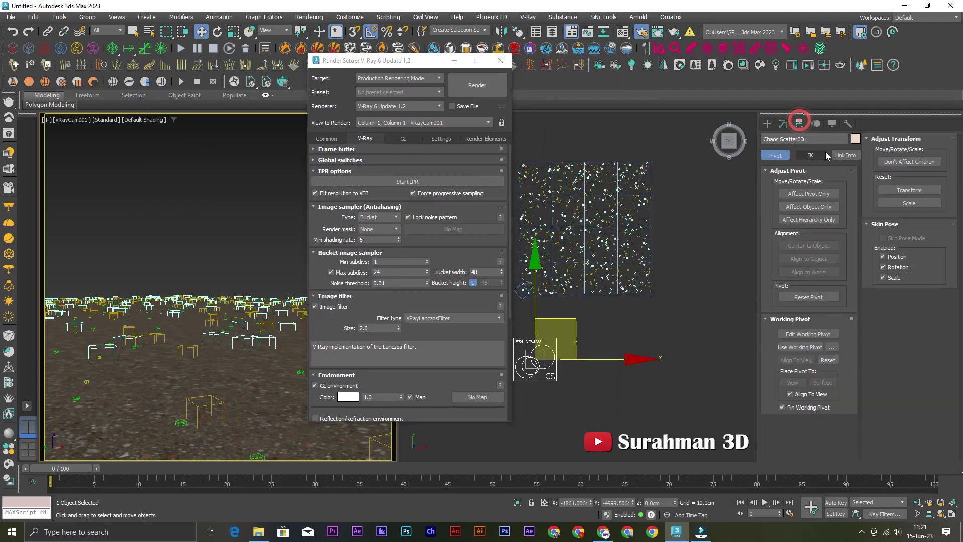
{"action": "left_click", "coordinate": [768, 124]}
{"action": "left_click", "coordinate": [792, 141]}
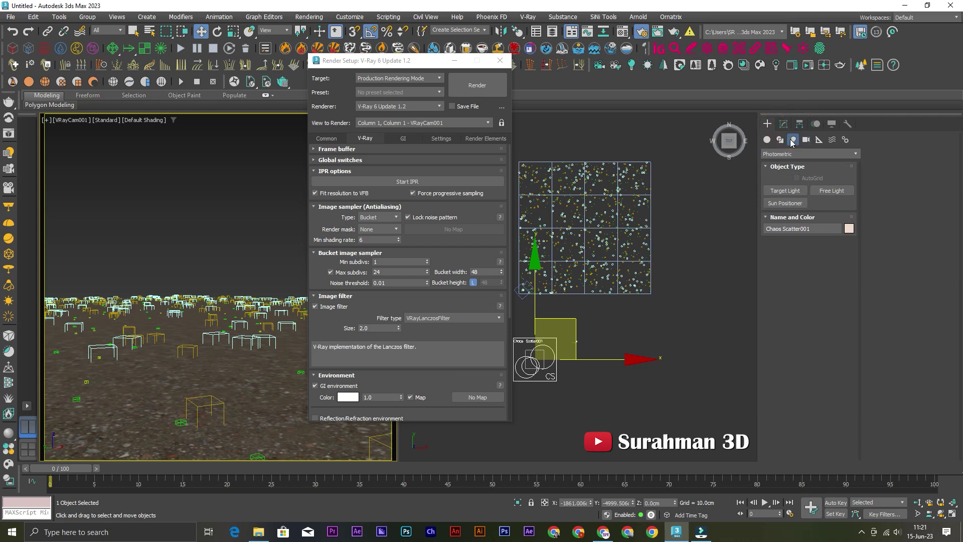
Create a VRaySun in the top viewport with its target near the ground
{"action": "left_click", "coordinate": [795, 143]}
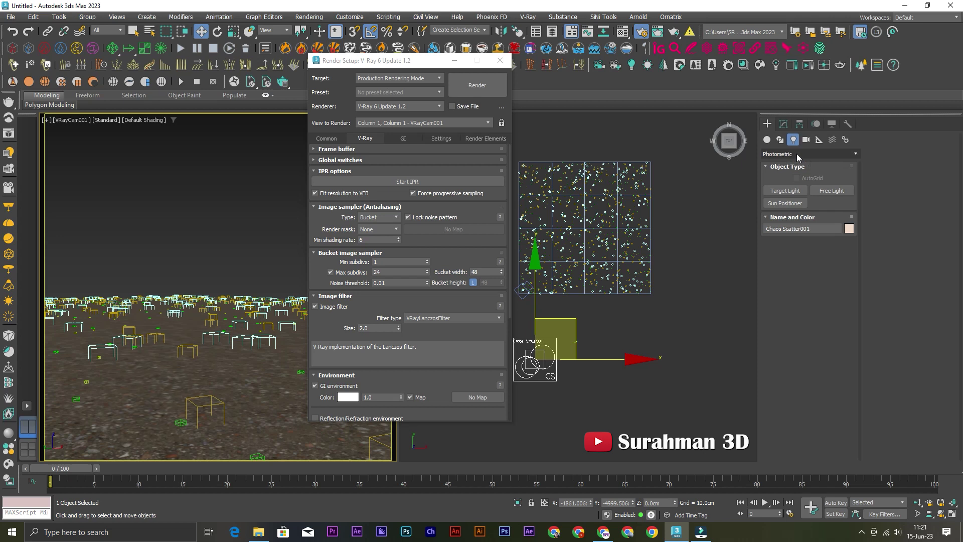
{"action": "left_click", "coordinate": [799, 155]}
{"action": "left_click", "coordinate": [778, 190]}
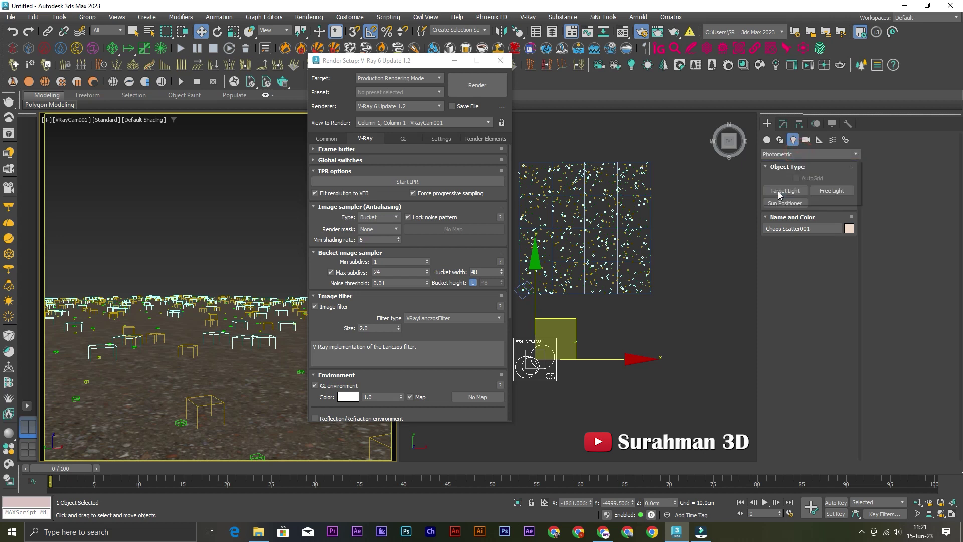
{"action": "left_click", "coordinate": [831, 202]}
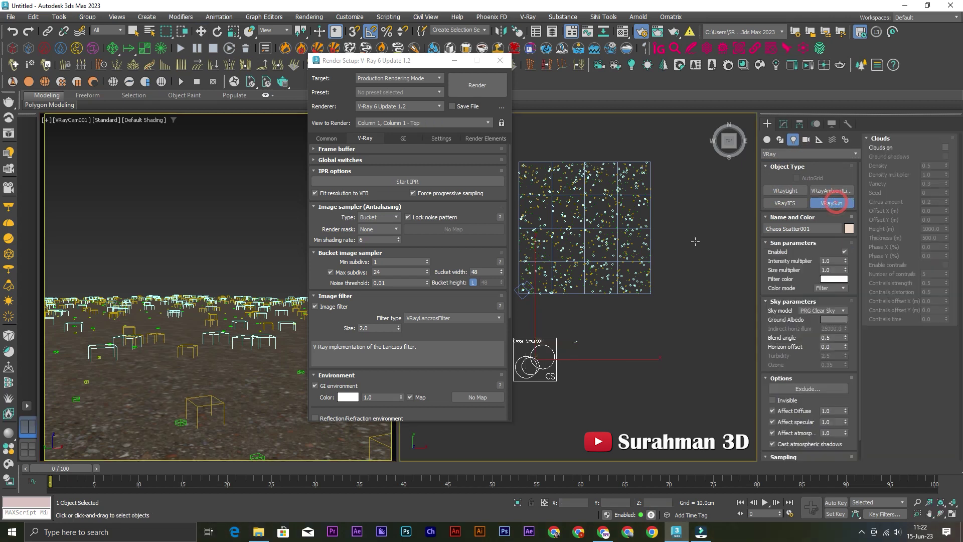
{"action": "scroll", "coordinate": [644, 234], "scroll_direction": "down", "scroll_amount": 5}
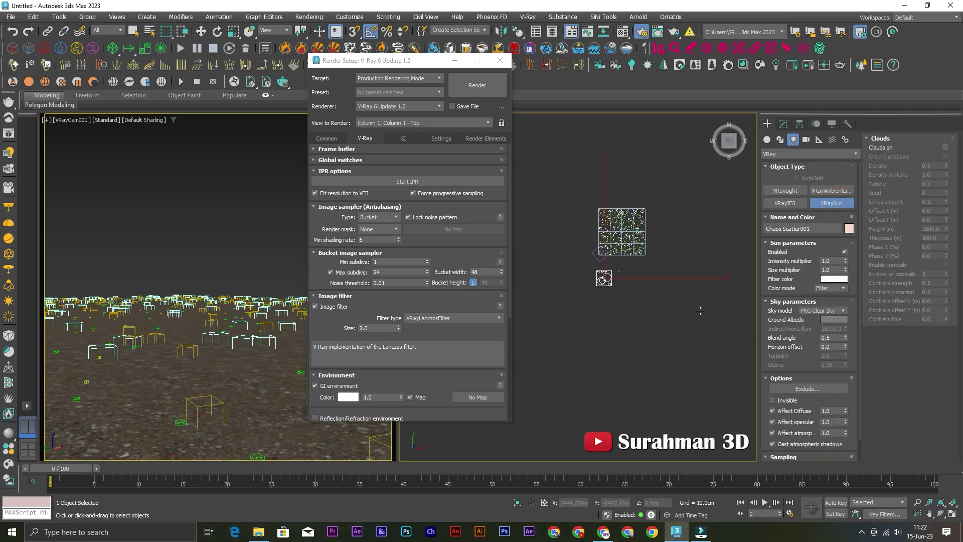
{"action": "left_click", "coordinate": [687, 300]}
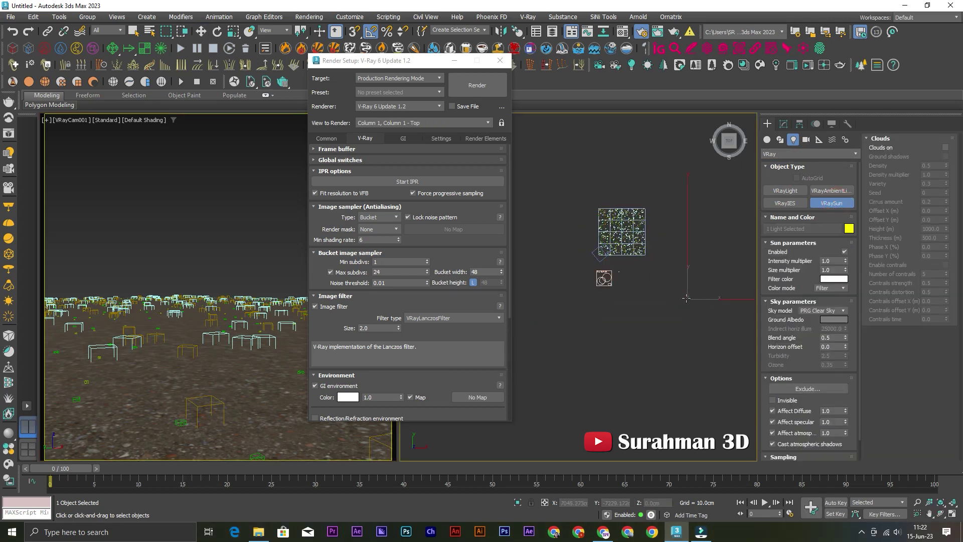
{"action": "left_click_drag", "start_coordinate": [629, 234], "coordinate": [621, 229]}
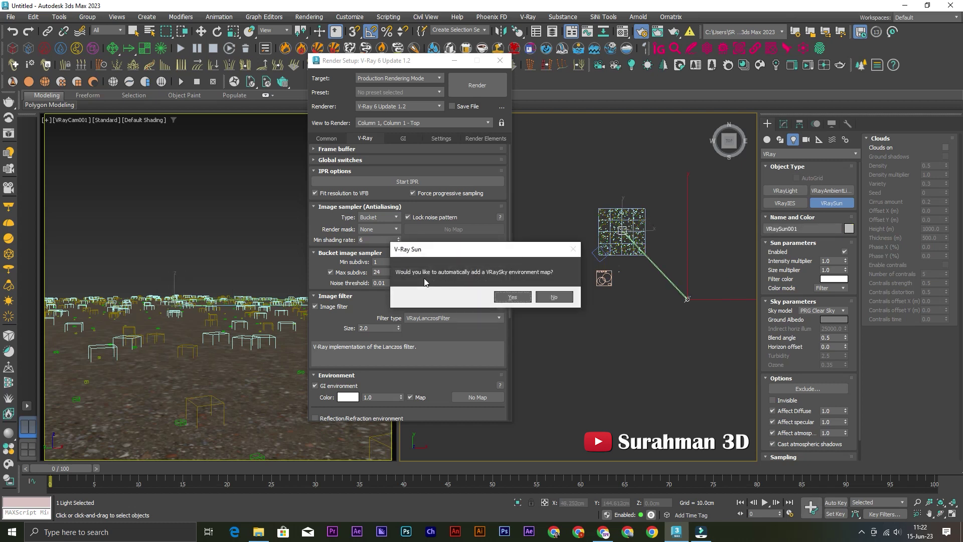
Accept the VRaySky environment map and raise the sun higher in the front view
{"action": "left_click", "coordinate": [511, 297]}
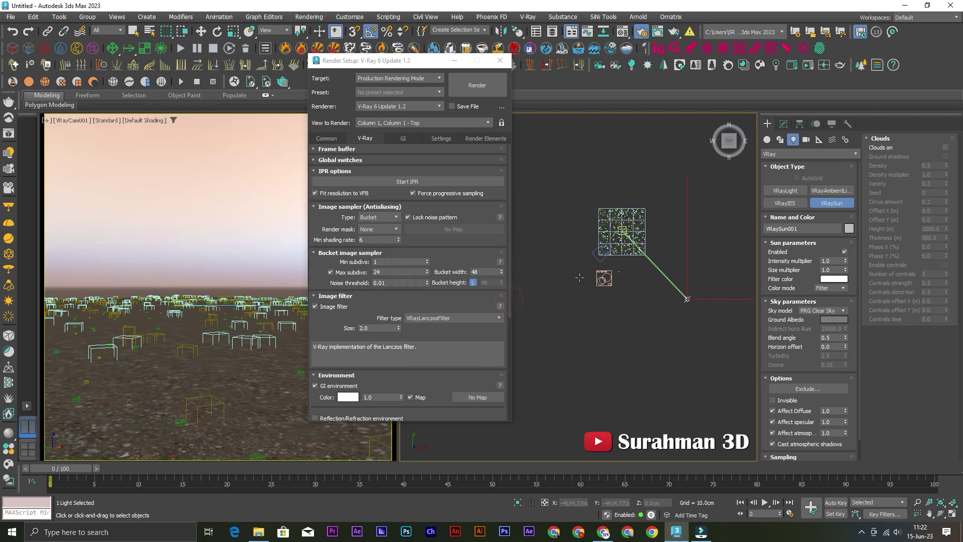
{"action": "scroll", "coordinate": [594, 275], "scroll_direction": "down", "scroll_amount": 2}
{"action": "key", "text": "f"}
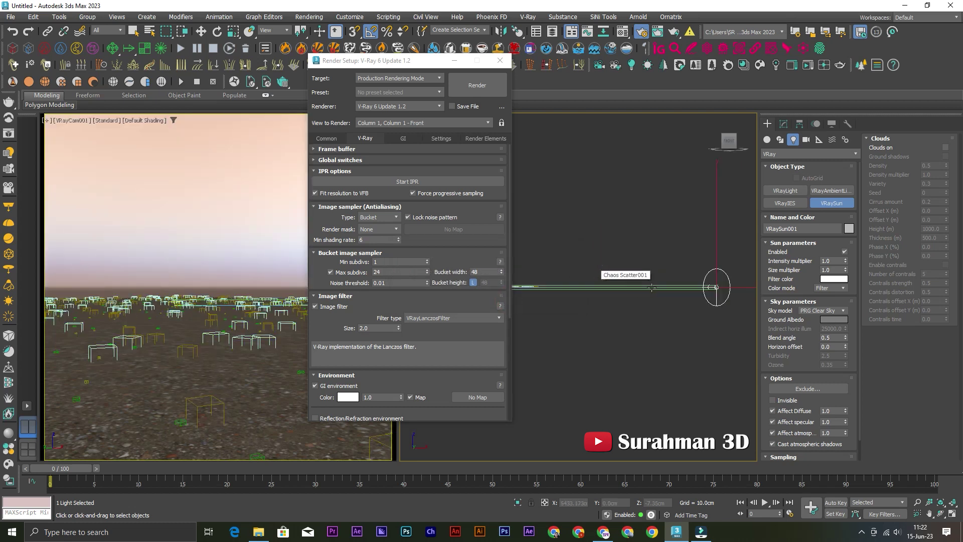
{"action": "key", "text": "w"}
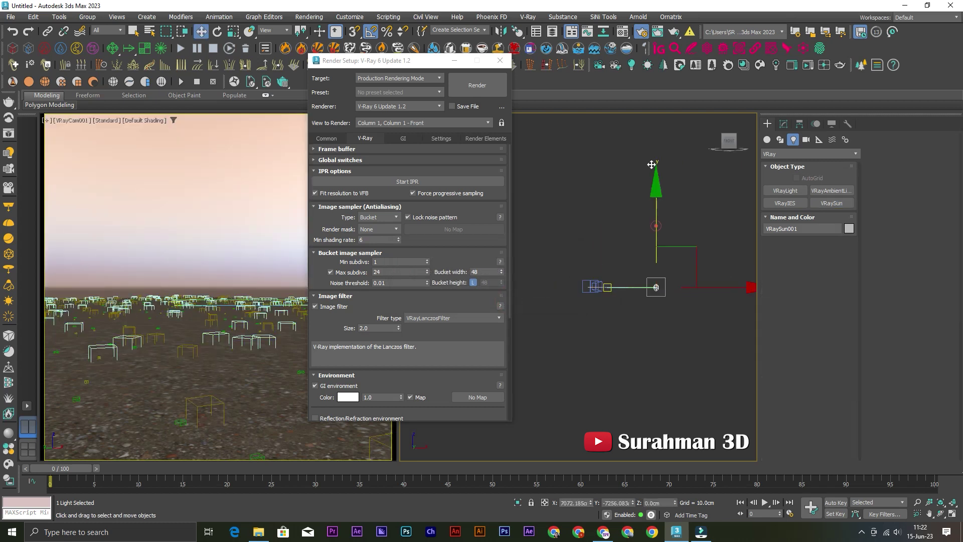
{"action": "left_click_drag", "start_coordinate": [651, 164], "coordinate": [649, 134]}
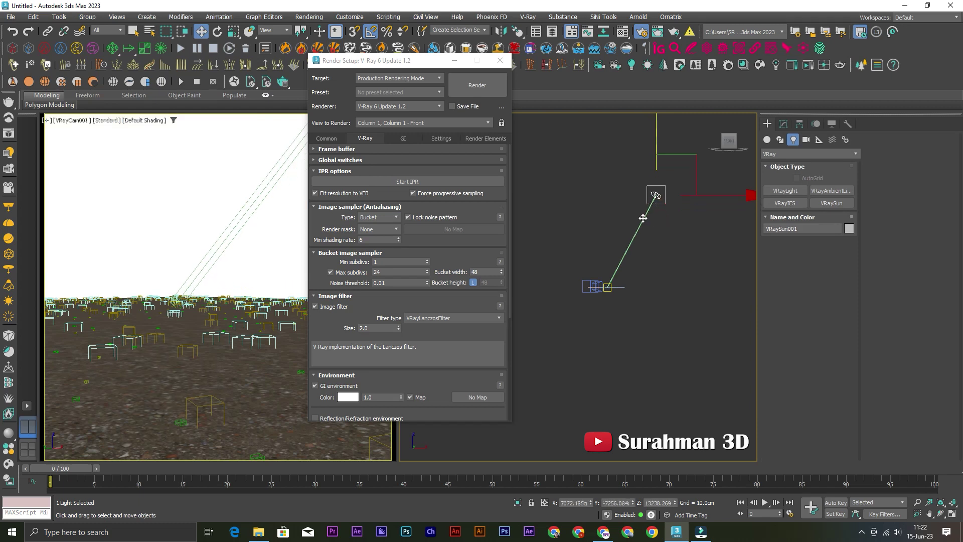
Move the sun down-left in the top view and show its parameters
{"action": "right_click", "coordinate": [243, 225]}
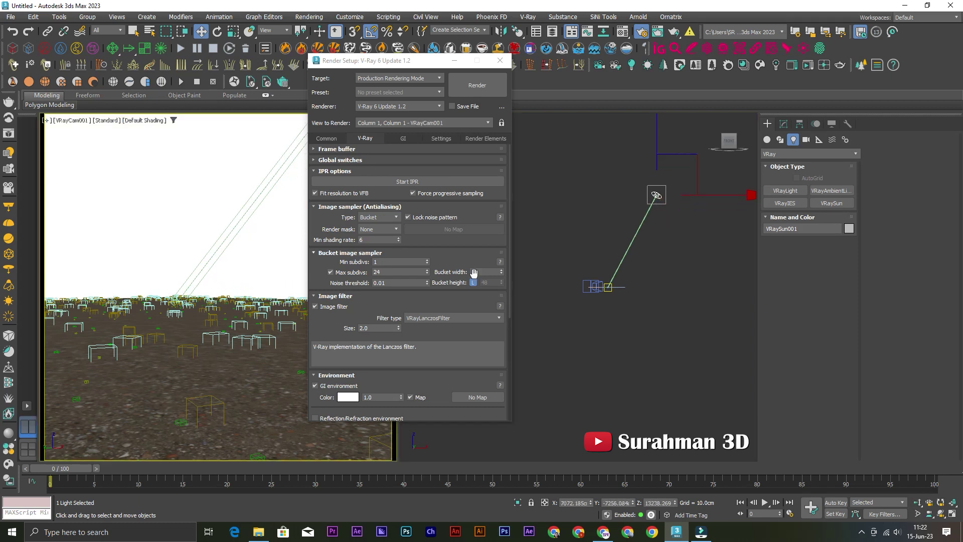
{"action": "scroll", "coordinate": [607, 284], "scroll_direction": "up", "scroll_amount": 5}
{"action": "right_click", "coordinate": [607, 284]}
{"action": "key", "text": "t"}
{"action": "scroll", "coordinate": [640, 300], "scroll_direction": "down", "scroll_amount": 3}
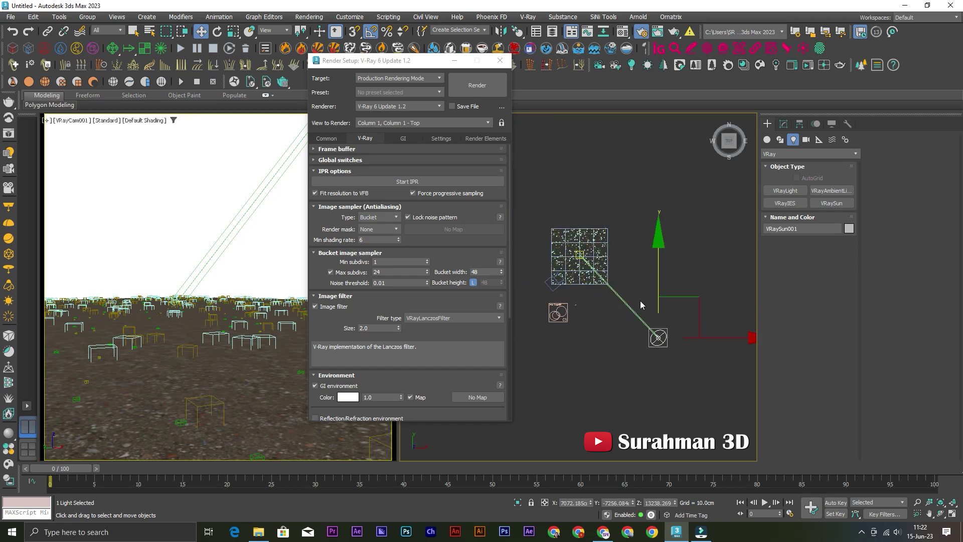
{"action": "left_click_drag", "start_coordinate": [702, 300], "coordinate": [678, 318]}
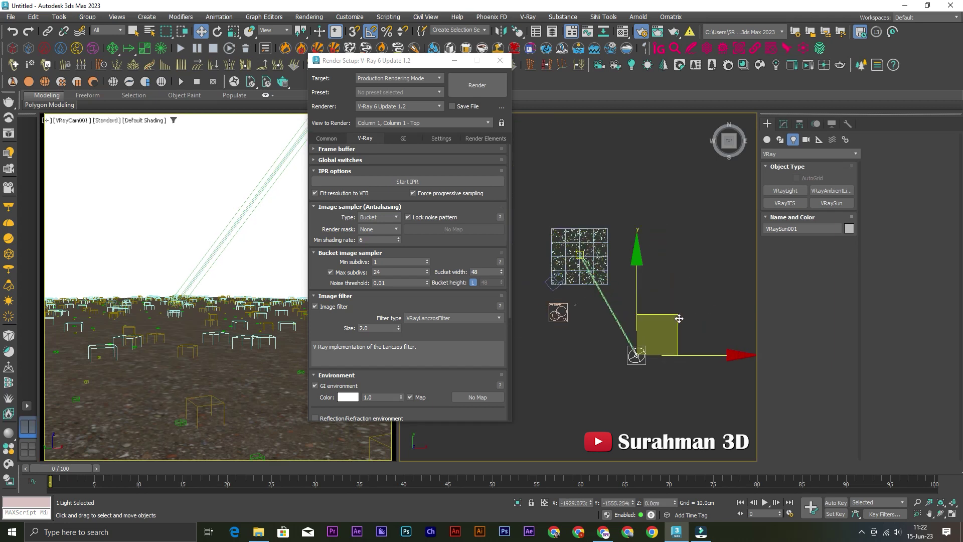
{"action": "left_click", "coordinate": [784, 124]}
{"action": "right_click", "coordinate": [232, 207]}
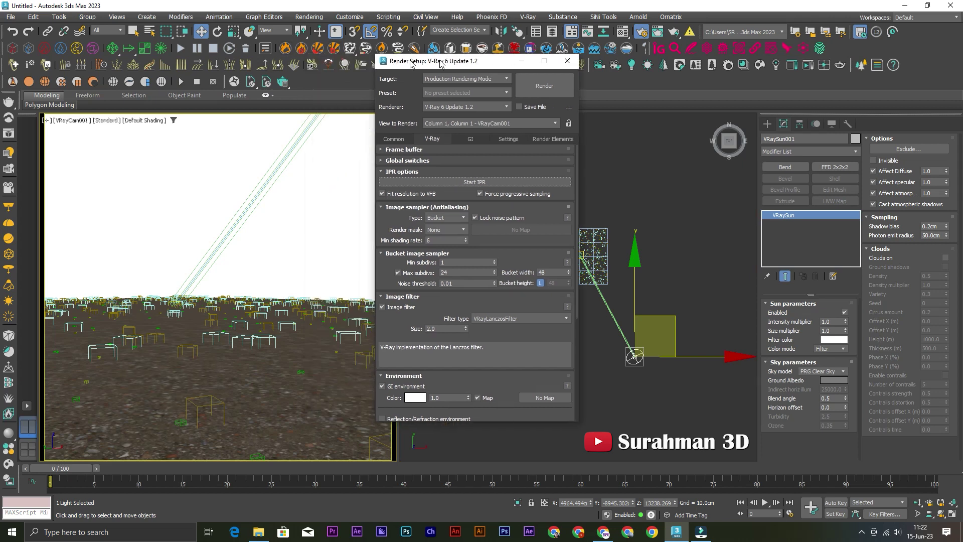
{"action": "left_click_drag", "start_coordinate": [343, 60], "coordinate": [521, 74]}
{"action": "right_click", "coordinate": [213, 161]}
{"action": "left_click", "coordinate": [174, 201]}
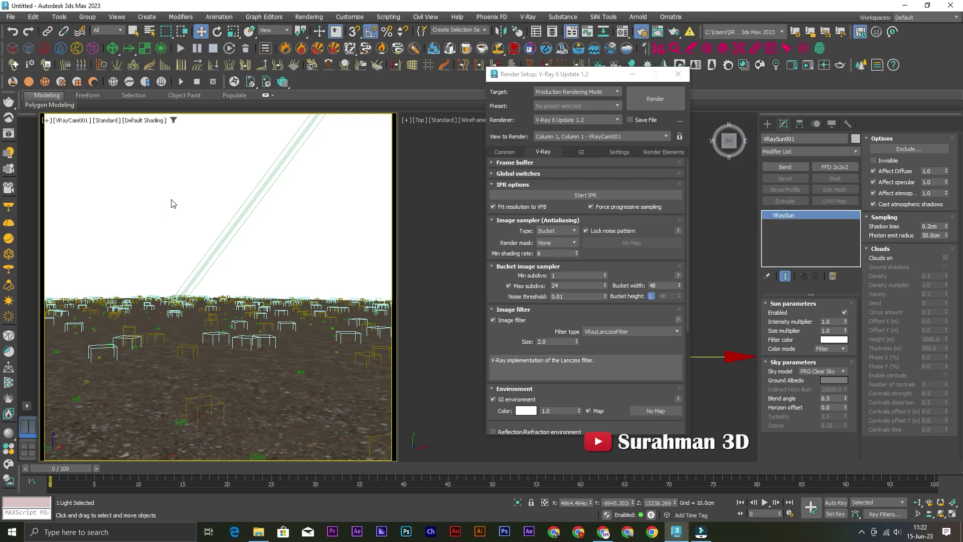
Set Exposure Control to VRay Exposure Control, mode From VRay camera, and pick the camera
{"action": "key", "text": "8"}
{"action": "left_click_drag", "start_coordinate": [223, 82], "coordinate": [312, 63]}
{"action": "left_click", "coordinate": [283, 193]}
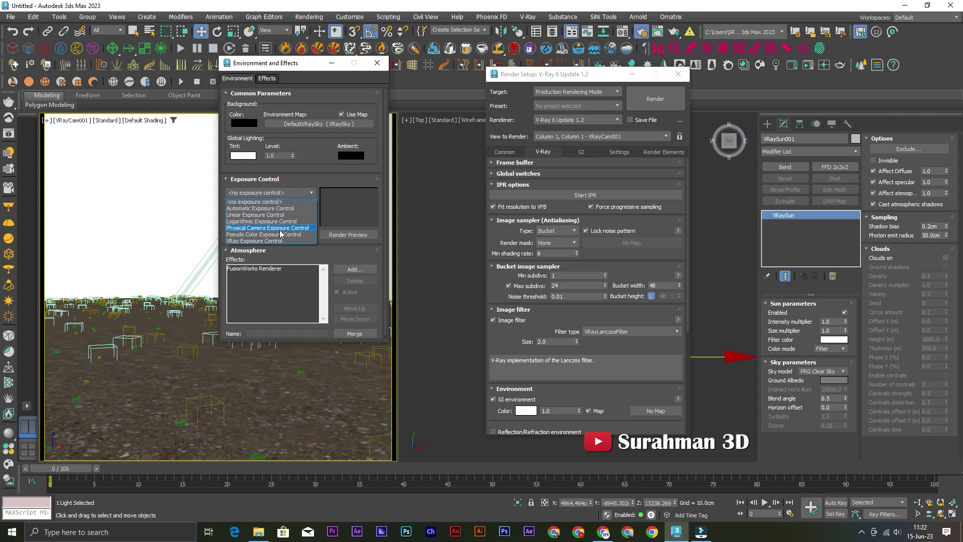
{"action": "left_click", "coordinate": [278, 241]}
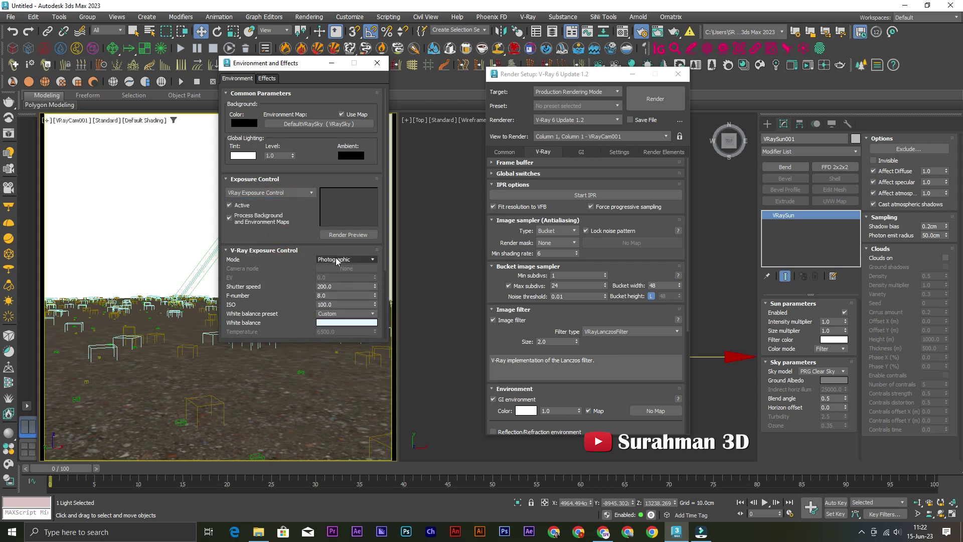
{"action": "left_click", "coordinate": [338, 260]}
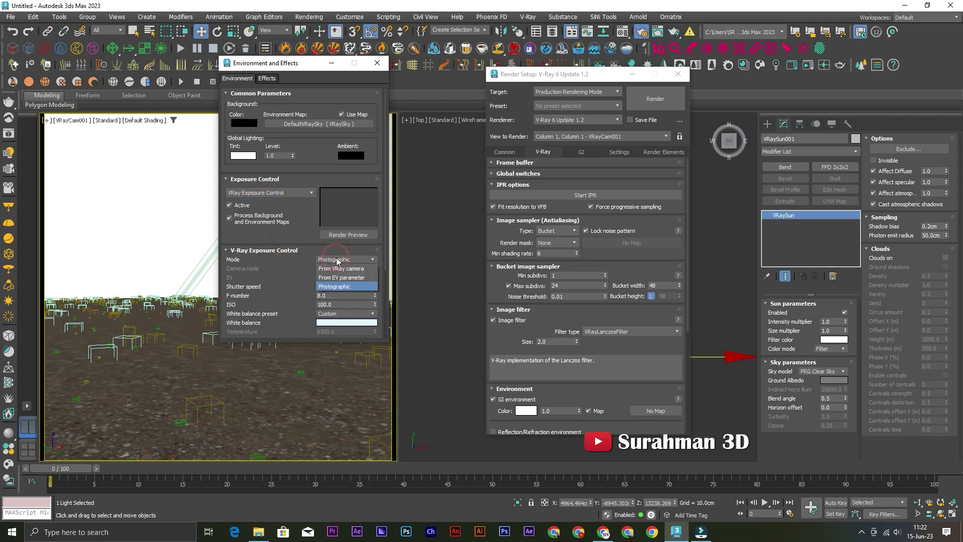
{"action": "left_click", "coordinate": [364, 271]}
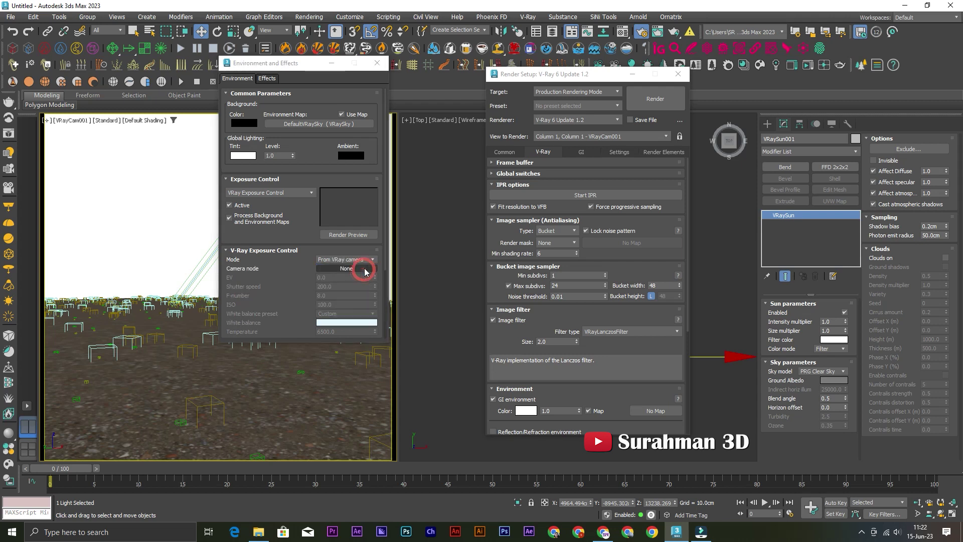
{"action": "left_click", "coordinate": [359, 269]}
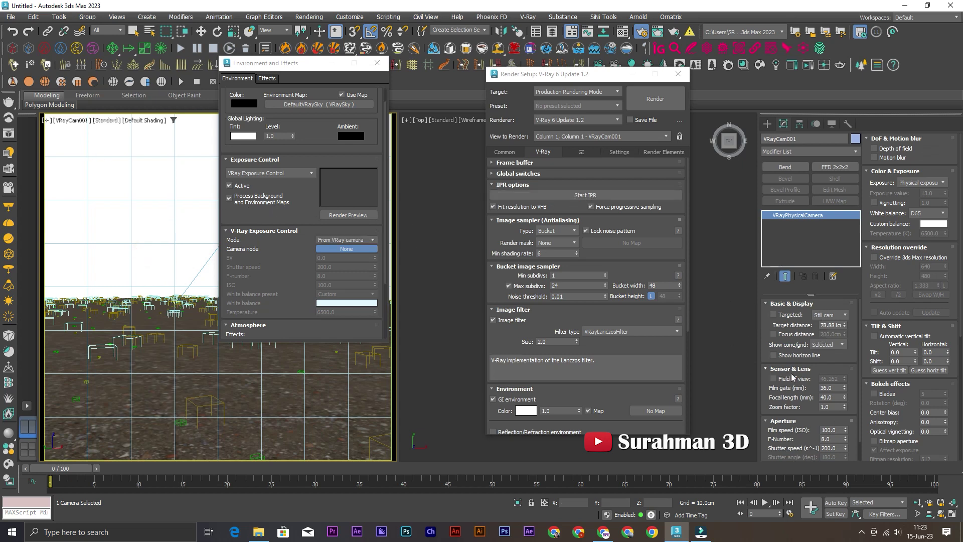
Give the camera focal length 5, ISO 200 and Neutral white balance, then start an interactive render
{"action": "double_click", "coordinate": [832, 397]}
{"action": "type", "text": "5"}
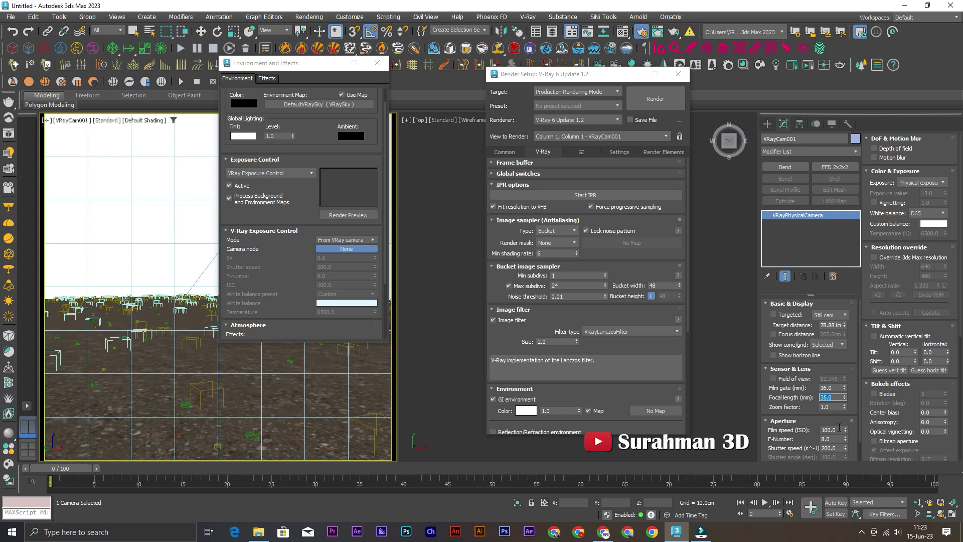
{"action": "double_click", "coordinate": [833, 430]}
{"action": "type", "text": "200"}
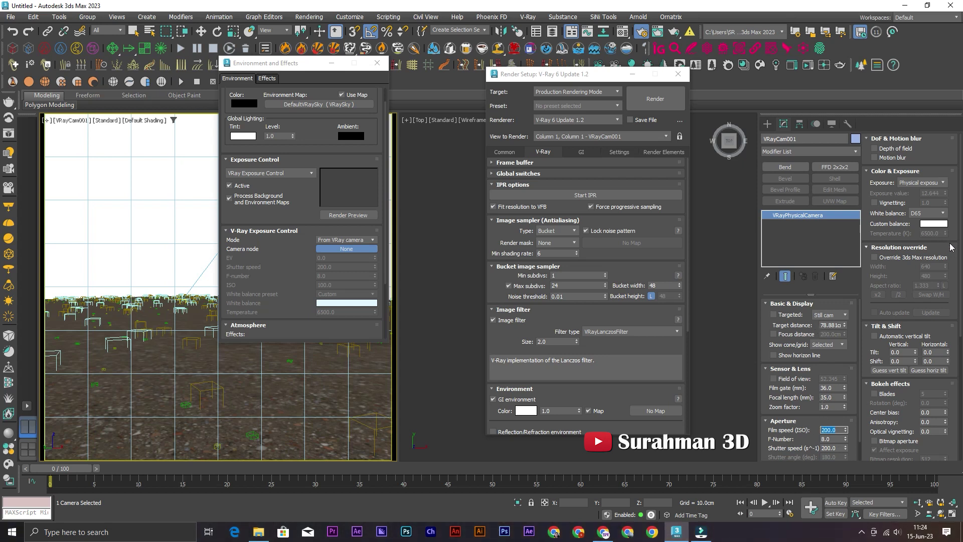
{"action": "left_click", "coordinate": [925, 215]}
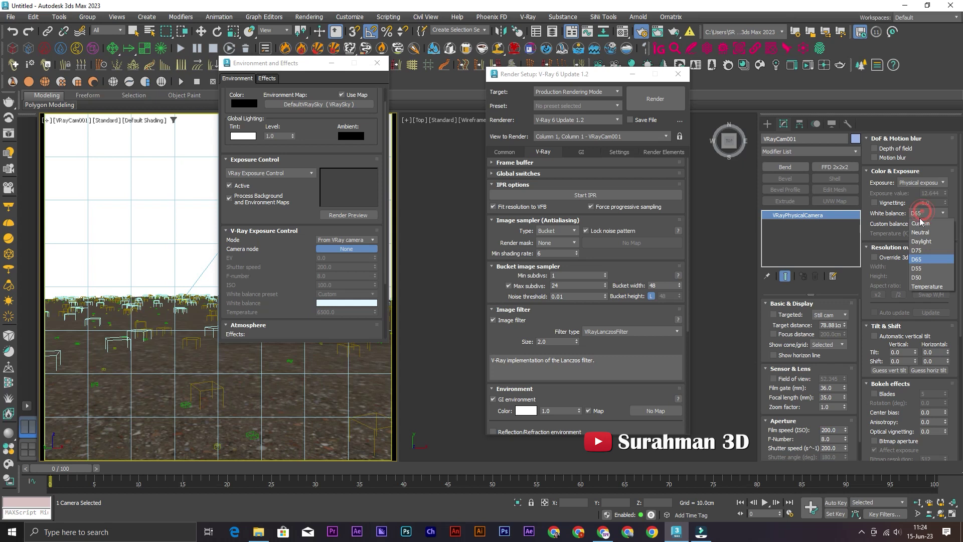
{"action": "left_click", "coordinate": [920, 233]}
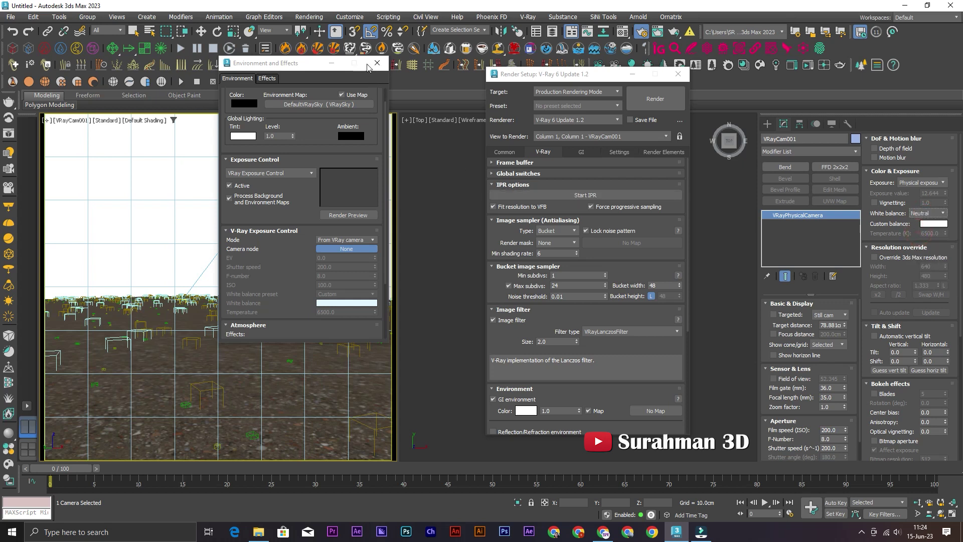
{"action": "left_click", "coordinate": [375, 63]}
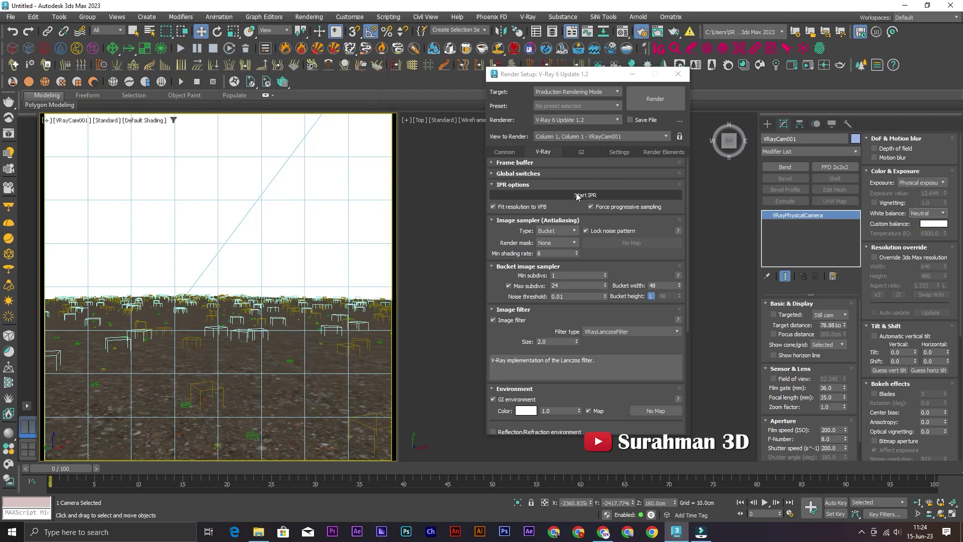
{"action": "left_click", "coordinate": [576, 195]}
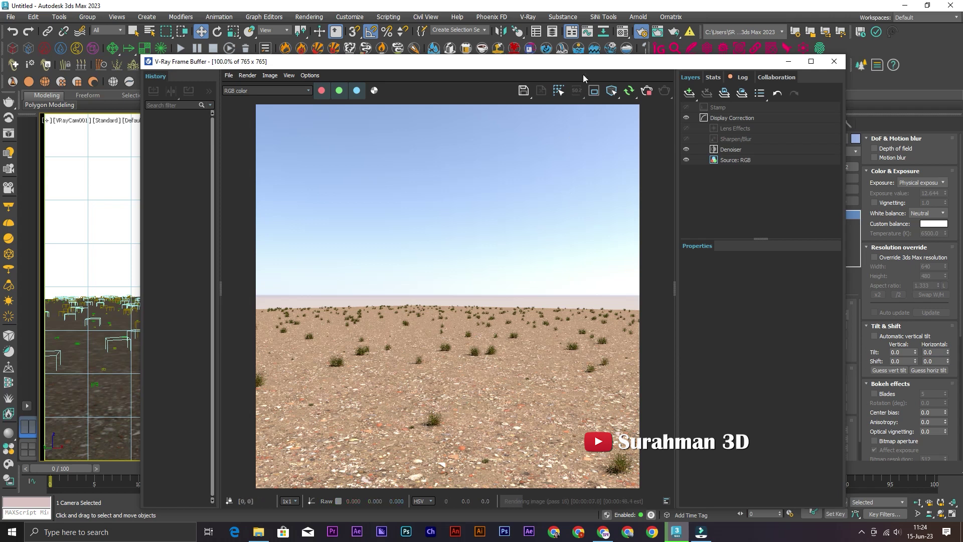
Reposition the V-Ray Frame Buffer and select Chaos Scatter001 from the scene list
{"action": "left_click_drag", "start_coordinate": [583, 75], "coordinate": [350, 193]}
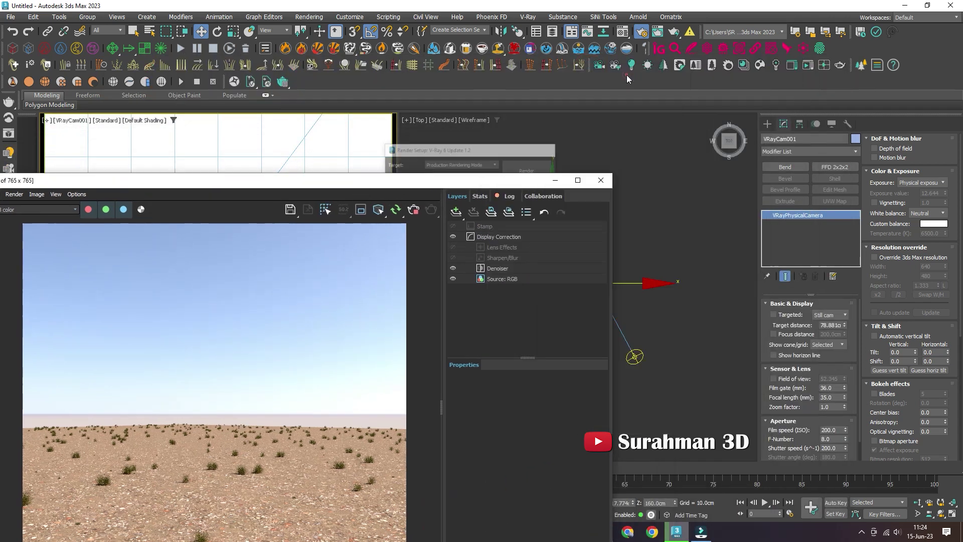
{"action": "left_click_drag", "start_coordinate": [275, 185], "coordinate": [336, 155]}
{"action": "right_click", "coordinate": [335, 157]}
{"action": "left_click", "coordinate": [277, 141]}
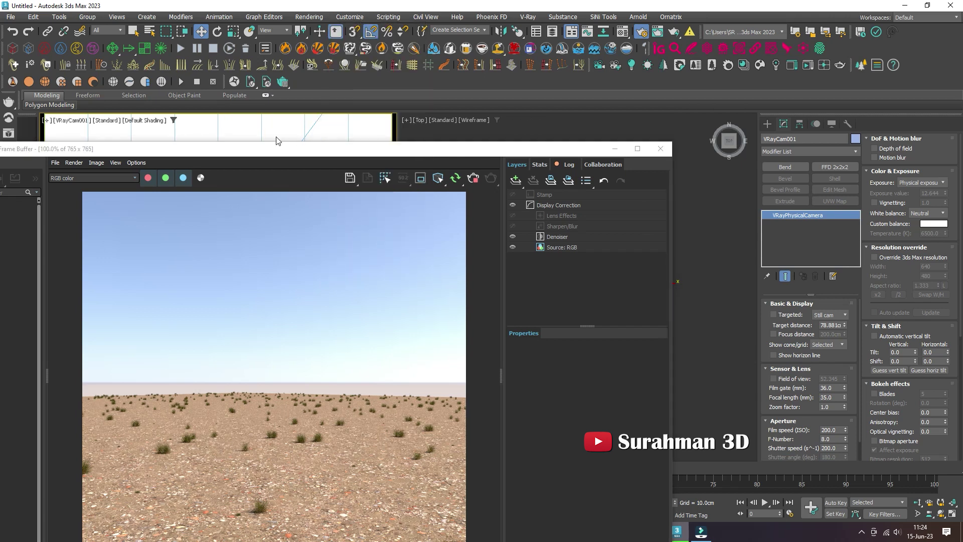
{"action": "key", "text": "h"}
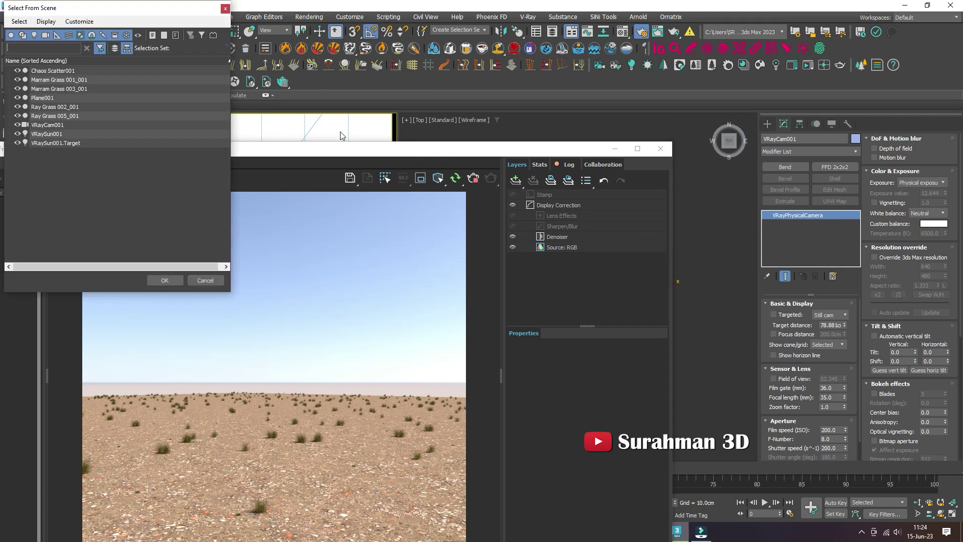
{"action": "left_click", "coordinate": [51, 72]}
{"action": "left_click", "coordinate": [154, 277]}
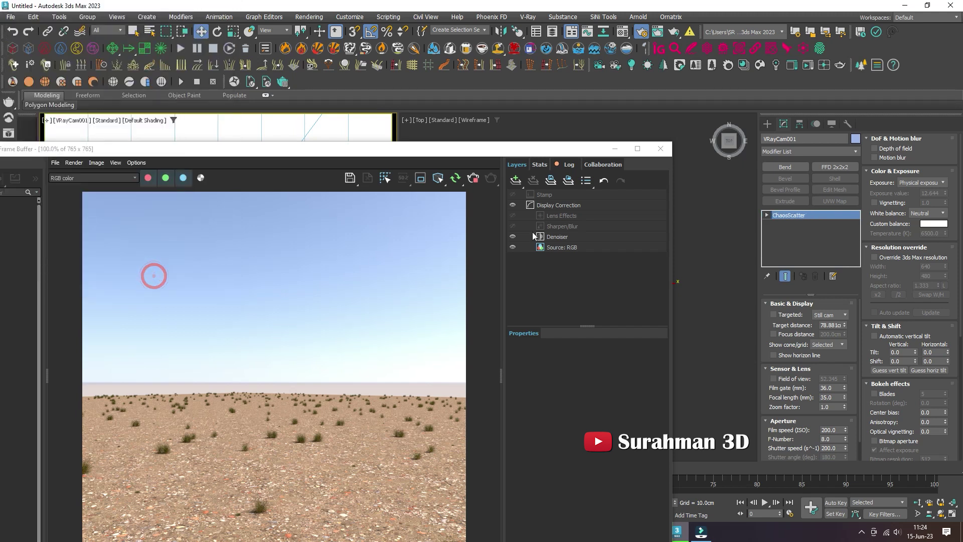
Set the Chaos Scatter Count to 10000 and let the interactive render update
{"action": "left_click_drag", "start_coordinate": [456, 156], "coordinate": [453, 73]}
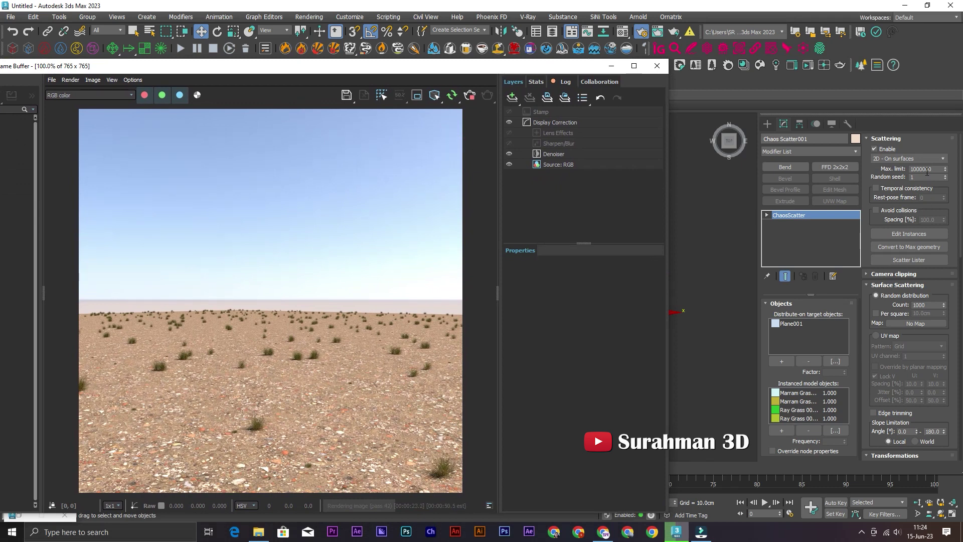
{"action": "left_click", "coordinate": [874, 170]}
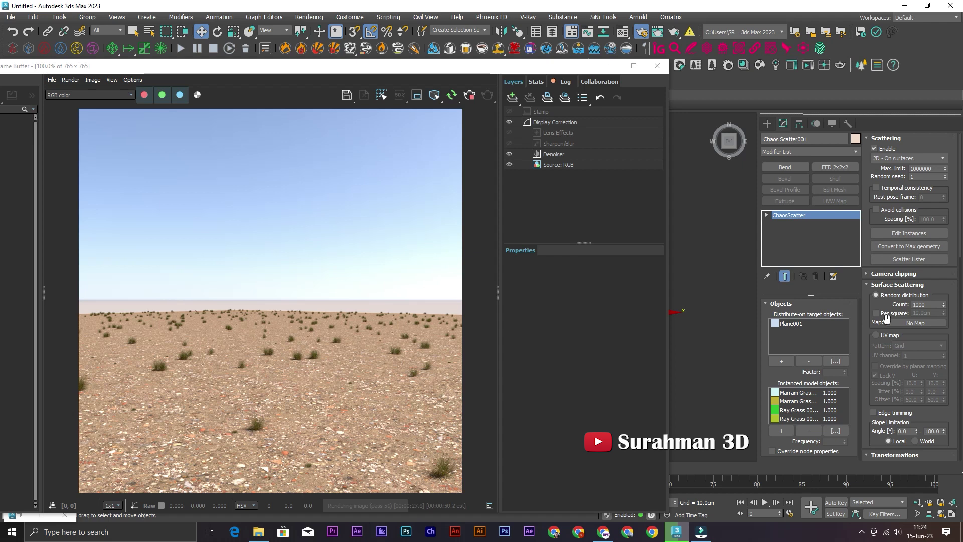
{"action": "left_click", "coordinate": [930, 304]}
{"action": "type", "text": "1"}
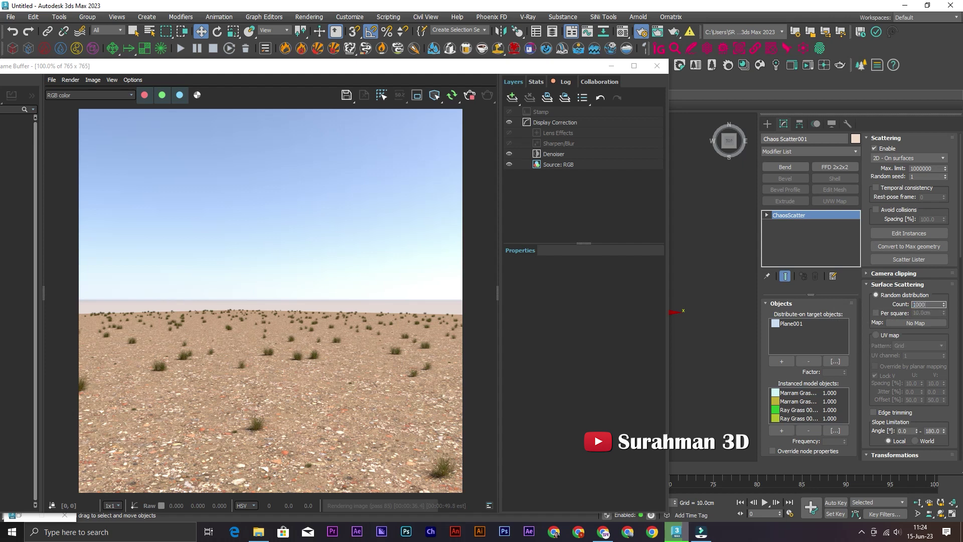
{"action": "key", "text": "Return"}
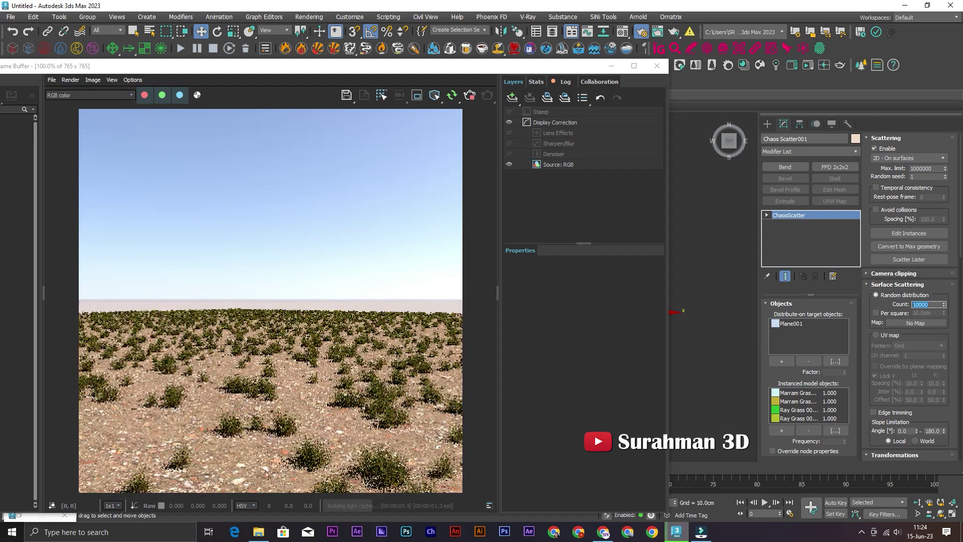
Raise the scatter Count to 90000 for a dense grass field
{"action": "mouse_move", "coordinate": [441, 70]}
{"action": "left_mouse_down"}
{"action": "mouse_move", "coordinate": [571, 62]}
{"action": "mouse_move", "coordinate": [515, 57]}
{"action": "left_mouse_up"}
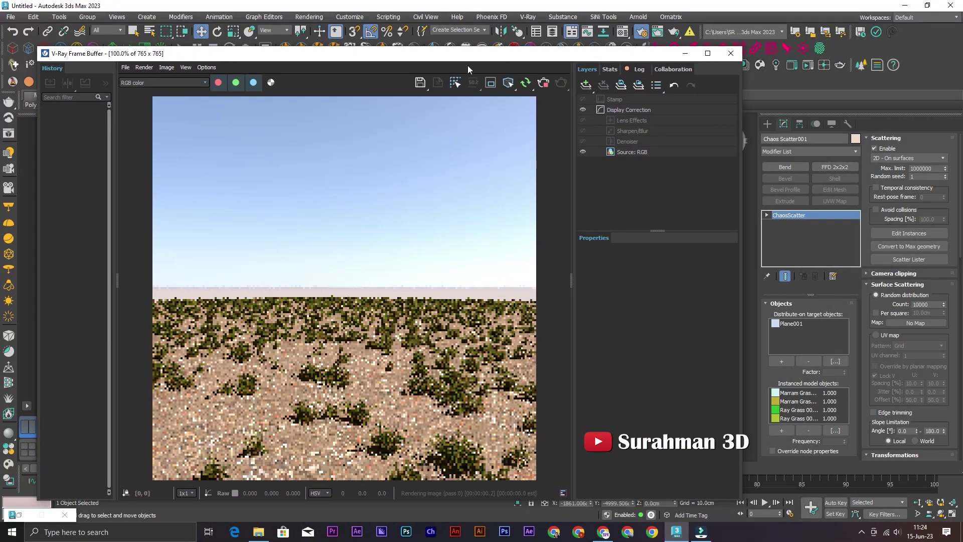
{"action": "left_click_drag", "start_coordinate": [396, 59], "coordinate": [382, 35]}
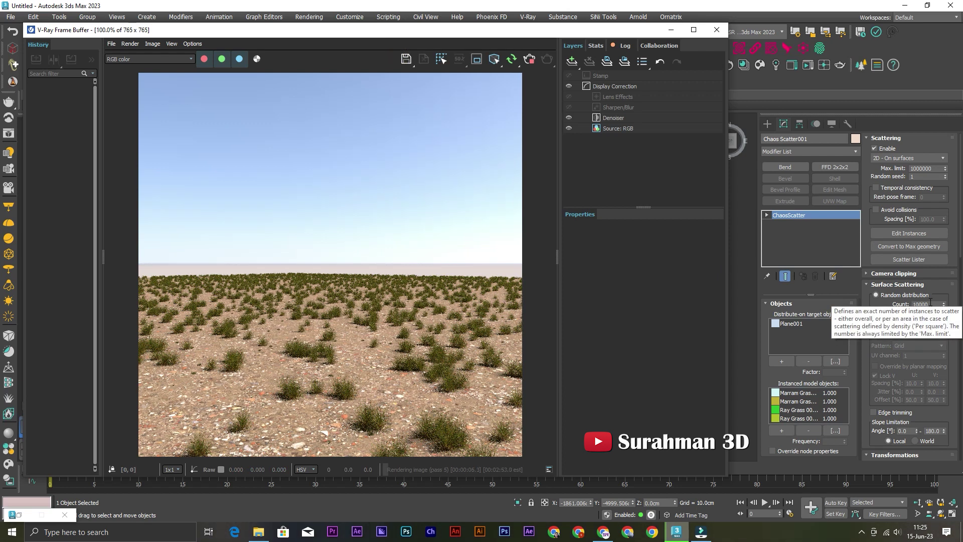
{"action": "double_click", "coordinate": [930, 304]}
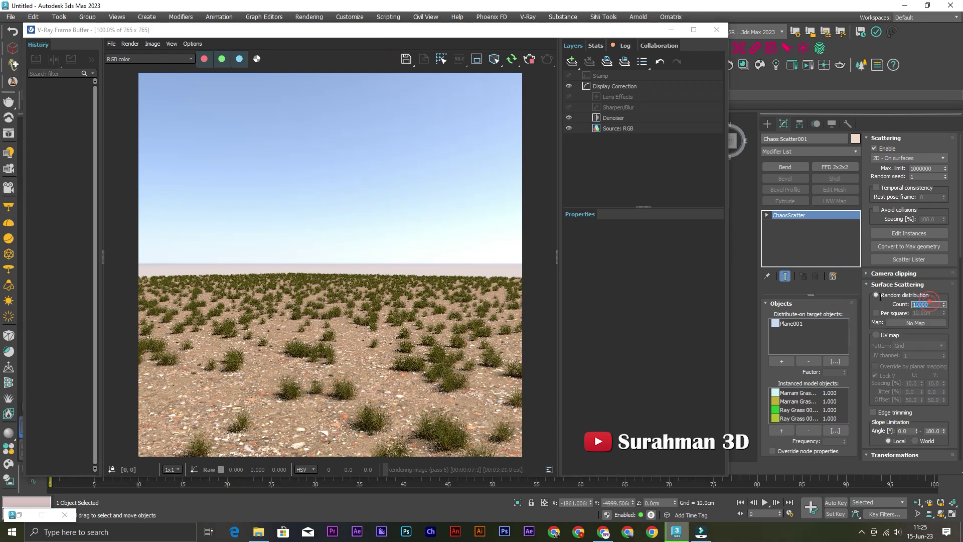
{"action": "left_click", "coordinate": [913, 304]}
{"action": "type", "text": "90000"}
{"action": "key", "text": "Return"}
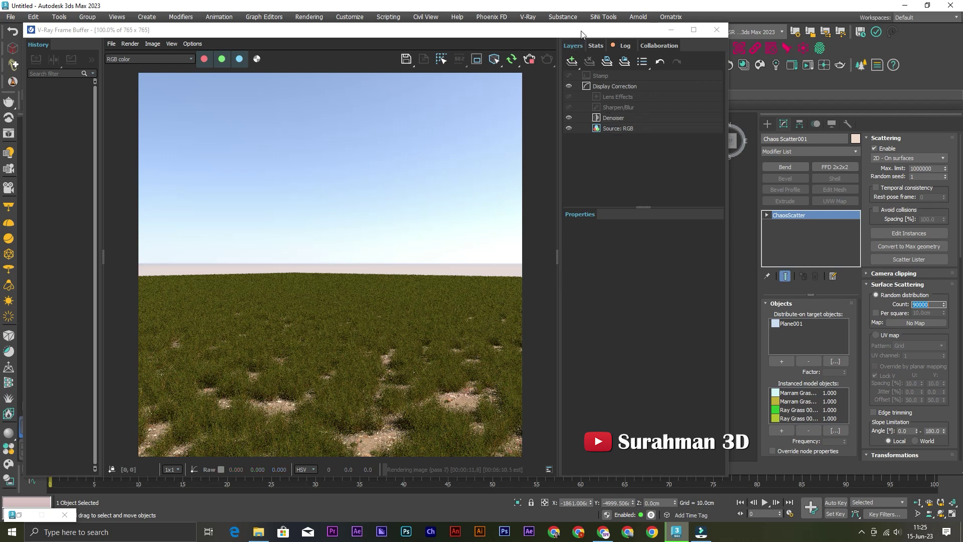
{"action": "left_click_drag", "start_coordinate": [582, 35], "coordinate": [492, 110]}
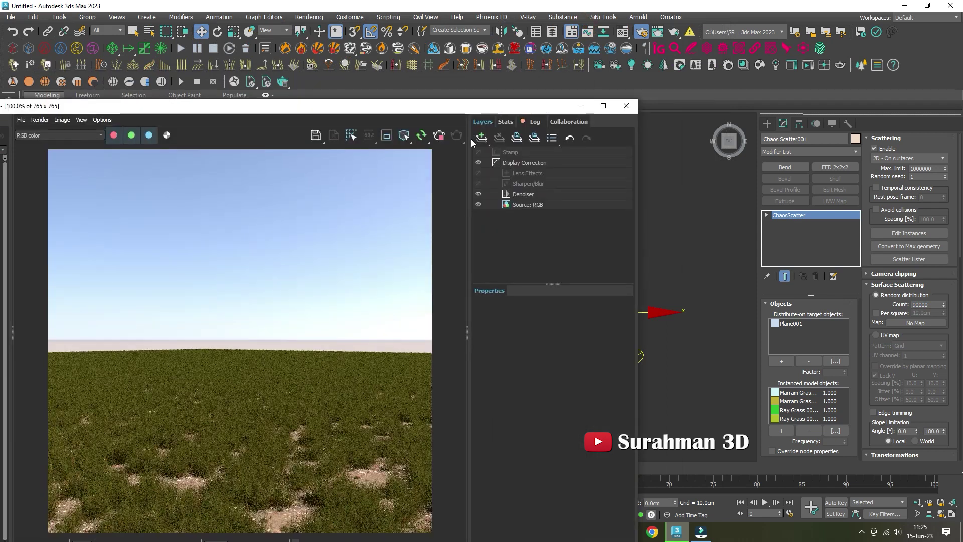
Minimize the frame buffer and choose the Line spline tool under Create > Shapes
{"action": "left_click", "coordinate": [581, 106]}
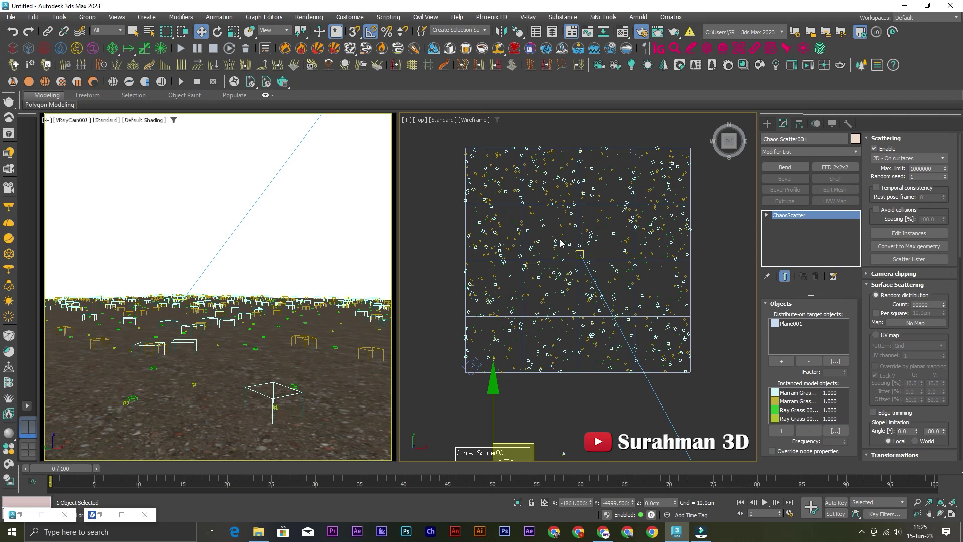
{"action": "left_click", "coordinate": [766, 124]}
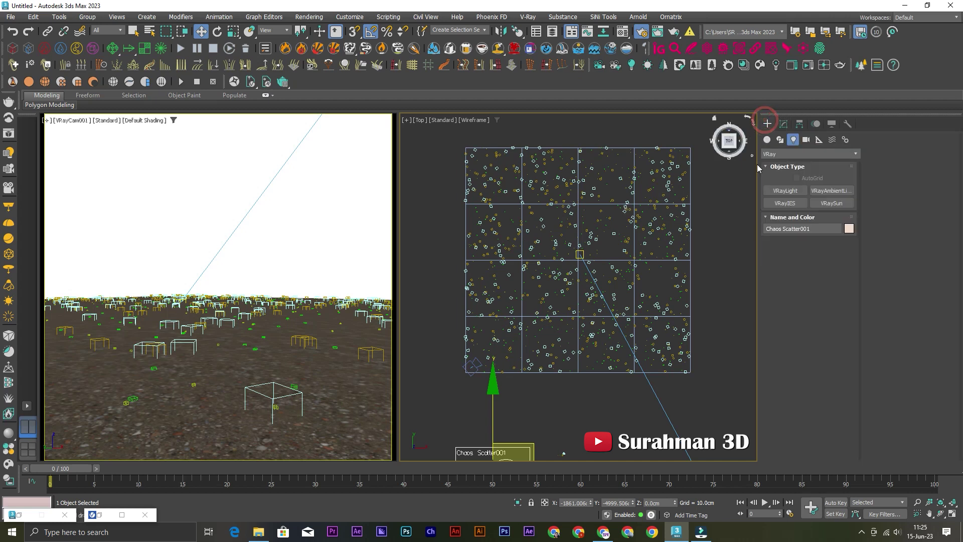
{"action": "left_click", "coordinate": [782, 140]}
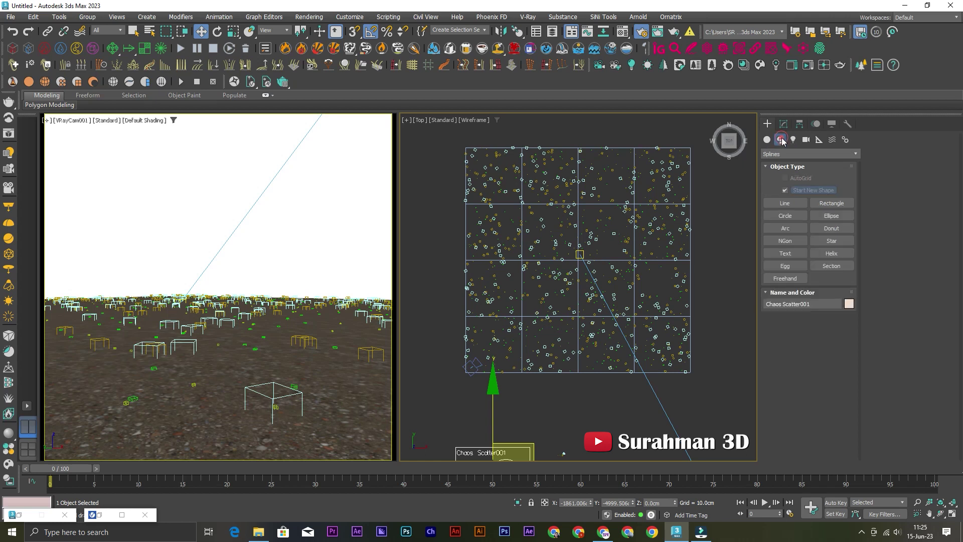
{"action": "left_click", "coordinate": [796, 204]}
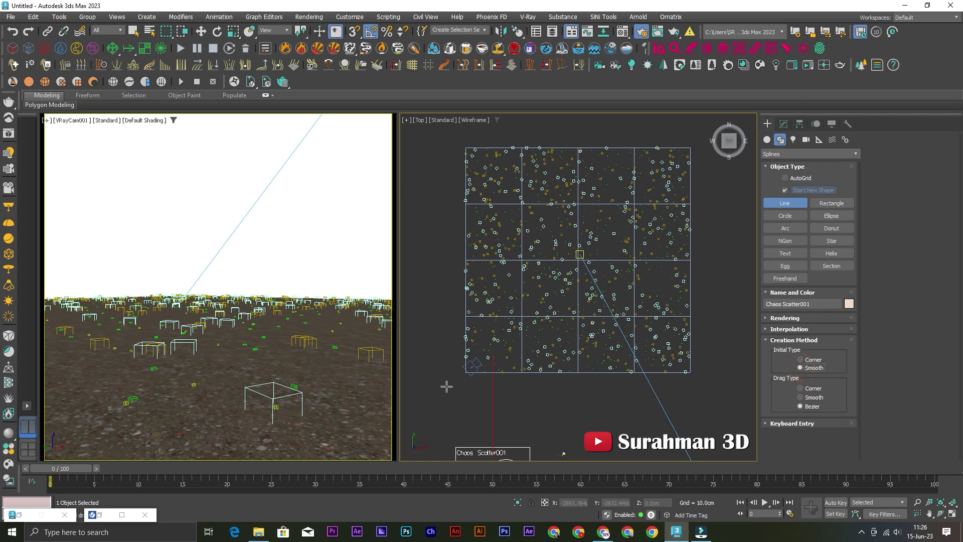
Draw Line001 as a five-point curving path from the plane's lower left past its top edge
{"action": "left_click", "coordinate": [465, 408]}
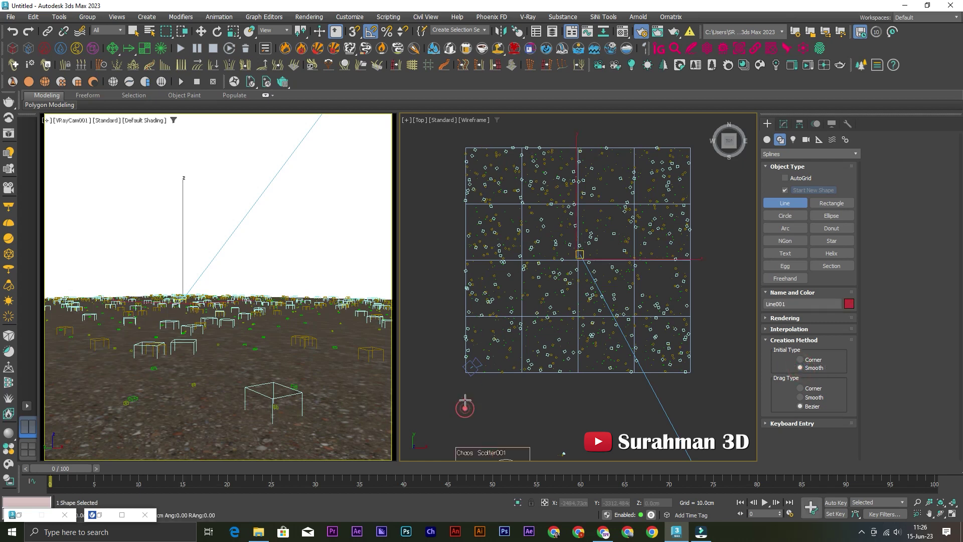
{"action": "left_click", "coordinate": [507, 289]}
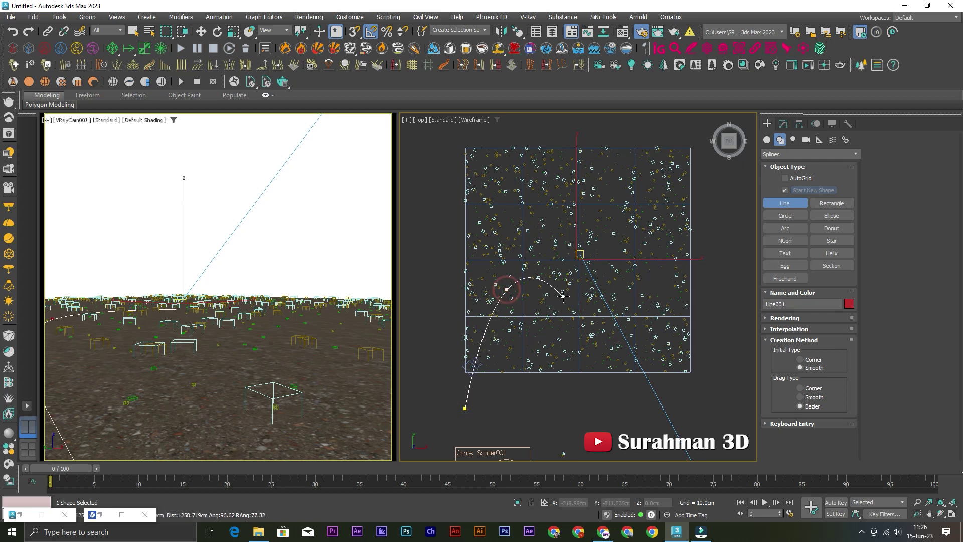
{"action": "left_click", "coordinate": [629, 297]}
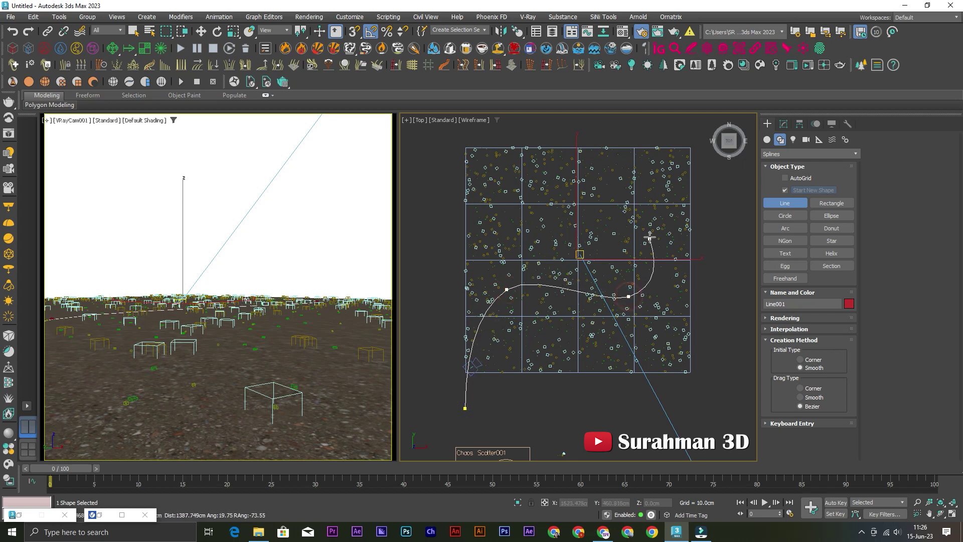
{"action": "left_click", "coordinate": [654, 191]}
{"action": "scroll", "coordinate": [618, 212], "scroll_direction": "down", "scroll_amount": 3}
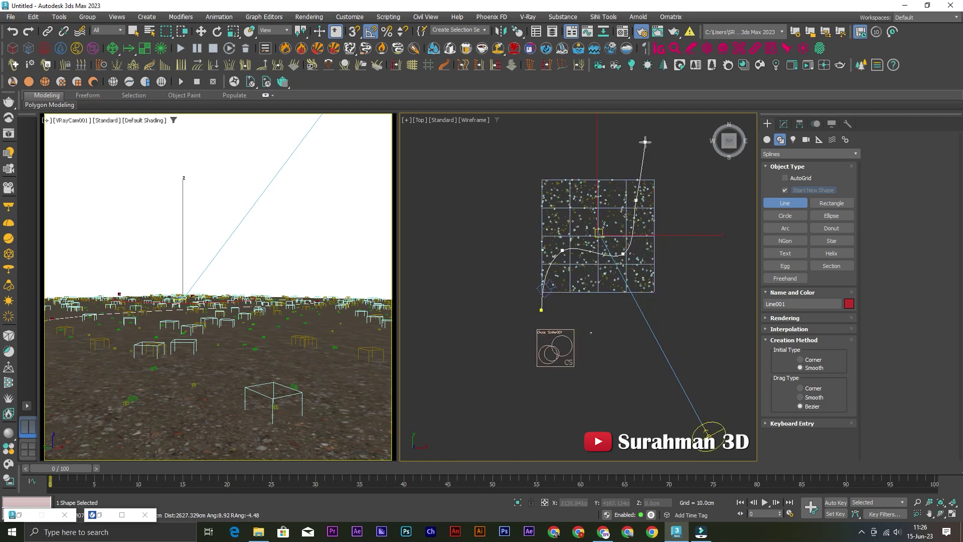
{"action": "left_click", "coordinate": [701, 197]}
{"action": "right_click", "coordinate": [701, 197]}
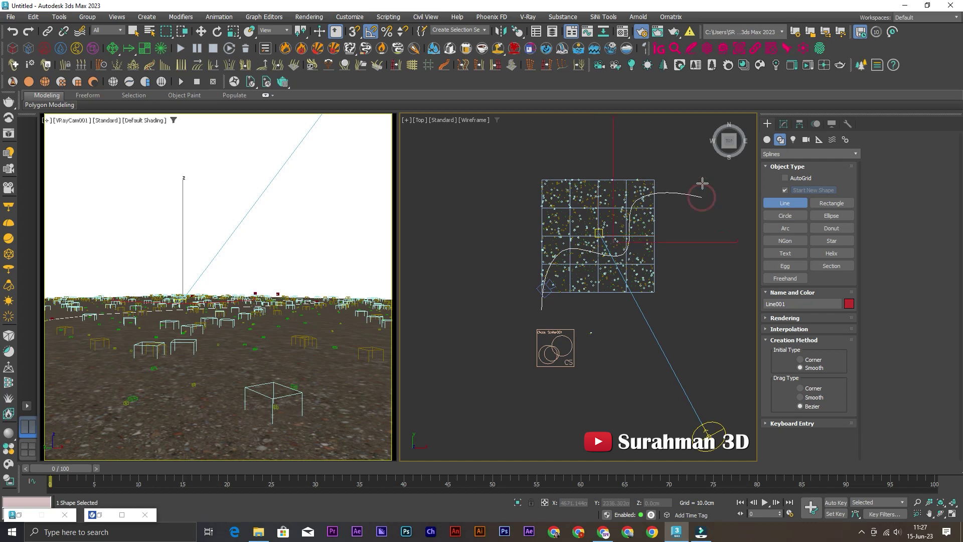
{"action": "left_click", "coordinate": [217, 31]}
In Line001's Vertex sub-object mode, move the second point slightly down
{"action": "left_click", "coordinate": [783, 124]}
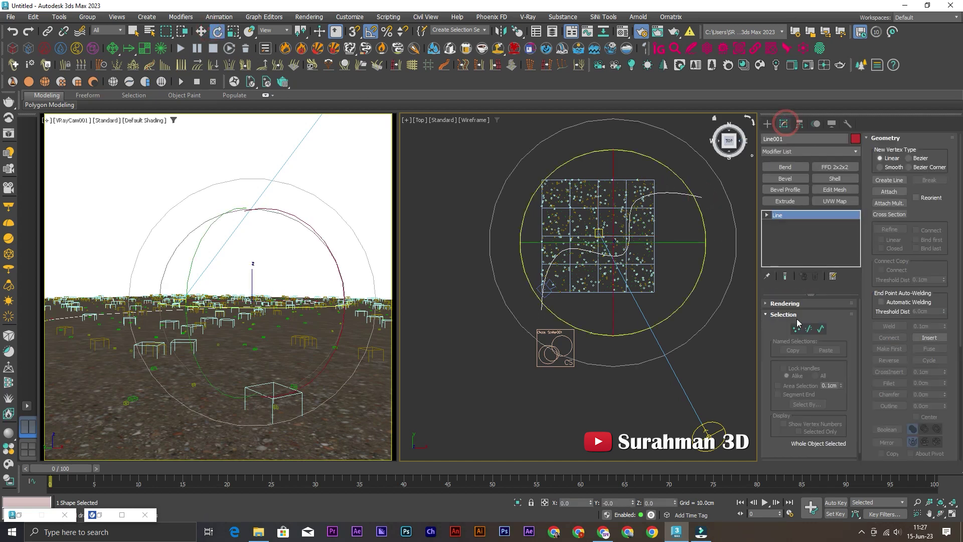
{"action": "left_click", "coordinate": [796, 329]}
{"action": "scroll", "coordinate": [543, 271], "scroll_direction": "up", "scroll_amount": 4}
{"action": "left_click", "coordinate": [582, 229]}
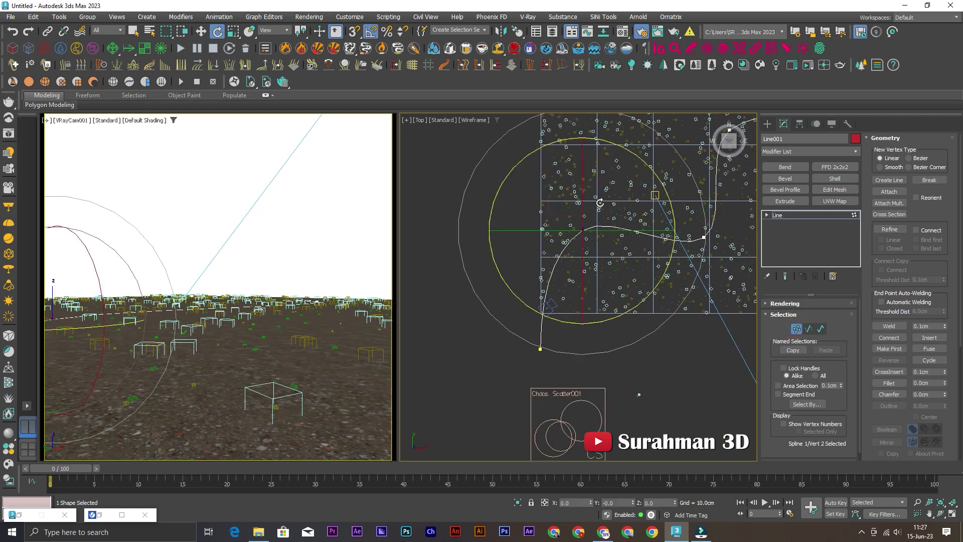
{"action": "key", "text": "w"}
{"action": "left_click_drag", "start_coordinate": [610, 188], "coordinate": [615, 201]}
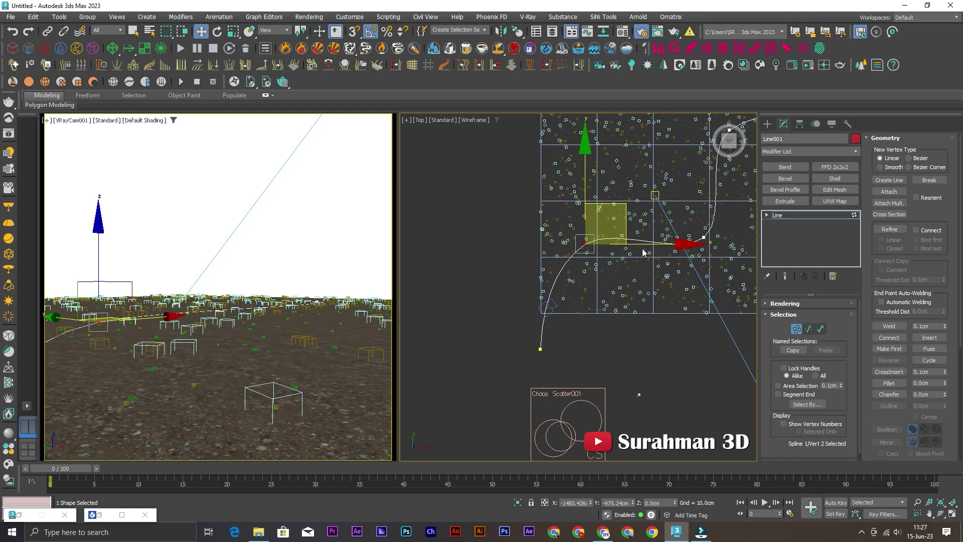
Move the third point up to smooth the S-curve, then return to Line level
{"action": "left_click", "coordinate": [704, 237]}
{"action": "middle_click_drag", "start_coordinate": [730, 200], "coordinate": [633, 270]}
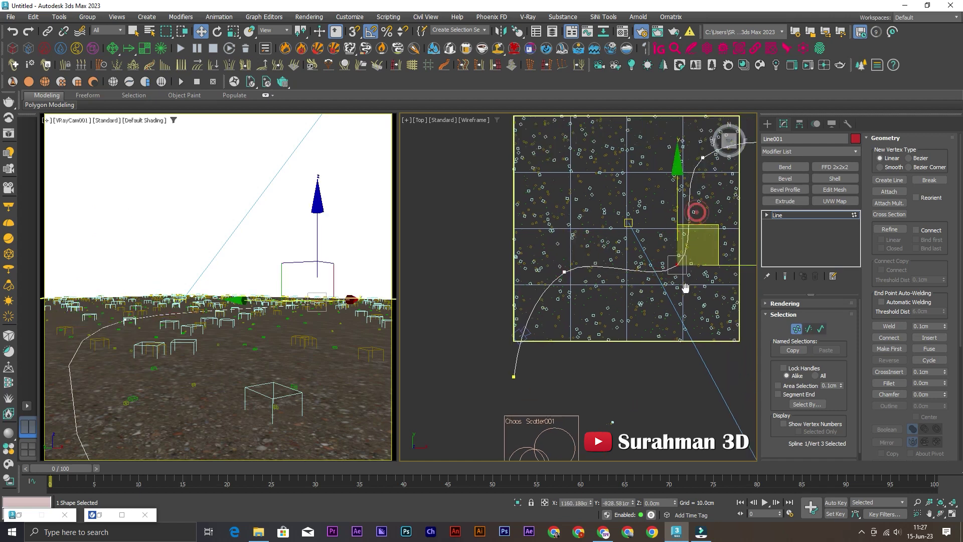
{"action": "left_click_drag", "start_coordinate": [632, 270], "coordinate": [634, 251]}
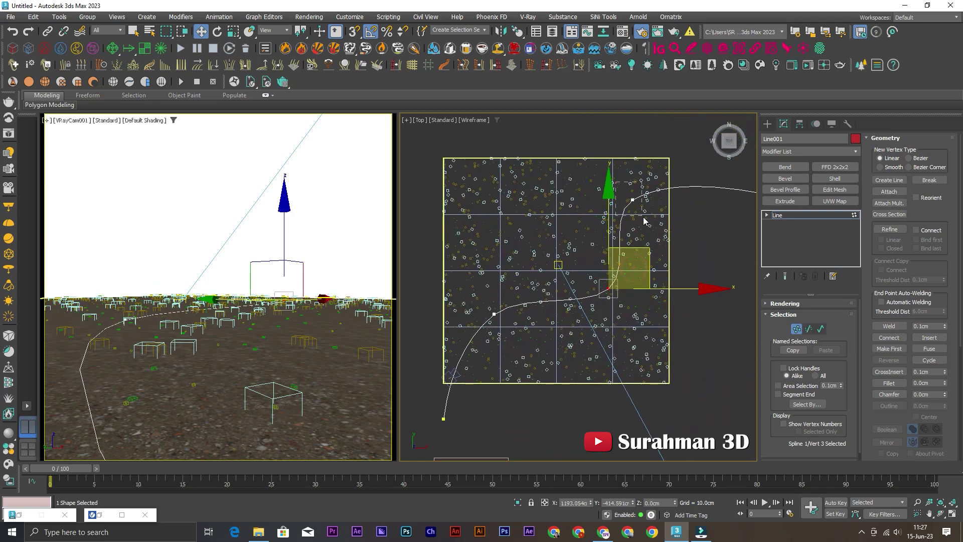
{"action": "left_click", "coordinate": [617, 182]}
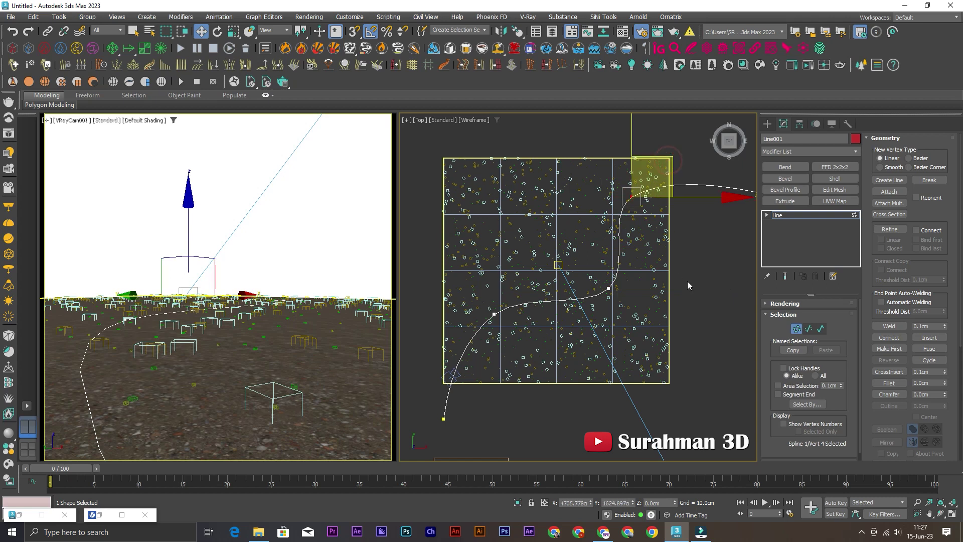
{"action": "left_click", "coordinate": [694, 282]}
{"action": "left_click", "coordinate": [794, 213]}
{"action": "scroll", "coordinate": [582, 250], "scroll_direction": "down", "scroll_amount": 4}
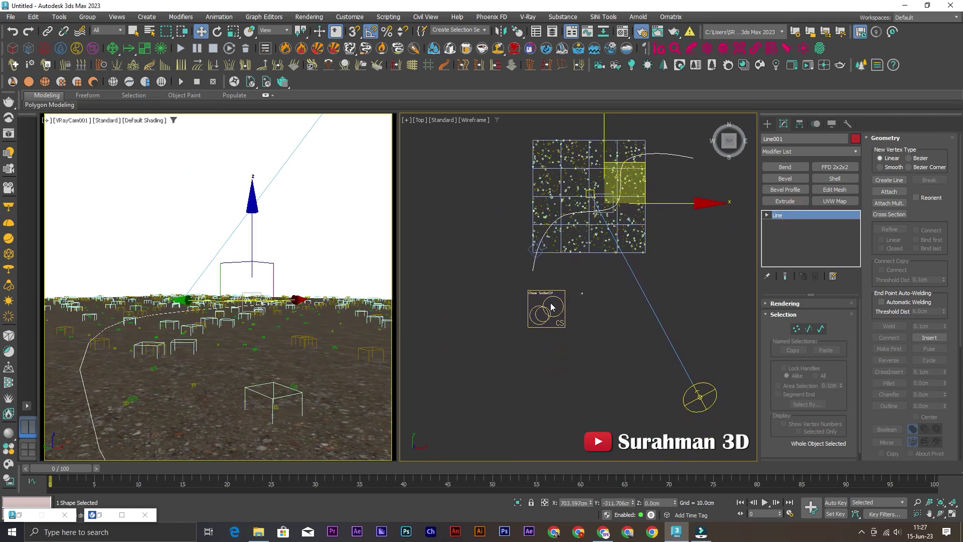
{"action": "scroll", "coordinate": [552, 297], "scroll_direction": "up", "scroll_amount": 4}
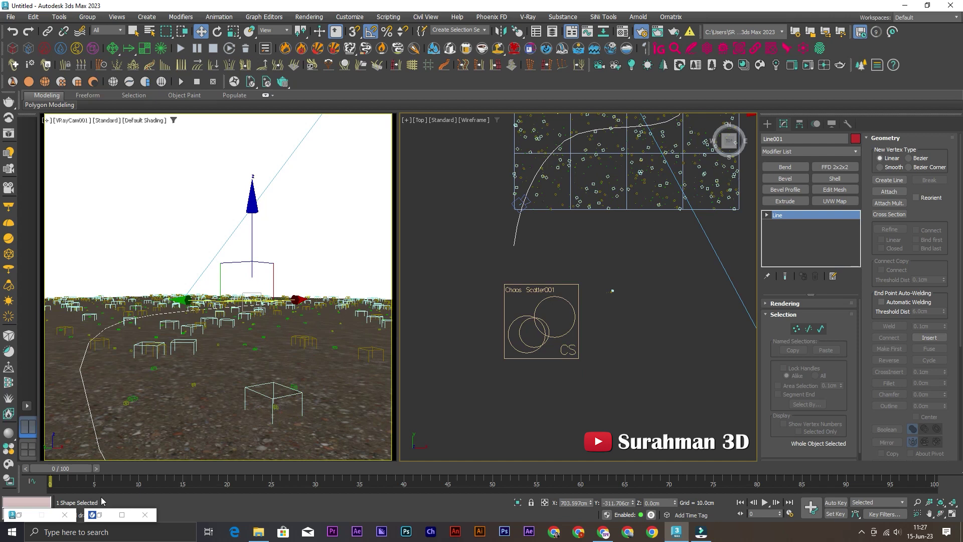
Restore the frame buffer, select Chaos Scatter001, and scroll to its Areas rollout
{"action": "left_click", "coordinate": [121, 515]}
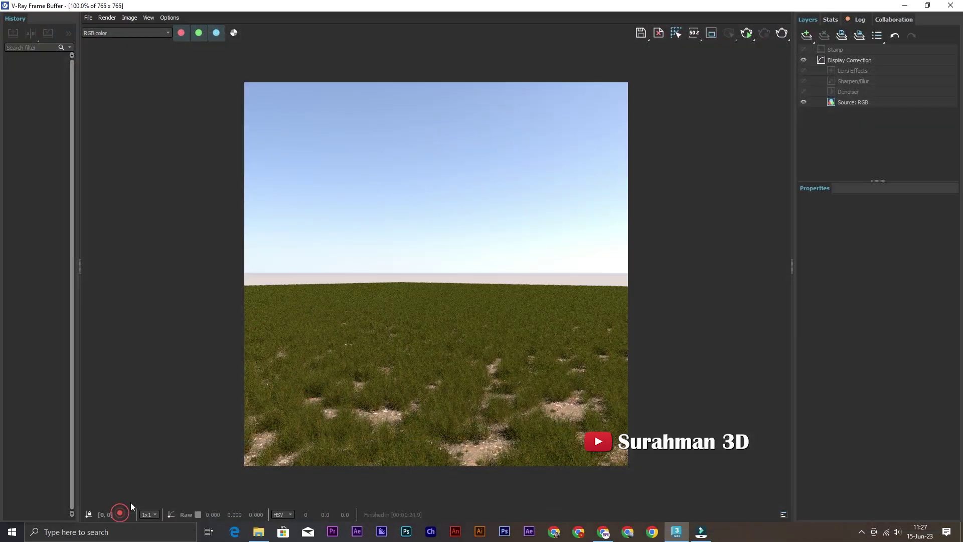
{"action": "left_click", "coordinate": [928, 6]}
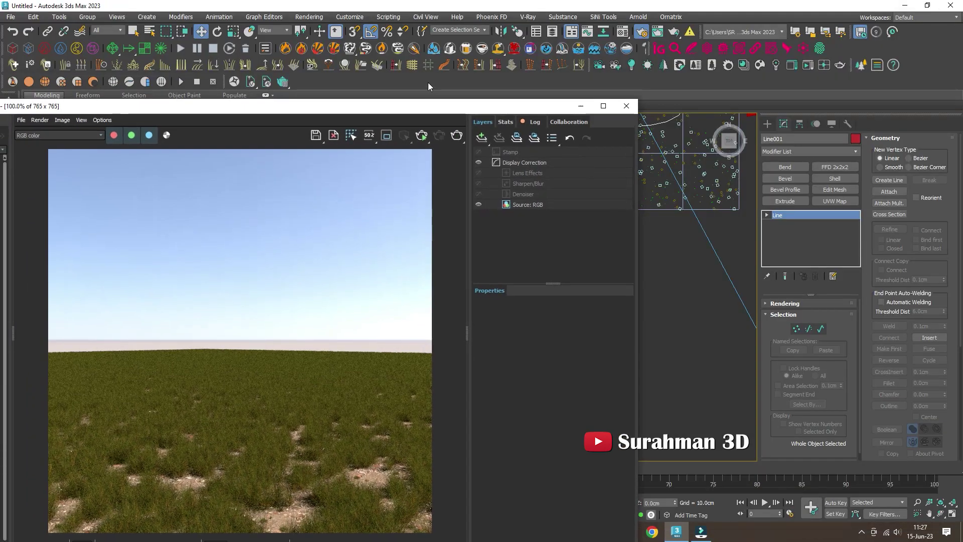
{"action": "mouse_move", "coordinate": [403, 119]}
{"action": "left_mouse_down"}
{"action": "mouse_move", "coordinate": [384, 305]}
{"action": "mouse_move", "coordinate": [337, 362]}
{"action": "left_mouse_up"}
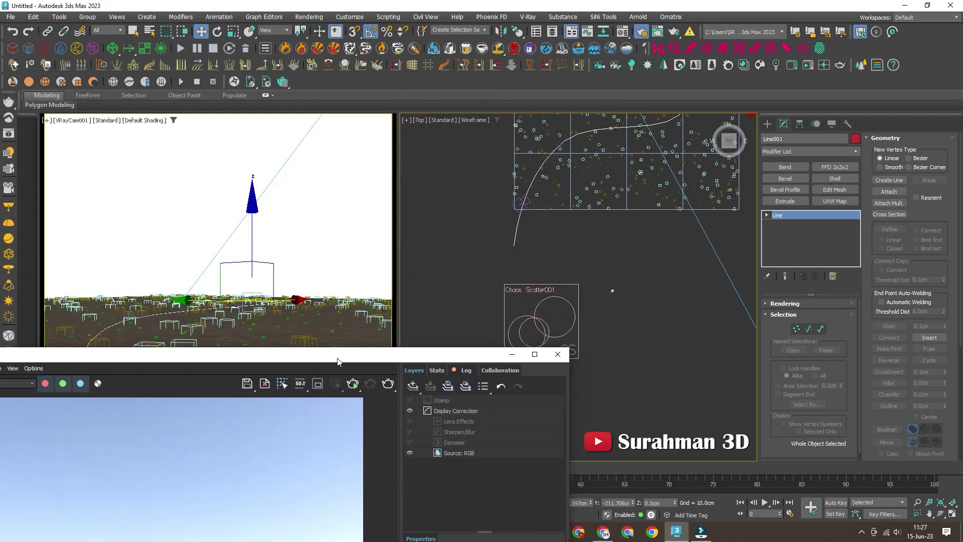
{"action": "left_click", "coordinate": [528, 284]}
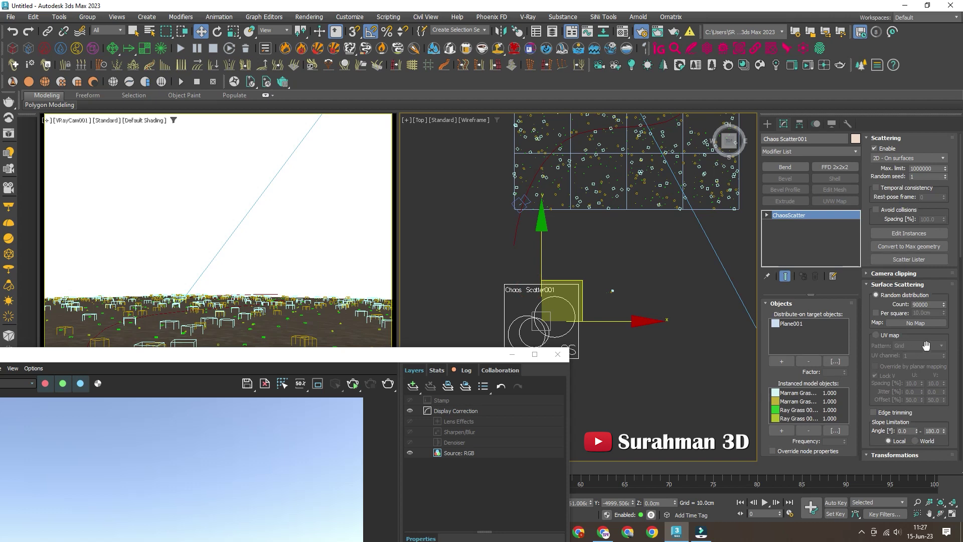
{"action": "left_click_drag", "start_coordinate": [926, 346], "coordinate": [957, 4]}
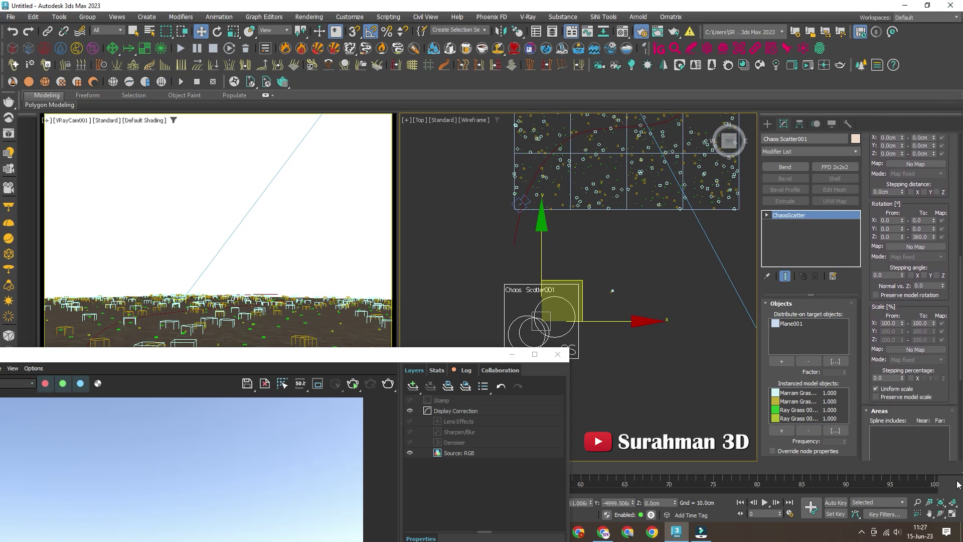
{"action": "left_click_drag", "start_coordinate": [915, 408], "coordinate": [950, 207]}
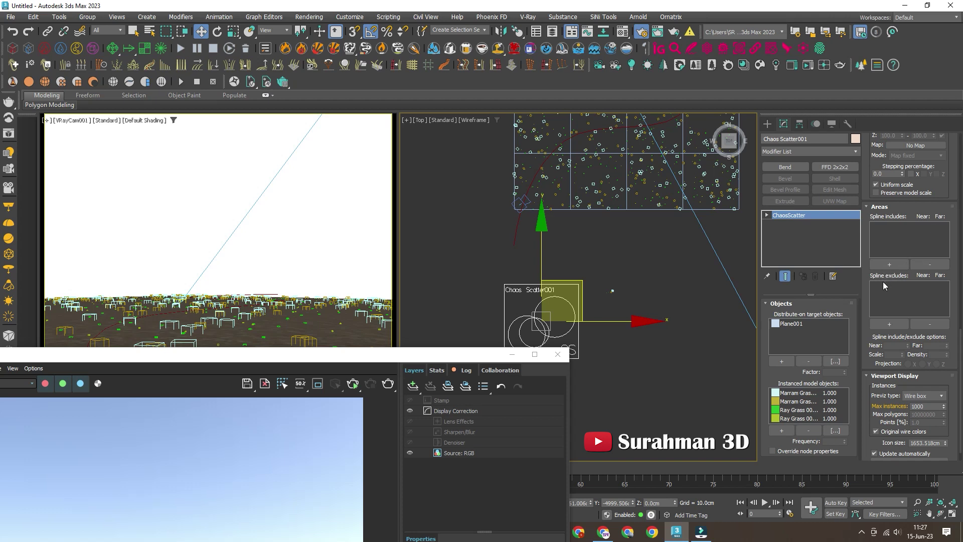
Add Line001 to Chaos Scatter001's Spline excludes with a Near distance of 300 cm
{"action": "left_click", "coordinate": [891, 325]}
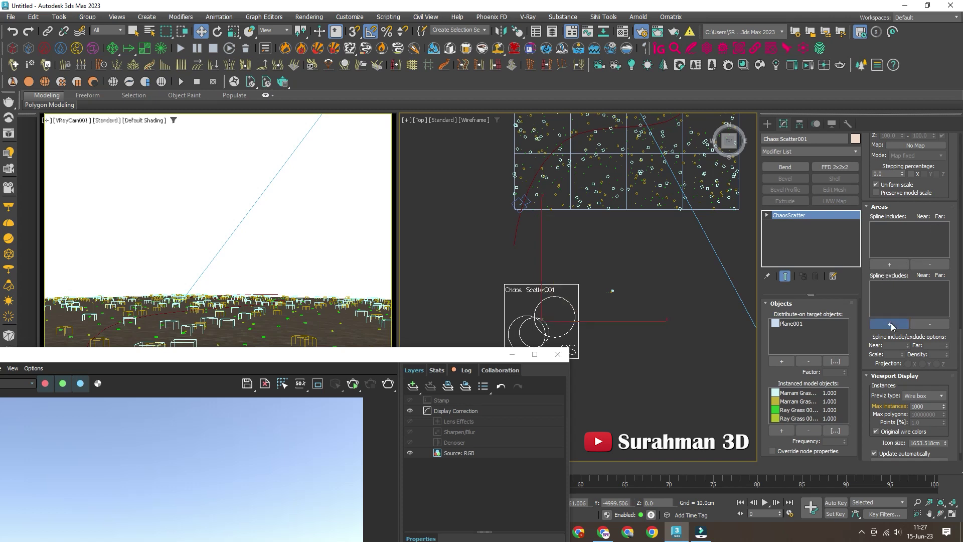
{"action": "left_click", "coordinate": [517, 229]}
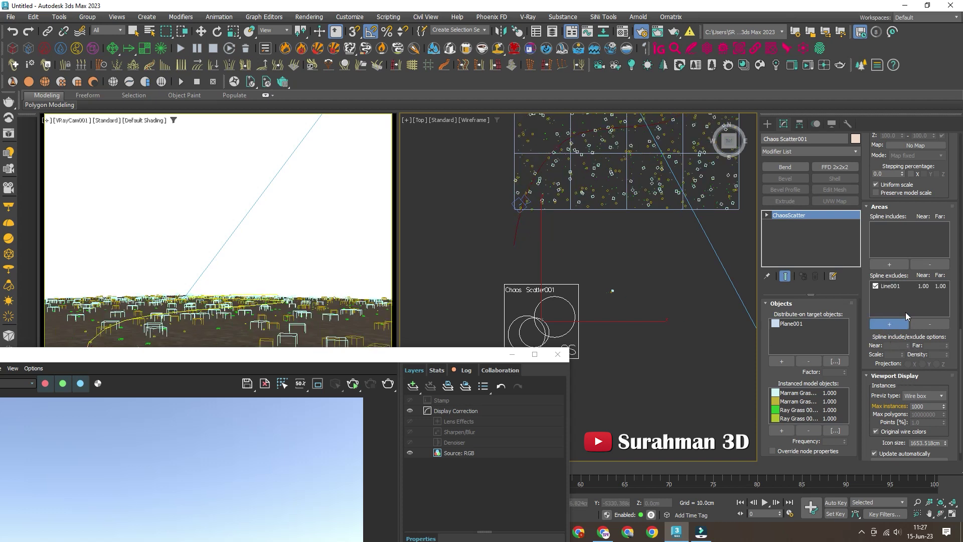
{"action": "left_click", "coordinate": [893, 286]}
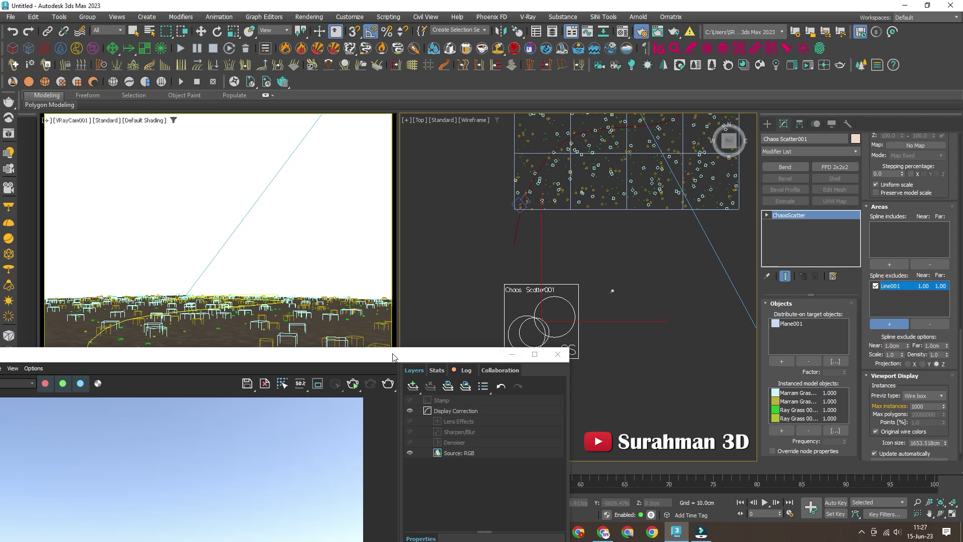
{"action": "left_click_drag", "start_coordinate": [394, 357], "coordinate": [465, 75]}
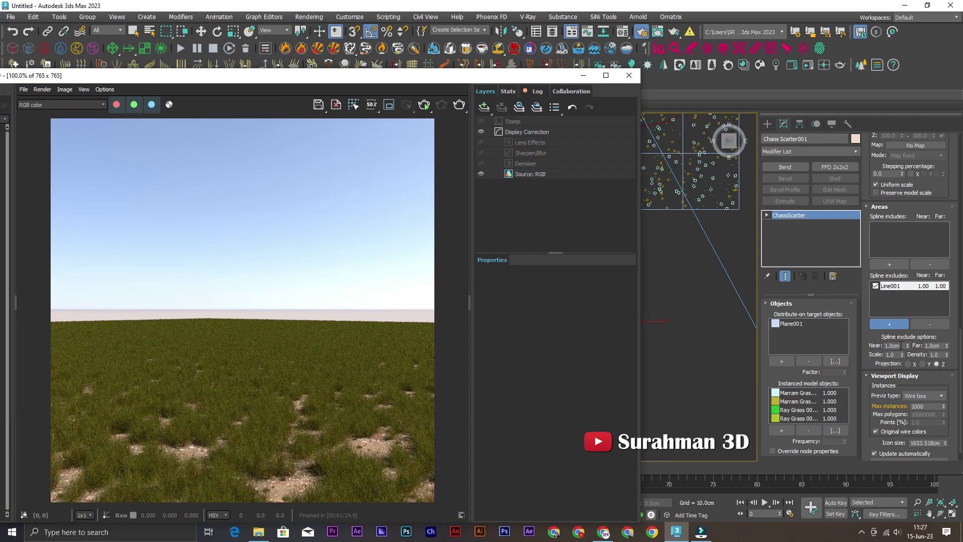
{"action": "double_click", "coordinate": [896, 345]}
{"action": "type", "text": "300"}
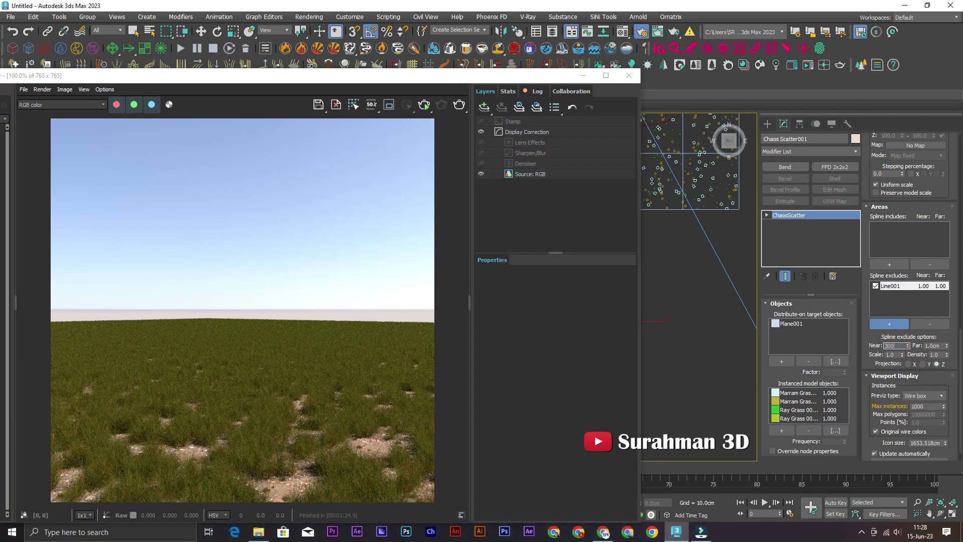
{"action": "key", "text": "Return"}
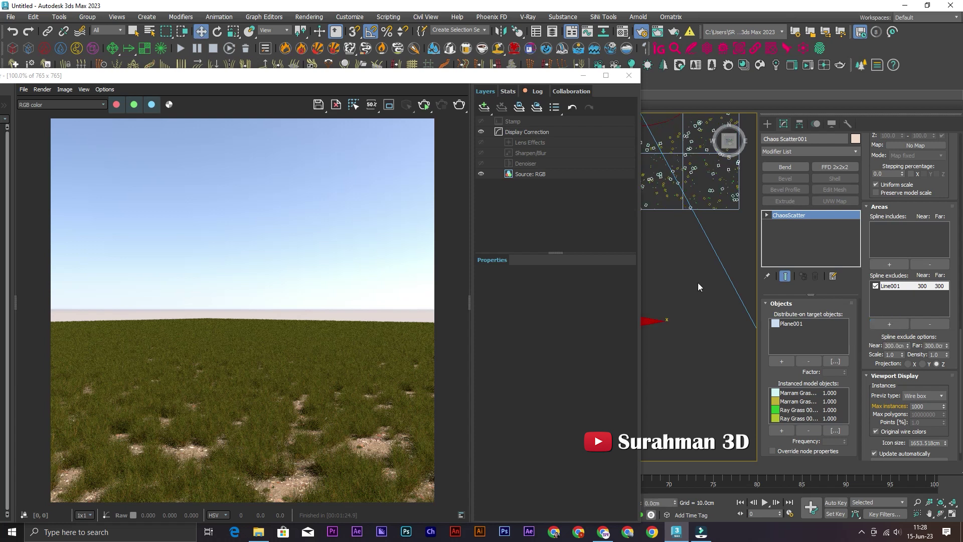
{"action": "left_click_drag", "start_coordinate": [452, 75], "coordinate": [639, 66]}
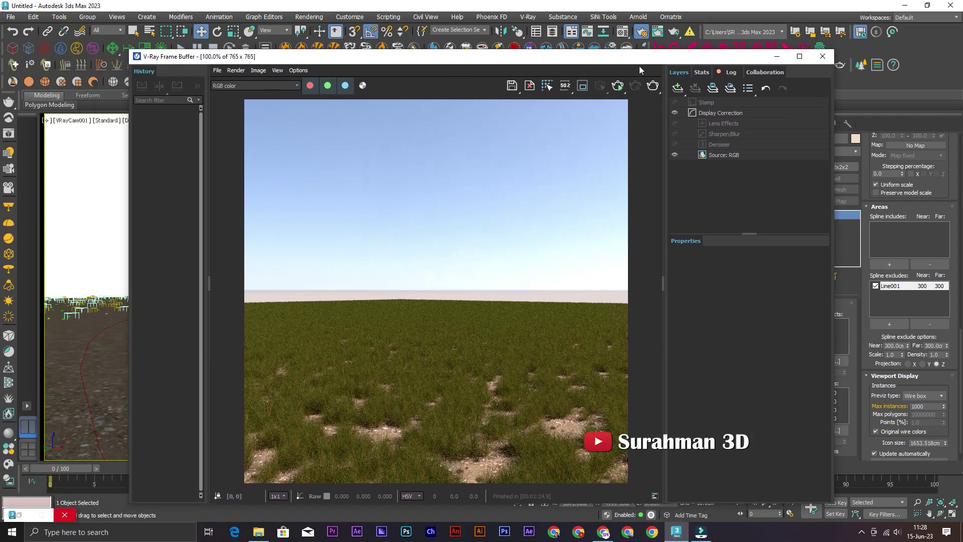
Re-render the camera view and reduce Line001's exclude Near distance to 250 cm
{"action": "left_click", "coordinate": [619, 85]}
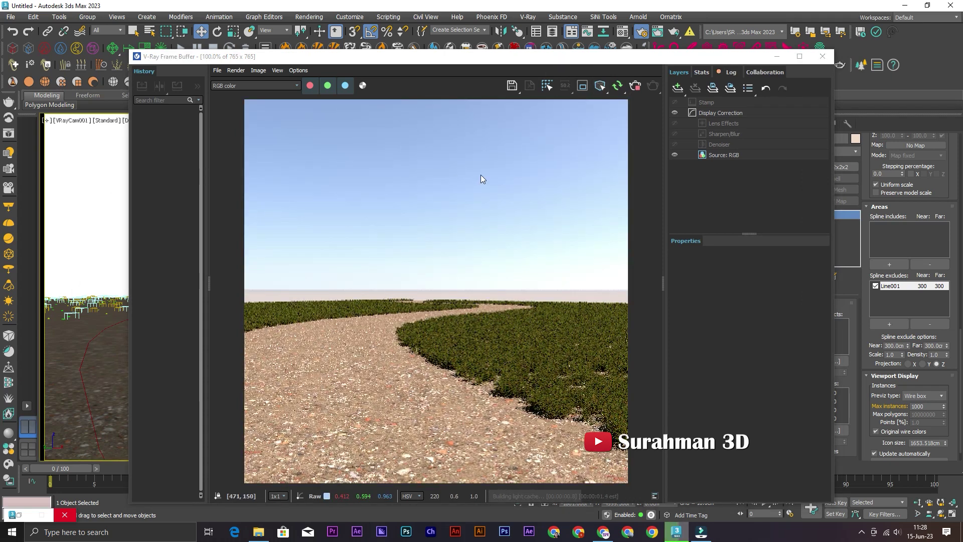
{"action": "mouse_move", "coordinate": [525, 58]}
{"action": "left_mouse_down"}
{"action": "mouse_move", "coordinate": [556, 45]}
{"action": "mouse_move", "coordinate": [523, 51]}
{"action": "left_mouse_up"}
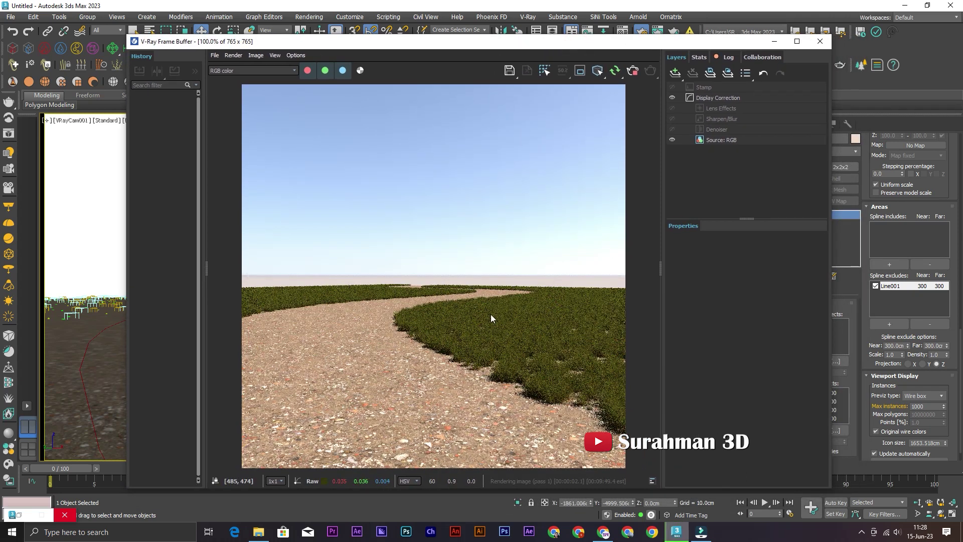
{"action": "double_click", "coordinate": [903, 347]}
{"action": "type", "text": "250"}
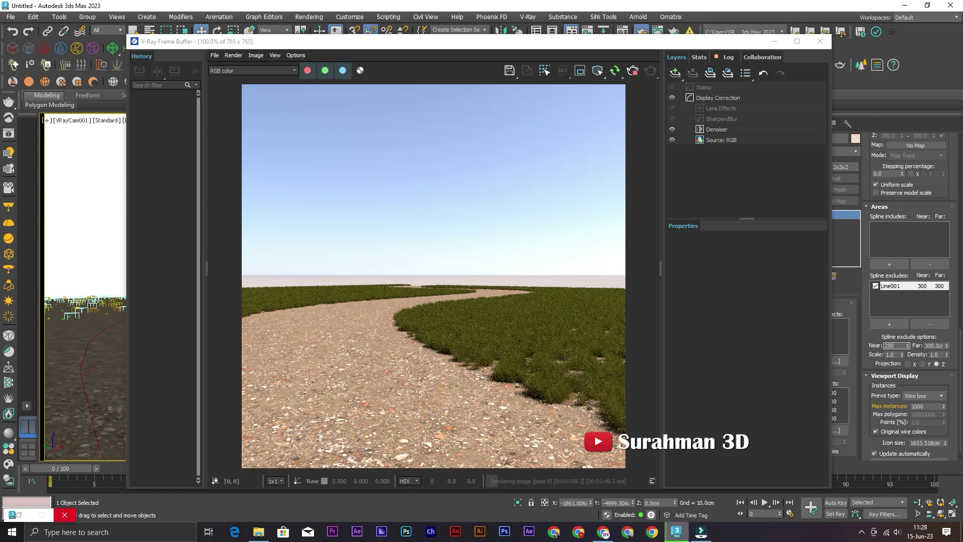
{"action": "key", "text": "Return"}
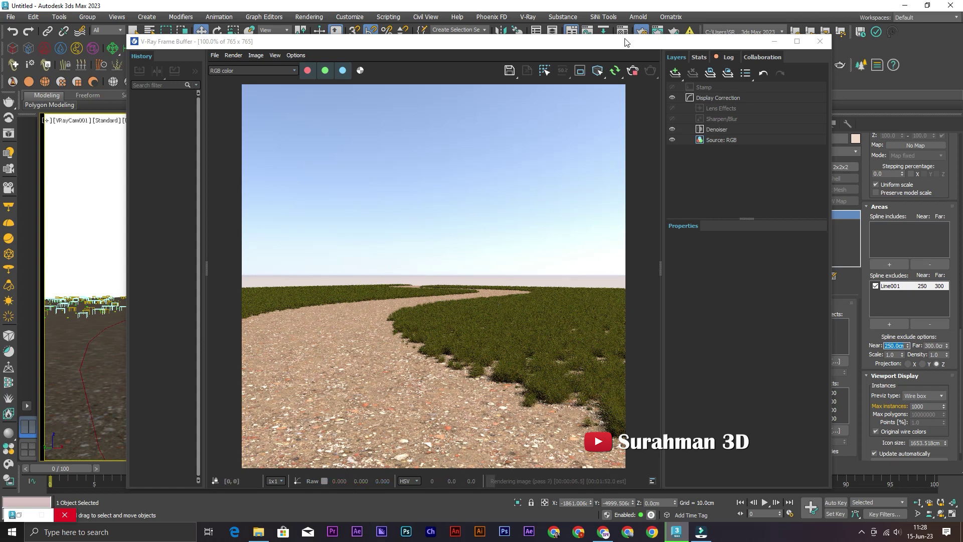
{"action": "left_click_drag", "start_coordinate": [625, 42], "coordinate": [249, 43]}
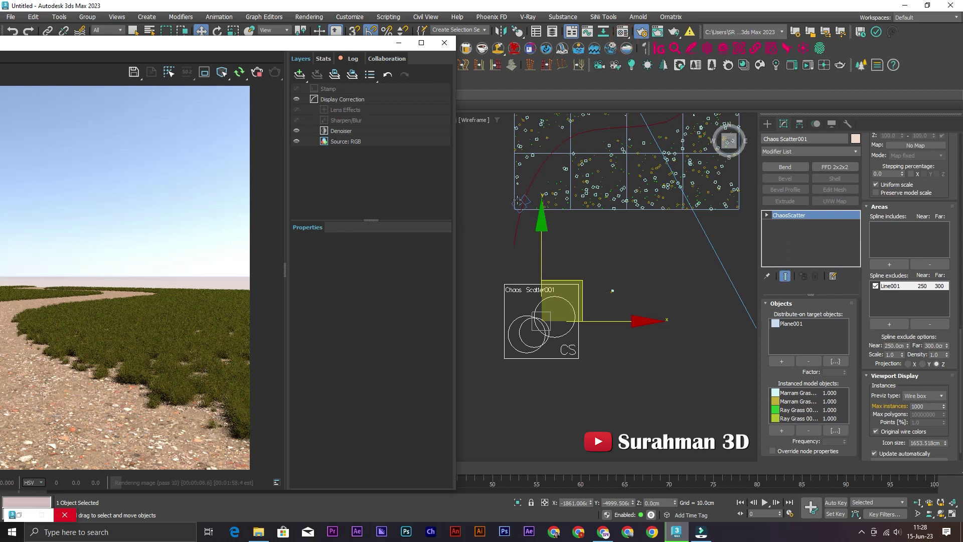
Rotate VRayCam001 5° about Z, nudge it right, and render the camera view
{"action": "left_click", "coordinate": [520, 202]}
{"action": "middle_click_drag", "start_coordinate": [522, 202], "coordinate": [530, 356]}
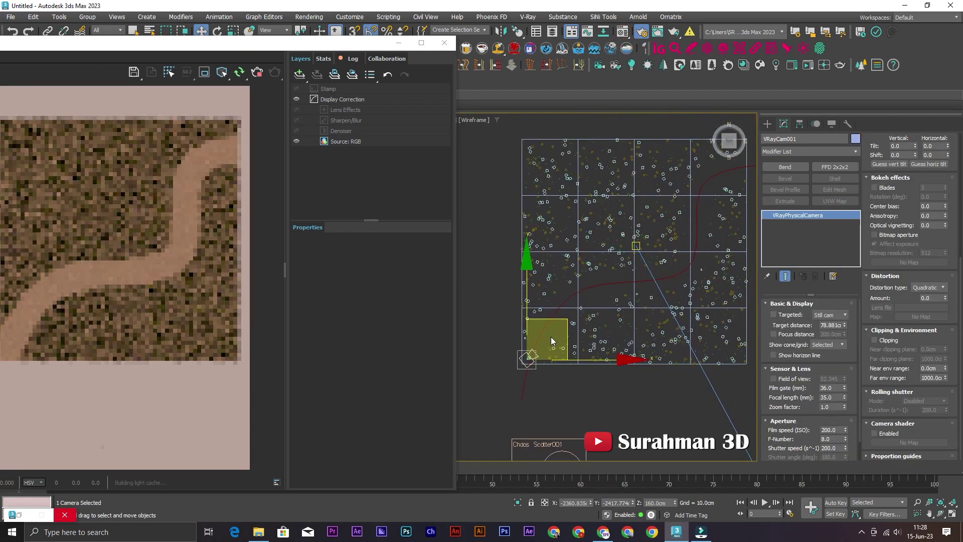
{"action": "key", "text": "e"}
{"action": "left_click_drag", "start_coordinate": [619, 335], "coordinate": [613, 323]}
{"action": "key", "text": "w"}
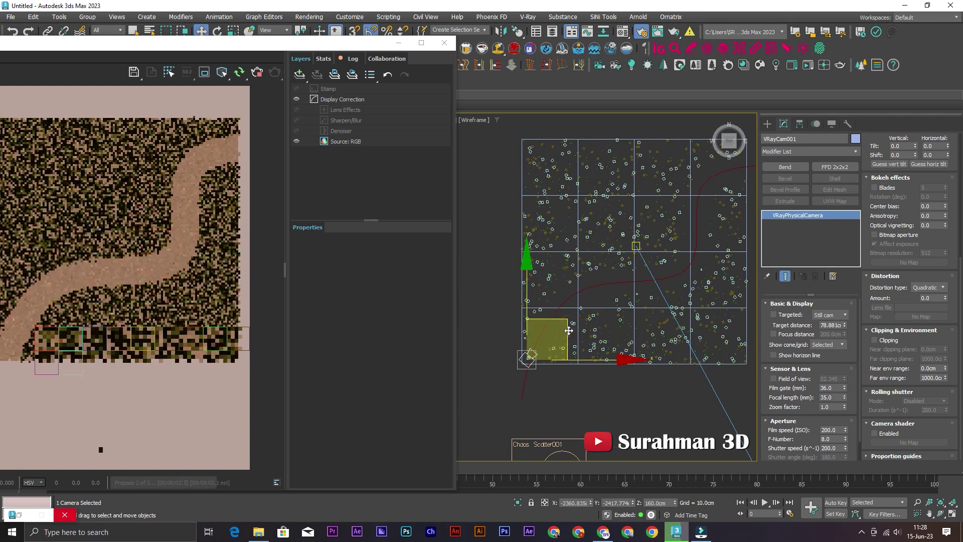
{"action": "left_click_drag", "start_coordinate": [569, 331], "coordinate": [574, 330]}
{"action": "mouse_move", "coordinate": [238, 49]}
{"action": "left_mouse_down"}
{"action": "mouse_move", "coordinate": [380, 135]}
{"action": "mouse_move", "coordinate": [367, 196]}
{"action": "mouse_move", "coordinate": [359, 122]}
{"action": "mouse_move", "coordinate": [326, 92]}
{"action": "left_mouse_up"}
{"action": "left_click", "coordinate": [322, 168]}
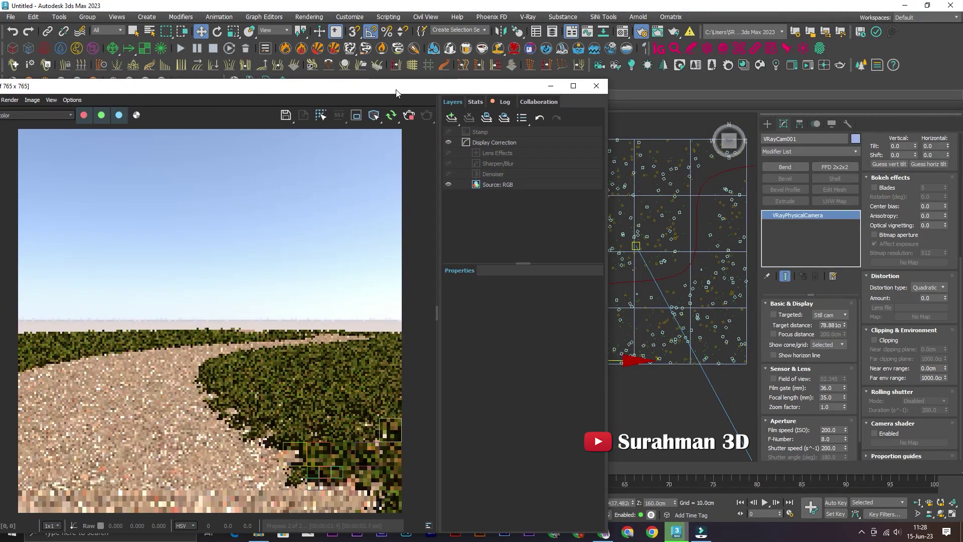
{"action": "left_click_drag", "start_coordinate": [396, 92], "coordinate": [396, 212]}
{"action": "right_click", "coordinate": [333, 149]}
Select Chaos Scatter001 from the Select From Scene list
{"action": "key", "text": "Escape"}
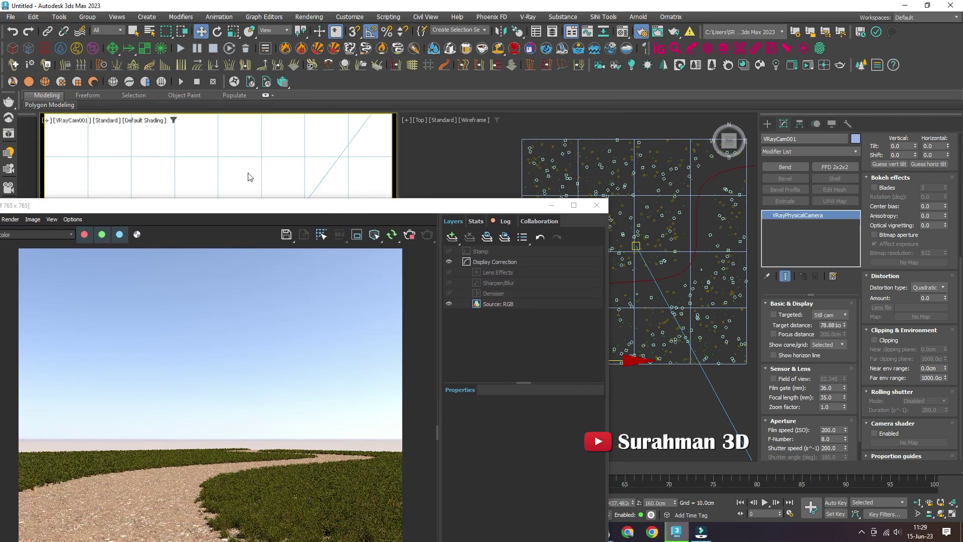
{"action": "key", "text": "h"}
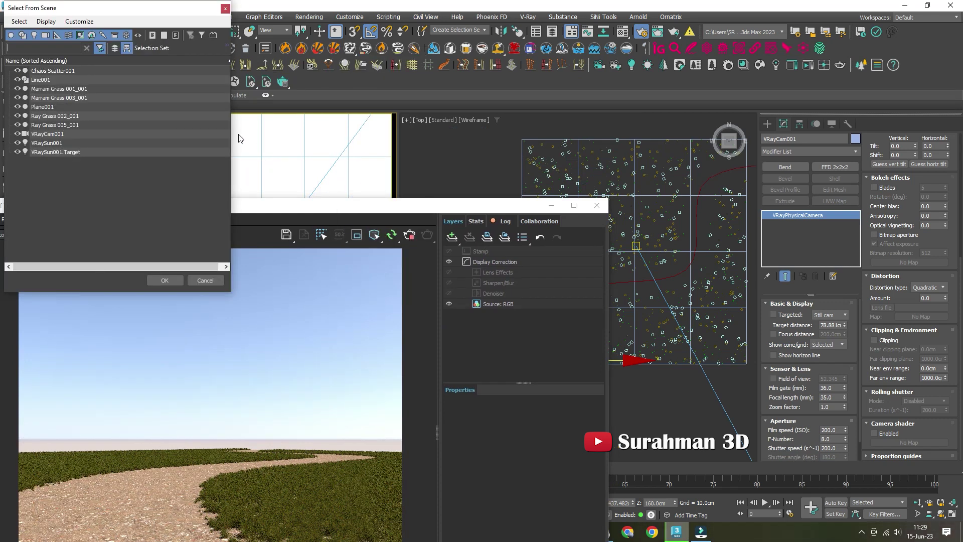
{"action": "left_click", "coordinate": [80, 71]}
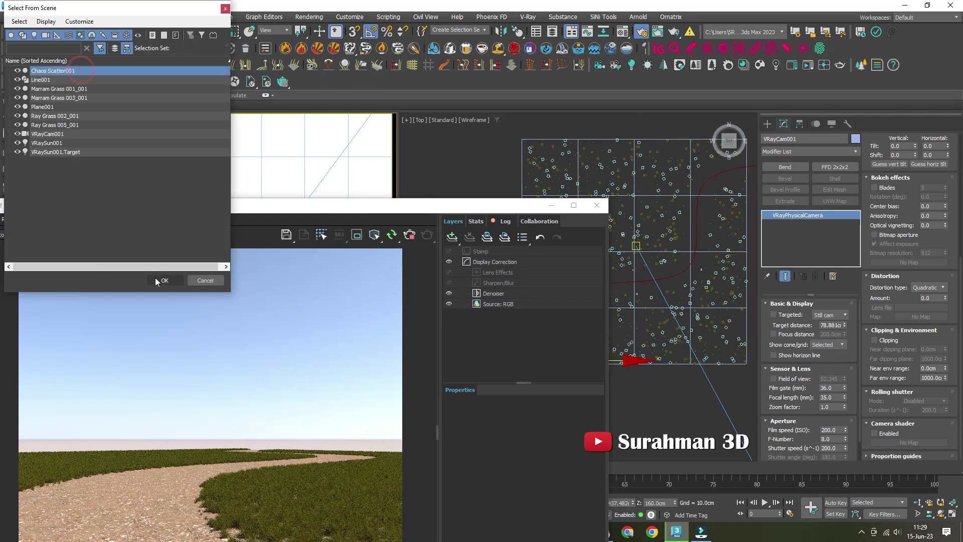
{"action": "left_click", "coordinate": [155, 278]}
{"action": "left_click_drag", "start_coordinate": [274, 206], "coordinate": [297, 55]}
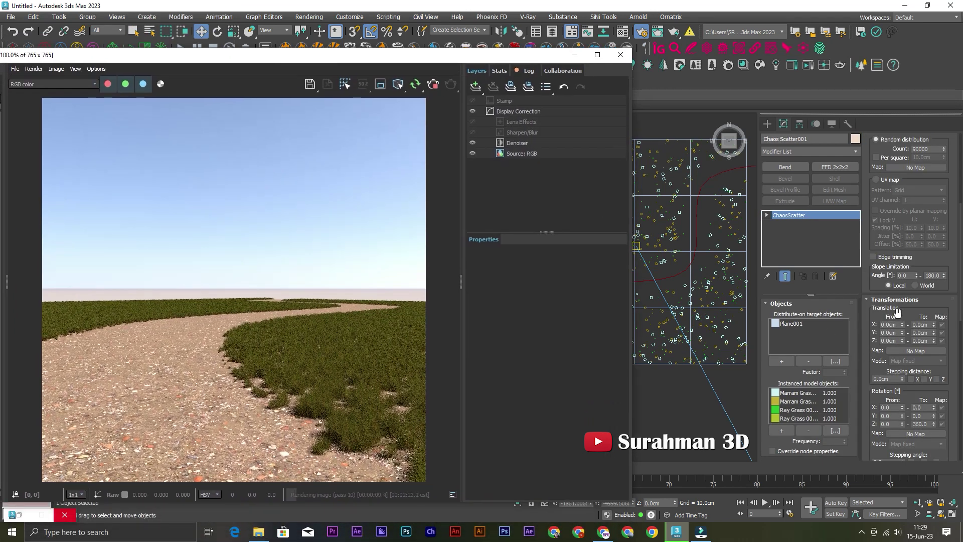
Set the scatter's Translation X random range from 20 cm to 100 cm
{"action": "left_click_drag", "start_coordinate": [876, 285], "coordinate": [876, 253]}
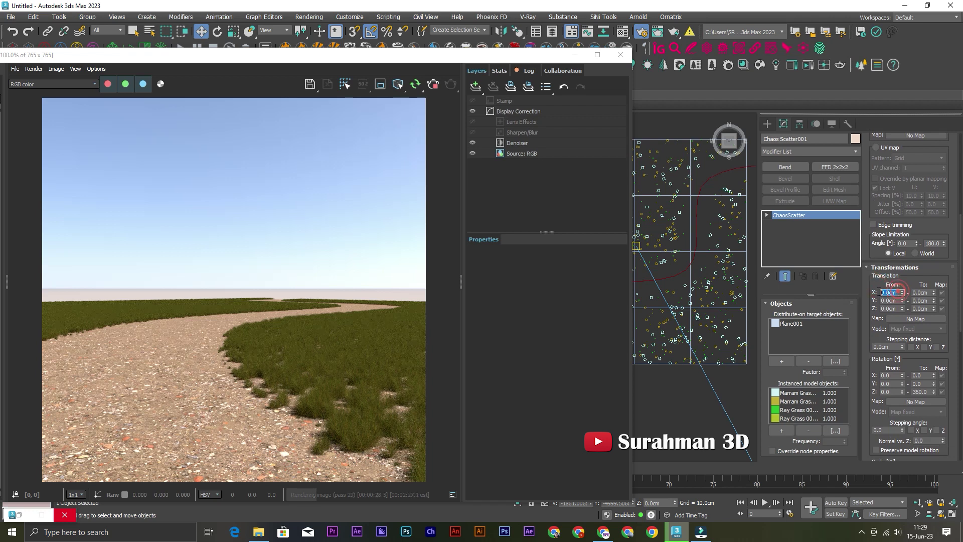
{"action": "type", "text": "50"}
{"action": "key", "text": "Return"}
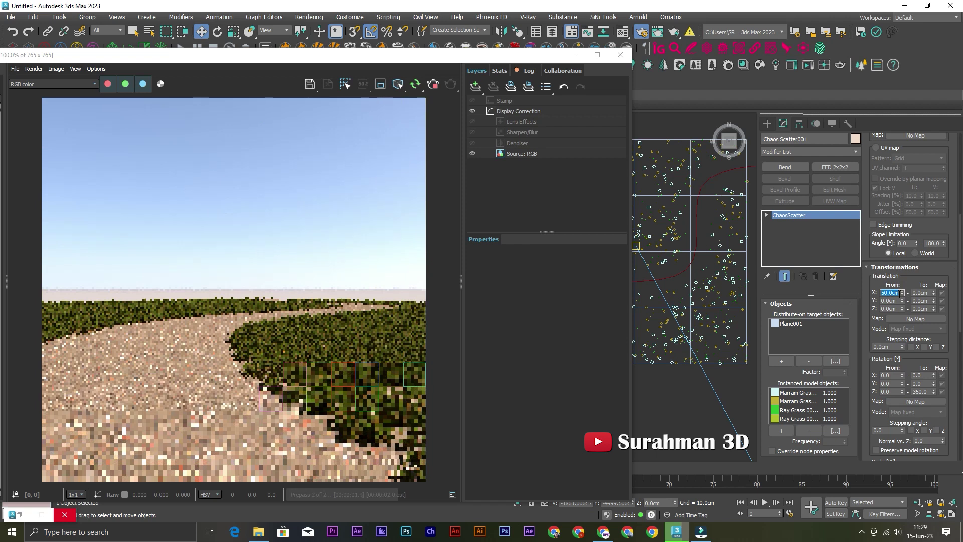
{"action": "key", "text": "Tab"}
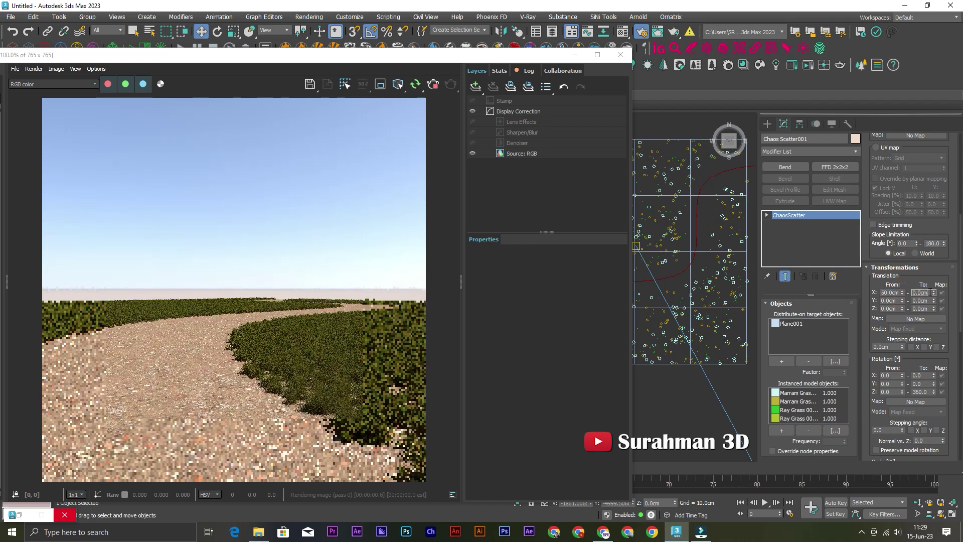
{"action": "type", "text": "100"}
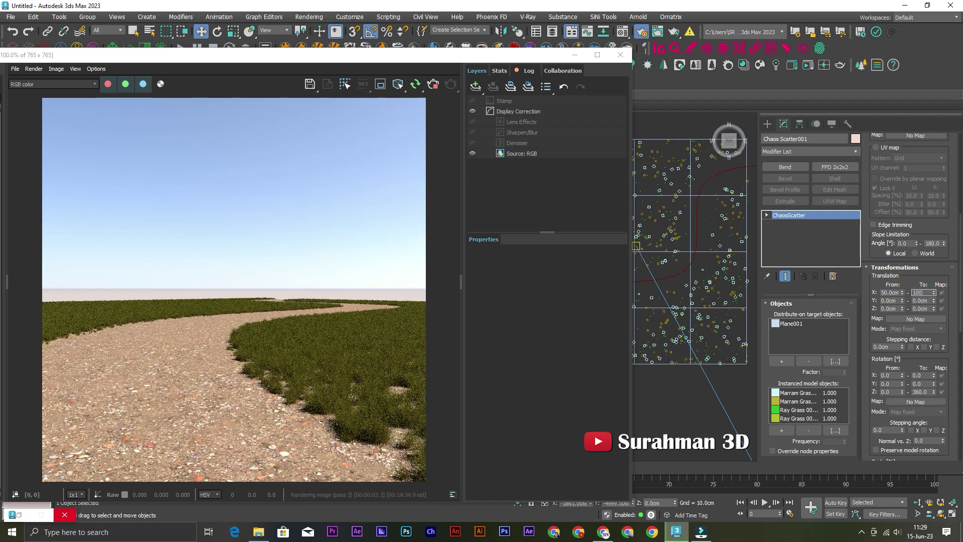
{"action": "key", "text": "Return"}
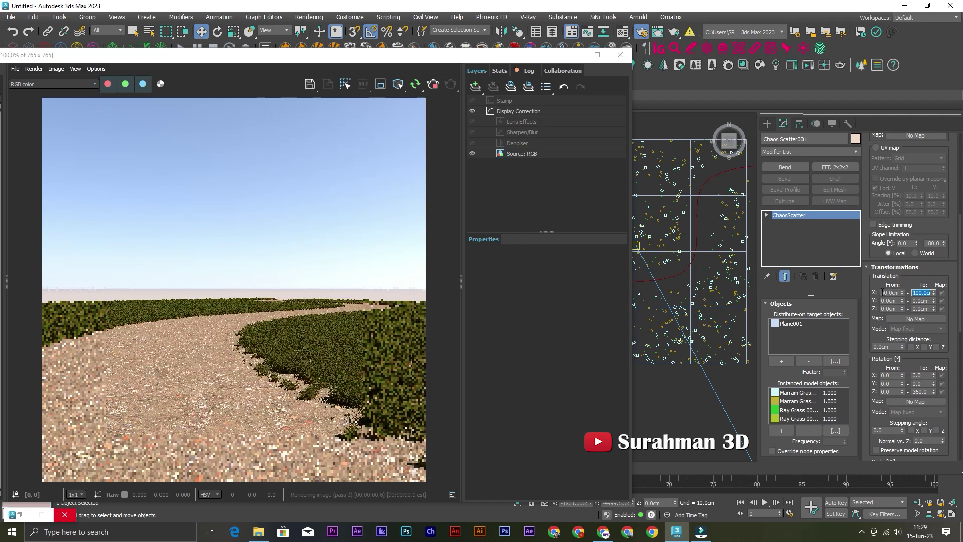
{"action": "double_click", "coordinate": [887, 293]}
{"action": "type", "text": "50"}
{"action": "key", "text": "Return"}
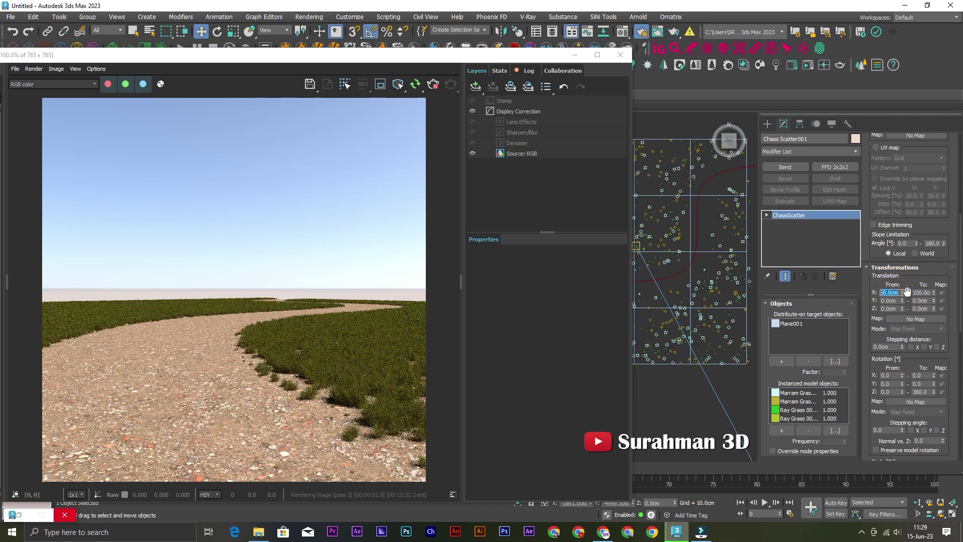
{"action": "key", "text": "Return"}
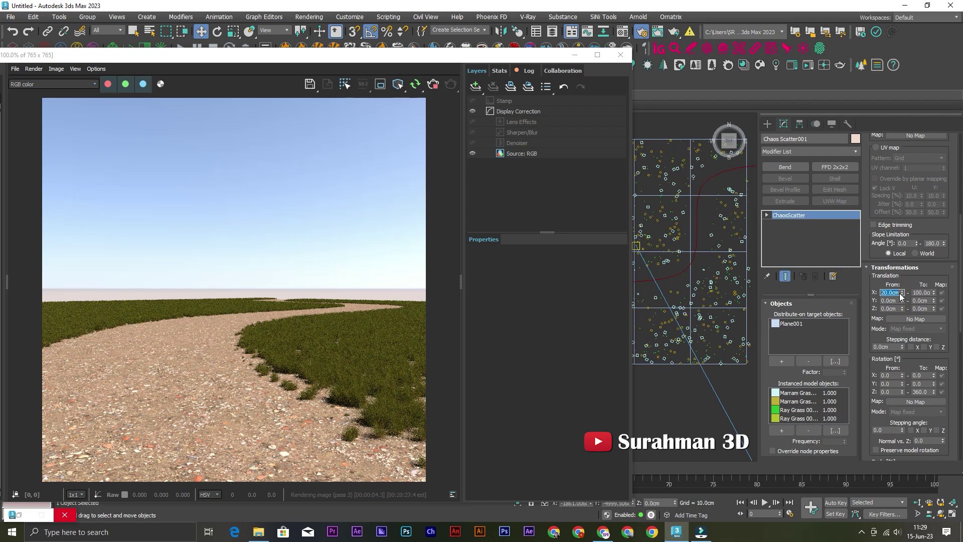
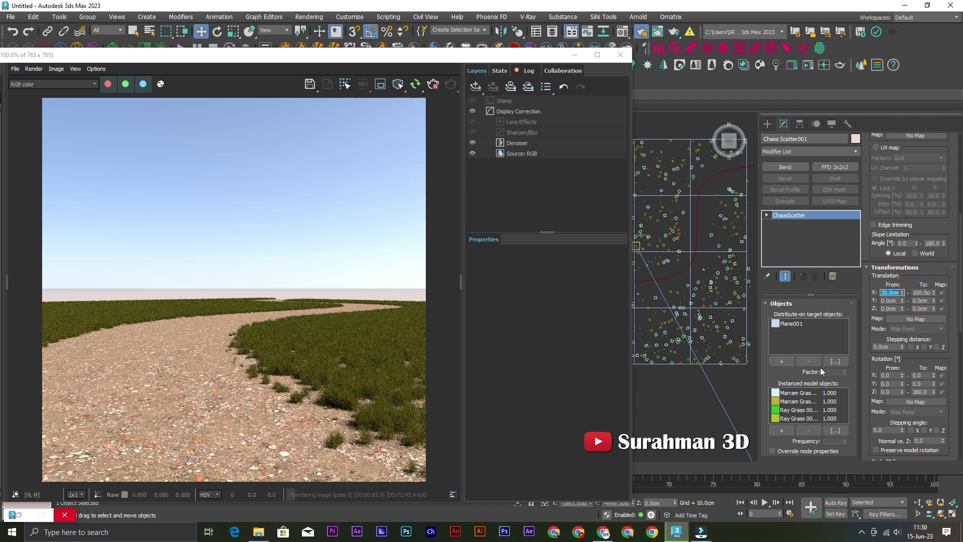
Move the V-Ray Frame Buffer off the viewports and stop the running path render
{"action": "left_click_drag", "start_coordinate": [880, 412], "coordinate": [870, 208]}
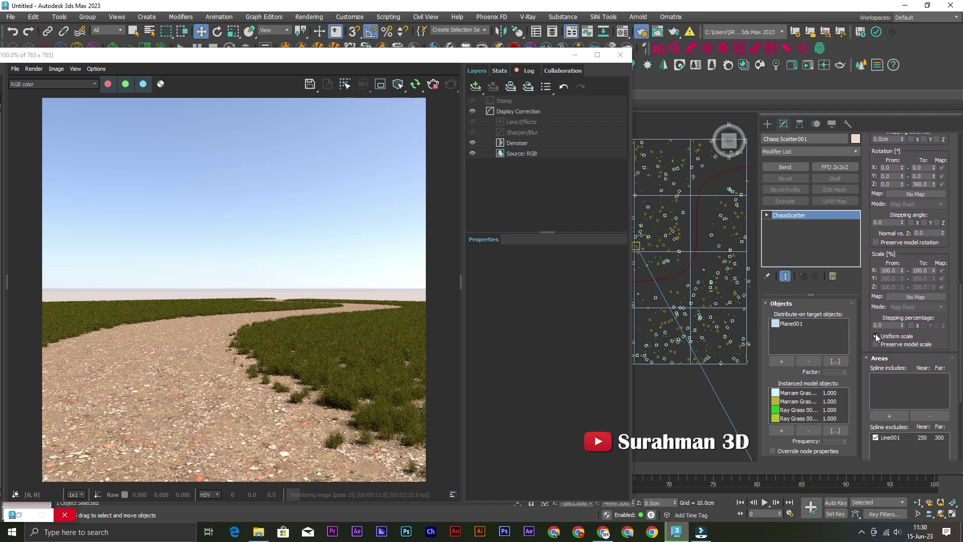
{"action": "left_click_drag", "start_coordinate": [514, 60], "coordinate": [557, 254]}
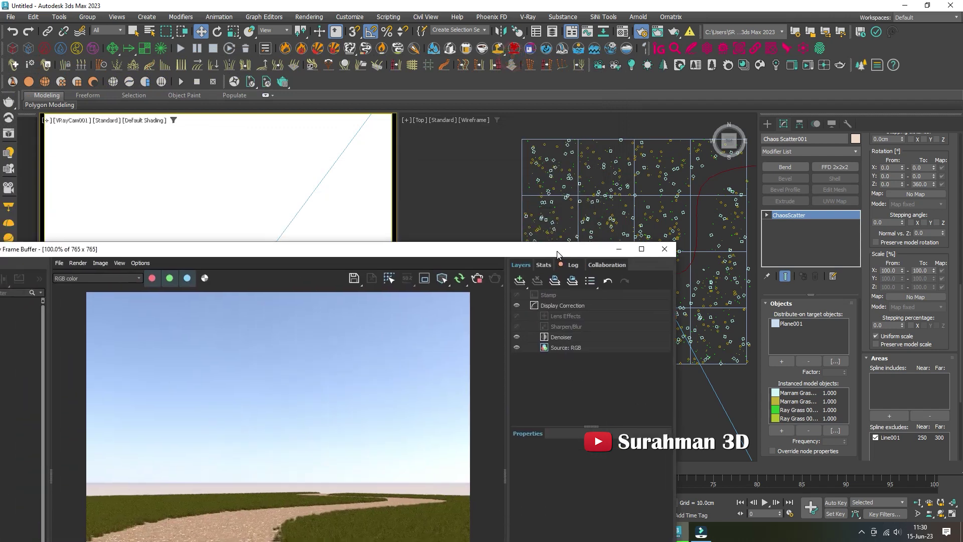
{"action": "left_click_drag", "start_coordinate": [492, 252], "coordinate": [595, 203]}
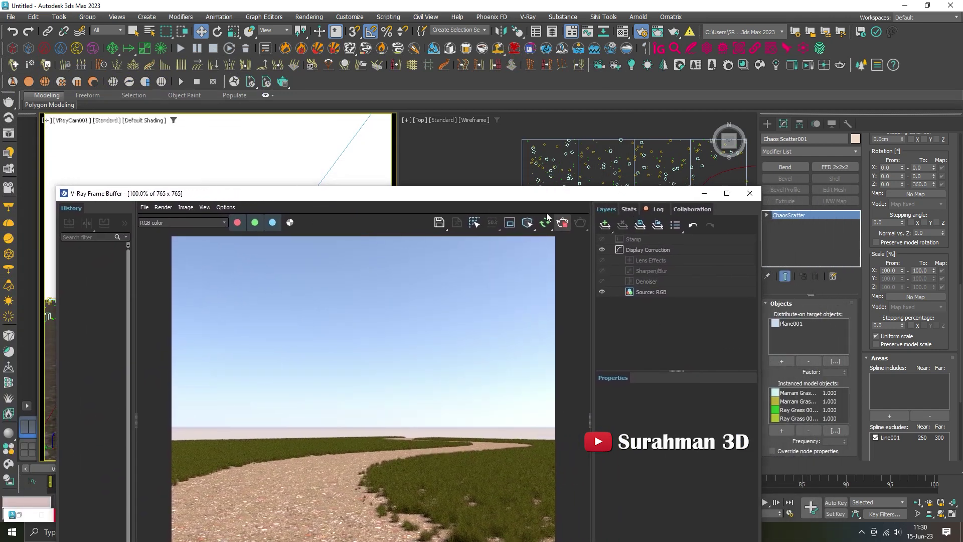
{"action": "left_click", "coordinate": [563, 223]}
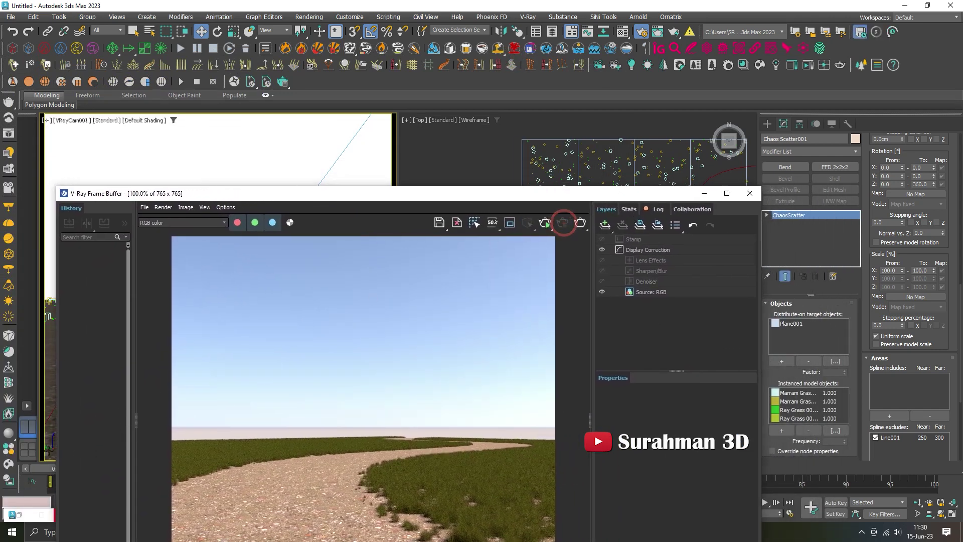
Import SUV 015 from Chaos Cosmos' downloaded Vehicles, then minimize the frame buffer and Cosmos
{"action": "left_click", "coordinate": [8, 464]}
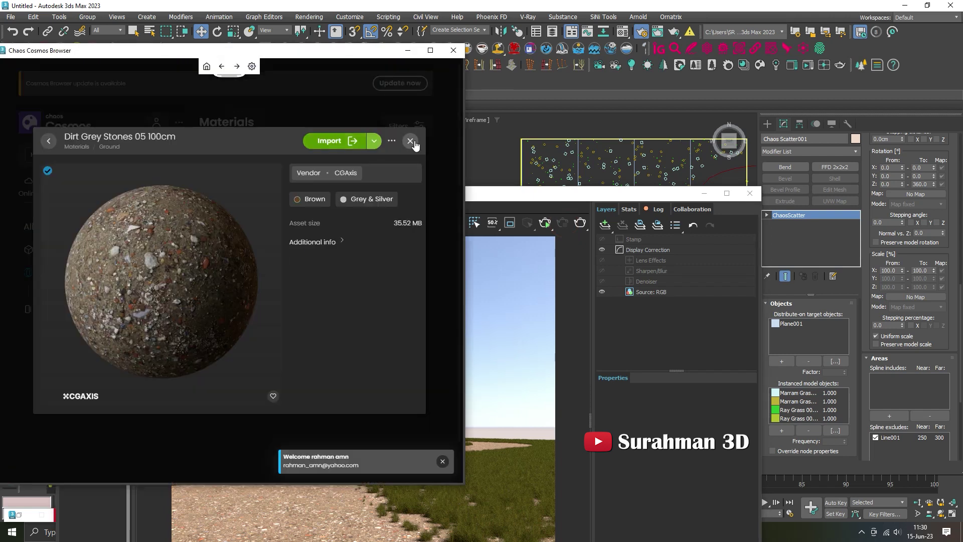
{"action": "left_click", "coordinate": [411, 142]}
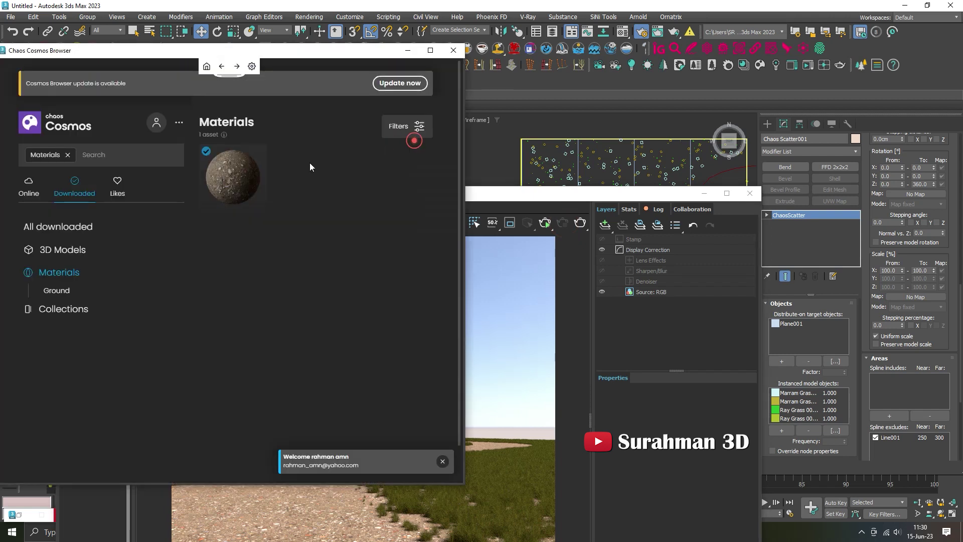
{"action": "left_click", "coordinate": [77, 250]}
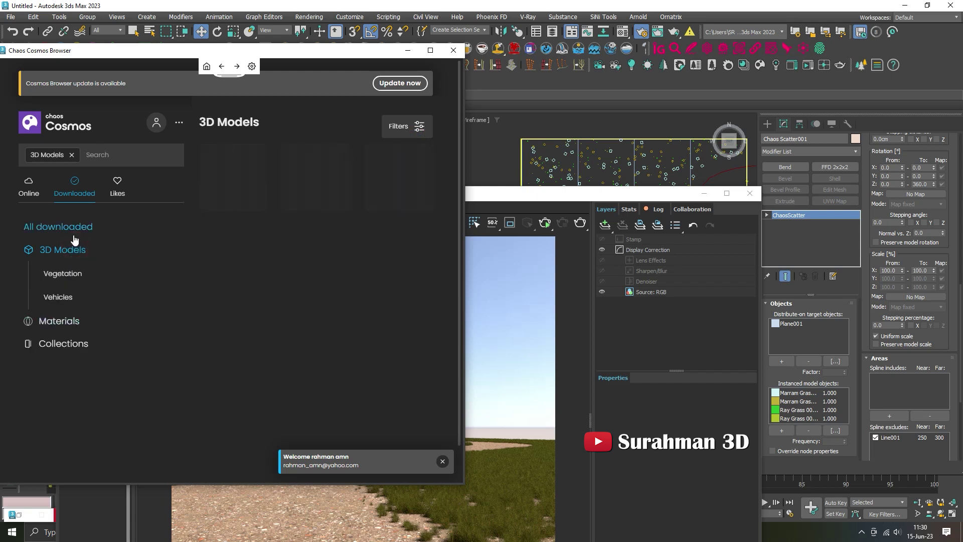
{"action": "left_click", "coordinate": [56, 297]}
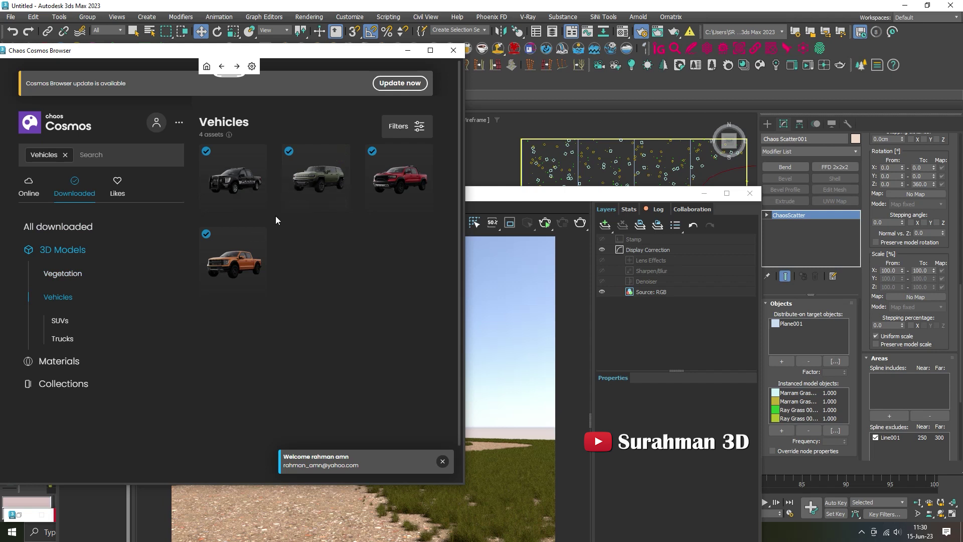
{"action": "mouse_move", "coordinate": [318, 177]}
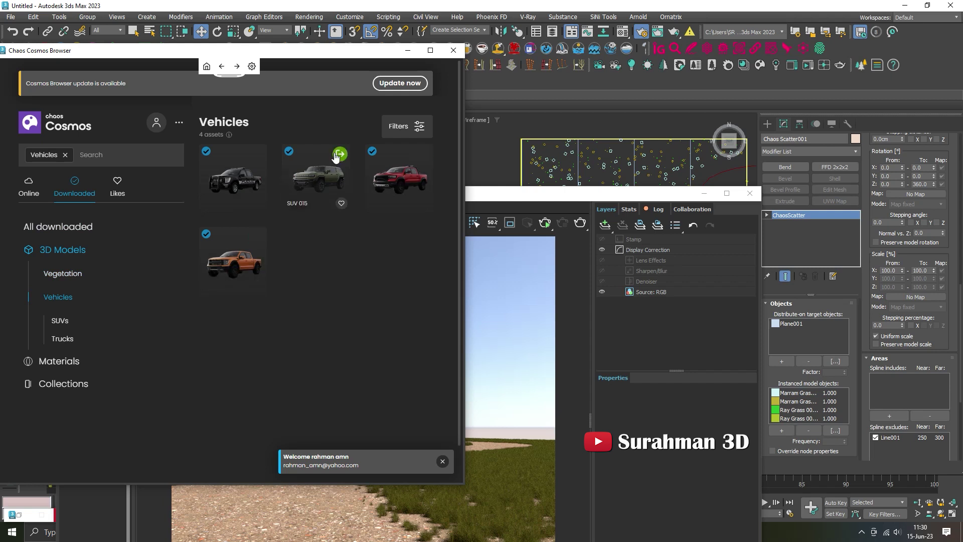
{"action": "left_click", "coordinate": [339, 155]}
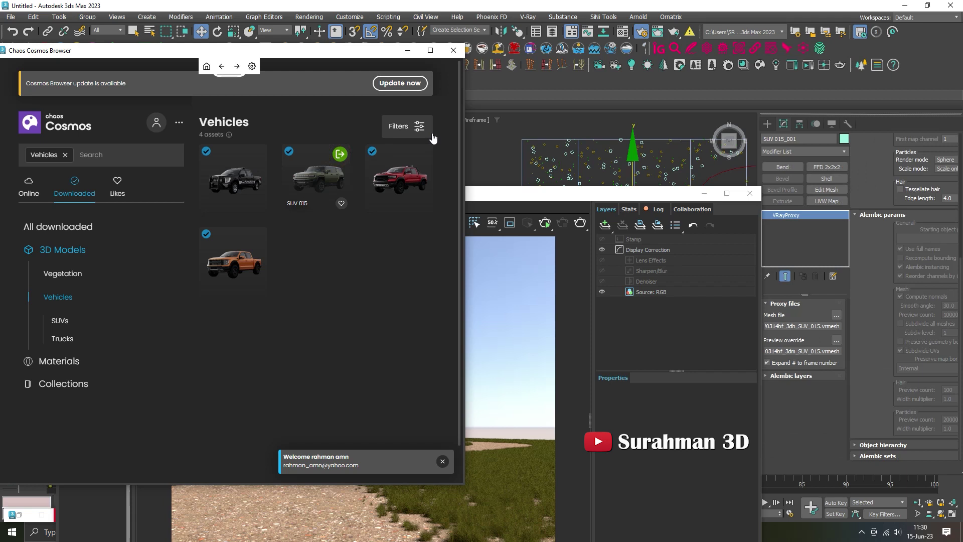
{"action": "left_click", "coordinate": [704, 193]}
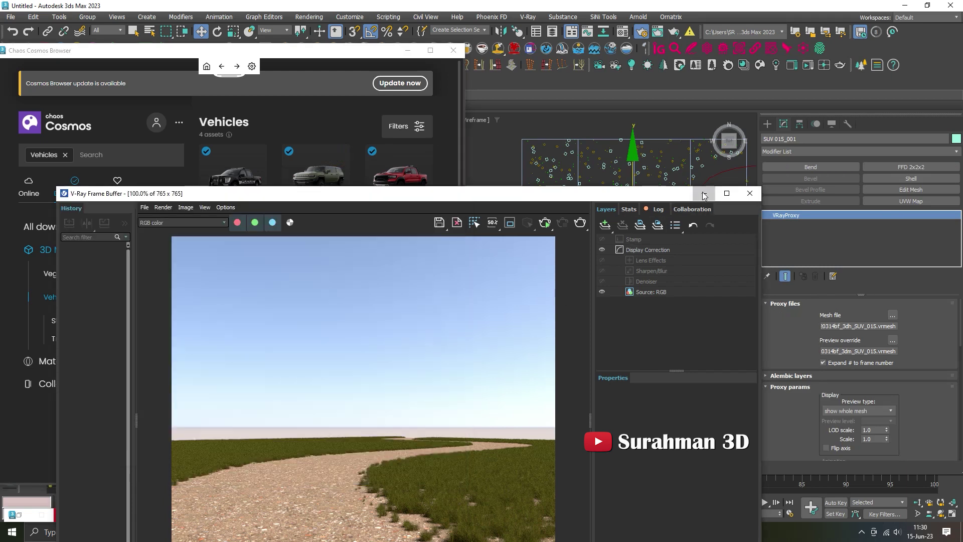
{"action": "left_click", "coordinate": [405, 52]}
In the Top view, move the SUV down and left onto the dirt path
{"action": "left_click", "coordinate": [661, 210]}
{"action": "left_click_drag", "start_coordinate": [661, 211], "coordinate": [670, 238]}
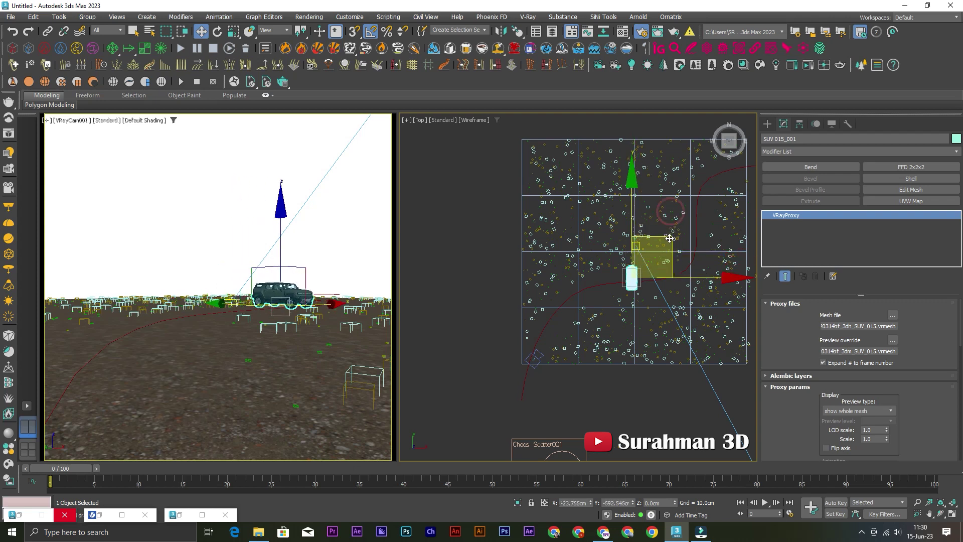
{"action": "scroll", "coordinate": [670, 238], "scroll_direction": "up", "scroll_amount": 2}
{"action": "scroll", "coordinate": [652, 251], "scroll_direction": "up", "scroll_amount": 3}
{"action": "key", "text": "e"}
{"action": "middle_click_drag", "start_coordinate": [596, 290], "coordinate": [644, 185]}
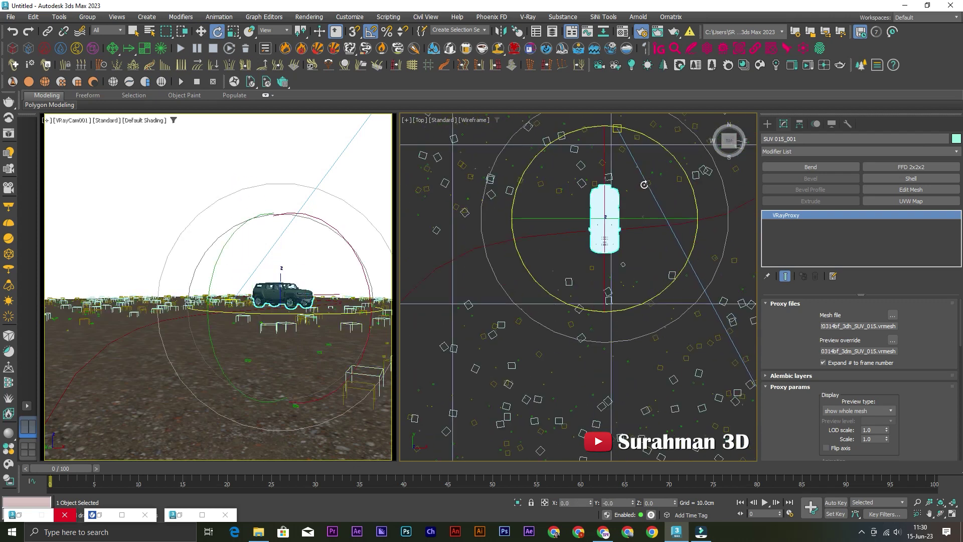
{"action": "scroll", "coordinate": [650, 202], "scroll_direction": "down", "scroll_amount": 5}
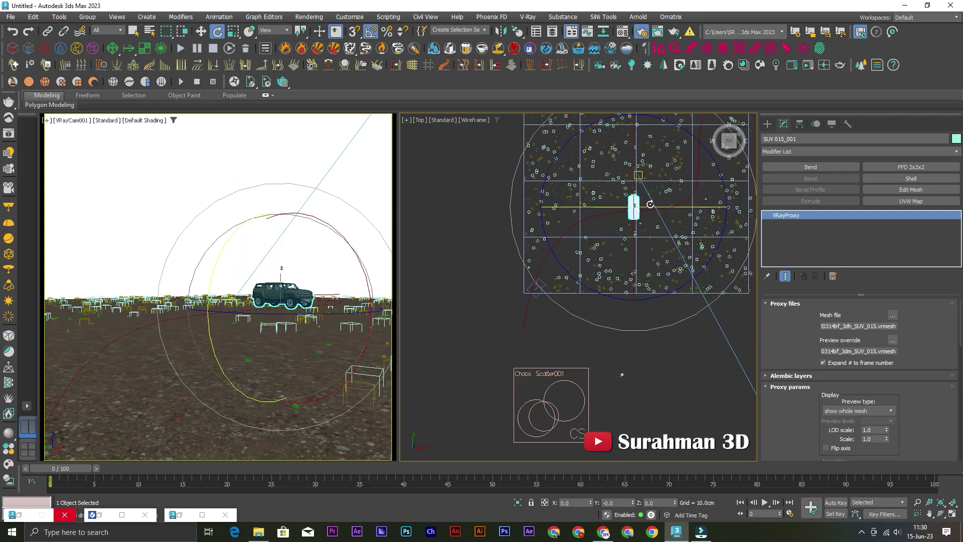
{"action": "key", "text": "w"}
{"action": "mouse_move", "coordinate": [676, 170]}
{"action": "left_mouse_down"}
{"action": "mouse_move", "coordinate": [616, 185]}
{"action": "mouse_move", "coordinate": [664, 221]}
{"action": "left_mouse_up"}
Shift the SUV right and closer to the camera along the path
{"action": "scroll", "coordinate": [582, 195], "scroll_direction": "up", "scroll_amount": 2}
{"action": "scroll", "coordinate": [582, 201], "scroll_direction": "up", "scroll_amount": 2}
{"action": "key", "text": "e"}
{"action": "key", "text": "w"}
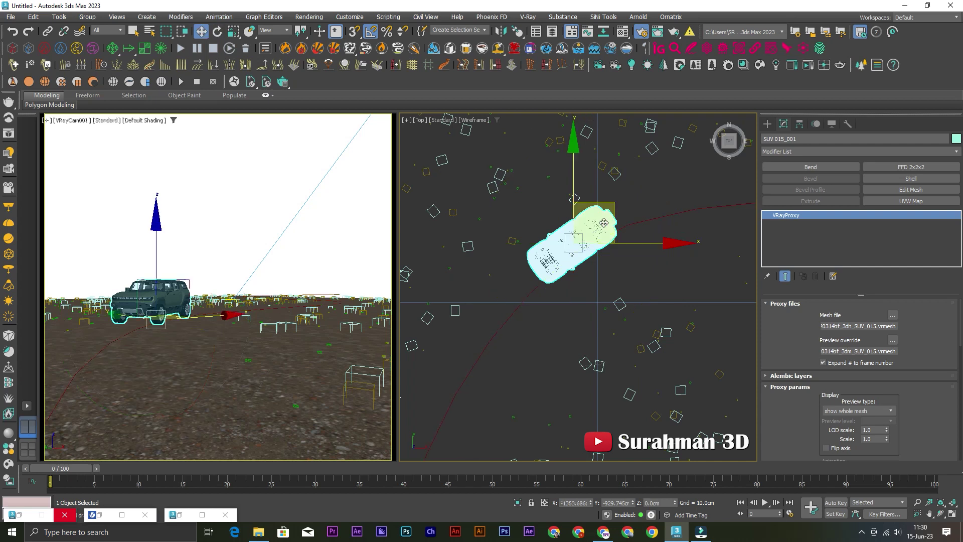
{"action": "scroll", "coordinate": [625, 207], "scroll_direction": "down", "scroll_amount": 3}
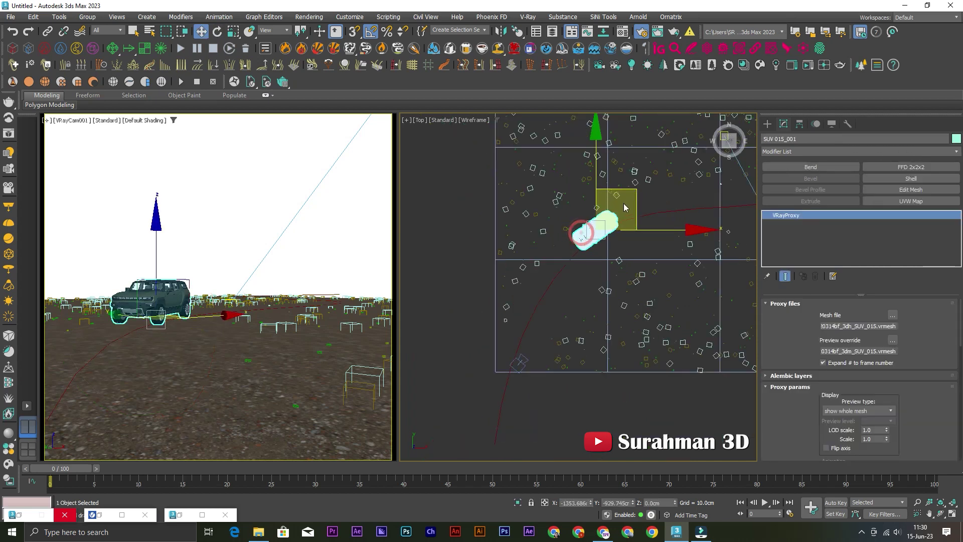
{"action": "left_click_drag", "start_coordinate": [635, 194], "coordinate": [641, 197]}
{"action": "middle_click", "coordinate": [232, 290]}
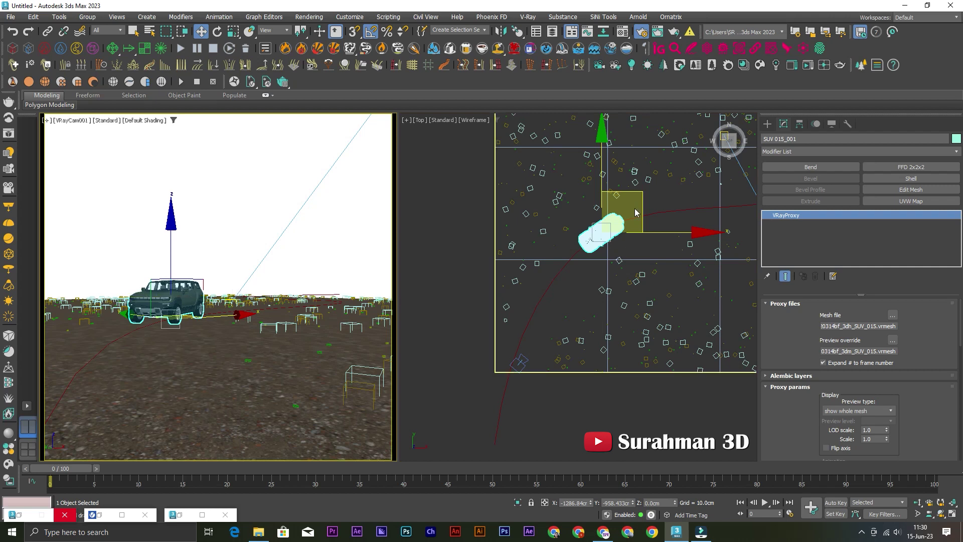
{"action": "left_click_drag", "start_coordinate": [641, 200], "coordinate": [609, 236]}
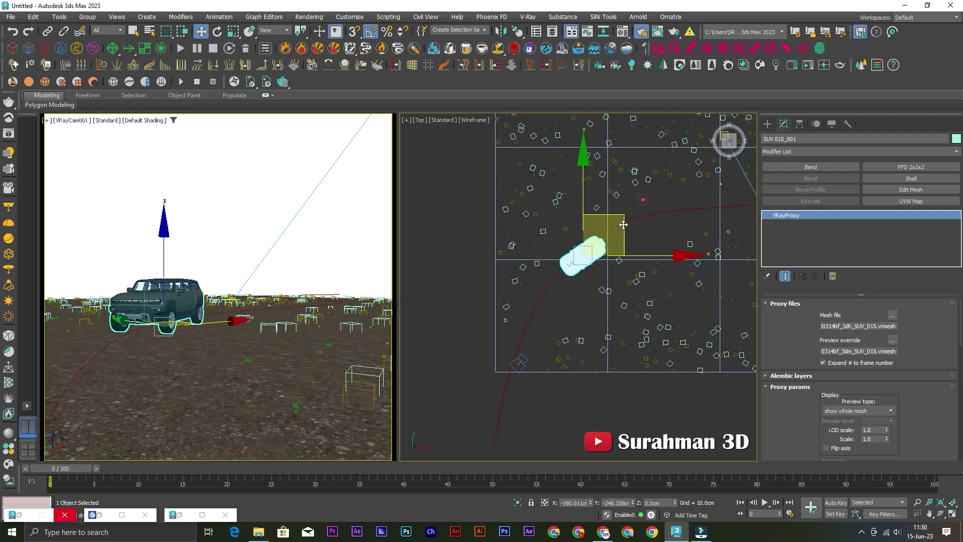
Turn the SUV about 10° to follow the path curve, nudge it, and restore the frame buffer
{"action": "key", "text": "z"}
{"action": "key", "text": "e"}
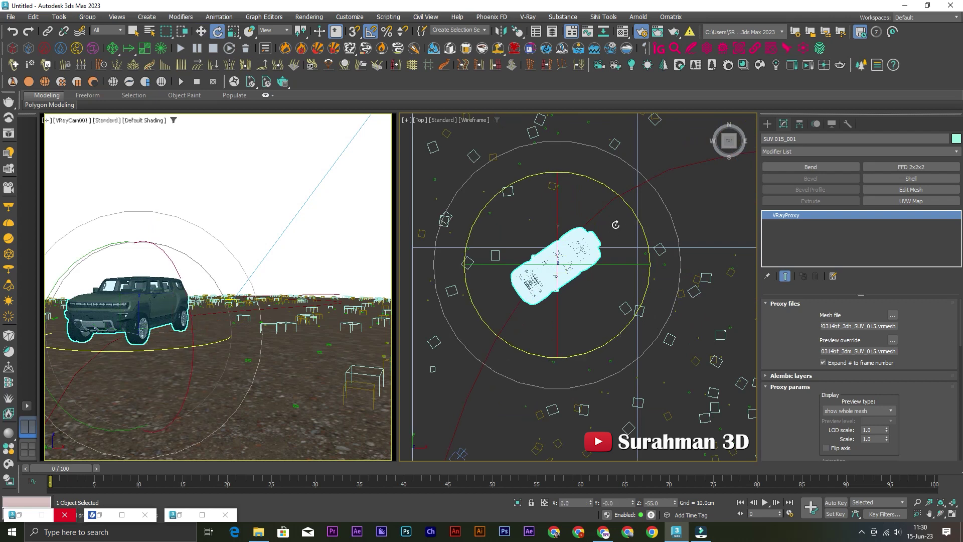
{"action": "left_click_drag", "start_coordinate": [637, 214], "coordinate": [635, 207]}
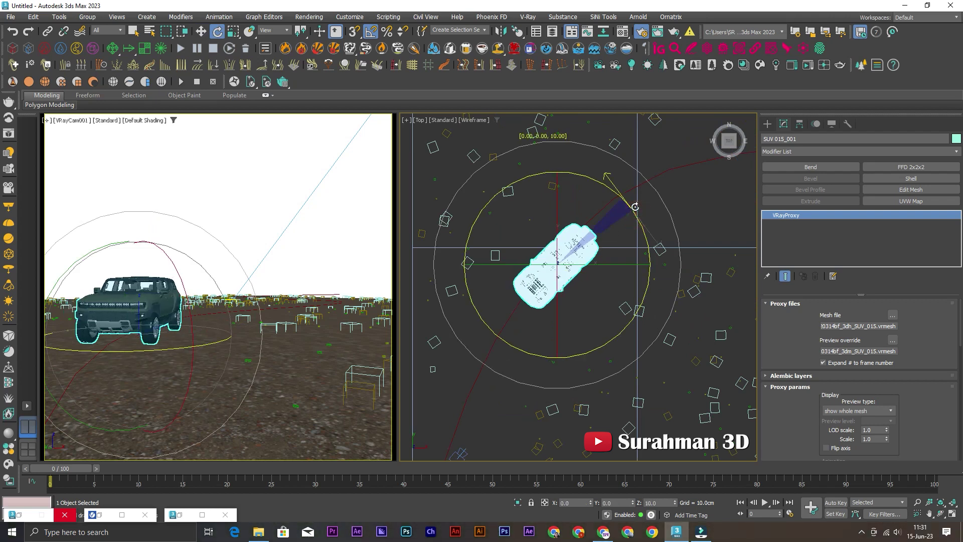
{"action": "key", "text": "w"}
{"action": "left_click_drag", "start_coordinate": [598, 226], "coordinate": [596, 223]}
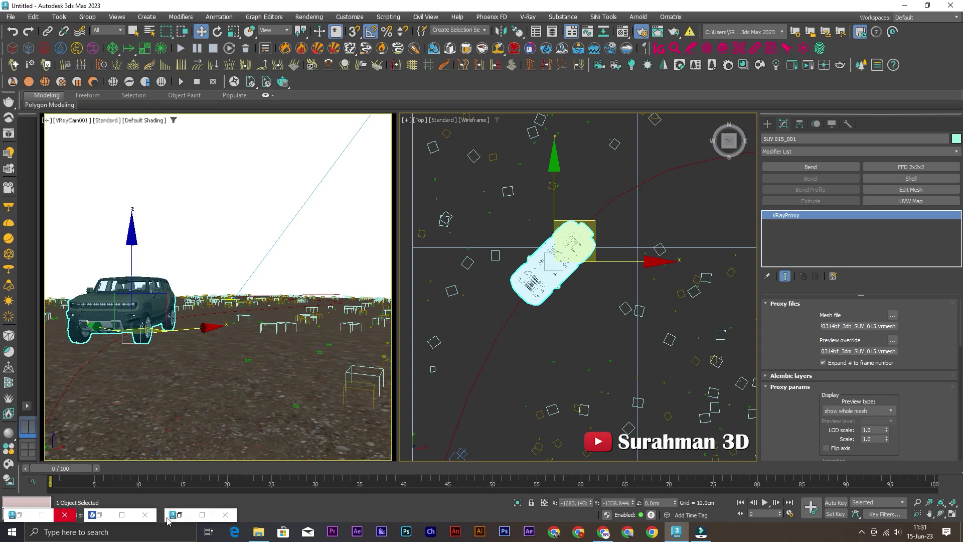
{"action": "left_click", "coordinate": [99, 515]}
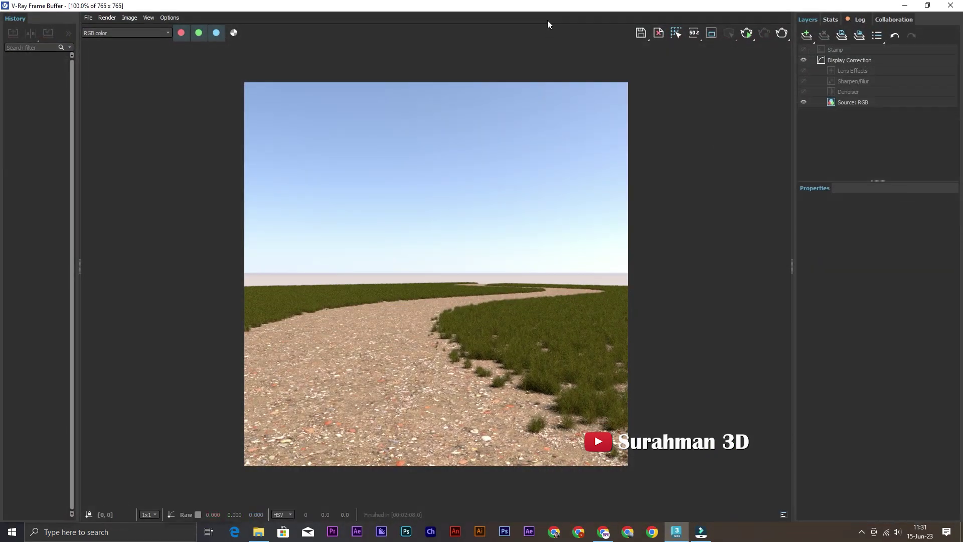
Restore the frame buffer to normal size, move it left, and render the scene with the SUV
{"action": "double_click", "coordinate": [547, 6]}
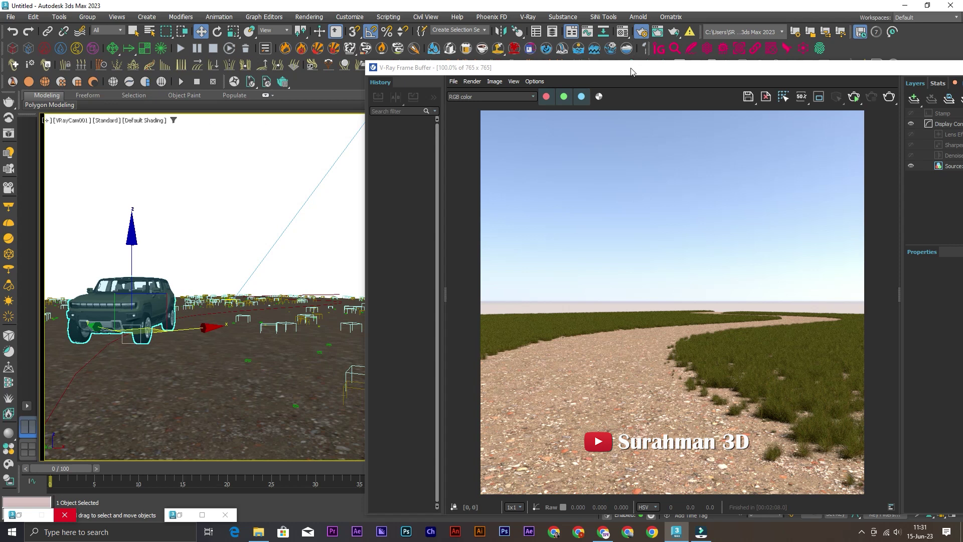
{"action": "left_click_drag", "start_coordinate": [631, 71], "coordinate": [325, 31]}
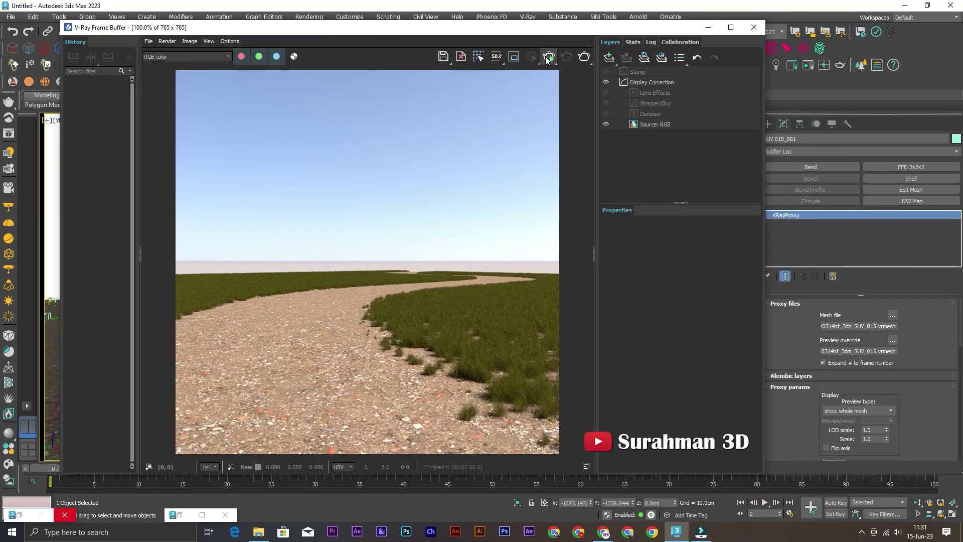
{"action": "left_click", "coordinate": [547, 57]}
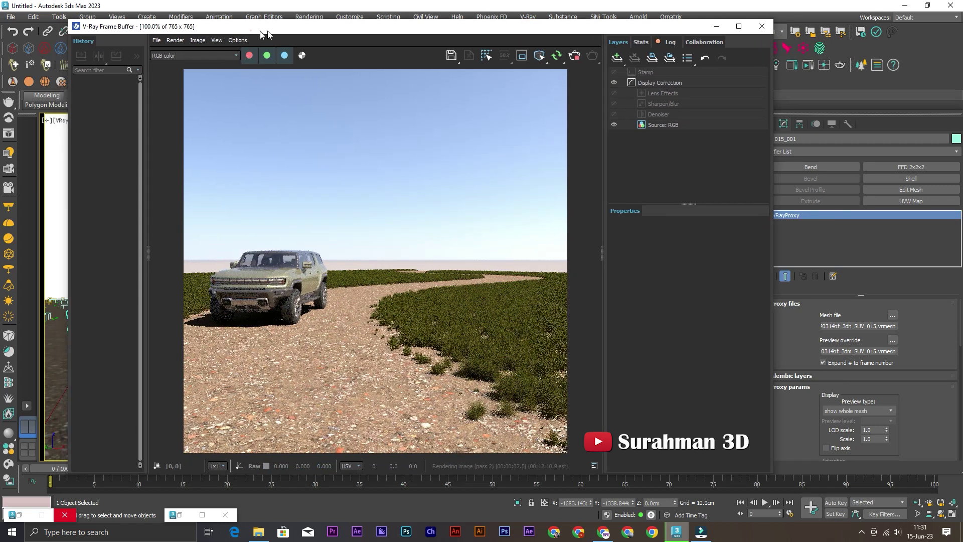
{"action": "left_click_drag", "start_coordinate": [223, 28], "coordinate": [251, 28]}
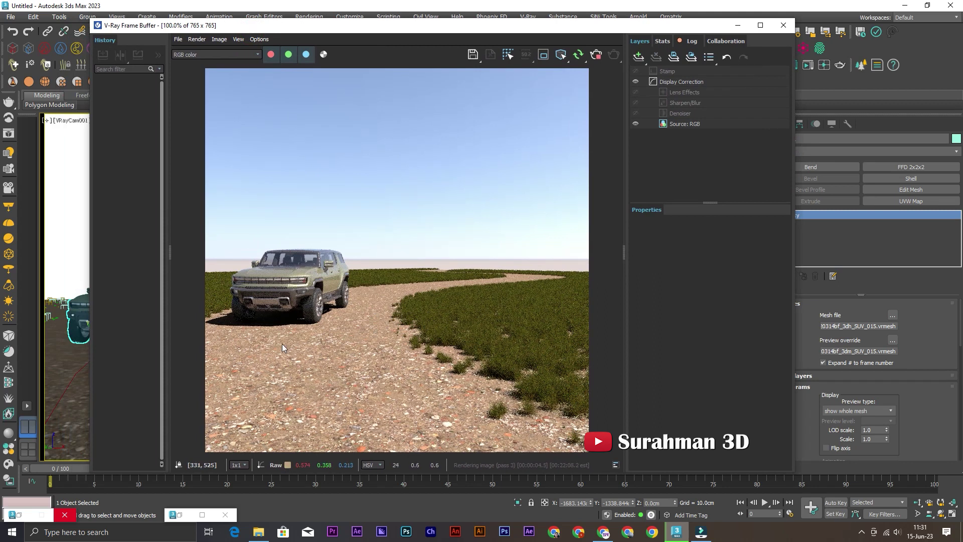
Select Chaos Scatter001 from the scene object list and scroll to its spline exclude settings
{"action": "right_click", "coordinate": [60, 268]}
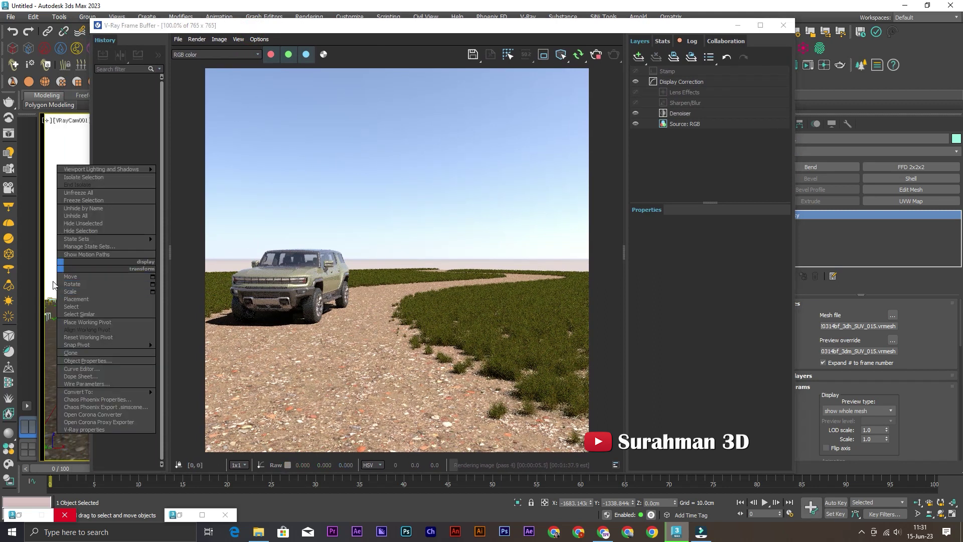
{"action": "left_click", "coordinate": [63, 146]}
{"action": "key", "text": "h"}
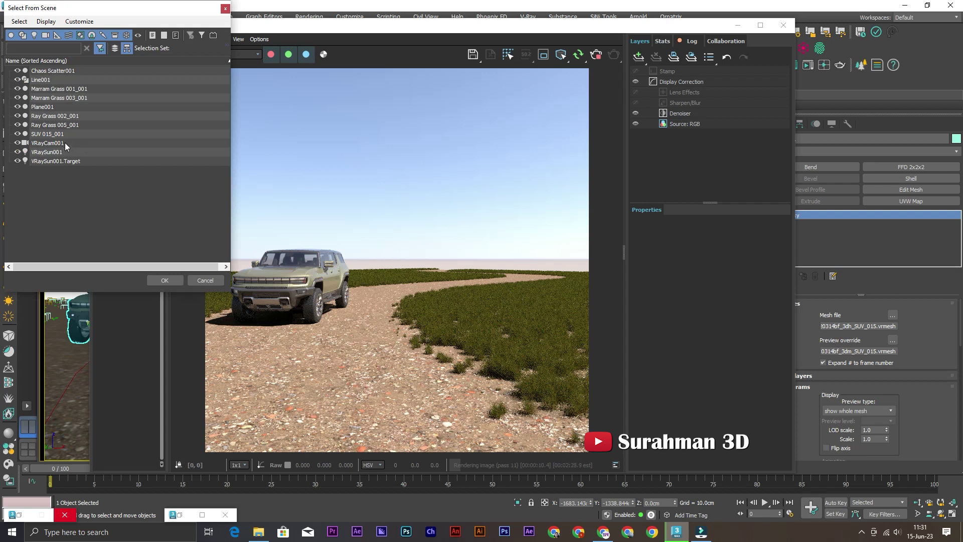
{"action": "left_click", "coordinate": [75, 73]}
{"action": "left_click", "coordinate": [165, 280]}
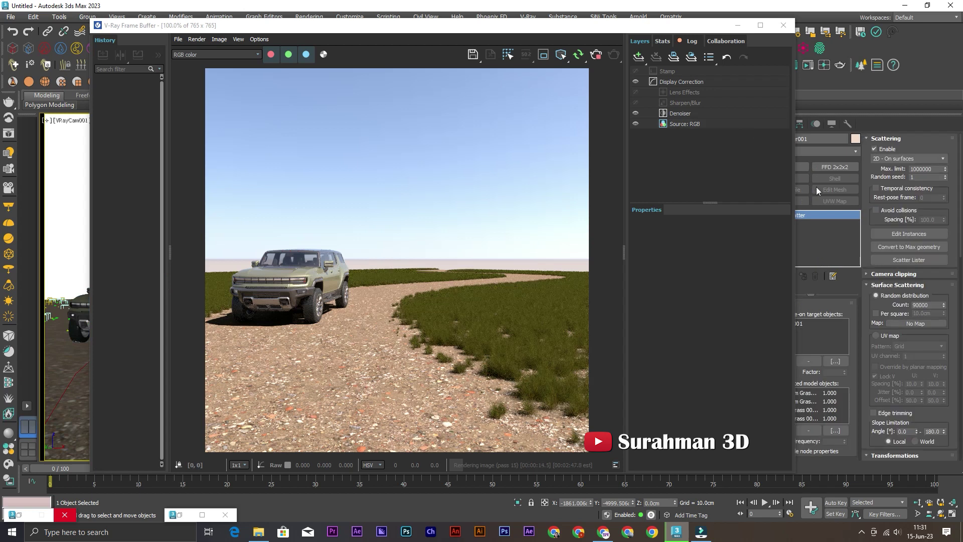
{"action": "scroll", "coordinate": [910, 415], "scroll_direction": "down", "scroll_amount": 4}
{"action": "scroll", "coordinate": [910, 415], "scroll_direction": "down", "scroll_amount": 4}
{"action": "scroll", "coordinate": [908, 416], "scroll_direction": "down", "scroll_amount": 3}
{"action": "mouse_move", "coordinate": [909, 374]}
{"action": "left_mouse_down"}
{"action": "mouse_move", "coordinate": [913, 173]}
{"action": "mouse_move", "coordinate": [929, 54]}
{"action": "left_mouse_up"}
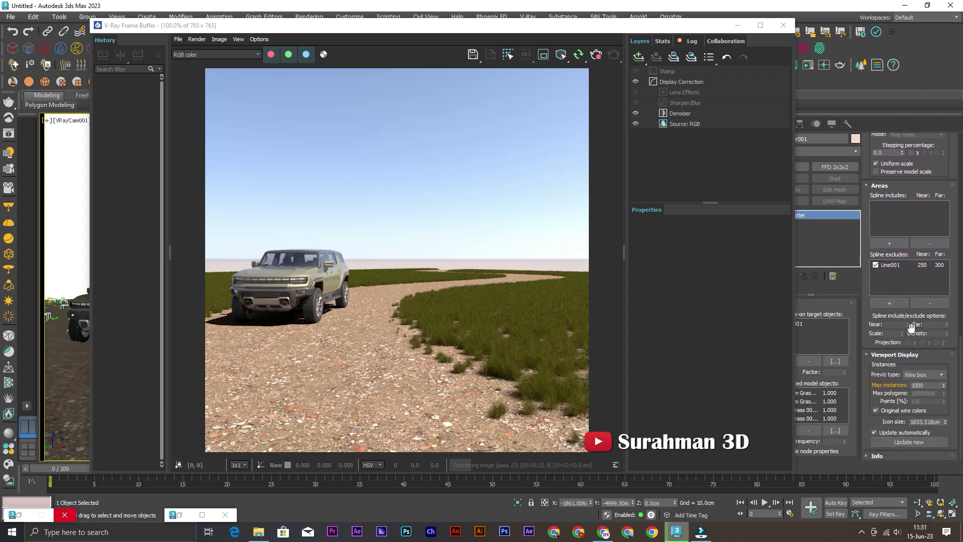
Set Line001's exclusion Near distance to 100 cm (Far 300 cm) and let it re-render
{"action": "left_click", "coordinate": [889, 269]}
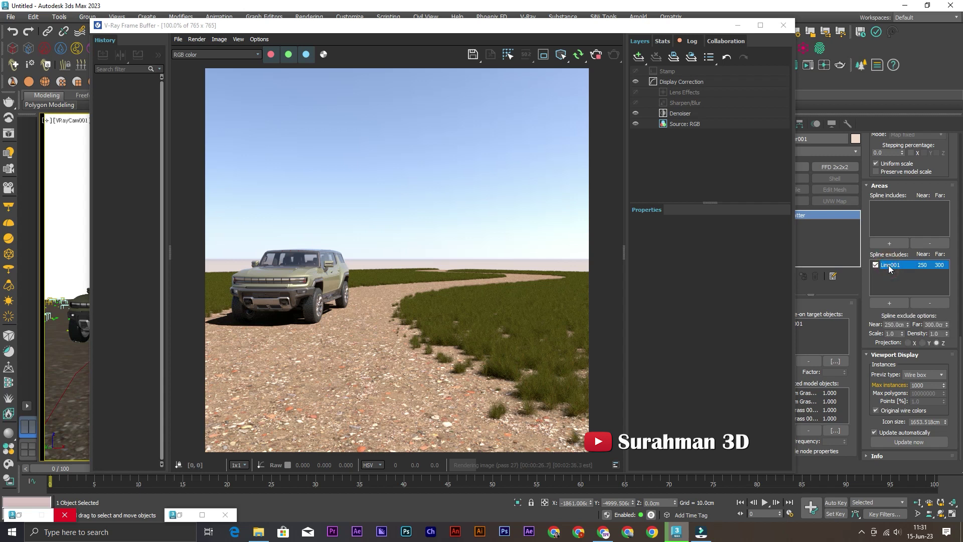
{"action": "double_click", "coordinate": [886, 324]}
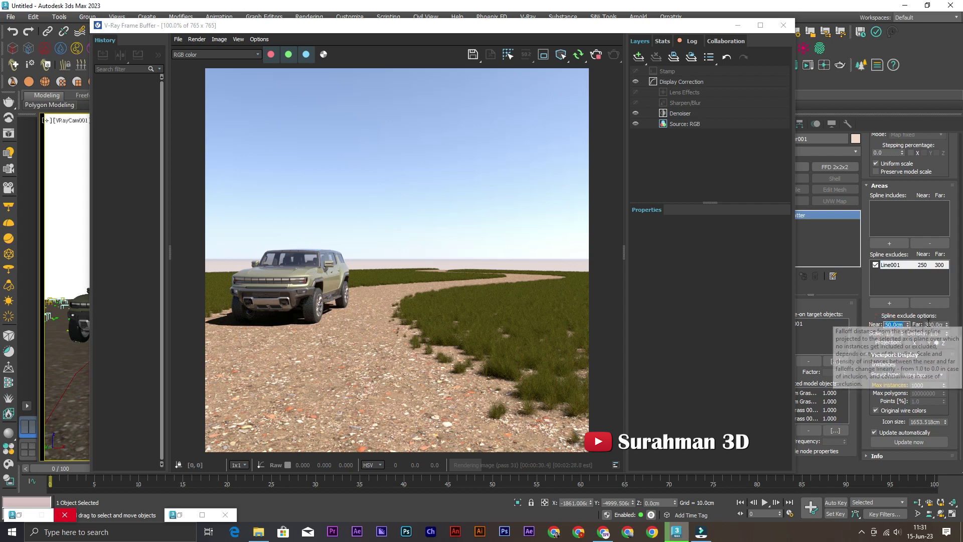
{"action": "type", "text": "100"}
{"action": "key", "text": "Return"}
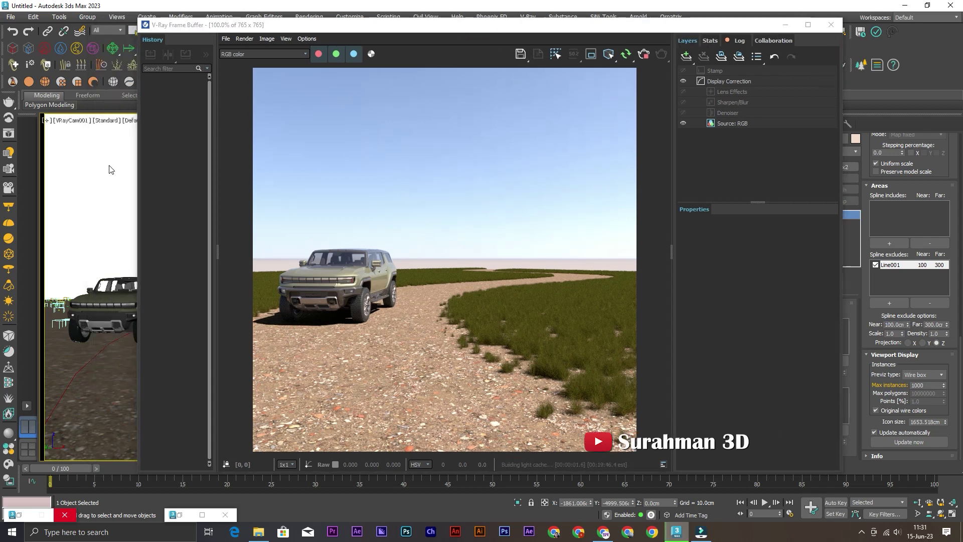
{"action": "right_click", "coordinate": [106, 160]}
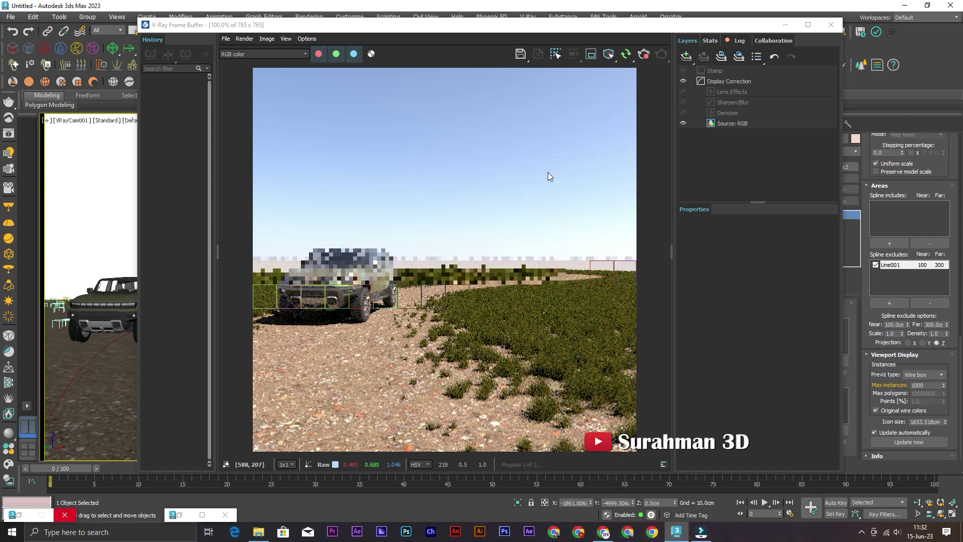
{"action": "left_click_drag", "start_coordinate": [607, 28], "coordinate": [520, 26]}
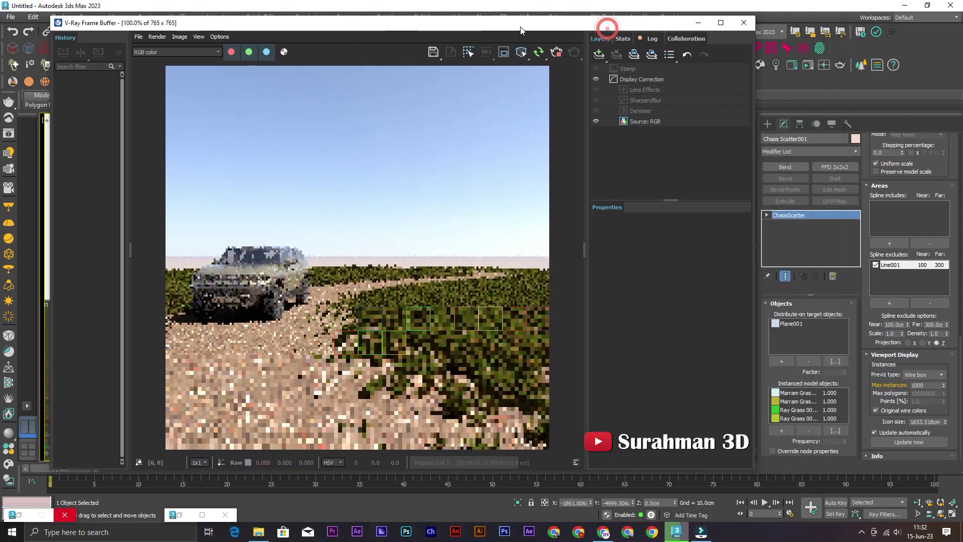
{"action": "left_click", "coordinate": [876, 308]}
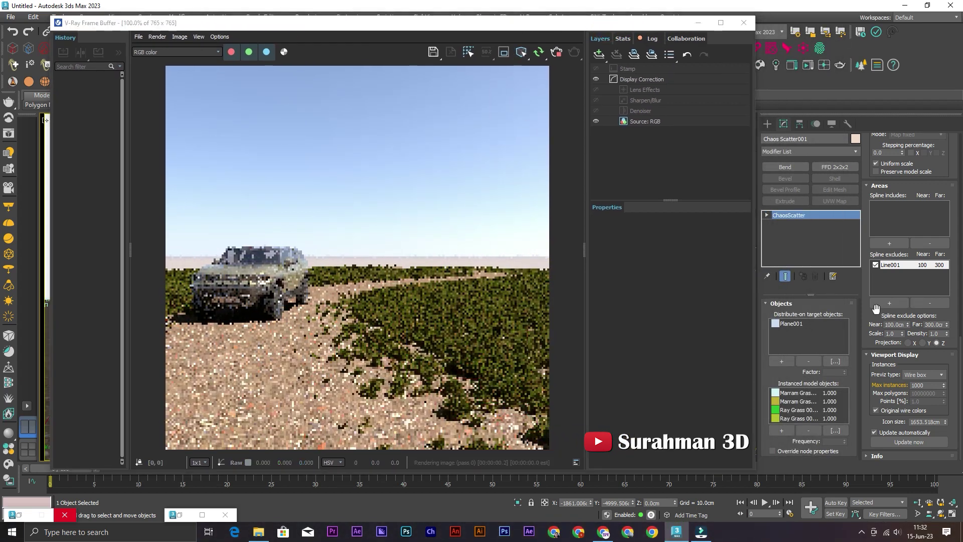
{"action": "left_click_drag", "start_coordinate": [876, 308], "coordinate": [889, 498]}
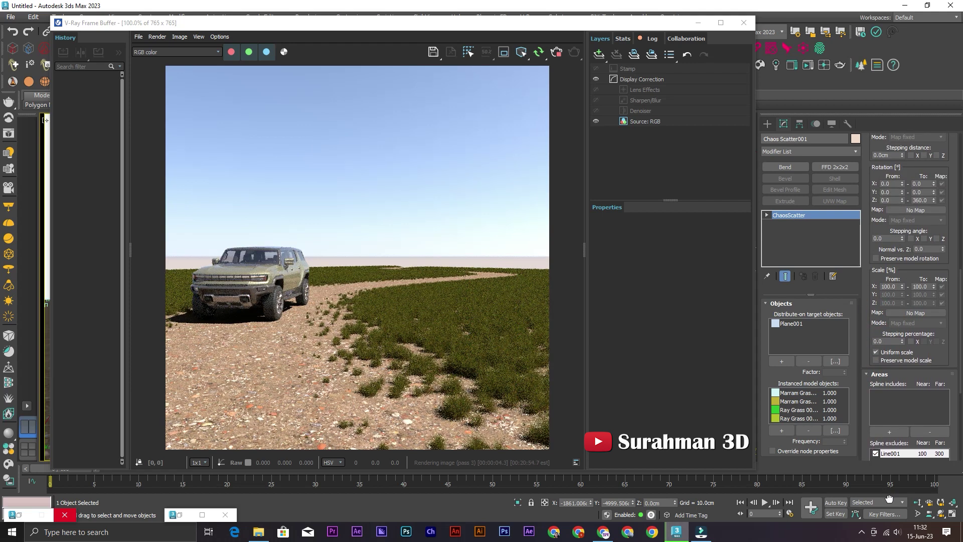
{"action": "left_click_drag", "start_coordinate": [889, 498], "coordinate": [896, 493]}
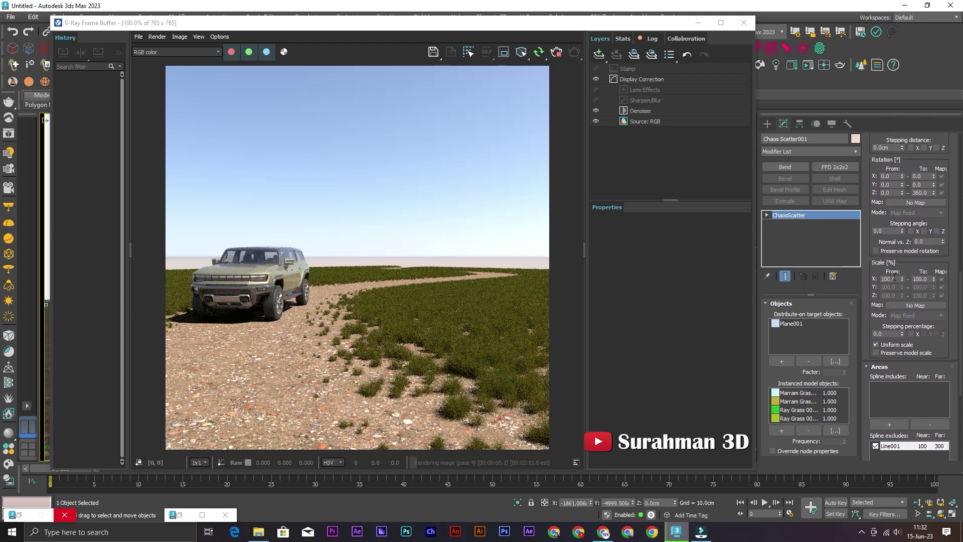
Set the grass scatter's Translation X range to 0 cm to 0 cm and re-render
{"action": "left_click_drag", "start_coordinate": [879, 159], "coordinate": [884, 335]}
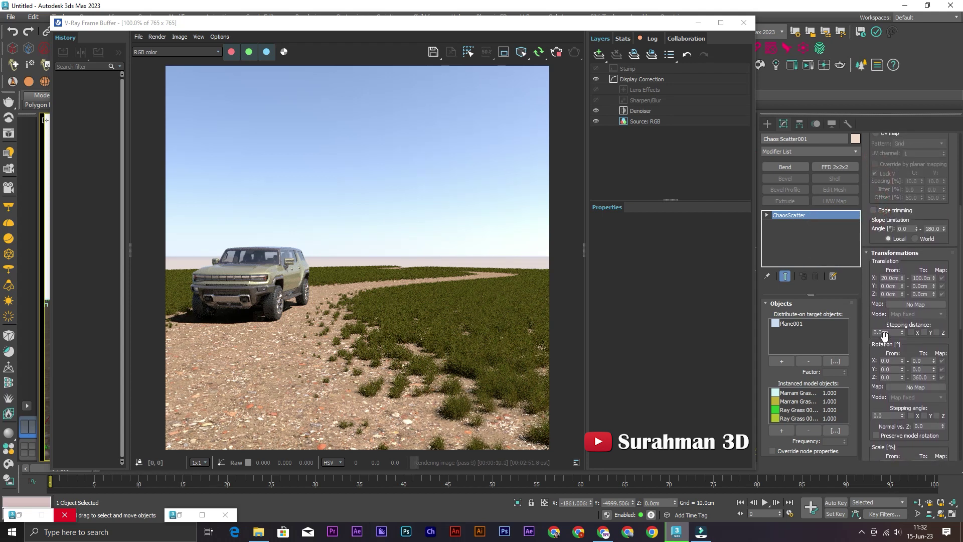
{"action": "left_click", "coordinate": [898, 278]}
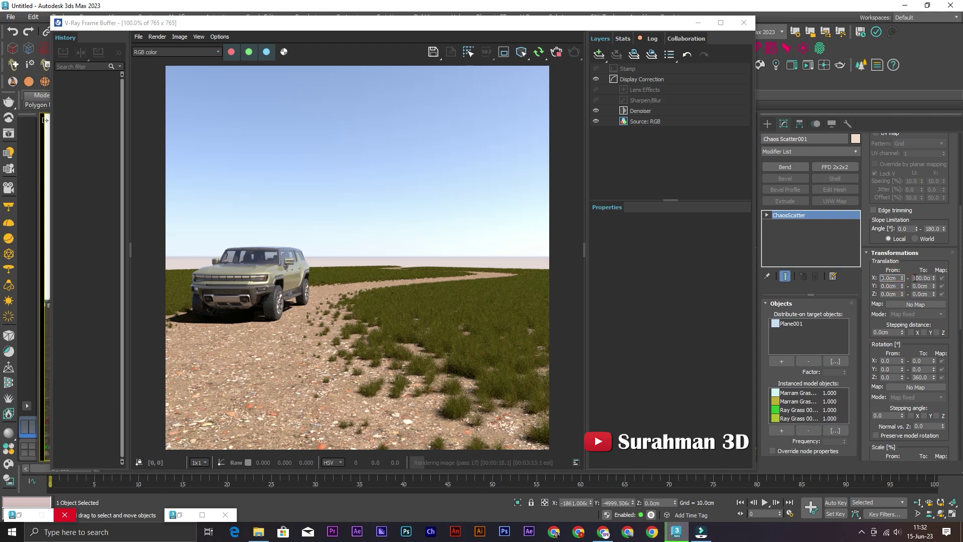
{"action": "type", "text": "0"}
{"action": "left_click", "coordinate": [916, 260]}
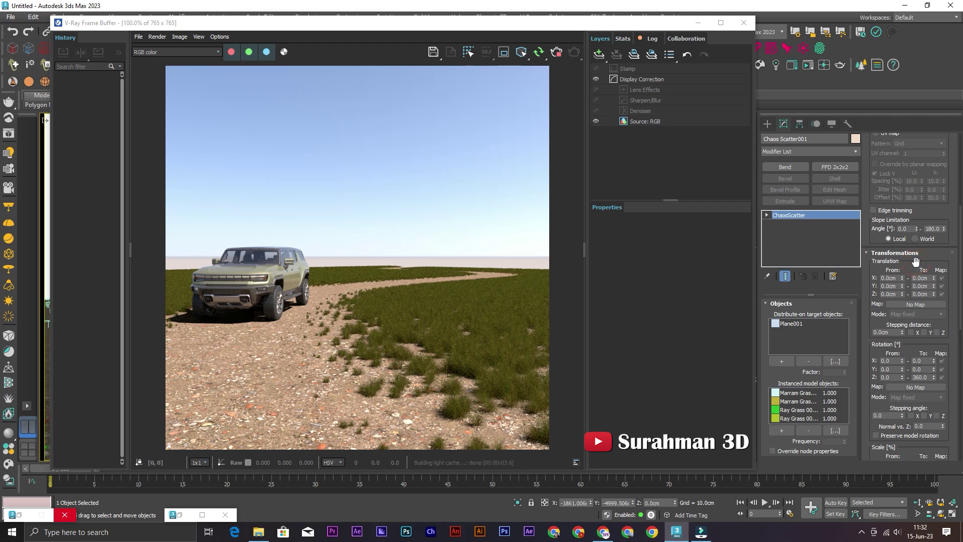
{"action": "left_click", "coordinate": [385, 186]}
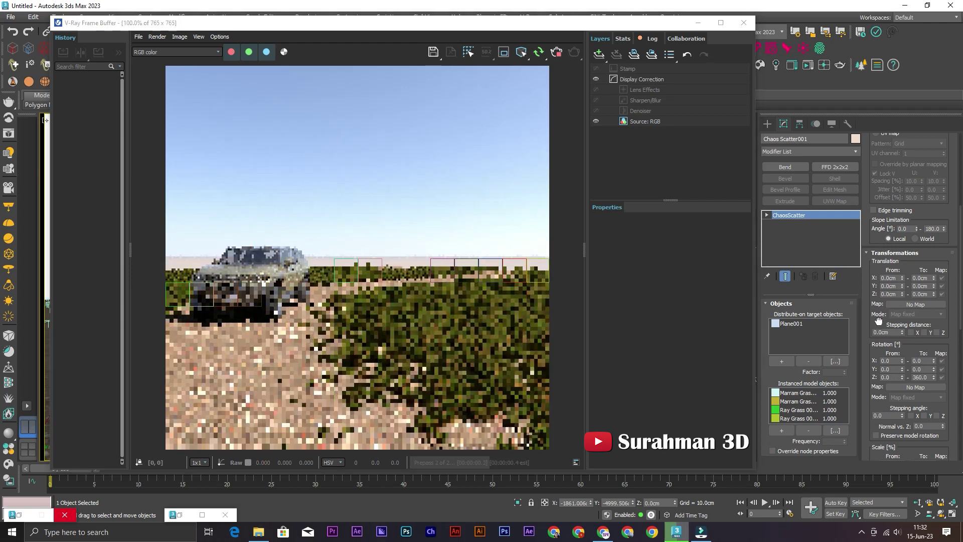
Select Line001 in the Spline excludes list and move the frame buffer off the Top view
{"action": "left_click_drag", "start_coordinate": [908, 371], "coordinate": [912, 236]}
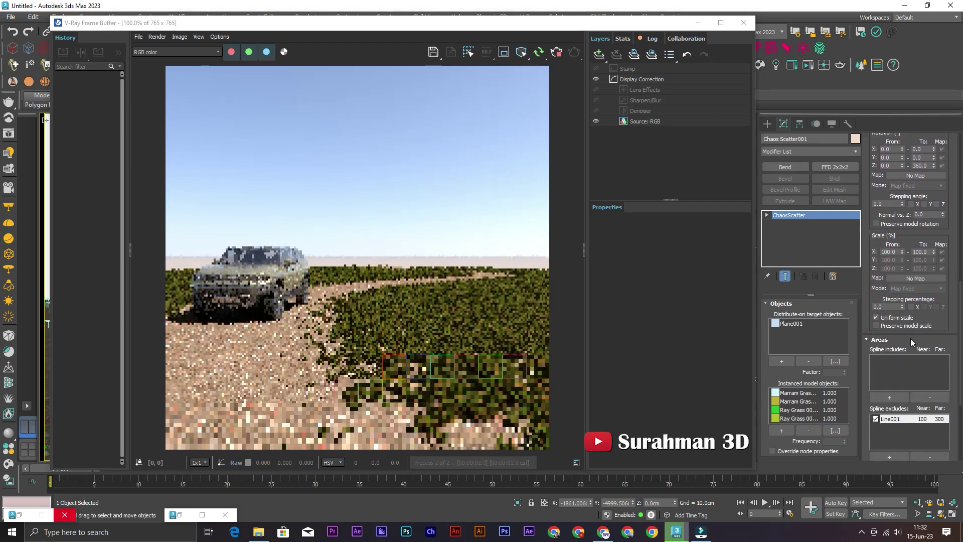
{"action": "left_click_drag", "start_coordinate": [915, 332], "coordinate": [916, 177]}
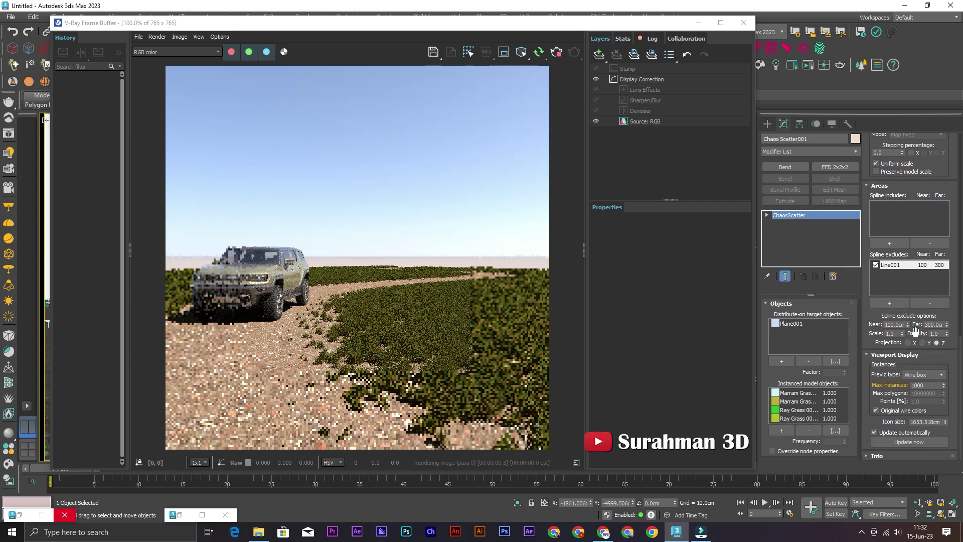
{"action": "left_click", "coordinate": [905, 266]}
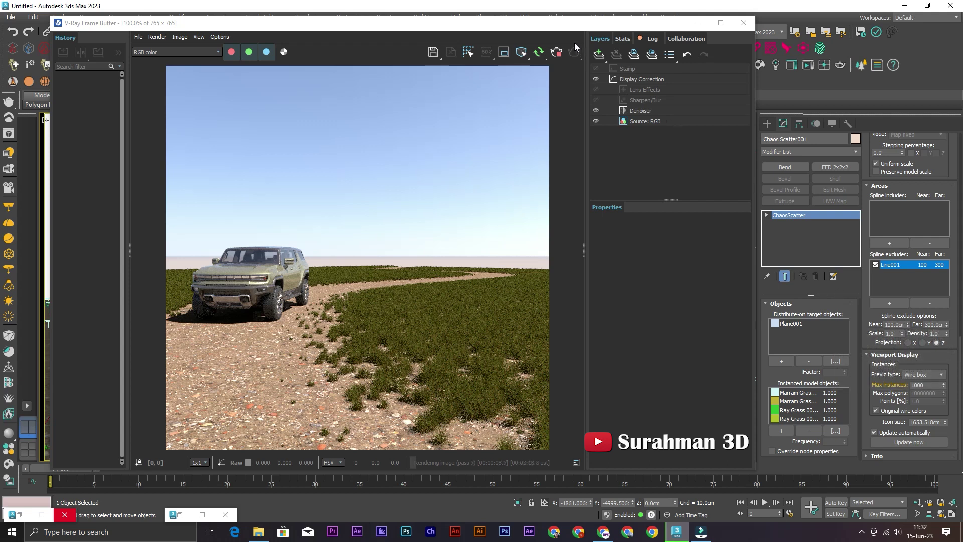
{"action": "left_click_drag", "start_coordinate": [580, 30], "coordinate": [608, 73]}
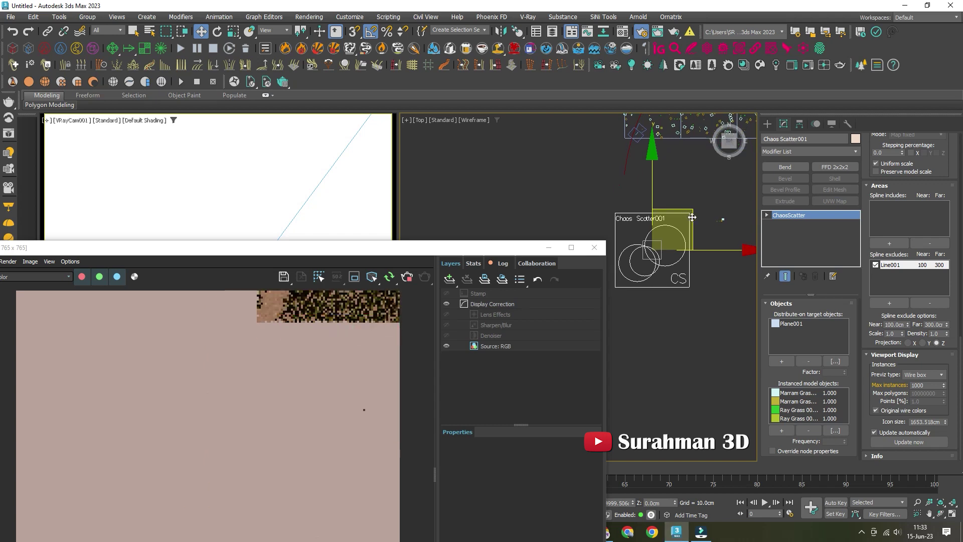
Clone Chaos Scatter001 as Chaos Scatter002 and remove Line001 from the copy's spline excludes
{"action": "left_click_drag", "start_coordinate": [692, 217], "coordinate": [580, 213], "text": "shift"}
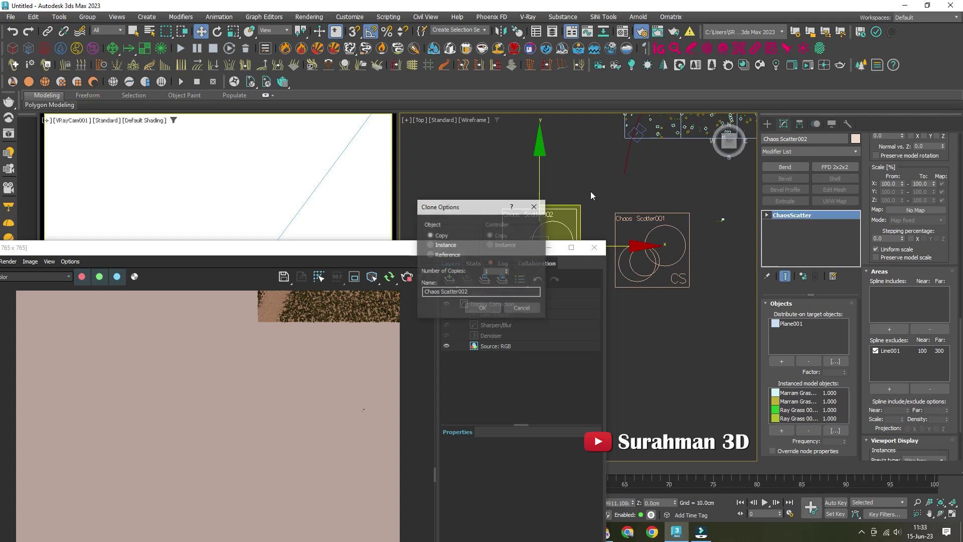
{"action": "left_click", "coordinate": [484, 308]}
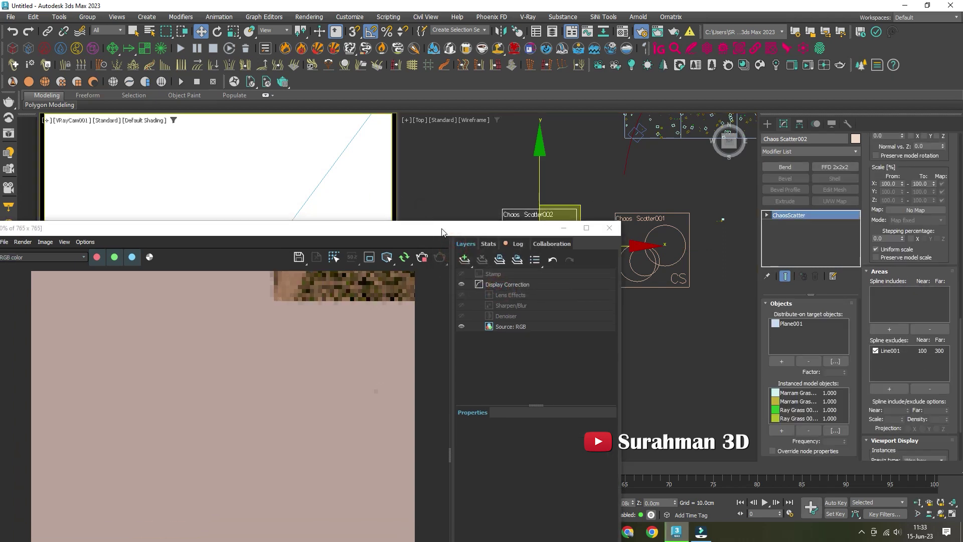
{"action": "left_click", "coordinate": [892, 352]}
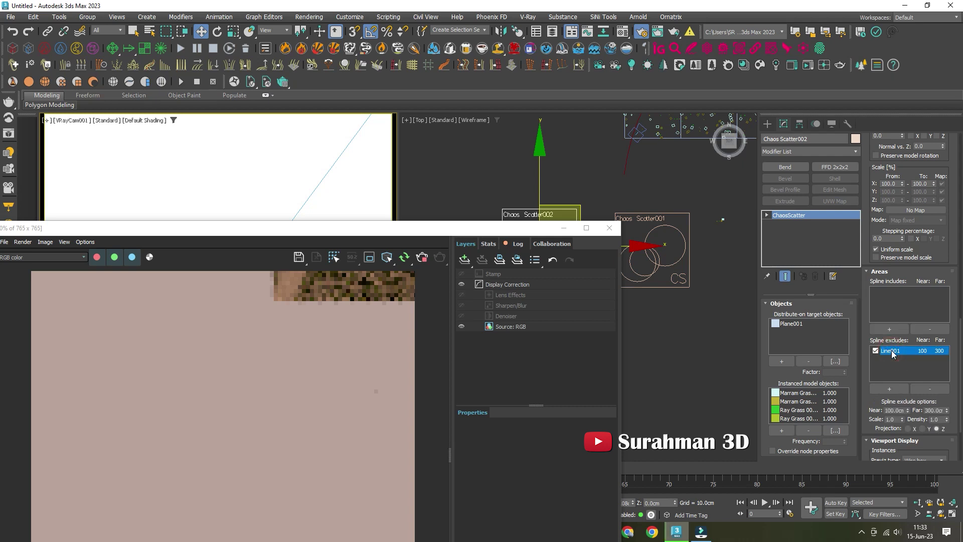
{"action": "left_click", "coordinate": [930, 390]}
{"action": "middle_click_drag", "start_coordinate": [696, 183], "coordinate": [691, 218]}
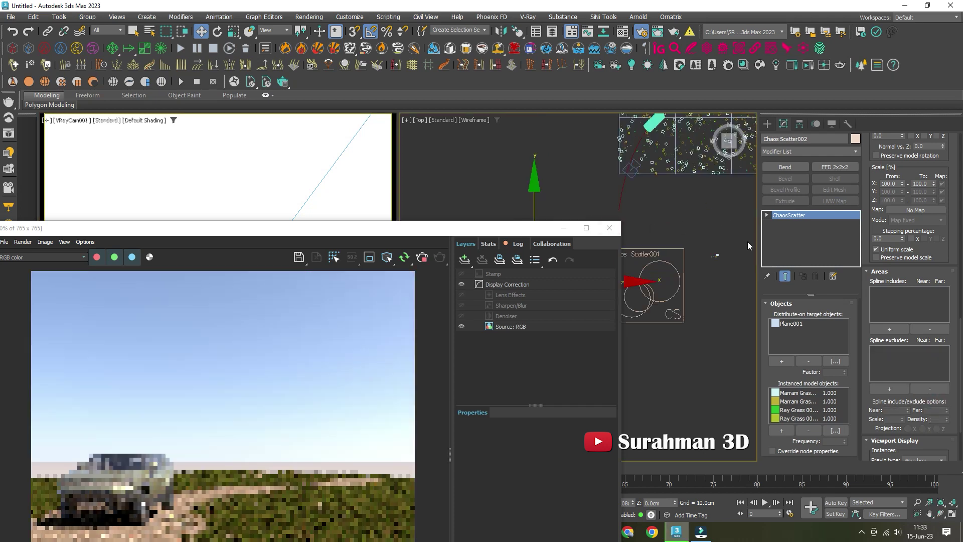
{"action": "left_click_drag", "start_coordinate": [546, 235], "coordinate": [500, 156]}
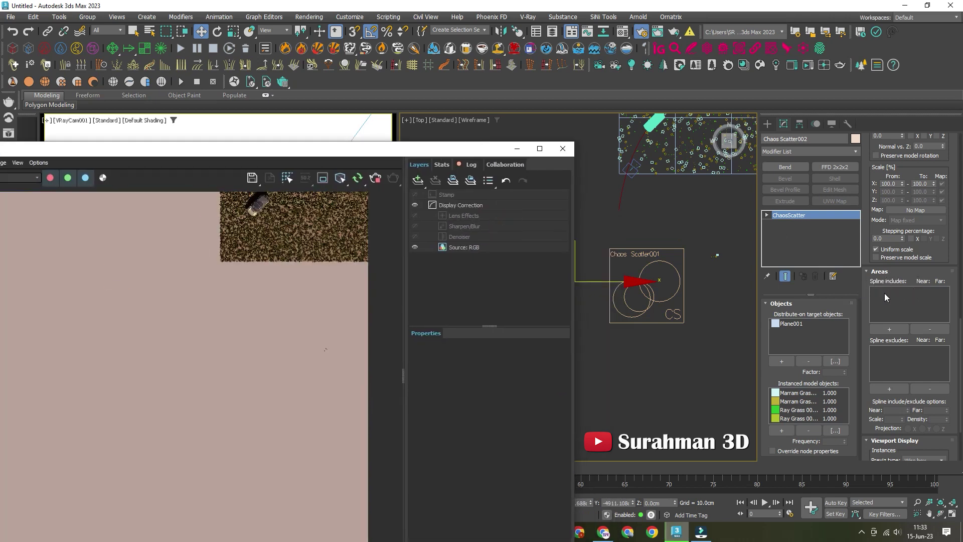
Pick Line001 as a spline include for Chaos Scatter002
{"action": "left_click", "coordinate": [896, 328]}
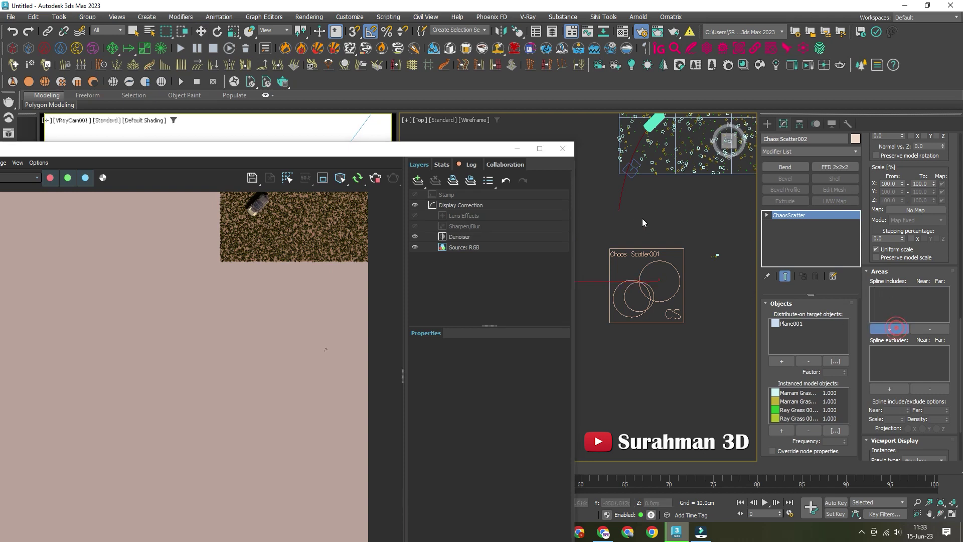
{"action": "left_click", "coordinate": [620, 204]}
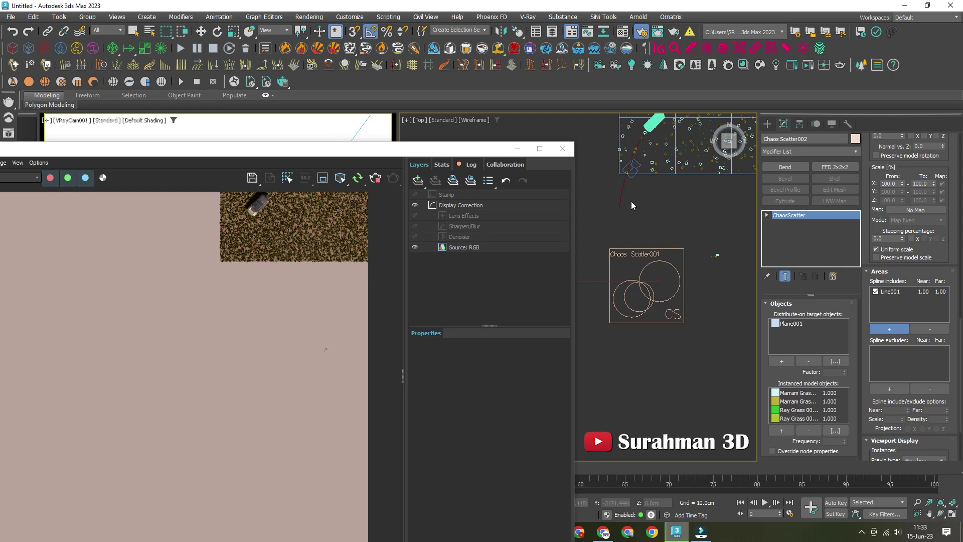
{"action": "left_click", "coordinate": [886, 294]}
{"action": "left_click", "coordinate": [344, 140]}
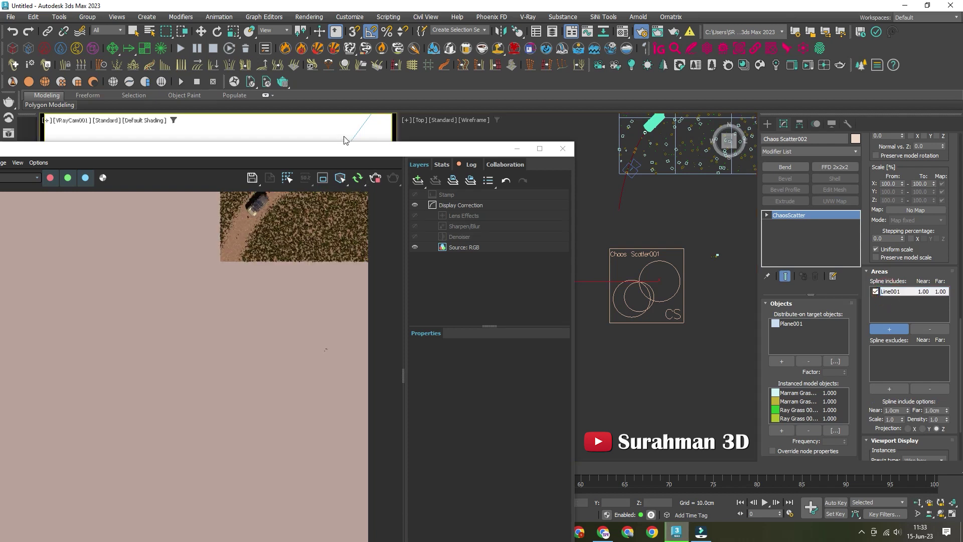
{"action": "left_click_drag", "start_coordinate": [344, 145], "coordinate": [382, 112]}
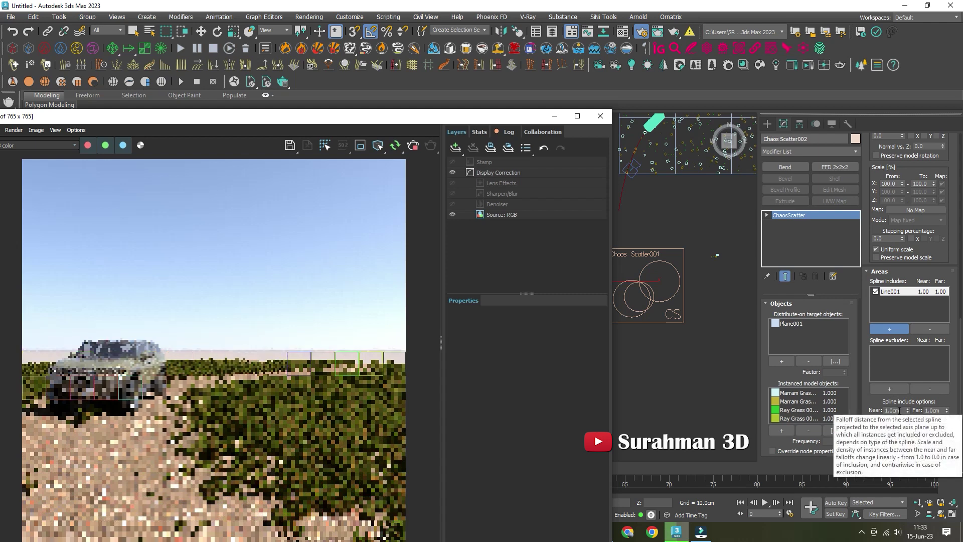
Set Chaos Scatter002's Line001 include falloff to 30 cm near and 50 cm far
{"action": "left_click_drag", "start_coordinate": [903, 411], "coordinate": [877, 409]}
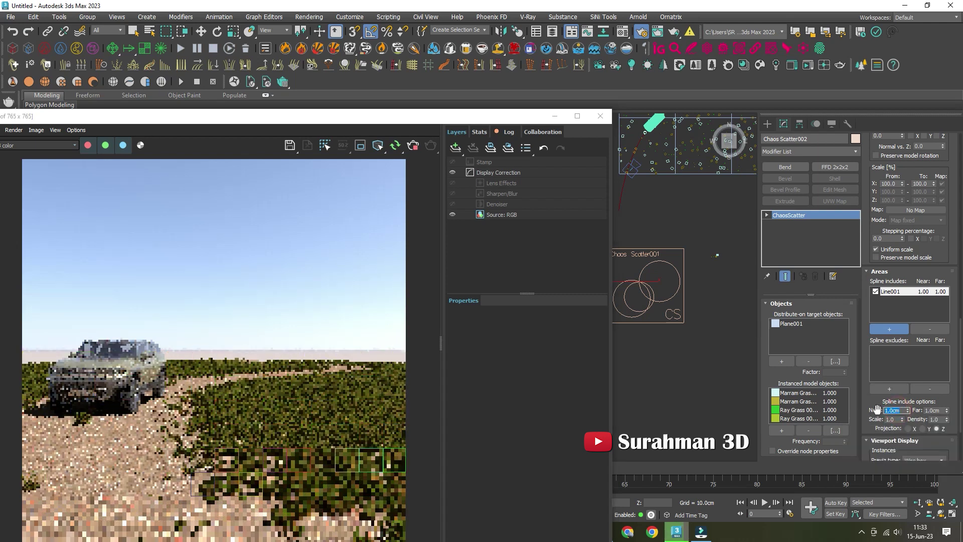
{"action": "type", "text": "50"}
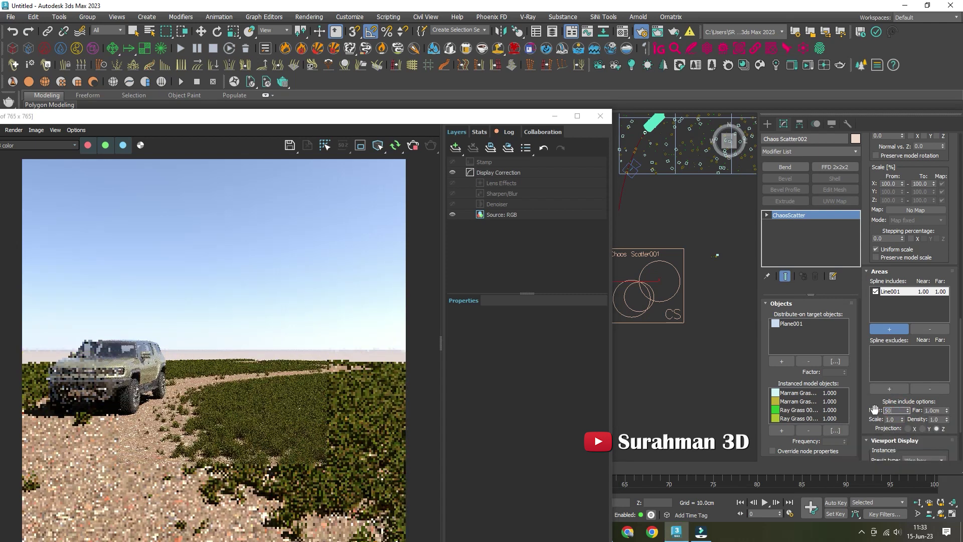
{"action": "left_click", "coordinate": [882, 406]}
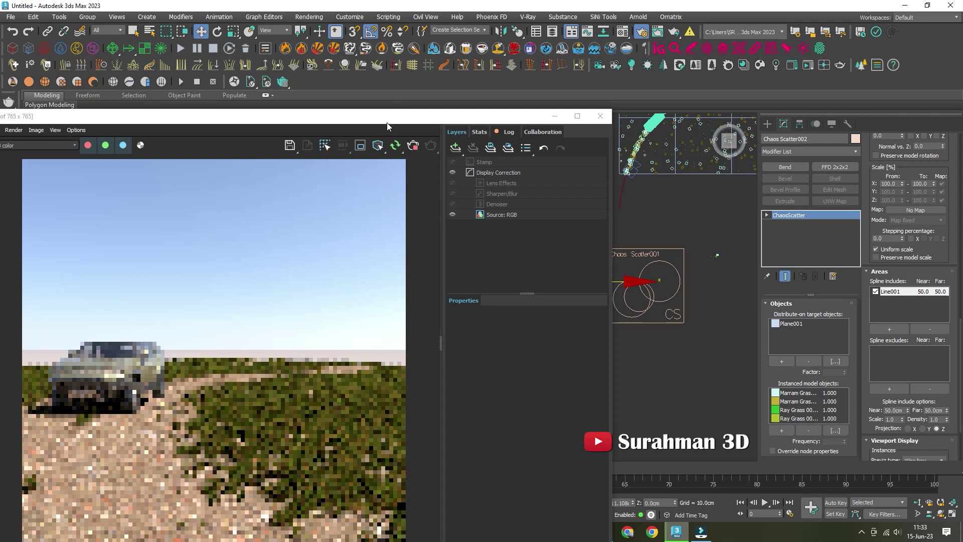
{"action": "left_click_drag", "start_coordinate": [387, 126], "coordinate": [402, 103]}
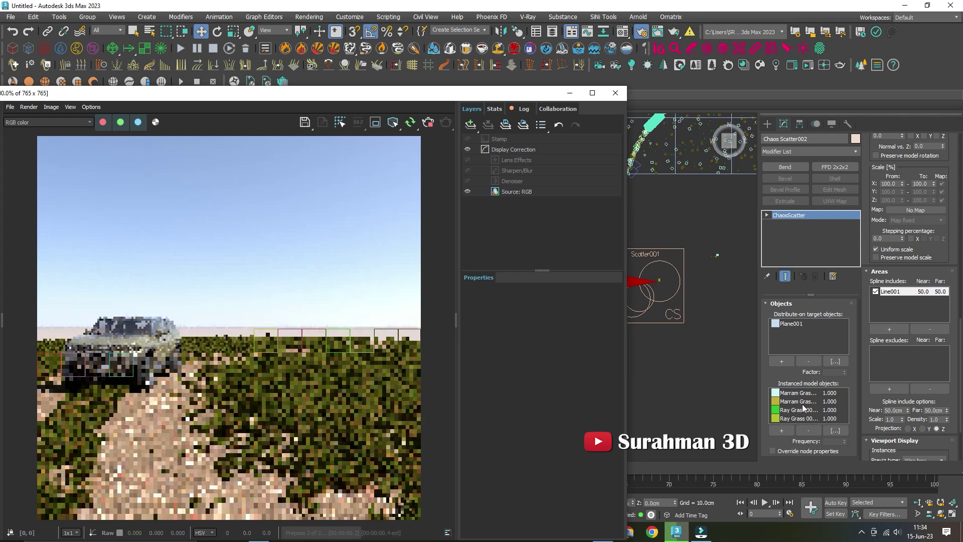
{"action": "double_click", "coordinate": [898, 411]}
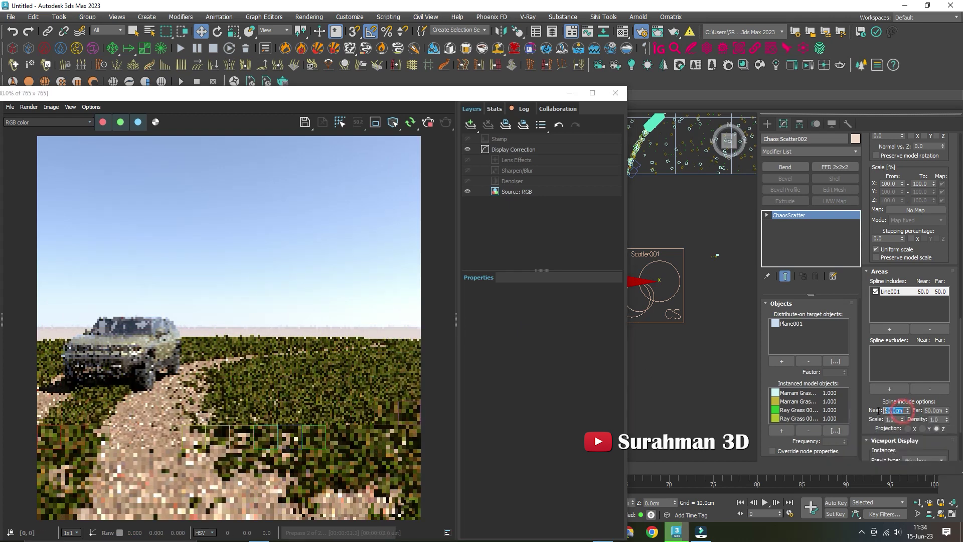
{"action": "type", "text": "30"}
{"action": "key", "text": "Return"}
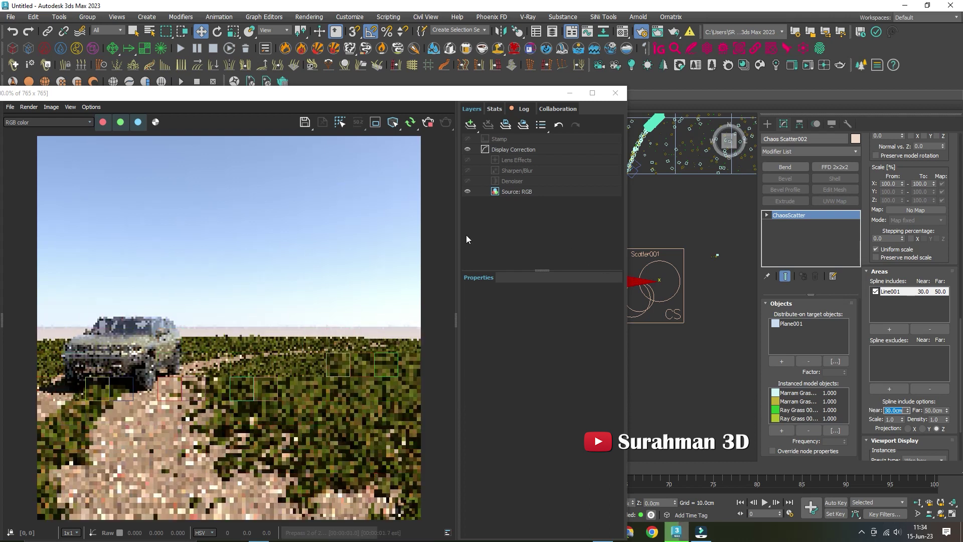
{"action": "left_click", "coordinate": [669, 257]}
Reduce Chaos Scatter001's Line001 exclusion near distance from 100 cm to 70 cm
{"action": "middle_click_drag", "start_coordinate": [679, 230], "coordinate": [662, 276]}
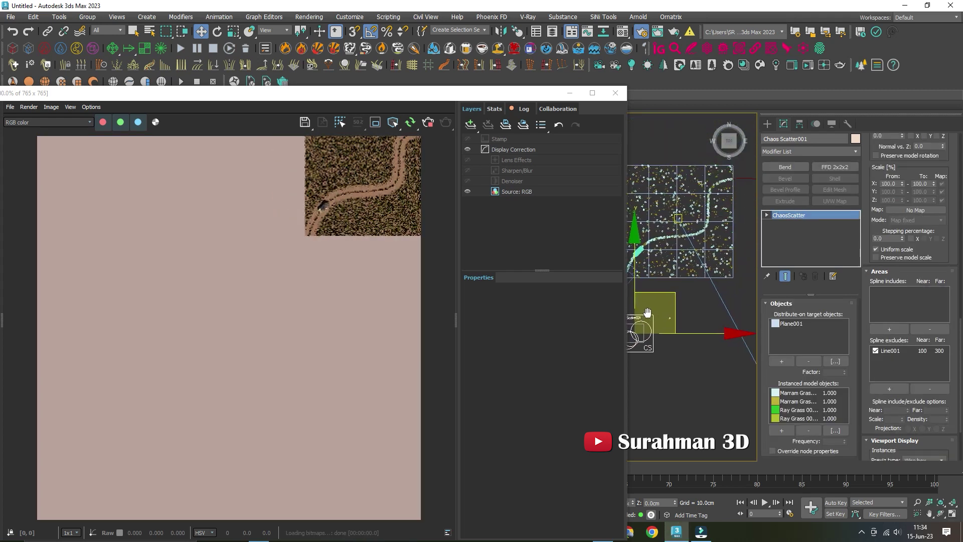
{"action": "scroll", "coordinate": [662, 275], "scroll_direction": "up", "scroll_amount": 2}
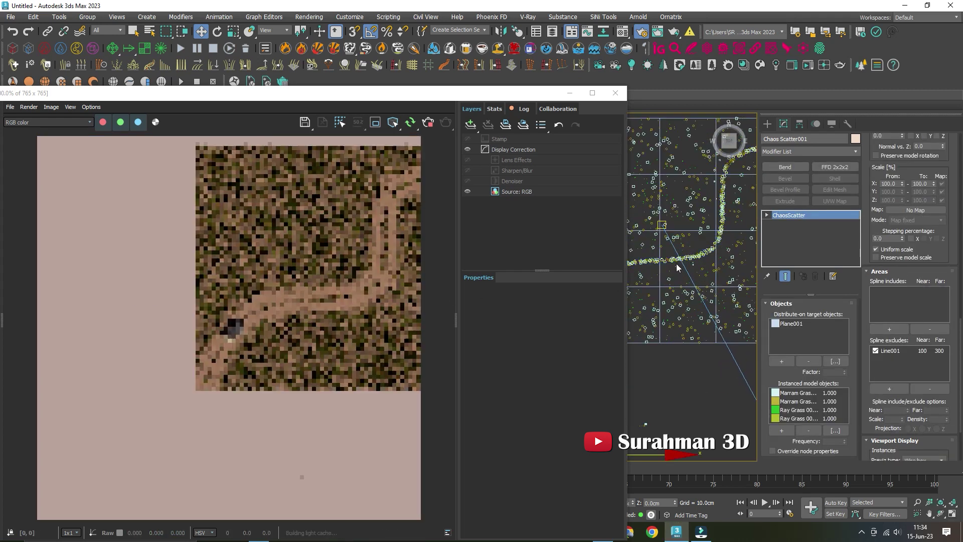
{"action": "middle_click_drag", "start_coordinate": [662, 275], "coordinate": [652, 279]}
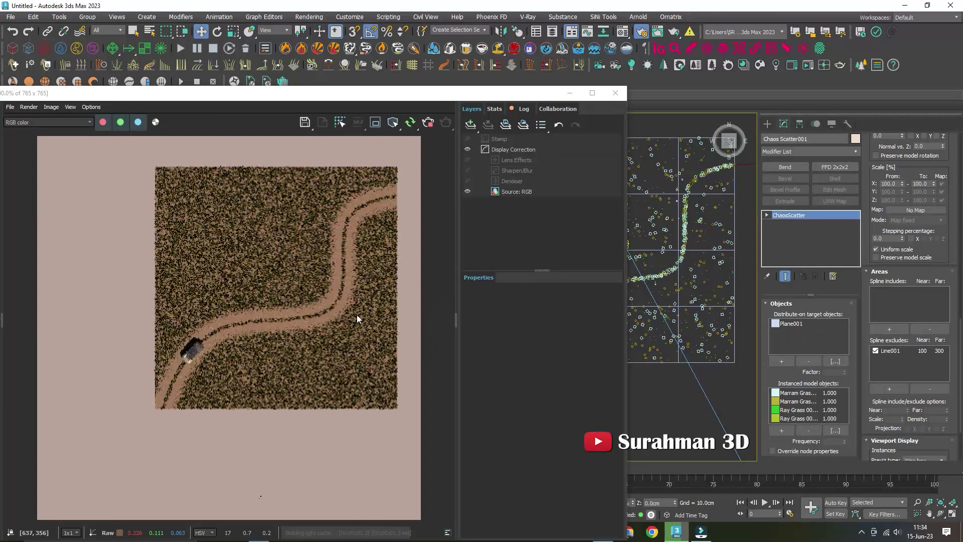
{"action": "scroll", "coordinate": [357, 314], "scroll_direction": "up", "scroll_amount": 3}
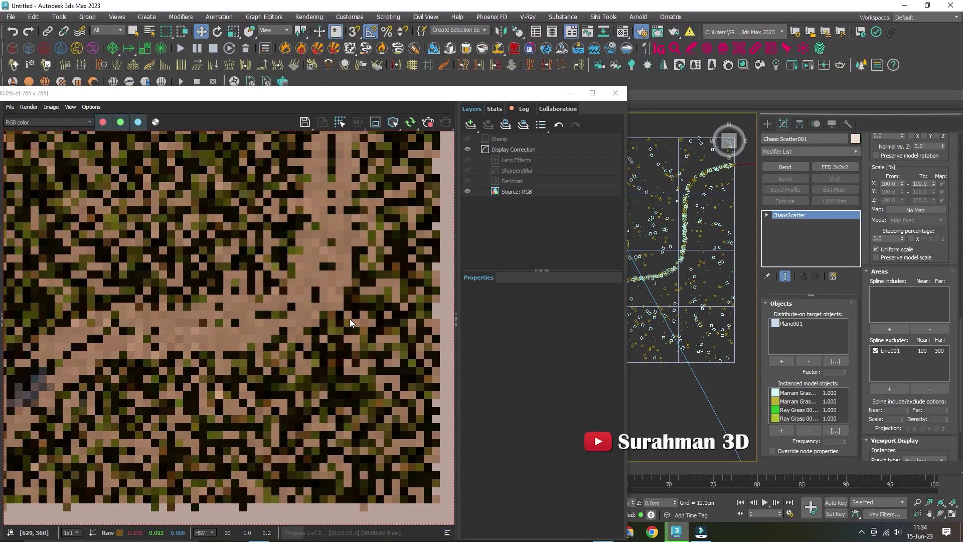
{"action": "scroll", "coordinate": [350, 318], "scroll_direction": "down", "scroll_amount": 3}
{"action": "left_click_drag", "start_coordinate": [500, 97], "coordinate": [451, 88]}
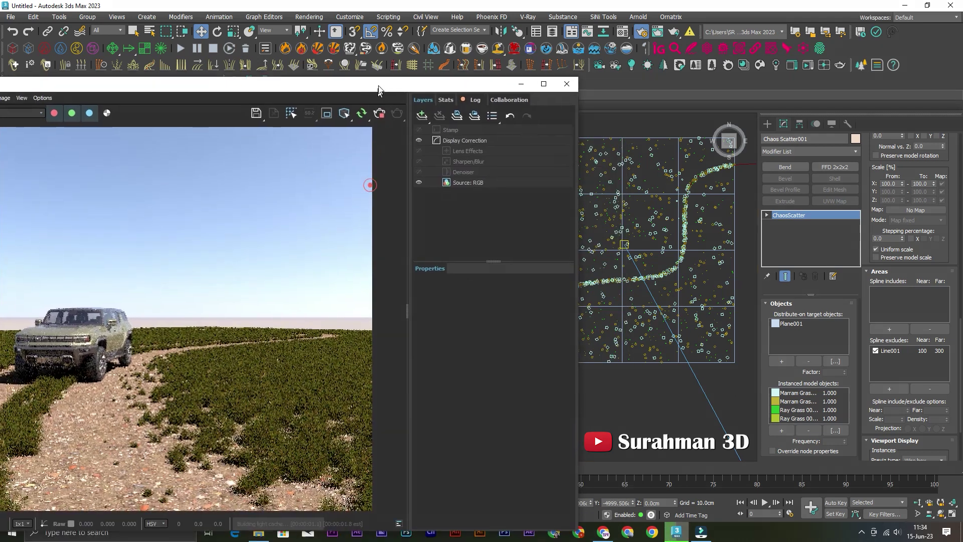
{"action": "left_click_drag", "start_coordinate": [379, 91], "coordinate": [406, 65]}
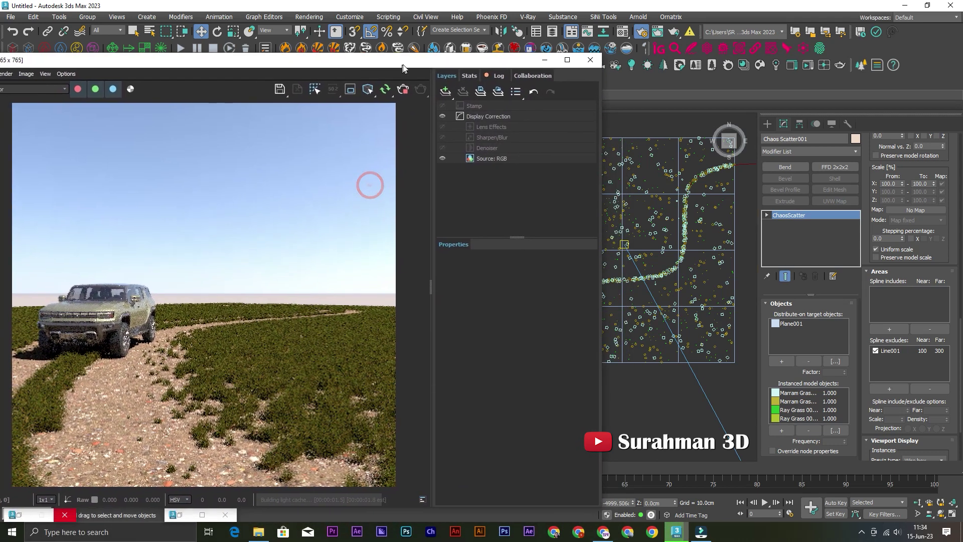
{"action": "left_click", "coordinate": [898, 351]}
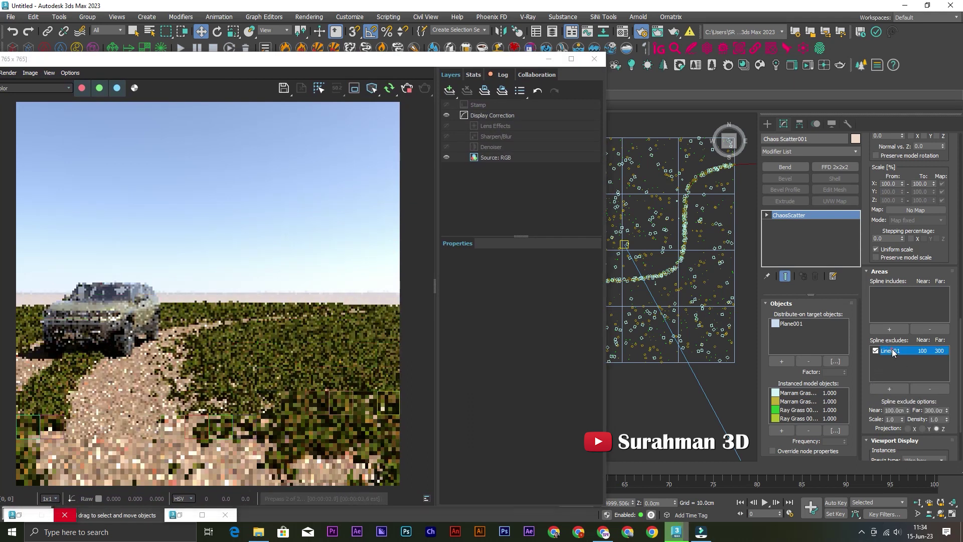
{"action": "left_click", "coordinate": [886, 410]}
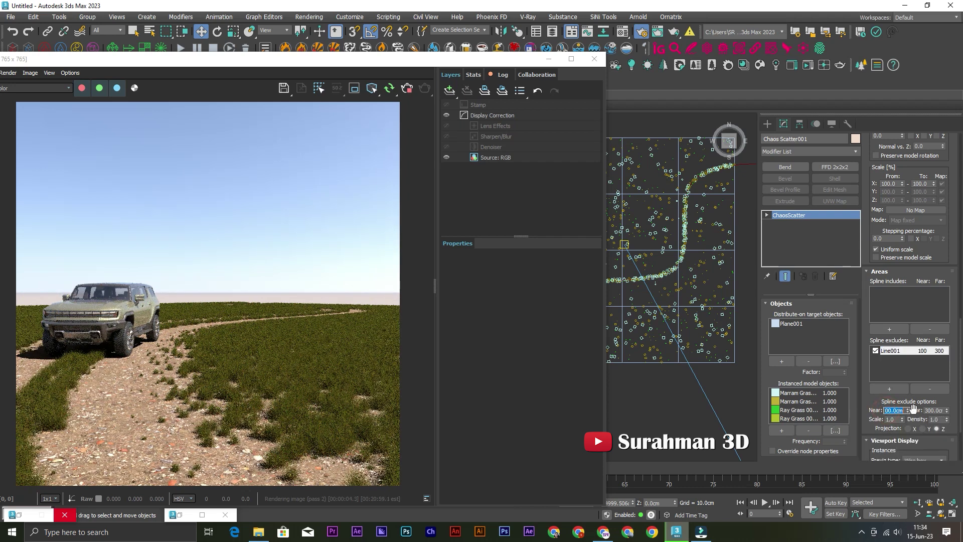
{"action": "type", "text": "70"}
{"action": "key", "text": "Return"}
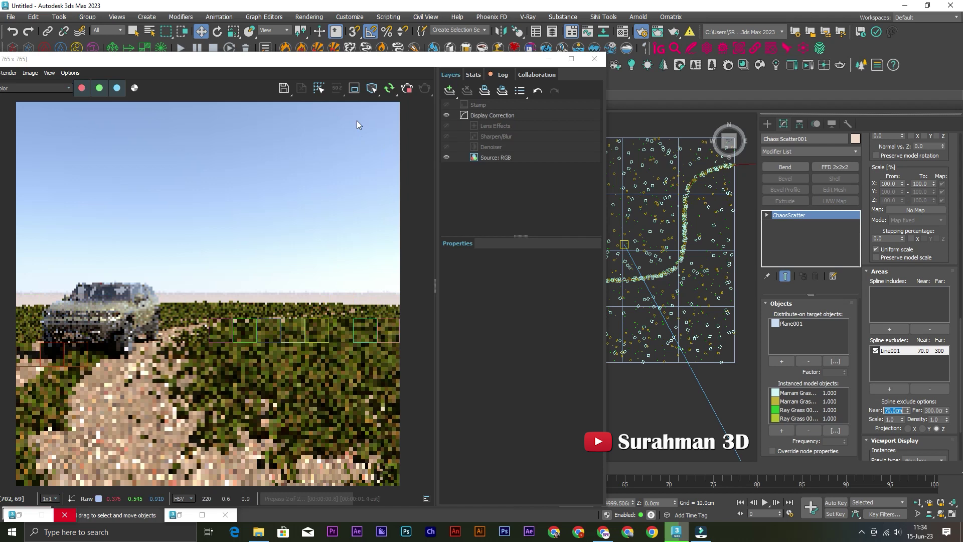
{"action": "mouse_move", "coordinate": [332, 64]}
{"action": "left_mouse_down"}
{"action": "mouse_move", "coordinate": [506, 56]}
{"action": "mouse_move", "coordinate": [233, 71]}
{"action": "left_mouse_up"}
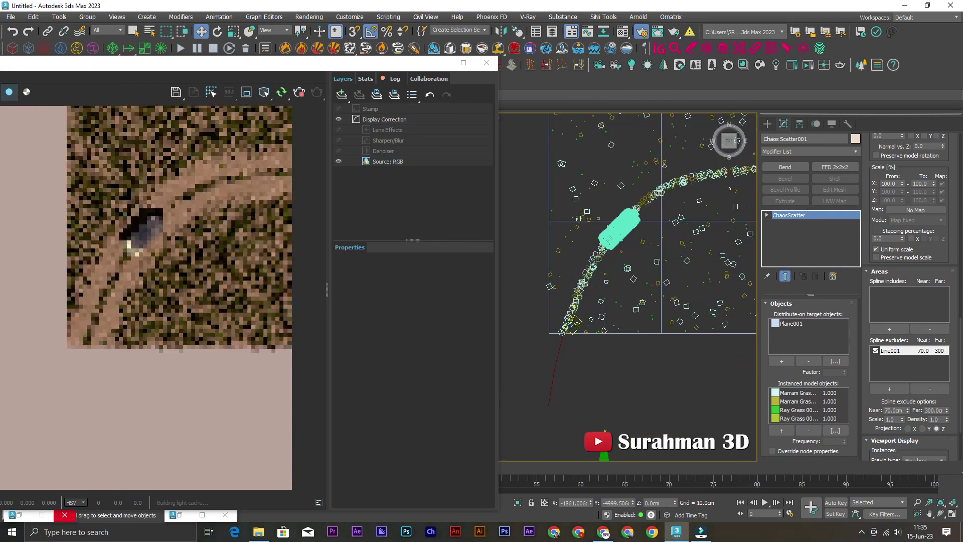
Shift VRayCam001 slightly left, rotate it 10° about Z, and render with Shift+Q
{"action": "scroll", "coordinate": [595, 293], "scroll_direction": "up", "scroll_amount": 5}
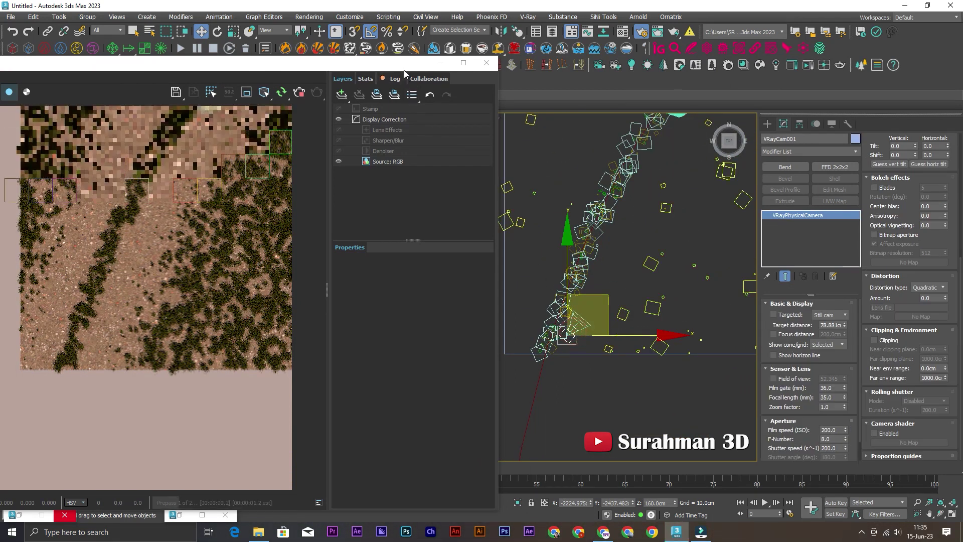
{"action": "left_click_drag", "start_coordinate": [281, 62], "coordinate": [283, 376]}
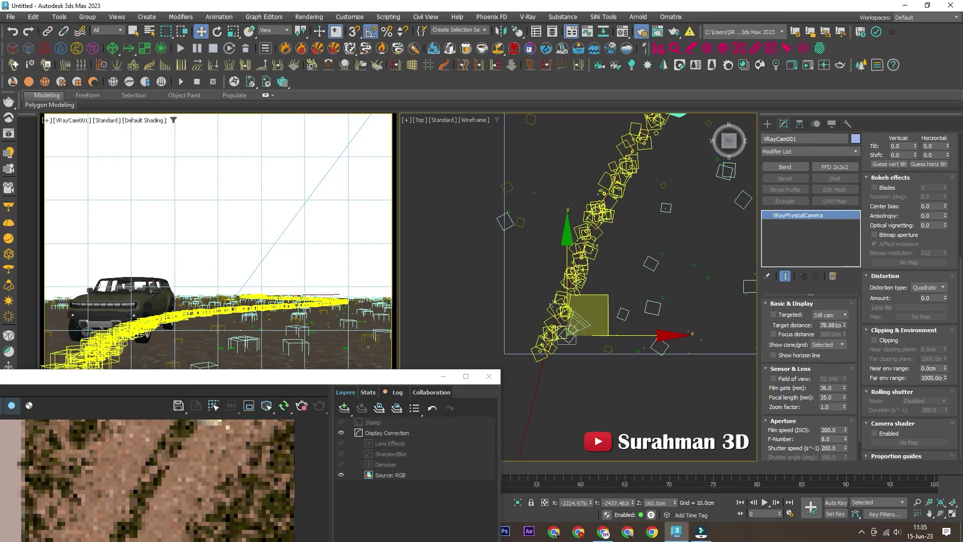
{"action": "left_click_drag", "start_coordinate": [607, 305], "coordinate": [579, 297]}
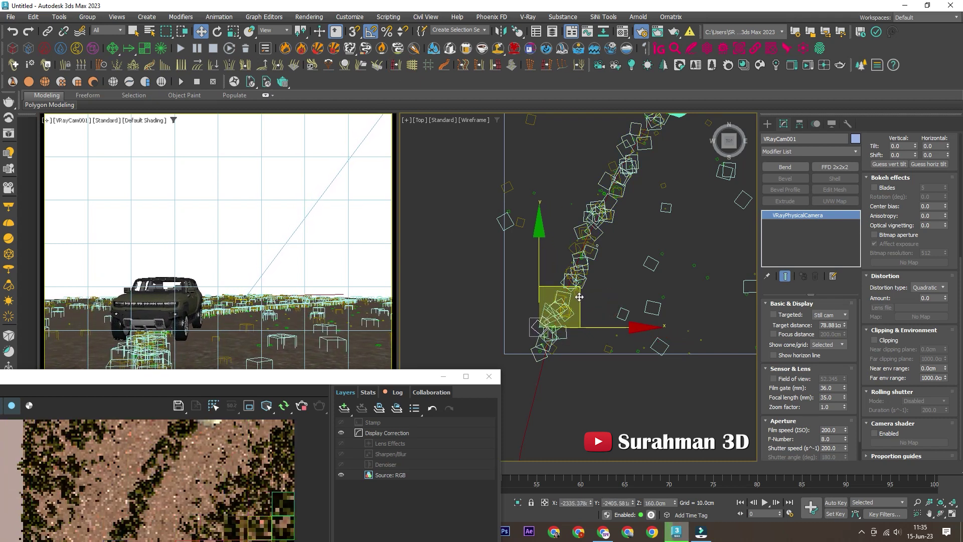
{"action": "key", "text": "e"}
{"action": "left_click_drag", "start_coordinate": [628, 295], "coordinate": [627, 291]}
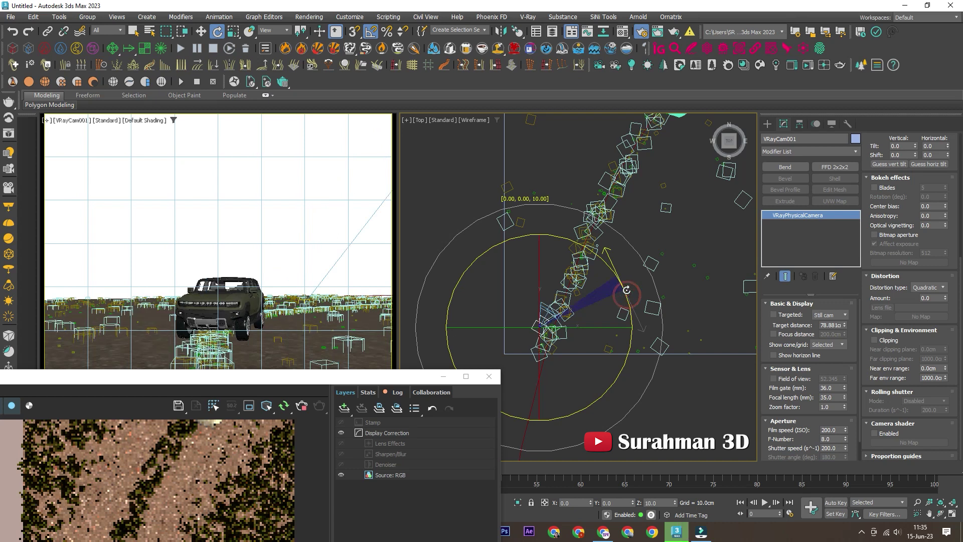
{"action": "key", "text": "shift+q"}
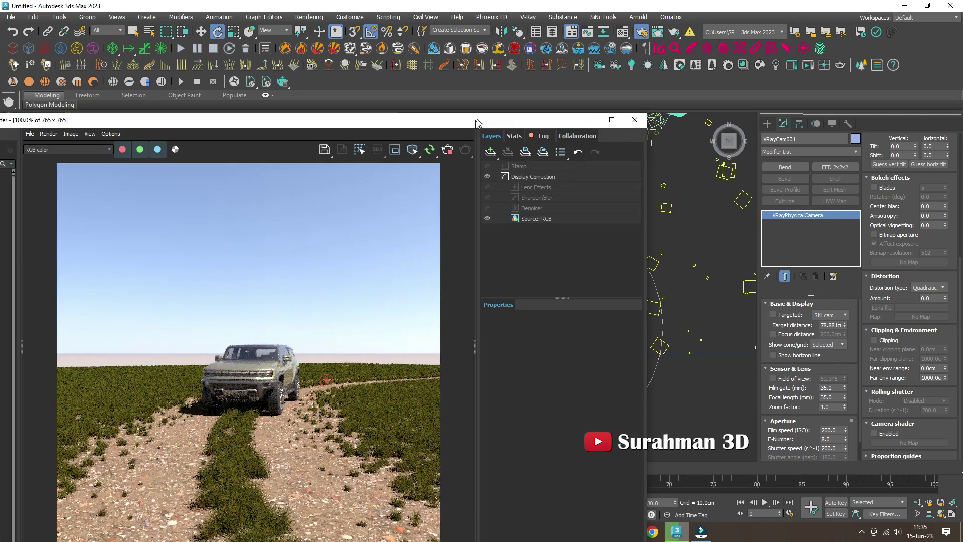
{"action": "left_click_drag", "start_coordinate": [478, 123], "coordinate": [490, 113]}
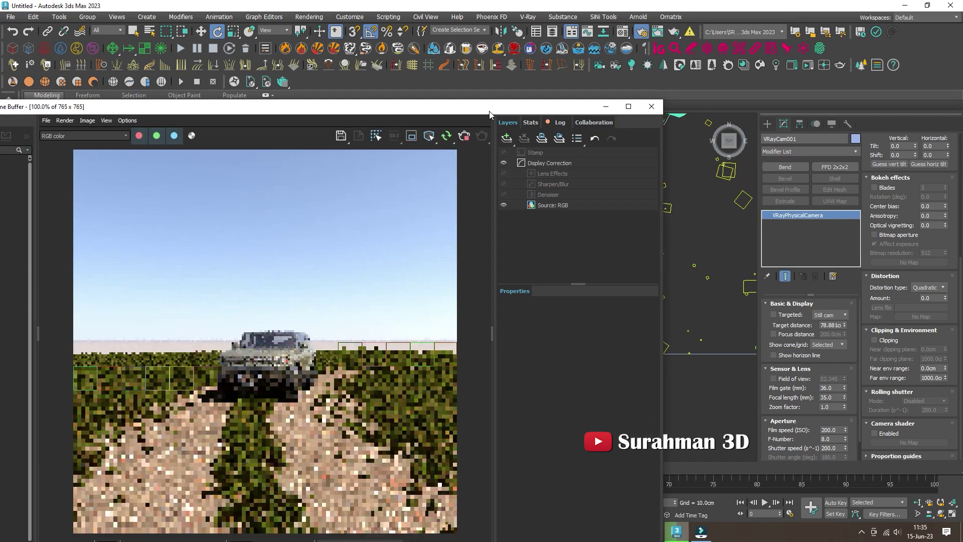
{"action": "left_click_drag", "start_coordinate": [490, 112], "coordinate": [522, 64]}
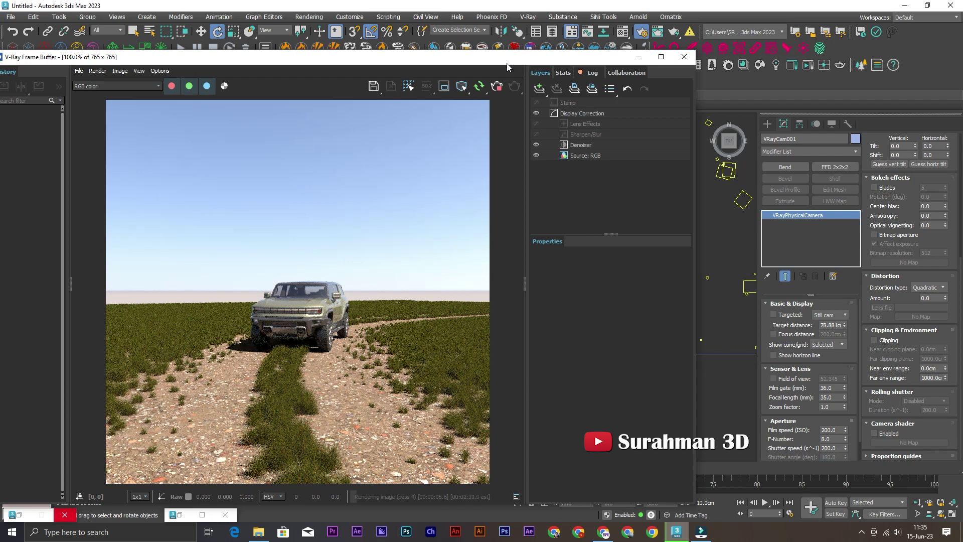
{"action": "left_click_drag", "start_coordinate": [448, 66], "coordinate": [492, 37]}
{"action": "scroll", "coordinate": [303, 342], "scroll_direction": "up", "scroll_amount": 1}
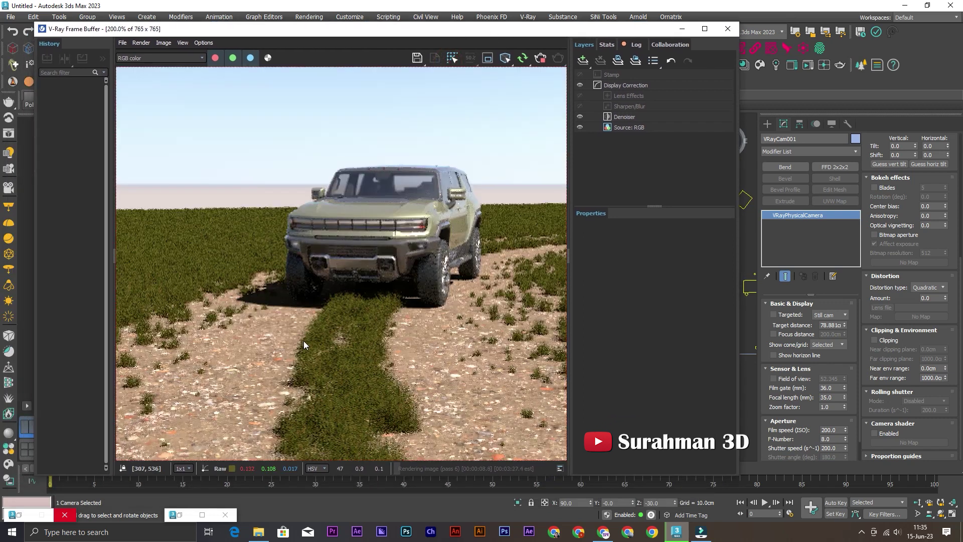
{"action": "scroll", "coordinate": [390, 308], "scroll_direction": "down", "scroll_amount": 1}
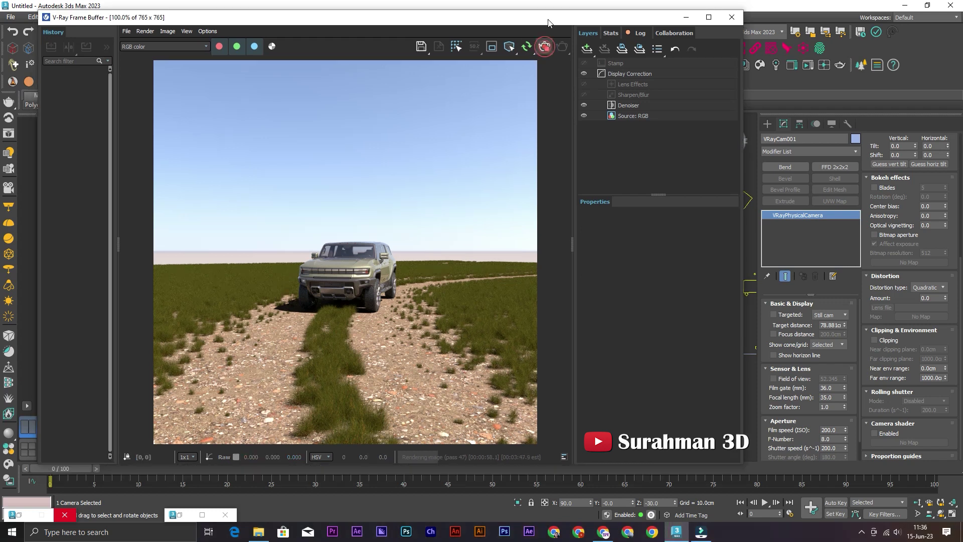
Move the V-Ray Frame Buffer out of the way and select Chaos Scatter001 in the Top view
{"action": "mouse_move", "coordinate": [548, 22]}
{"action": "left_mouse_down"}
{"action": "mouse_move", "coordinate": [383, 222]}
{"action": "mouse_move", "coordinate": [417, 323]}
{"action": "left_mouse_up"}
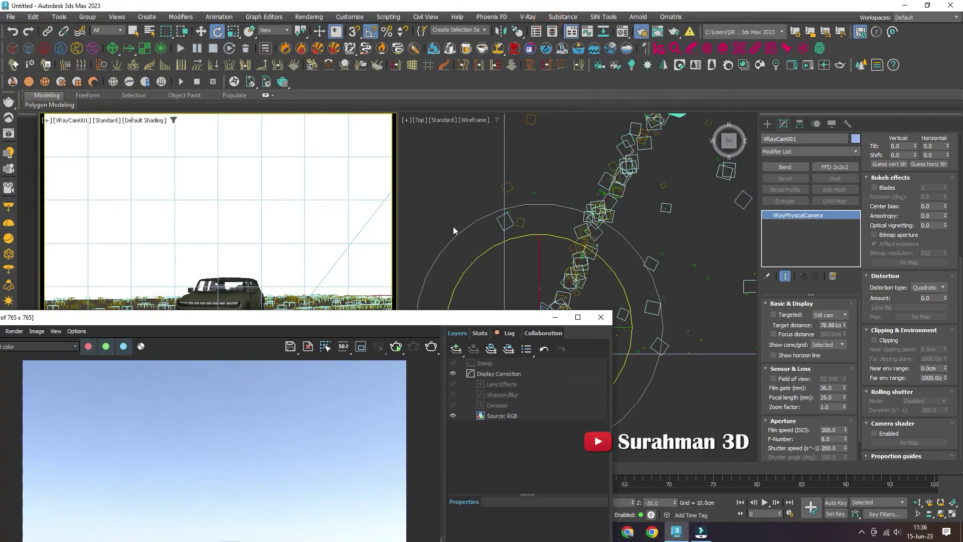
{"action": "left_click", "coordinate": [580, 204]}
{"action": "left_click_drag", "start_coordinate": [275, 322], "coordinate": [377, 418]}
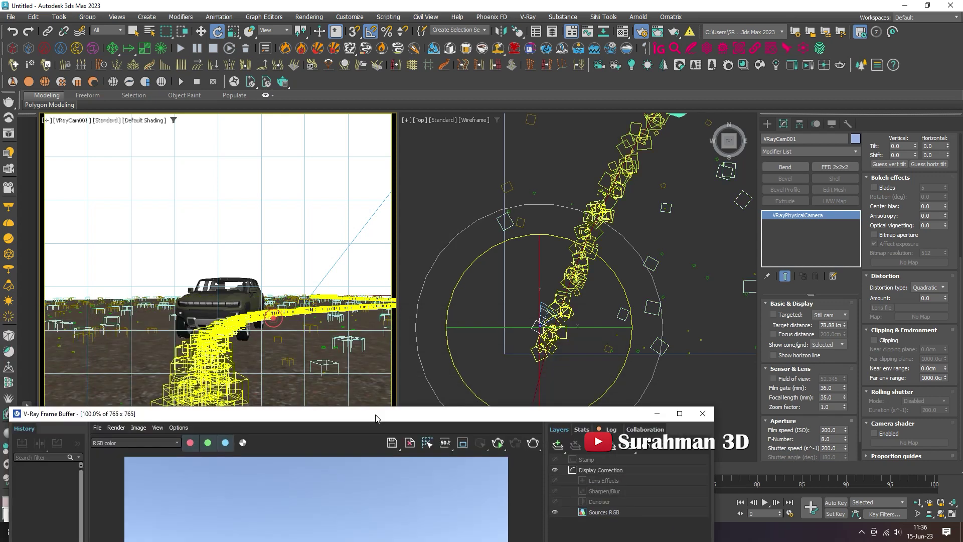
{"action": "left_click", "coordinate": [201, 32]}
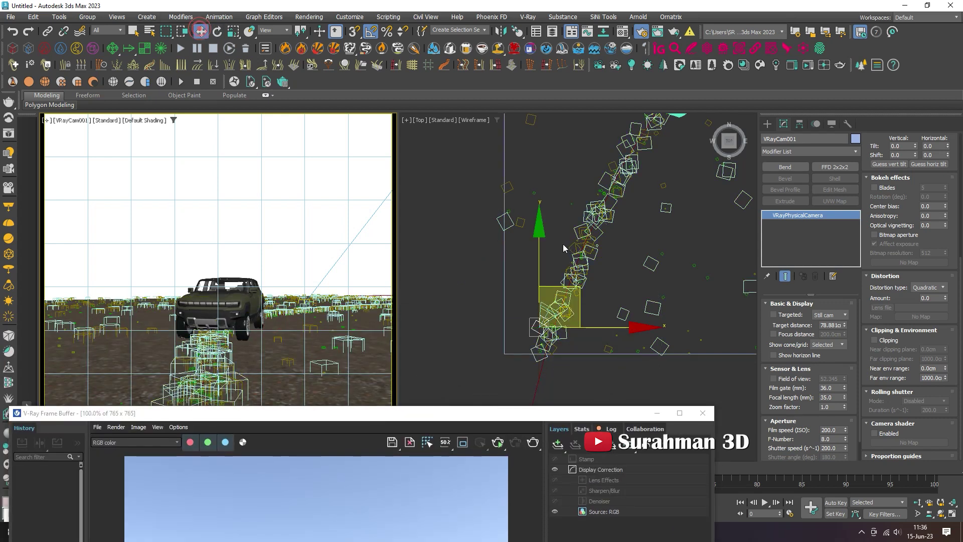
{"action": "scroll", "coordinate": [563, 243], "scroll_direction": "down", "scroll_amount": 5}
{"action": "left_click", "coordinate": [531, 279]}
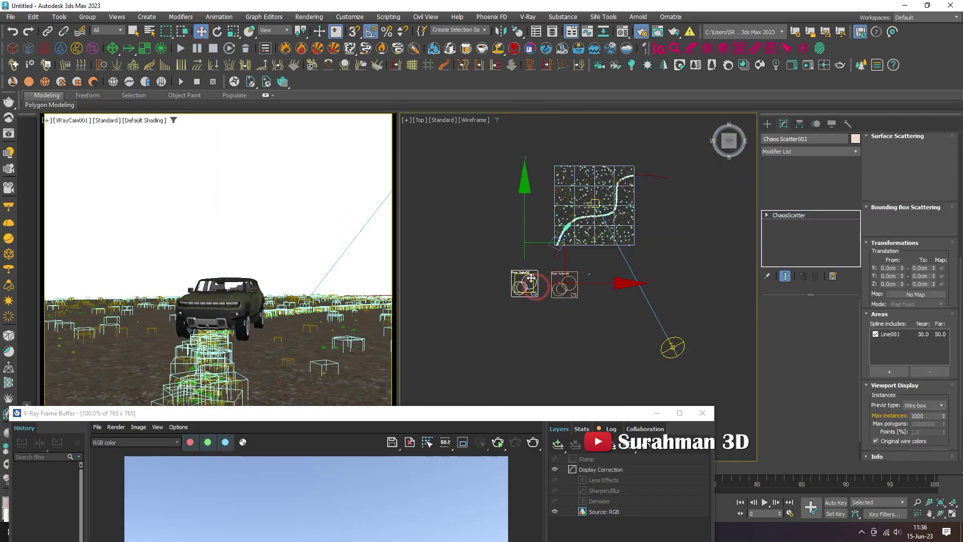
{"action": "scroll", "coordinate": [531, 279], "scroll_direction": "up", "scroll_amount": 3}
{"action": "scroll", "coordinate": [523, 276], "scroll_direction": "up", "scroll_amount": 2}
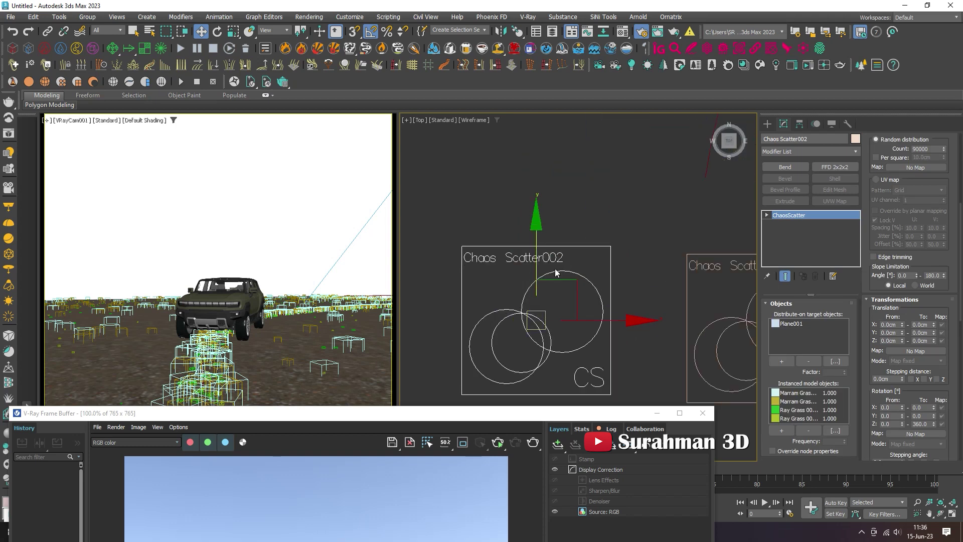
{"action": "left_click", "coordinate": [669, 249]}
{"action": "scroll", "coordinate": [602, 227], "scroll_direction": "down", "scroll_amount": 2}
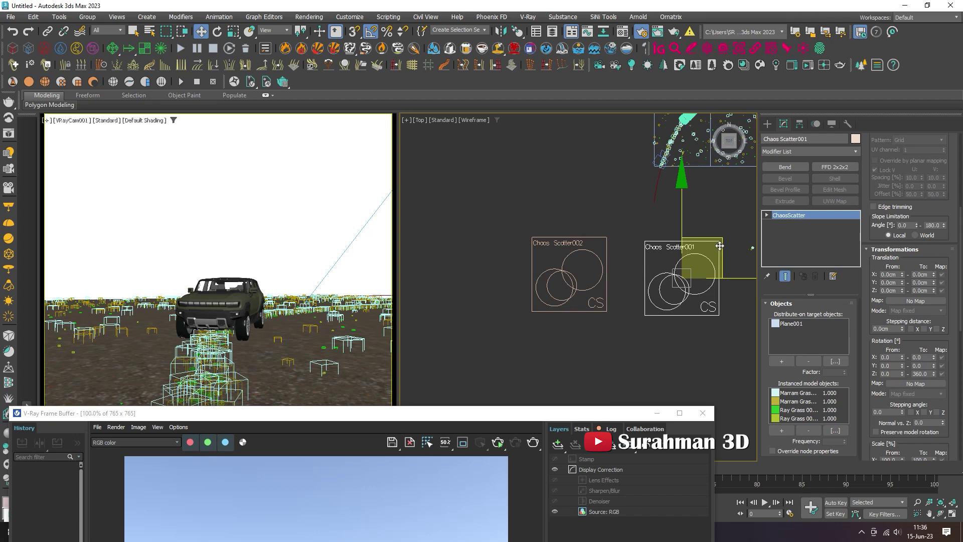
Clone the scatter as Chaos Scatter003 and remove all four grass instance models from it
{"action": "left_click_drag", "start_coordinate": [719, 246], "coordinate": [491, 209], "text": "shift"}
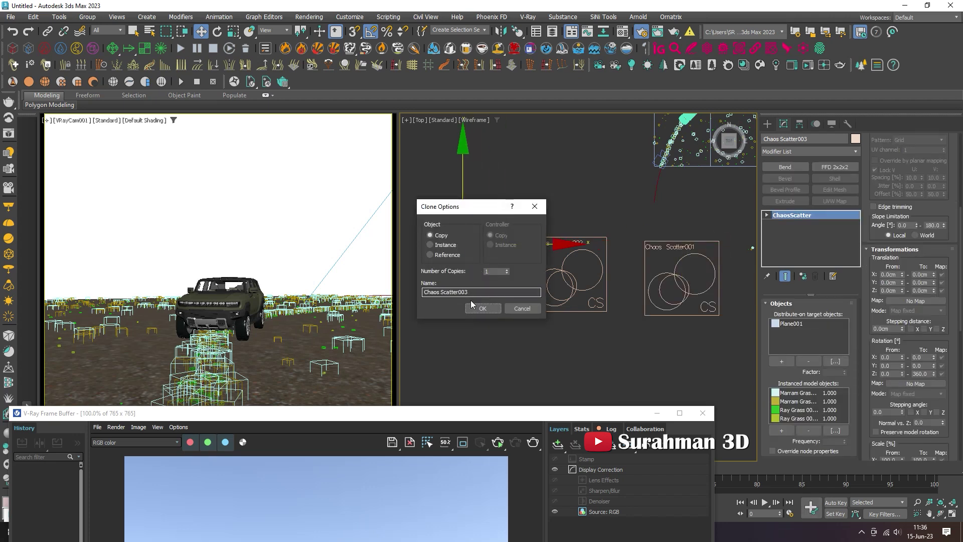
{"action": "left_click", "coordinate": [472, 304]}
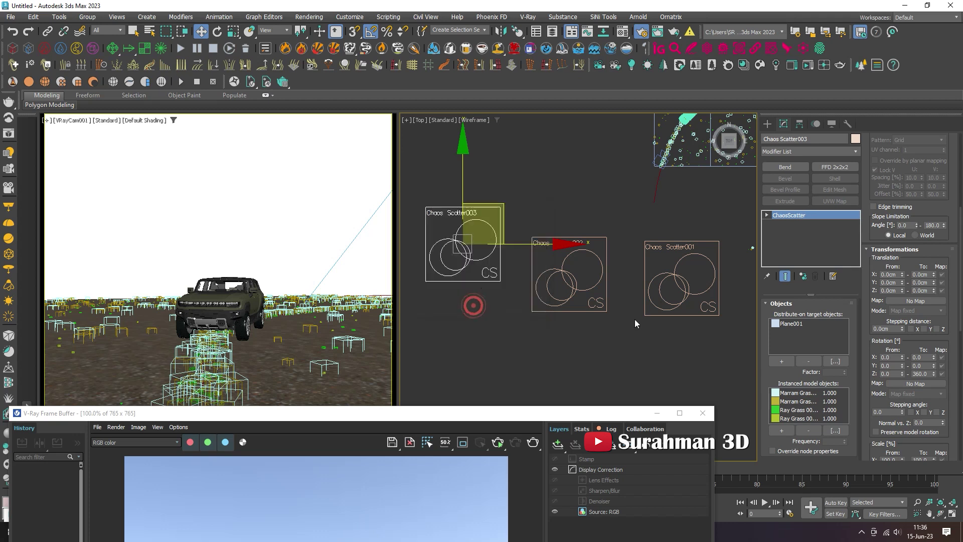
{"action": "left_click", "coordinate": [807, 394]}
{"action": "left_click", "coordinate": [799, 409], "text": "ctrl"}
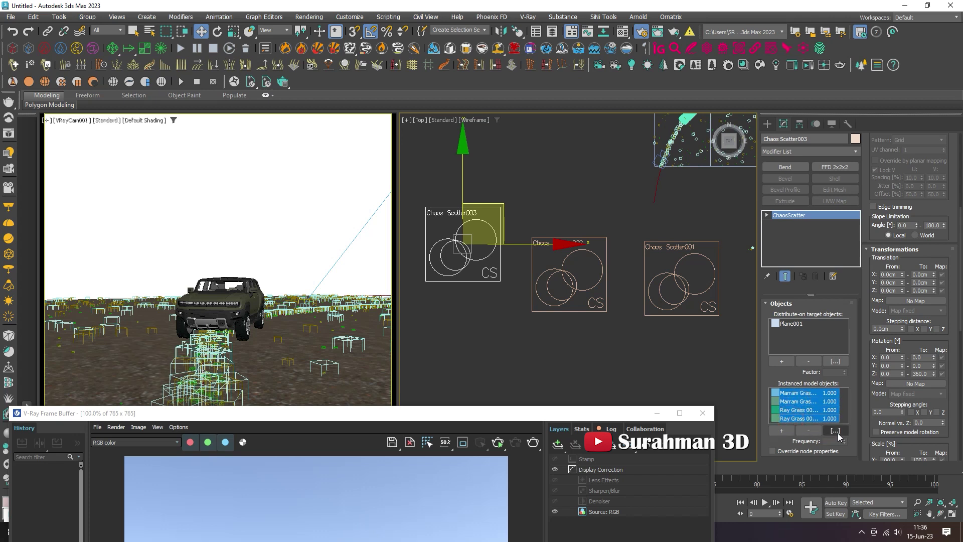
{"action": "left_click", "coordinate": [808, 431]}
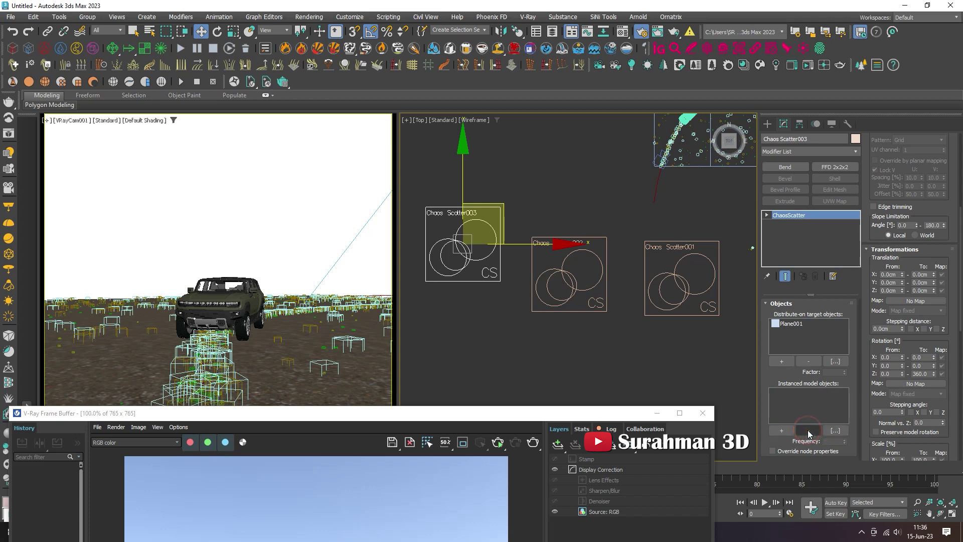
{"action": "scroll", "coordinate": [895, 361], "scroll_direction": "down", "scroll_amount": 3}
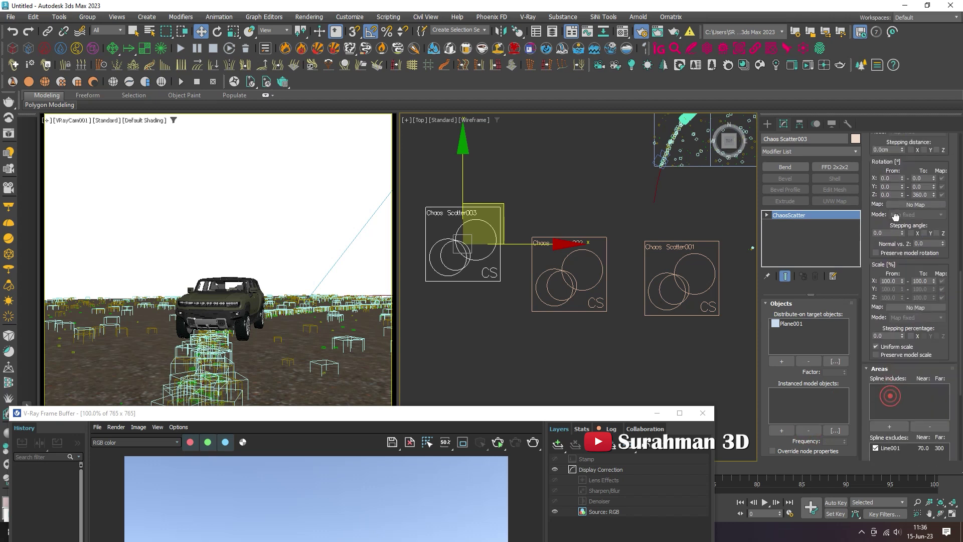
{"action": "scroll", "coordinate": [914, 281], "scroll_direction": "down", "scroll_amount": 4}
{"action": "scroll", "coordinate": [929, 211], "scroll_direction": "down", "scroll_amount": 2}
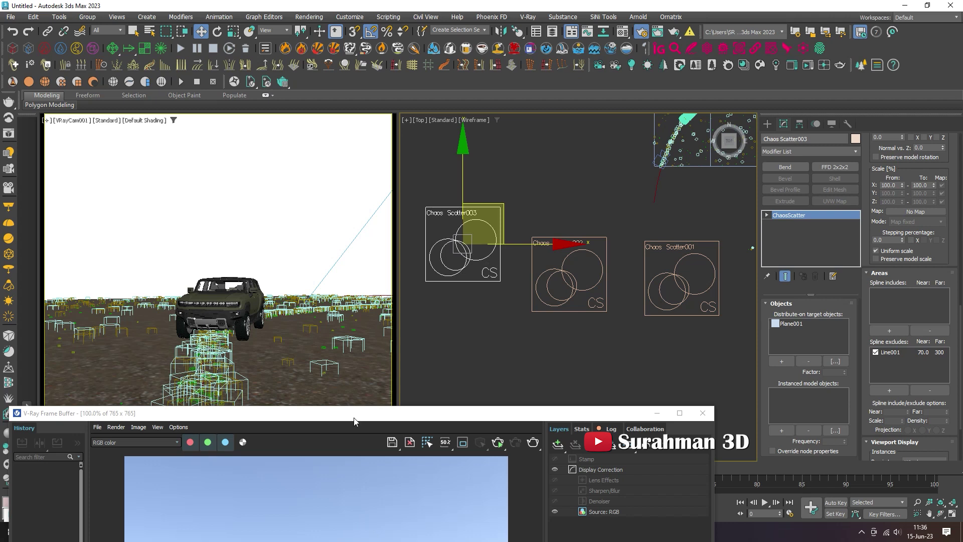
{"action": "left_click_drag", "start_coordinate": [353, 420], "coordinate": [649, 354]}
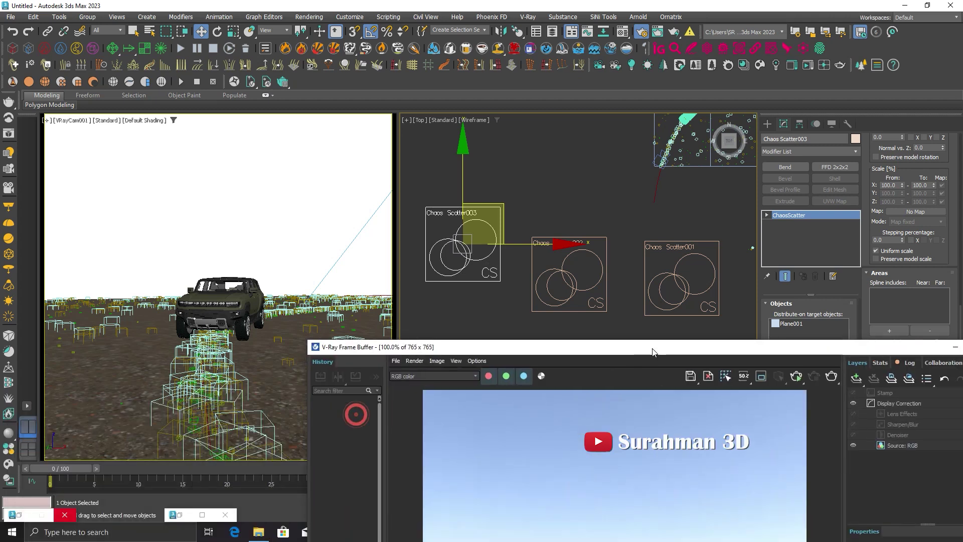
Import Tree 219 015 from Cosmos Downloaded > Vegetation > Trees and move it off the plane
{"action": "left_click", "coordinate": [9, 465]}
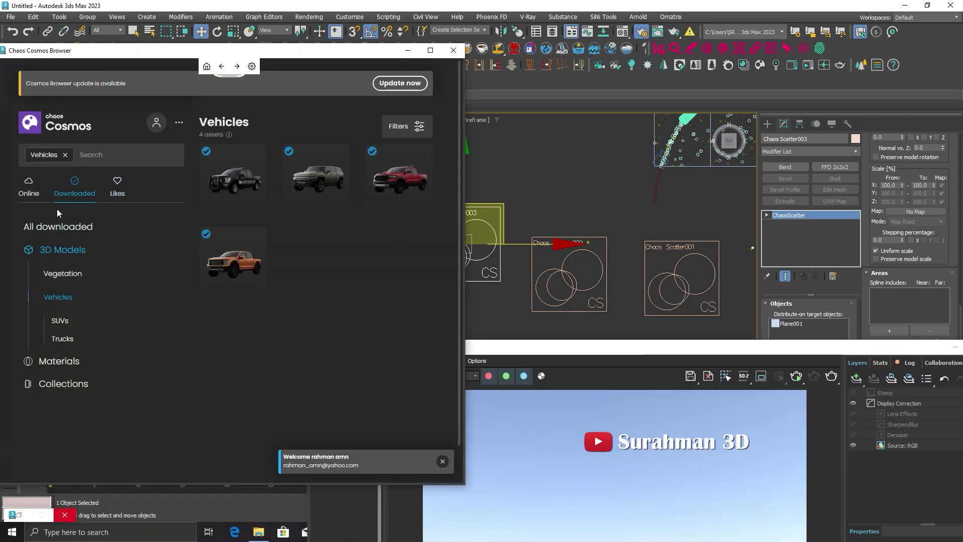
{"action": "left_click", "coordinate": [63, 274]}
{"action": "left_click", "coordinate": [60, 297]}
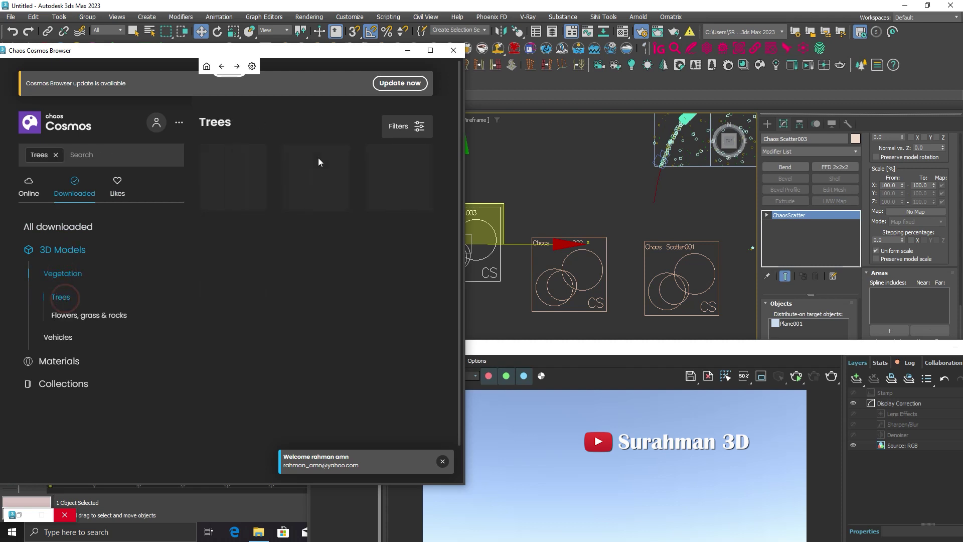
{"action": "mouse_move", "coordinate": [233, 174]}
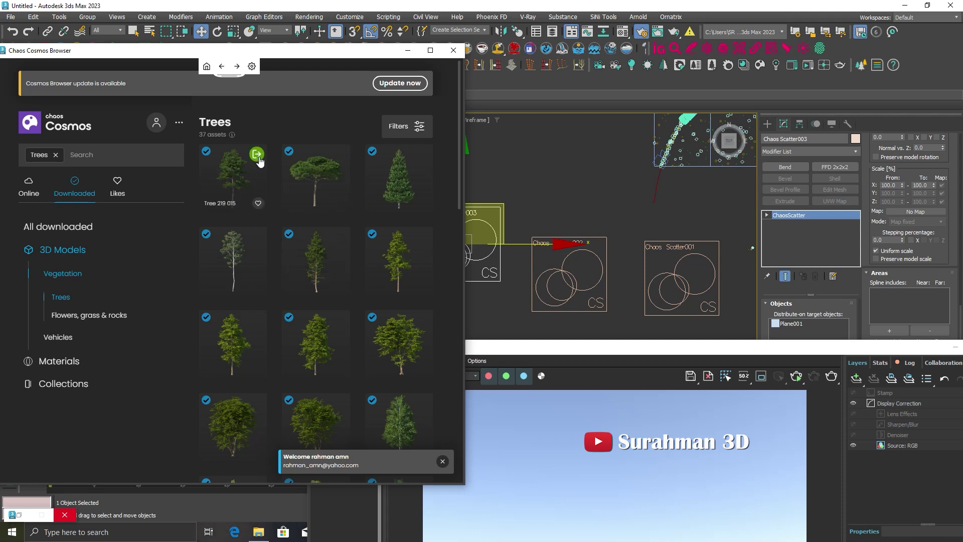
{"action": "left_click", "coordinate": [257, 155]}
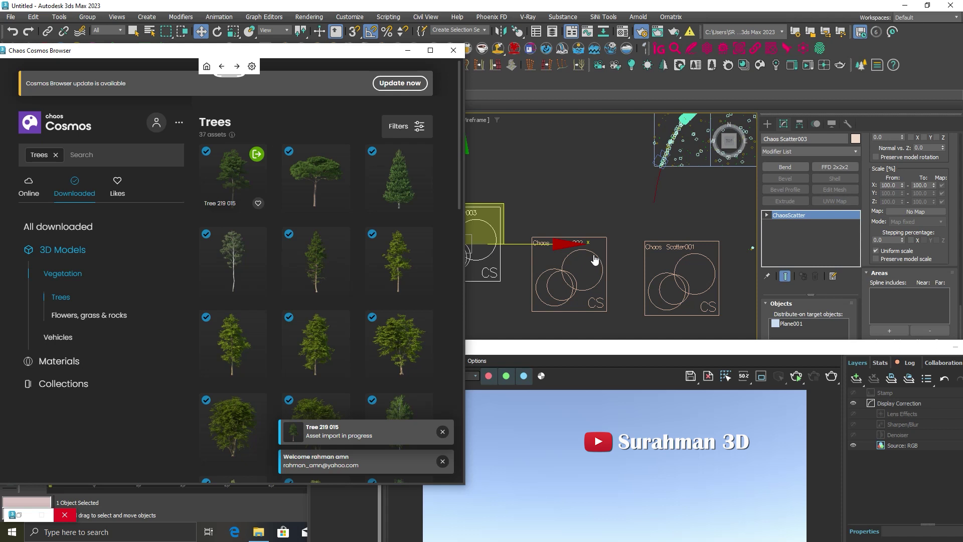
{"action": "scroll", "coordinate": [593, 259], "scroll_direction": "down", "scroll_amount": 5}
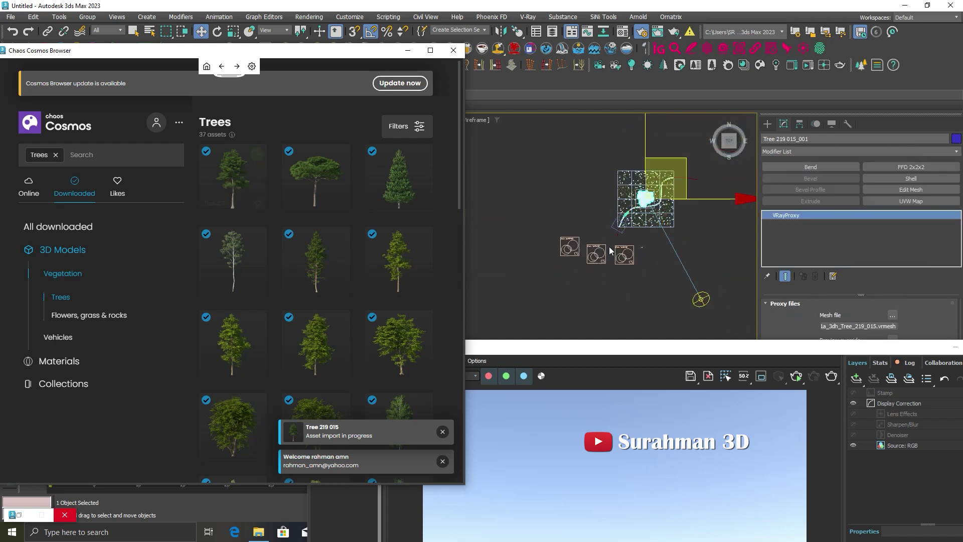
{"action": "scroll", "coordinate": [663, 166], "scroll_direction": "up", "scroll_amount": 4}
{"action": "left_click_drag", "start_coordinate": [663, 165], "coordinate": [542, 218]}
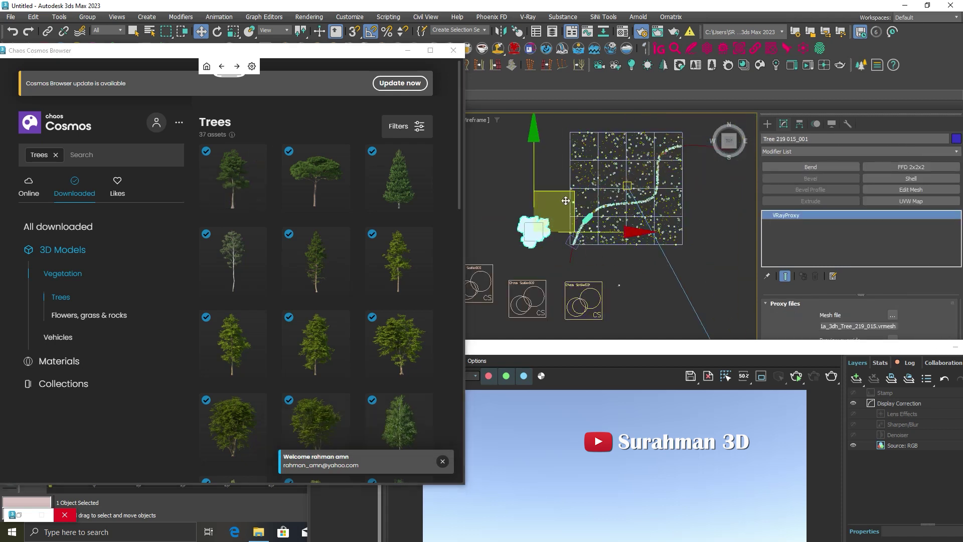
{"action": "middle_click_drag", "start_coordinate": [542, 218], "coordinate": [483, 216]}
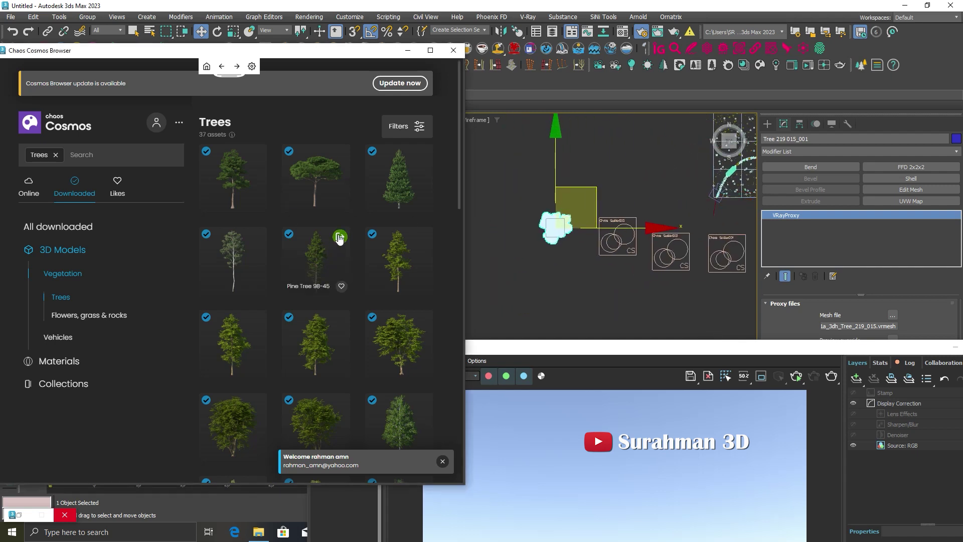
Import the Pine Tree 98-45 proxy and place it beside the scatter objects
{"action": "left_click", "coordinate": [341, 236]}
{"action": "scroll", "coordinate": [576, 221], "scroll_direction": "down", "scroll_amount": 5}
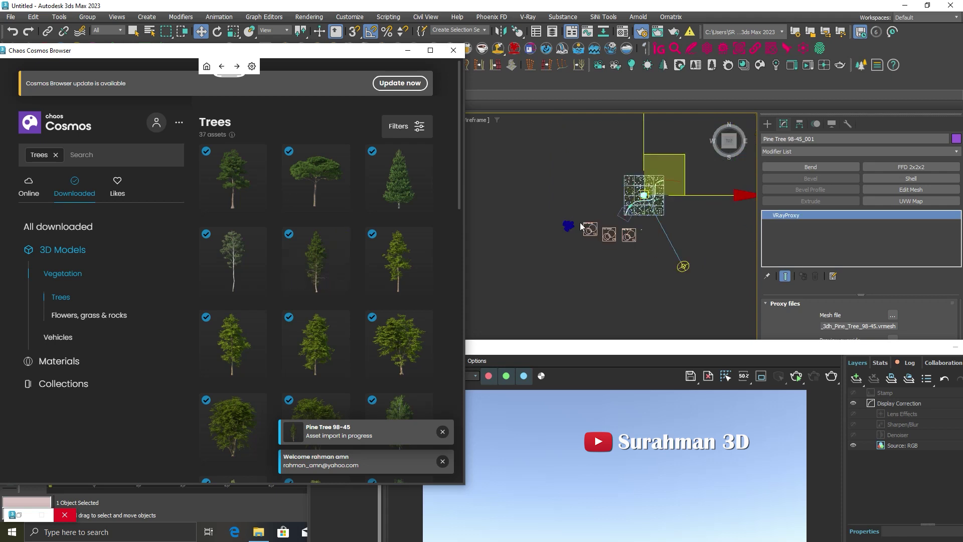
{"action": "left_click_drag", "start_coordinate": [684, 157], "coordinate": [592, 186]}
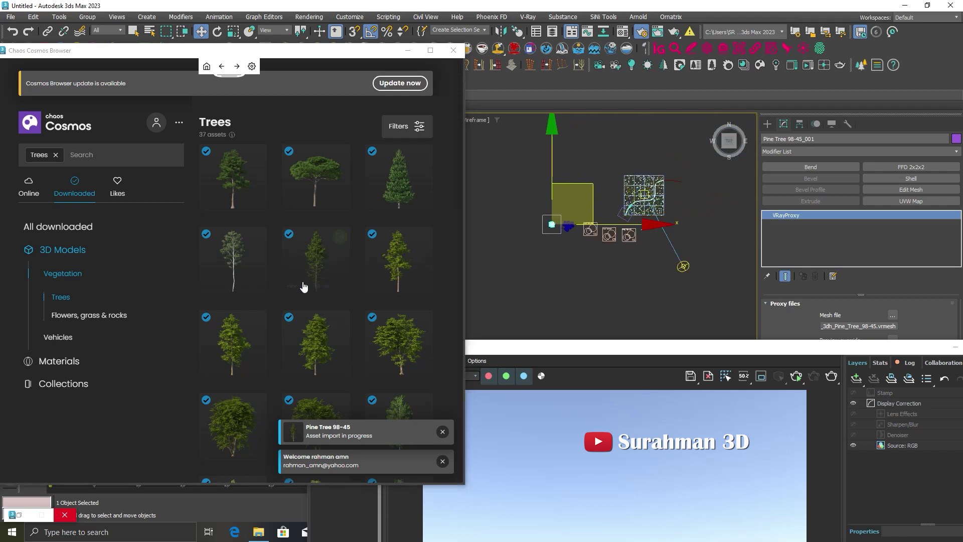
{"action": "scroll", "coordinate": [322, 249], "scroll_direction": "down", "scroll_amount": 2}
{"action": "scroll", "coordinate": [447, 242], "scroll_direction": "down", "scroll_amount": 2}
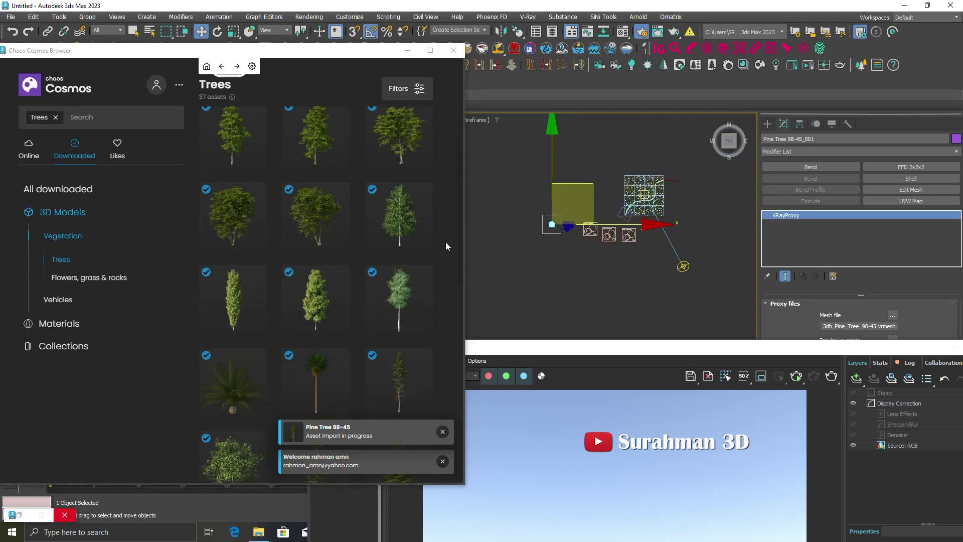
{"action": "scroll", "coordinate": [445, 242], "scroll_direction": "down", "scroll_amount": 2}
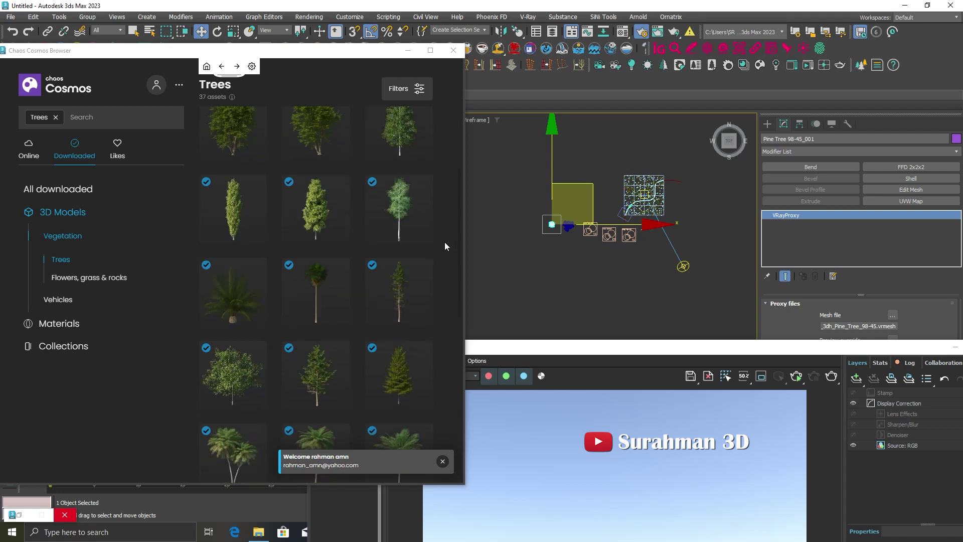
{"action": "scroll", "coordinate": [444, 242], "scroll_direction": "down", "scroll_amount": 2}
{"action": "scroll", "coordinate": [444, 242], "scroll_direction": "down", "scroll_amount": 2}
{"action": "scroll", "coordinate": [445, 242], "scroll_direction": "down", "scroll_amount": 2}
{"action": "scroll", "coordinate": [445, 242], "scroll_direction": "down", "scroll_amount": 2}
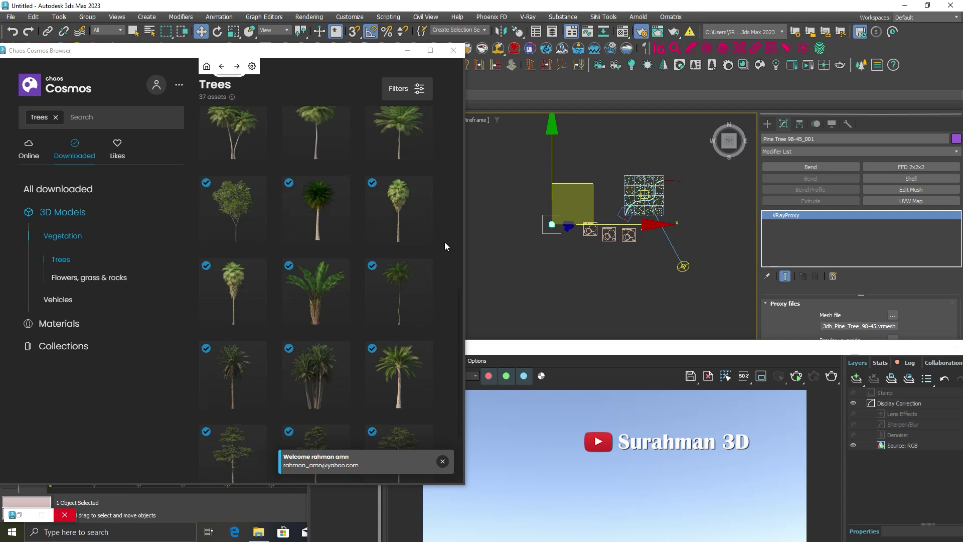
{"action": "scroll", "coordinate": [444, 242], "scroll_direction": "up", "scroll_amount": 3}
{"action": "scroll", "coordinate": [444, 242], "scroll_direction": "up", "scroll_amount": 2}
{"action": "scroll", "coordinate": [445, 242], "scroll_direction": "up", "scroll_amount": 2}
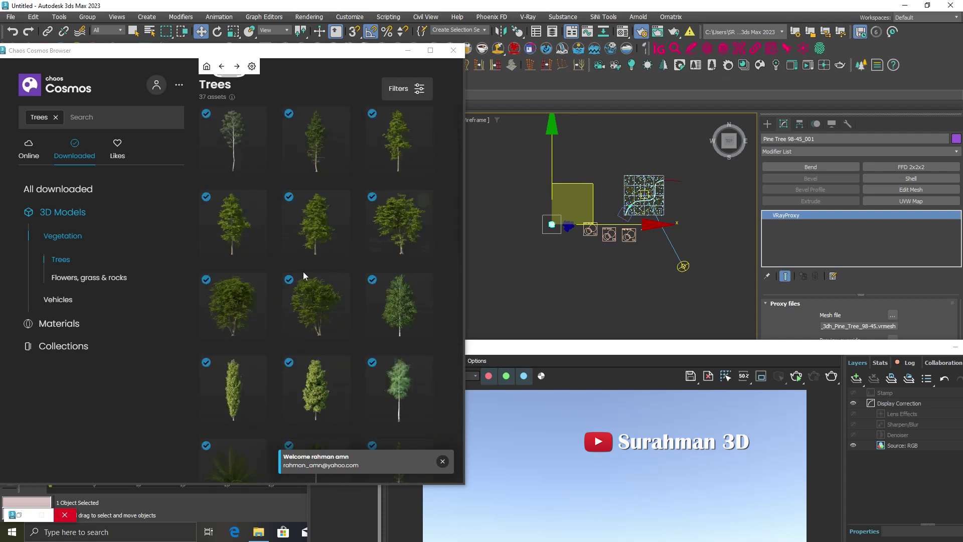
Import the Mountain Alder 002 proxy and place it beside the other trees
{"action": "left_click", "coordinate": [258, 282]}
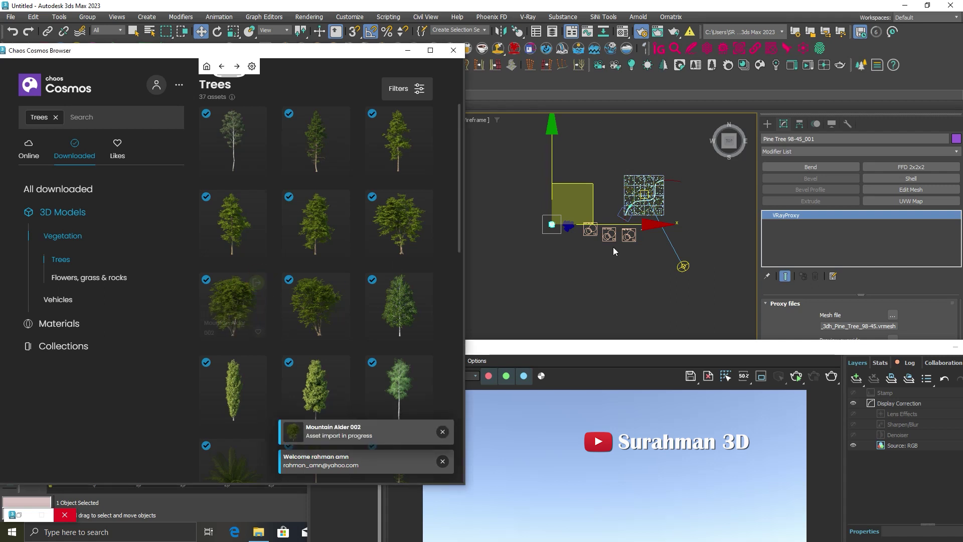
{"action": "scroll", "coordinate": [674, 181], "scroll_direction": "up", "scroll_amount": 2}
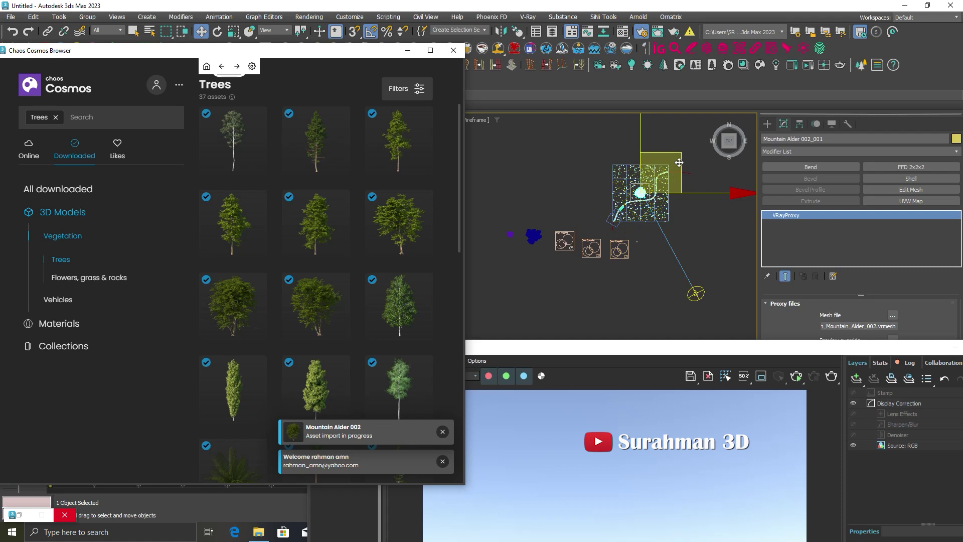
{"action": "left_click_drag", "start_coordinate": [681, 161], "coordinate": [569, 186]}
{"action": "scroll", "coordinate": [552, 224], "scroll_direction": "up", "scroll_amount": 3}
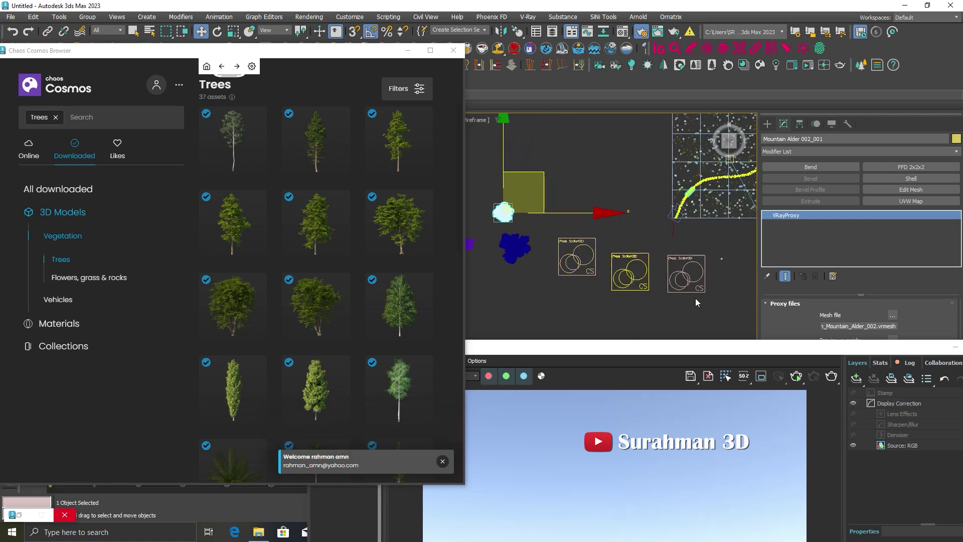
{"action": "left_click_drag", "start_coordinate": [938, 345], "coordinate": [615, 356]}
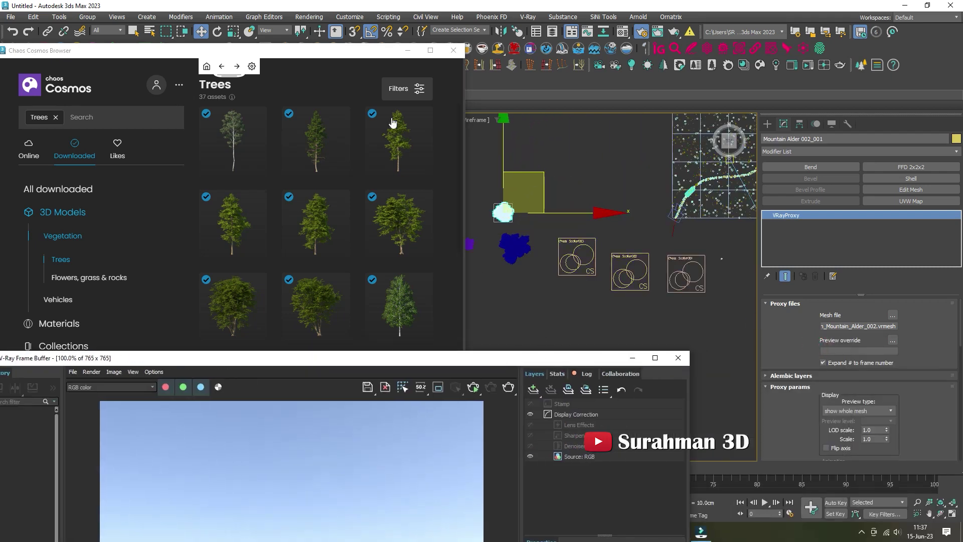
Add Tree 219 015, Mountain Alder 002 and Pine Tree 98-45 as Chaos Scatter003 instanced models
{"action": "left_click", "coordinate": [453, 50]}
{"action": "left_click_drag", "start_coordinate": [451, 360], "coordinate": [324, 359]}
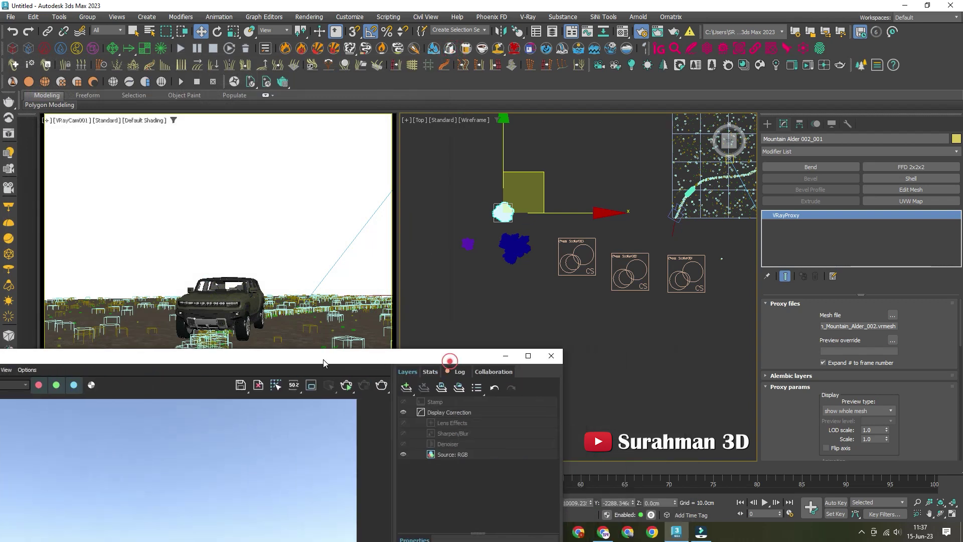
{"action": "left_click", "coordinate": [569, 240]}
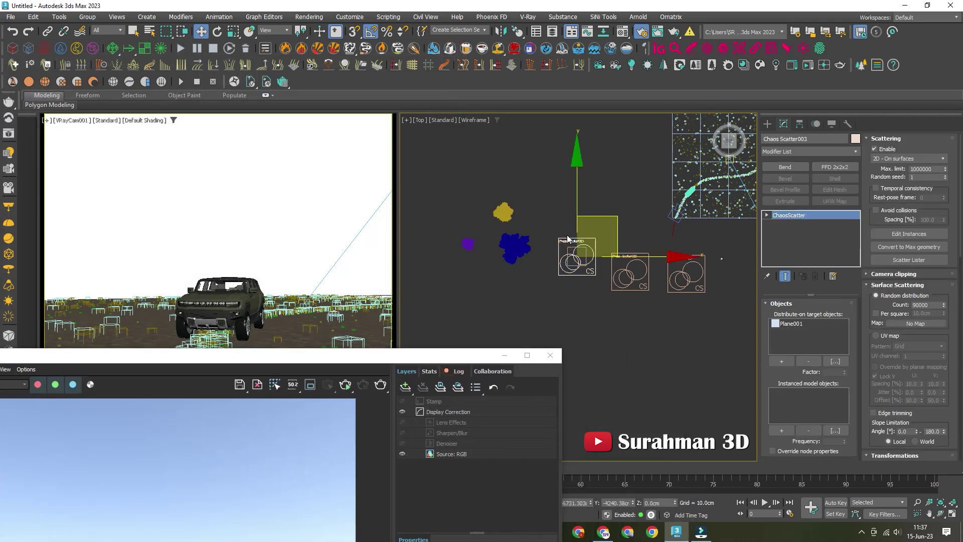
{"action": "scroll", "coordinate": [562, 246], "scroll_direction": "up", "scroll_amount": 3}
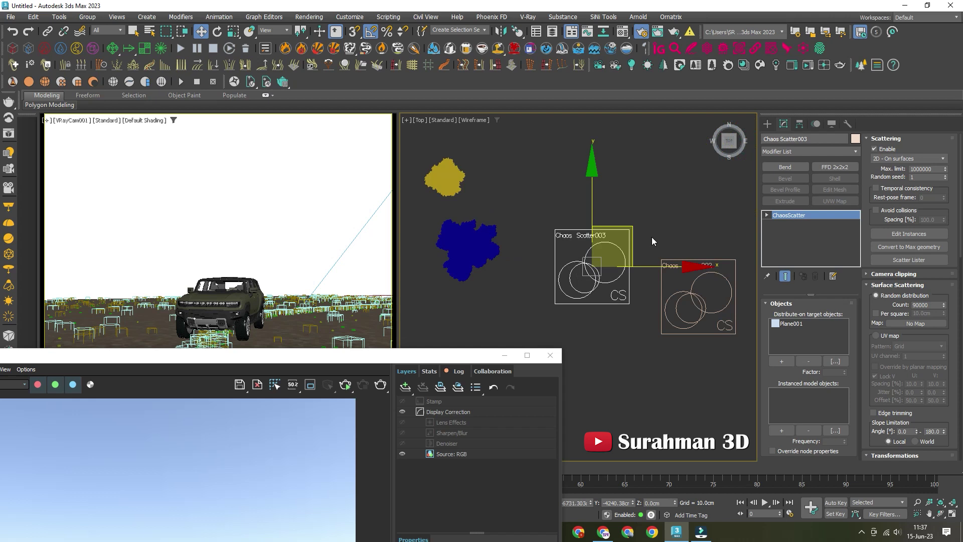
{"action": "scroll", "coordinate": [652, 237], "scroll_direction": "down", "scroll_amount": 3}
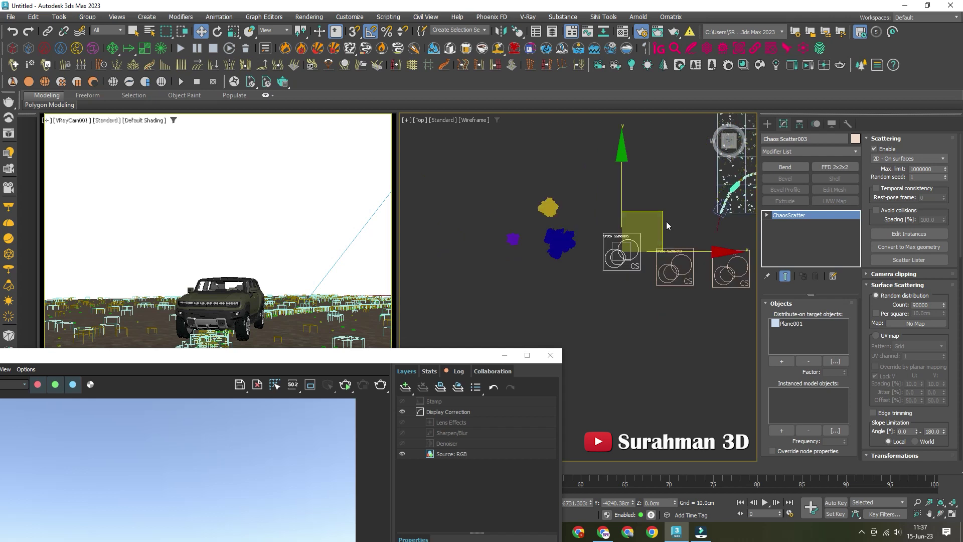
{"action": "left_click", "coordinate": [789, 432]}
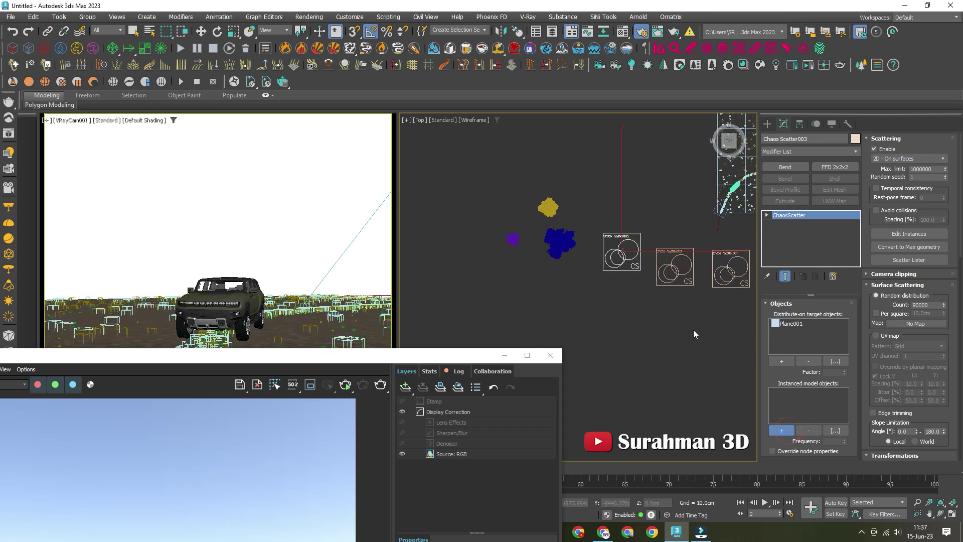
{"action": "left_click", "coordinate": [560, 242]}
{"action": "left_click", "coordinate": [548, 206]}
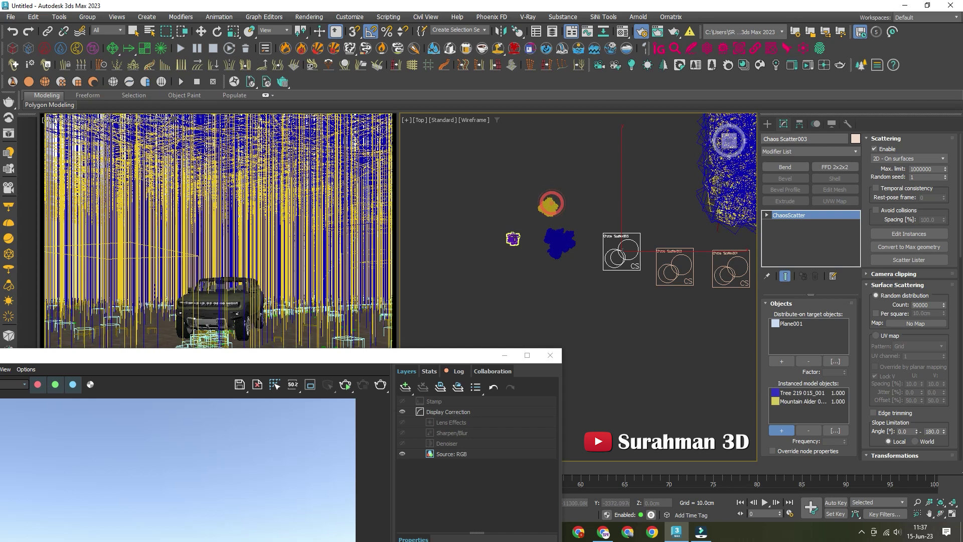
{"action": "left_click", "coordinate": [513, 238]}
{"action": "mouse_move", "coordinate": [402, 356]}
{"action": "left_mouse_down"}
{"action": "mouse_move", "coordinate": [550, 312]}
{"action": "mouse_move", "coordinate": [568, 415]}
{"action": "left_mouse_up"}
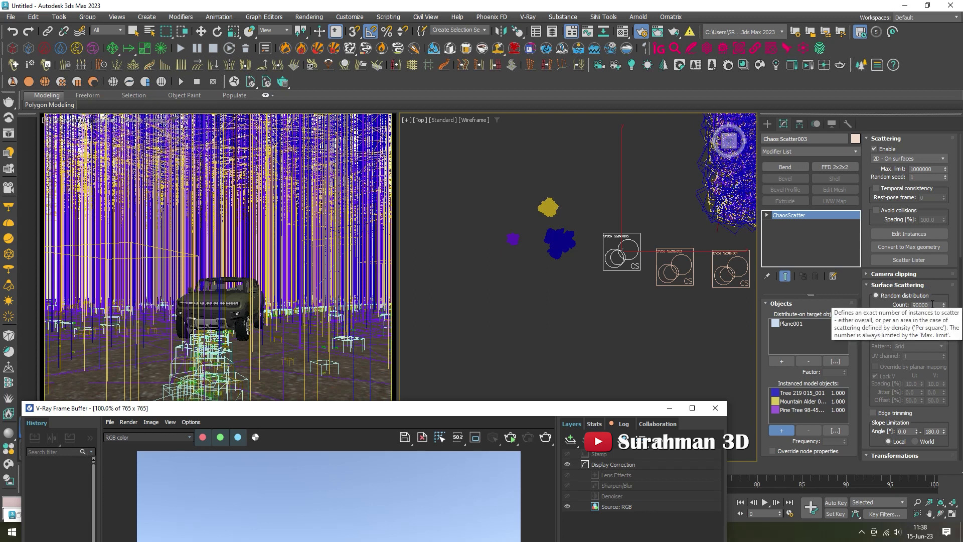
Reduce Chaos Scatter003's instance count from 90000 down to 20
{"action": "left_click_drag", "start_coordinate": [932, 304], "coordinate": [909, 304]}
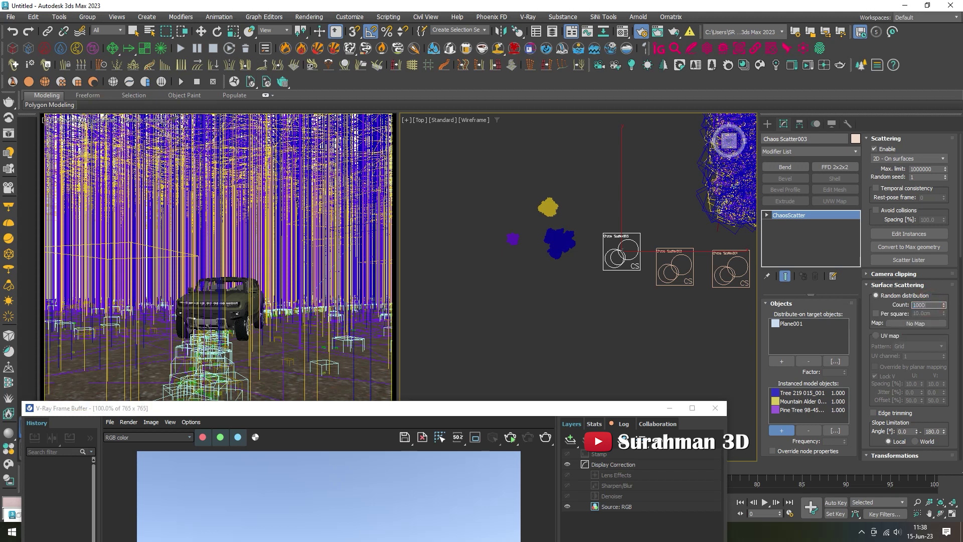
{"action": "key", "text": "Return"}
{"action": "key", "text": "w"}
{"action": "middle_click_drag", "start_coordinate": [703, 226], "coordinate": [597, 272]}
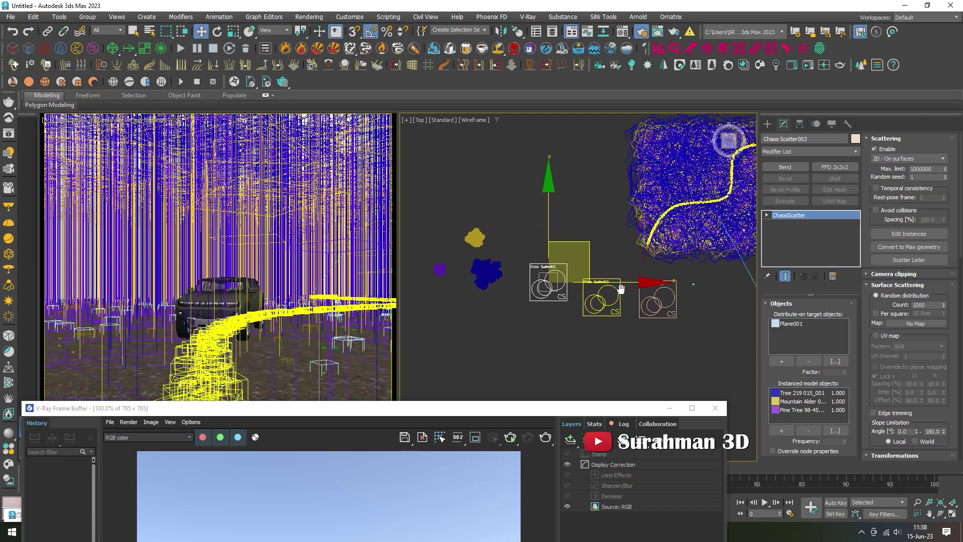
{"action": "double_click", "coordinate": [932, 305]}
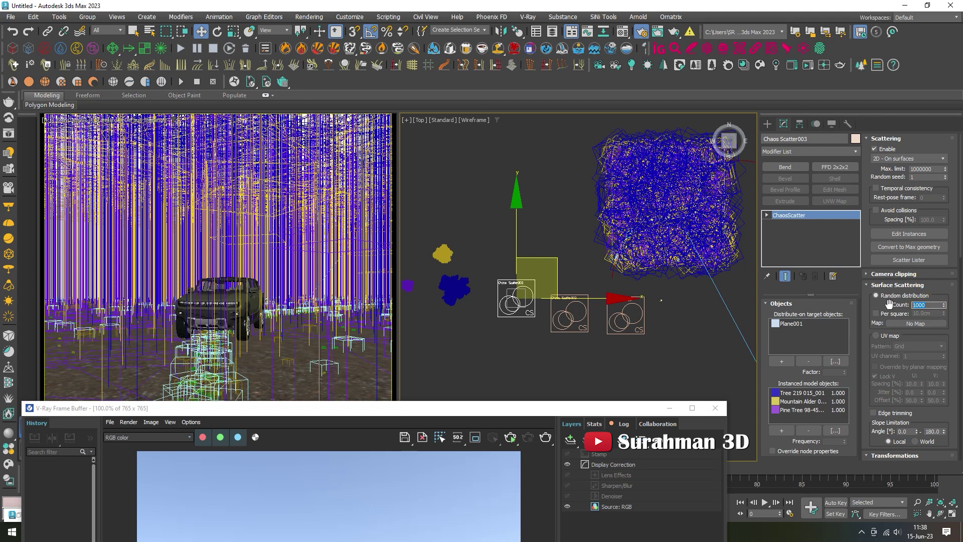
{"action": "type", "text": "0"}
{"action": "key", "text": "Return"}
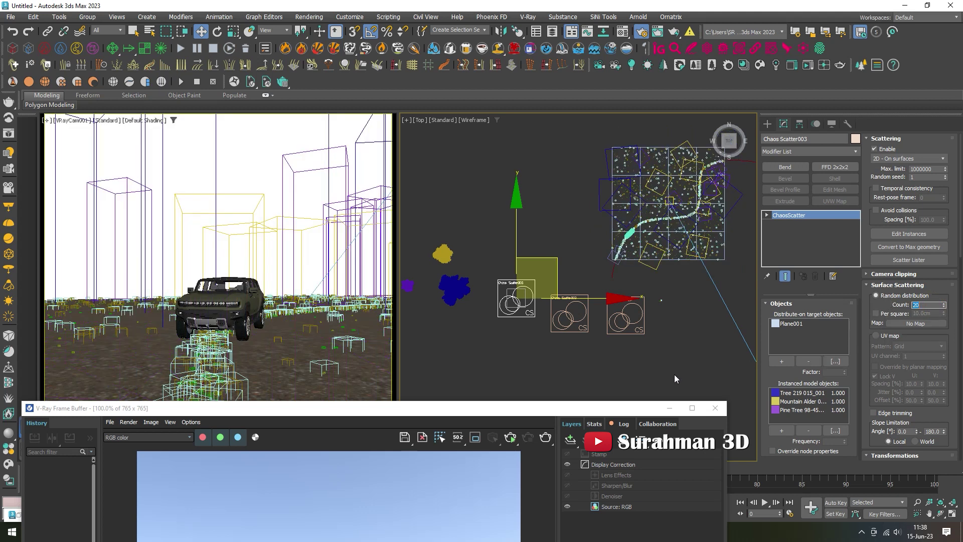
Render the scene with the scattered trees and shift the Frame Buffer left to uncover the Chaos Scatter panel
{"action": "left_click_drag", "start_coordinate": [563, 409], "coordinate": [591, 356]}
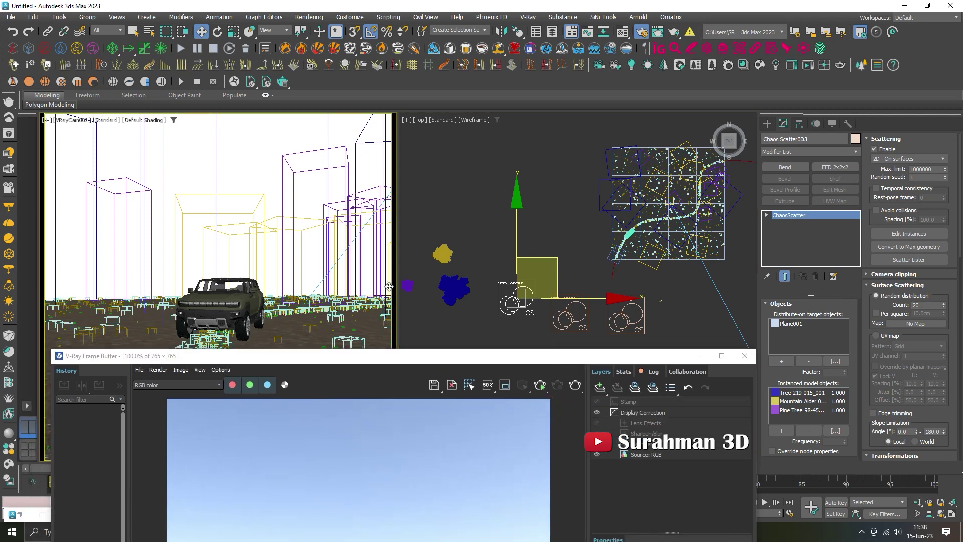
{"action": "left_click_drag", "start_coordinate": [437, 356], "coordinate": [466, 111]}
{"action": "left_click", "coordinate": [569, 140]}
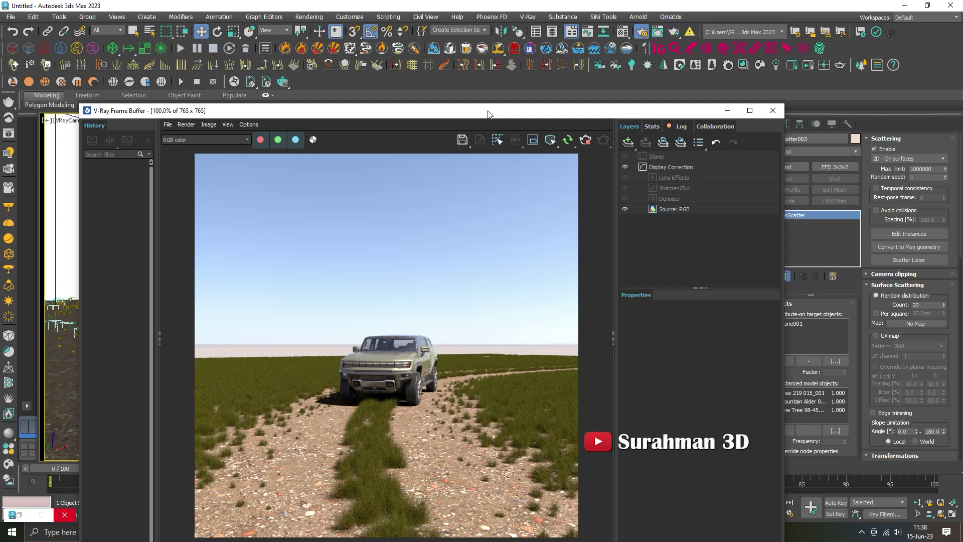
{"action": "left_click_drag", "start_coordinate": [520, 110], "coordinate": [690, 69]}
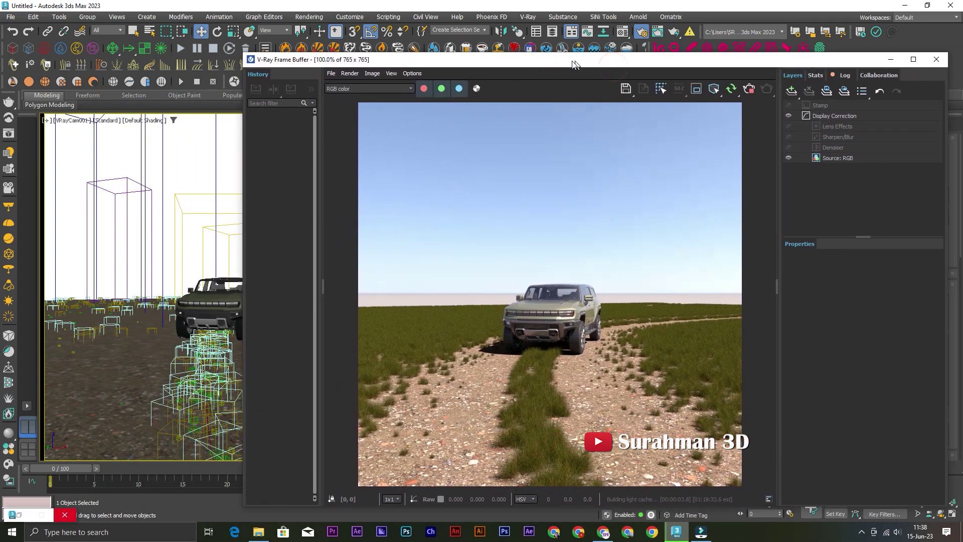
{"action": "left_click_drag", "start_coordinate": [625, 61], "coordinate": [559, 52]}
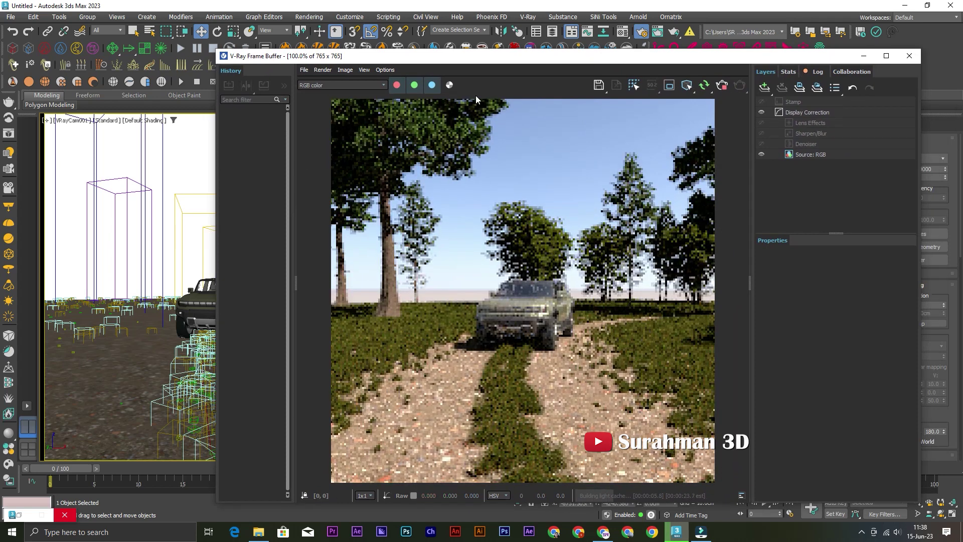
{"action": "mouse_move", "coordinate": [547, 61]}
{"action": "left_mouse_down"}
{"action": "mouse_move", "coordinate": [354, 54]}
{"action": "mouse_move", "coordinate": [336, 65]}
{"action": "left_mouse_up"}
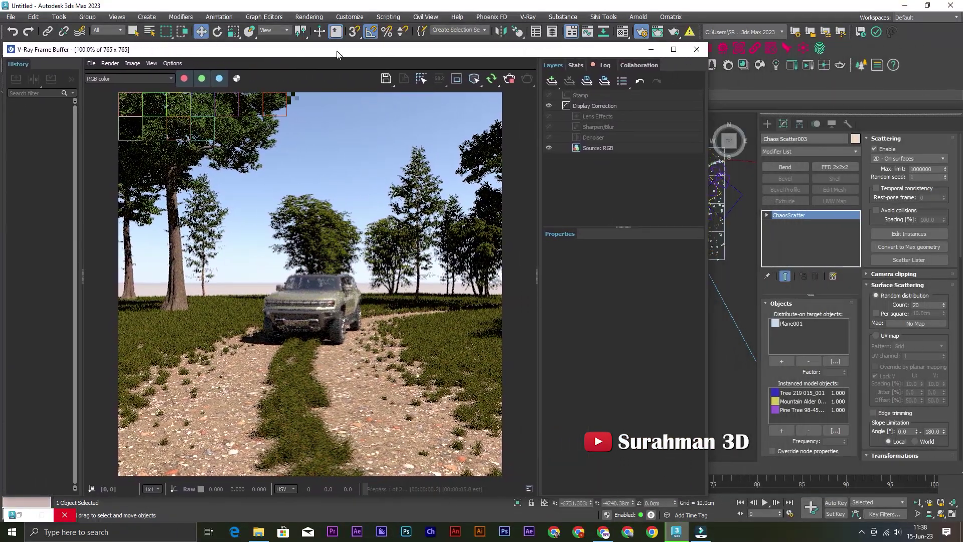
{"action": "left_click_drag", "start_coordinate": [911, 374], "coordinate": [914, 195]}
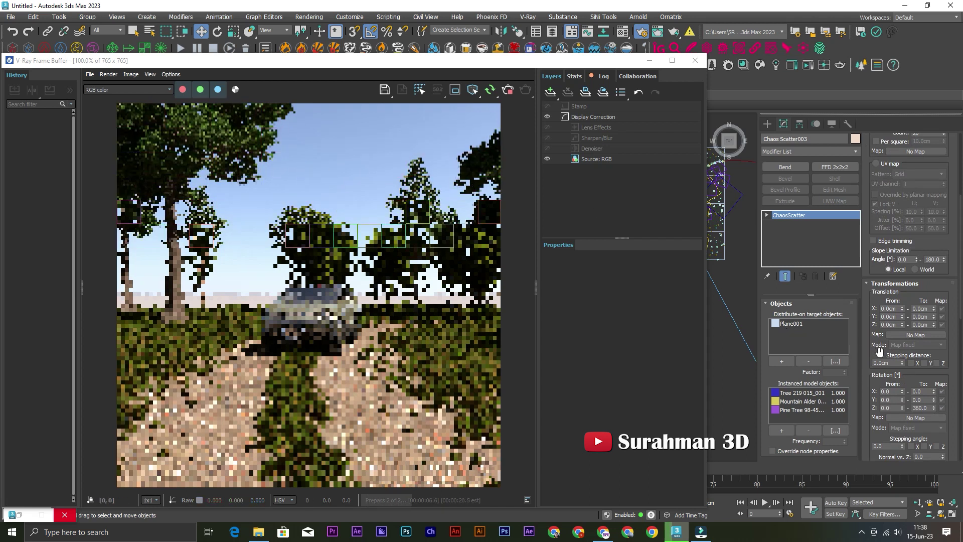
Enter 80 for both the minimum and maximum tree scale in Transformations > Scale
{"action": "scroll", "coordinate": [878, 376], "scroll_direction": "down", "scroll_amount": 2}
{"action": "scroll", "coordinate": [883, 366], "scroll_direction": "down", "scroll_amount": 1}
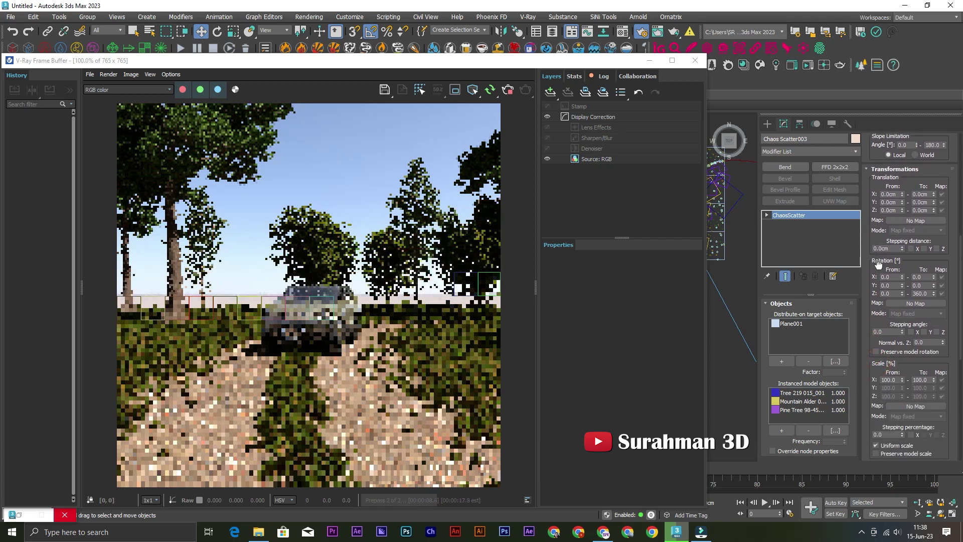
{"action": "scroll", "coordinate": [888, 356], "scroll_direction": "down", "scroll_amount": 2}
{"action": "scroll", "coordinate": [896, 344], "scroll_direction": "down", "scroll_amount": 1}
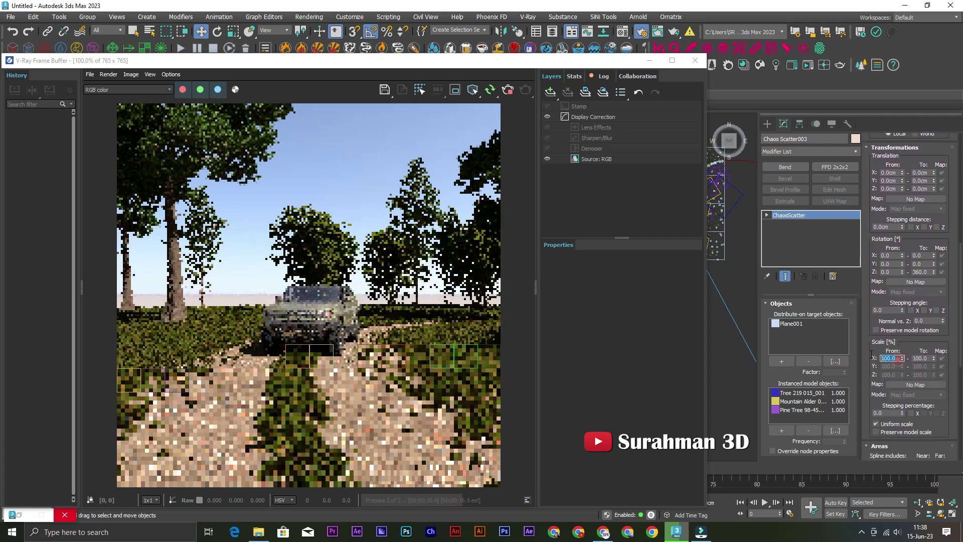
{"action": "left_click", "coordinate": [888, 358]}
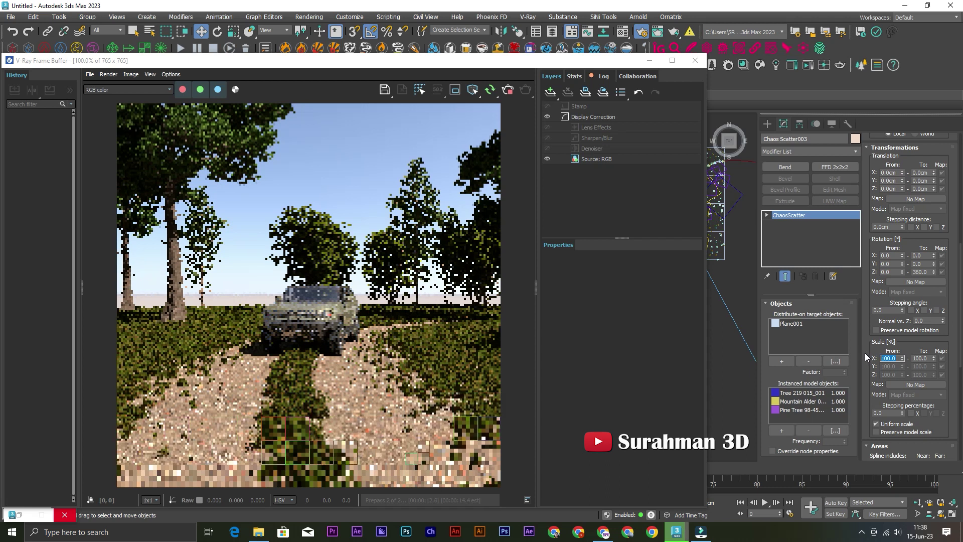
{"action": "type", "text": "80"}
{"action": "key", "text": "Return"}
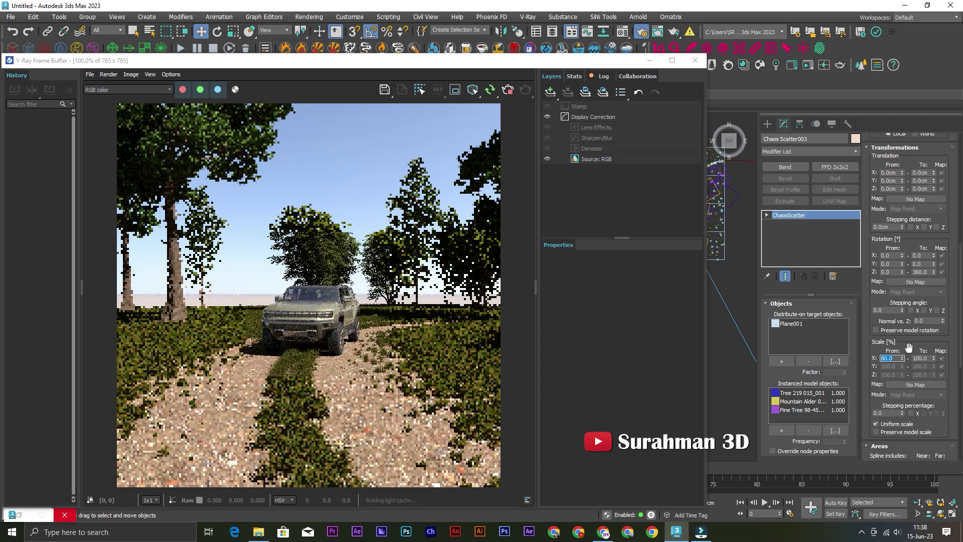
{"action": "left_click", "coordinate": [921, 358]}
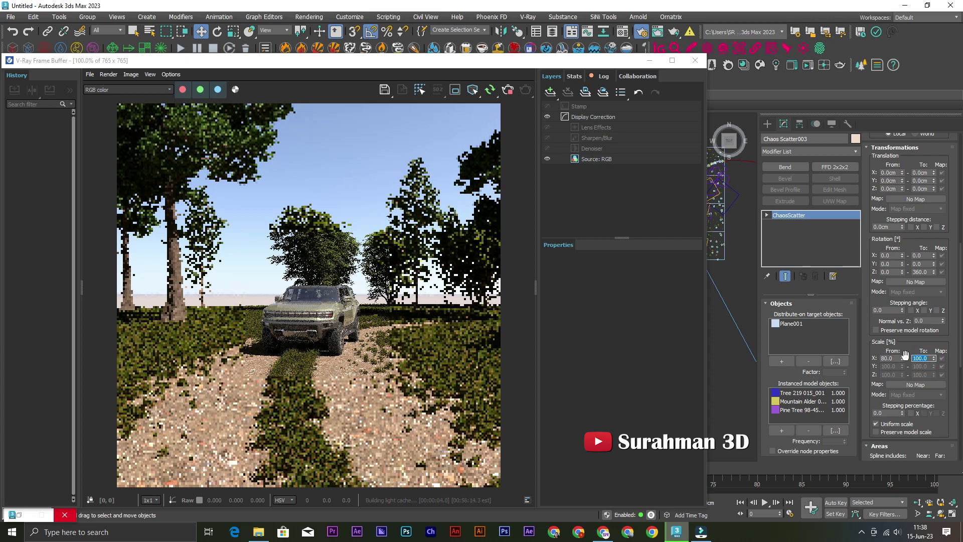
{"action": "type", "text": "80"}
{"action": "key", "text": "Return"}
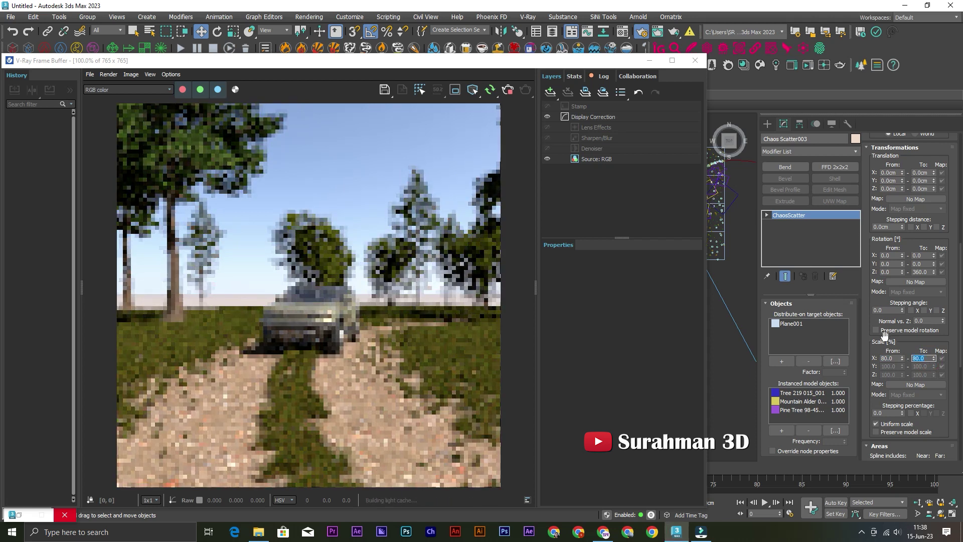
Revise the tree scale, entering 70 so the trees range from 30% to 70%
{"action": "mouse_move", "coordinate": [499, 67]}
{"action": "left_mouse_down"}
{"action": "mouse_move", "coordinate": [516, 64]}
{"action": "mouse_move", "coordinate": [511, 79]}
{"action": "left_mouse_up"}
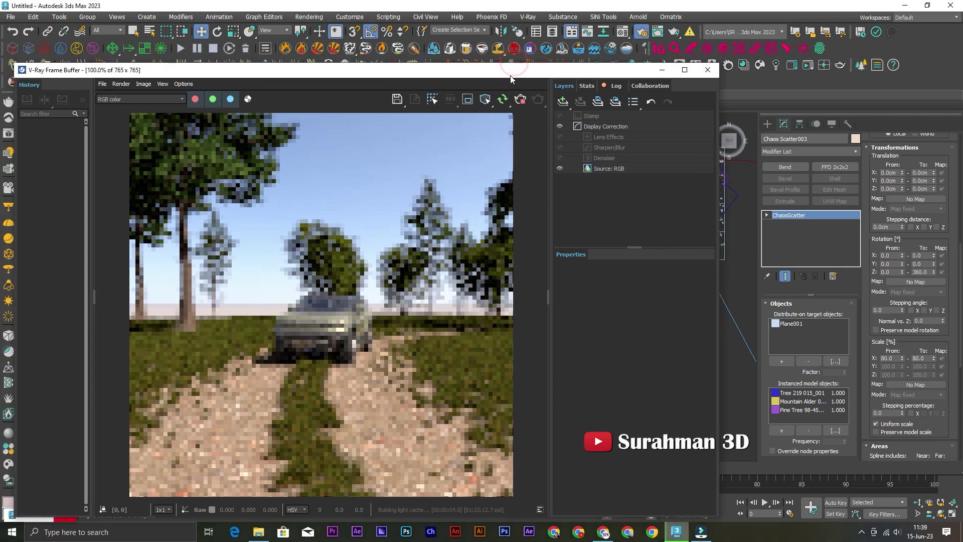
{"action": "double_click", "coordinate": [896, 357]}
{"action": "type", "text": "30"}
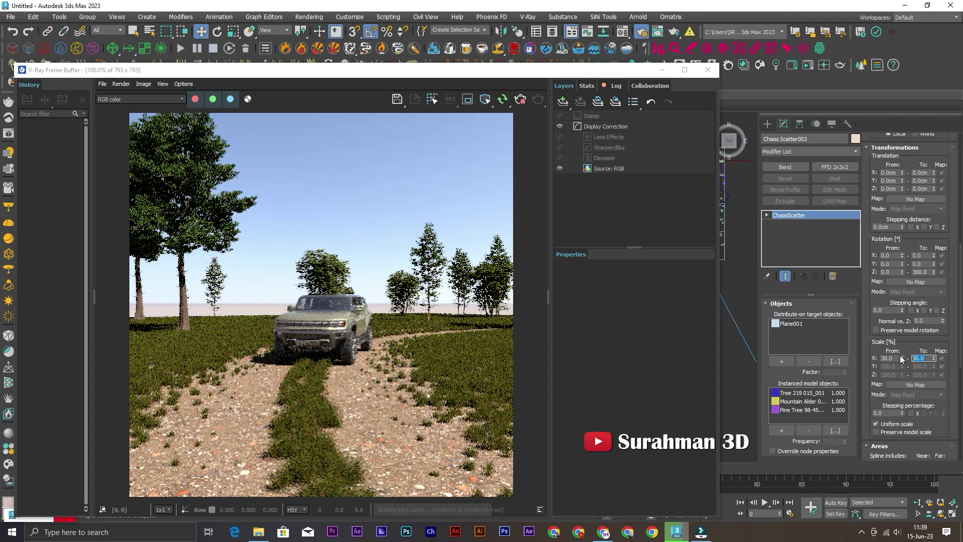
{"action": "type", "text": "70"}
{"action": "key", "text": "Return"}
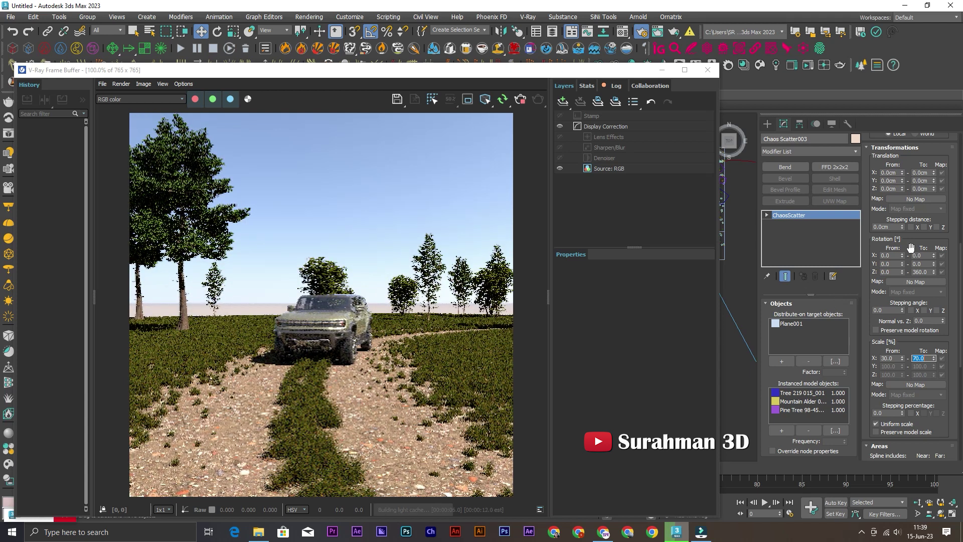
Raise Chaos Scatter003's tree count from 20 to 50
{"action": "scroll", "coordinate": [913, 236], "scroll_direction": "up", "scroll_amount": 10}
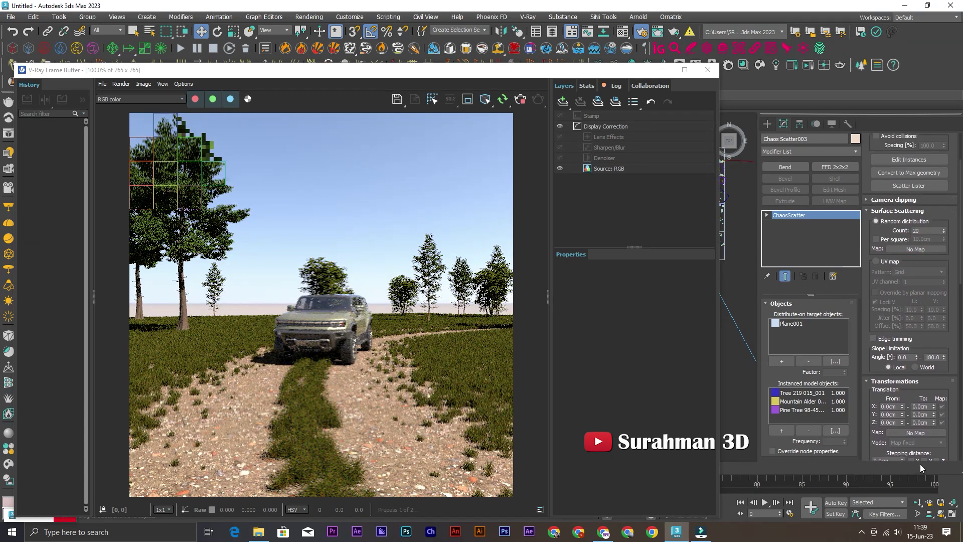
{"action": "double_click", "coordinate": [916, 231]}
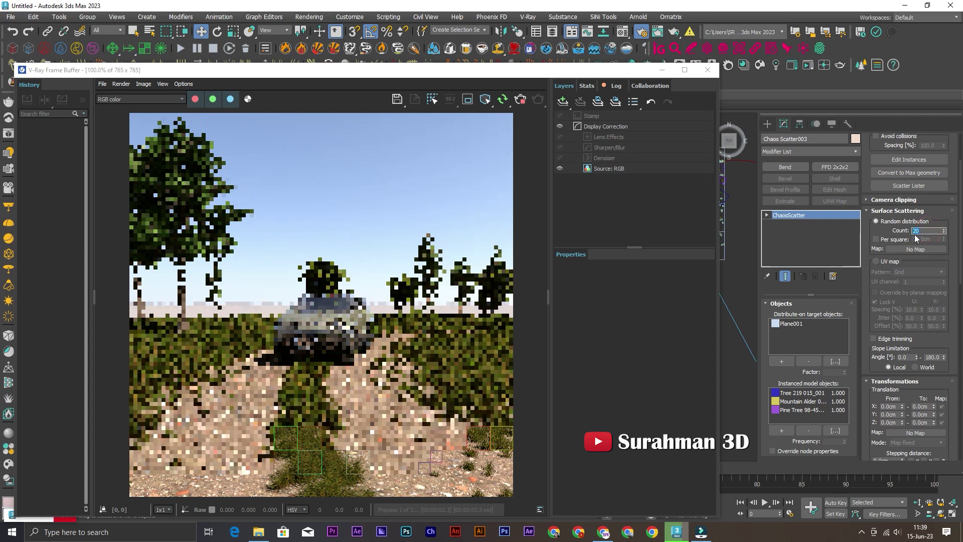
{"action": "type", "text": "50"}
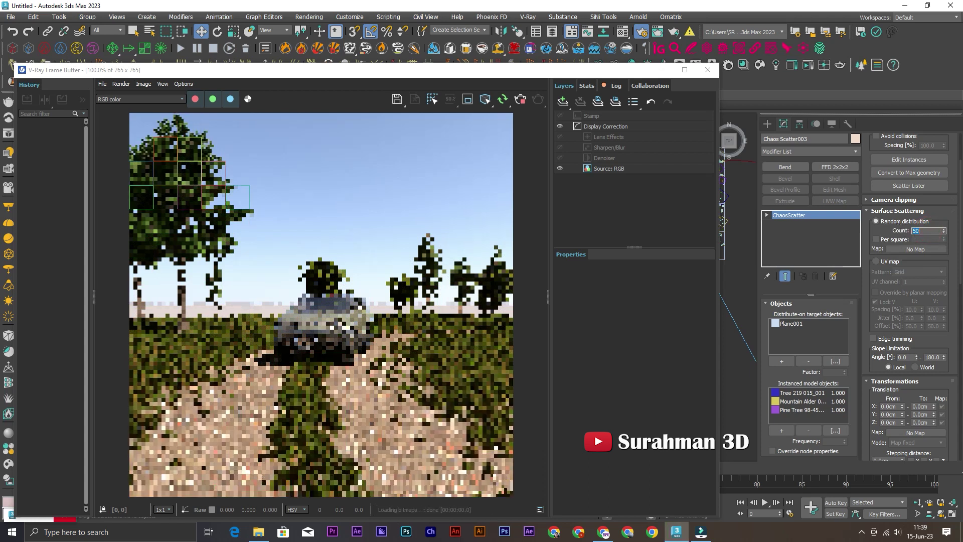
{"action": "key", "text": "Return"}
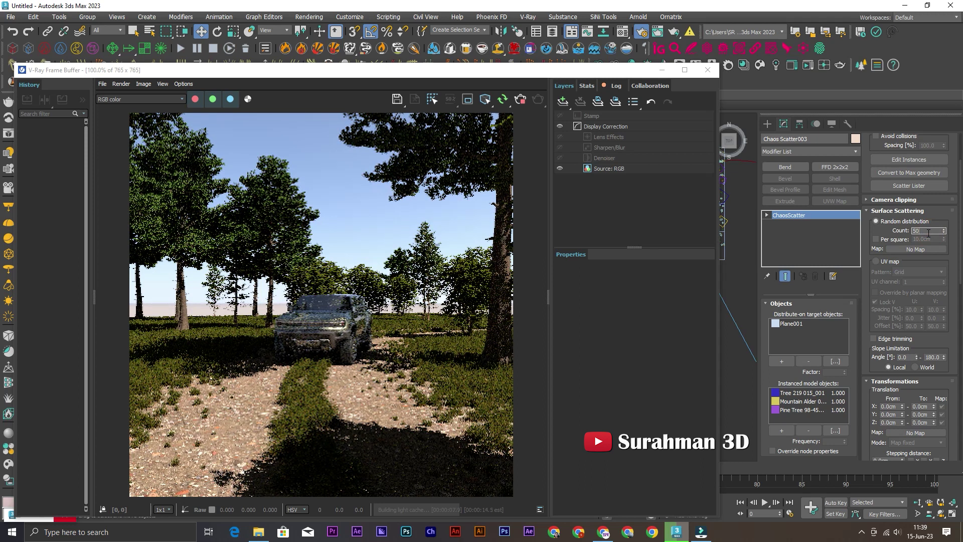
{"action": "scroll", "coordinate": [897, 391], "scroll_direction": "down", "scroll_amount": 2}
{"action": "scroll", "coordinate": [893, 391], "scroll_direction": "down", "scroll_amount": 3}
{"action": "scroll", "coordinate": [888, 391], "scroll_direction": "down", "scroll_amount": 1}
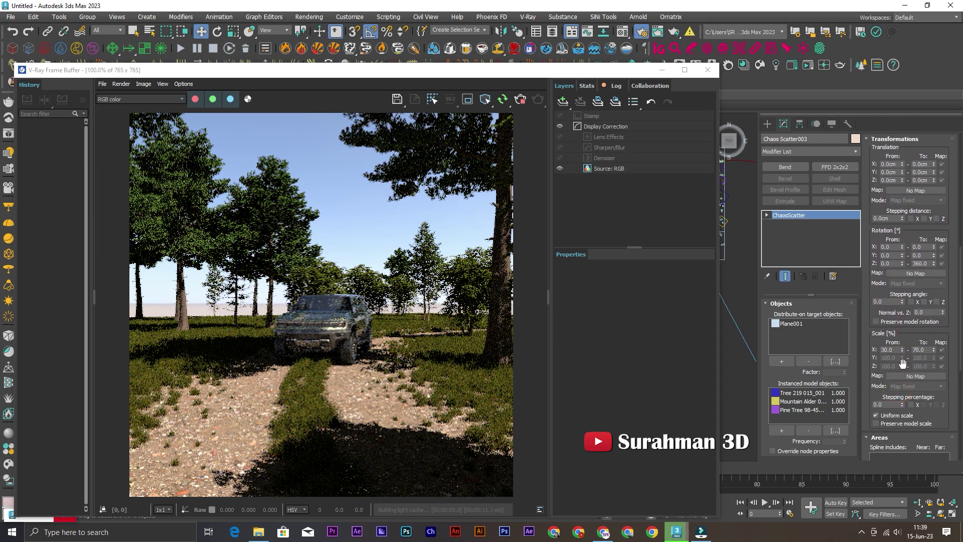
{"action": "scroll", "coordinate": [886, 381], "scroll_direction": "down", "scroll_amount": 2}
{"action": "scroll", "coordinate": [898, 341], "scroll_direction": "down", "scroll_amount": 2}
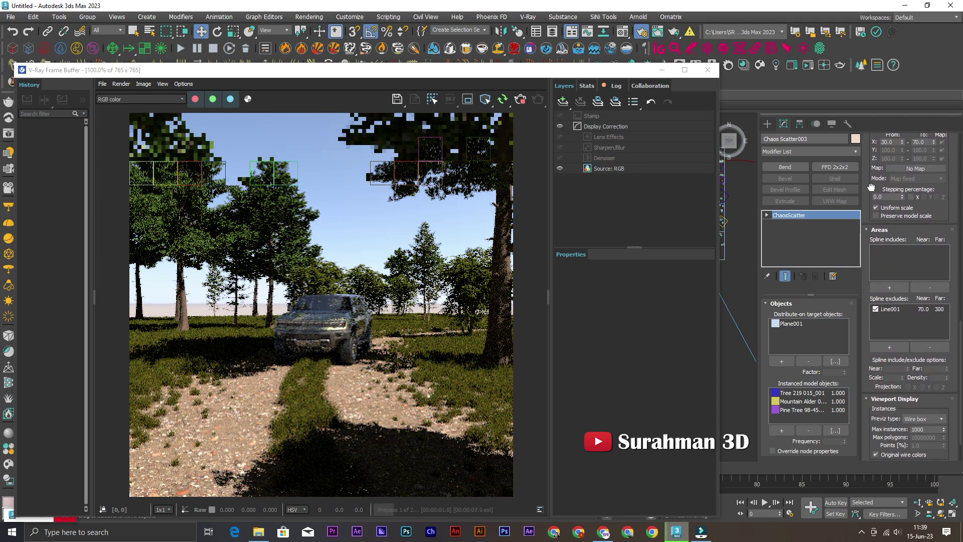
Move the Frame Buffer aside, zoom the Top viewport onto the tree-lined path, then restore the Frame Buffer
{"action": "left_click_drag", "start_coordinate": [621, 77], "coordinate": [576, 84]}
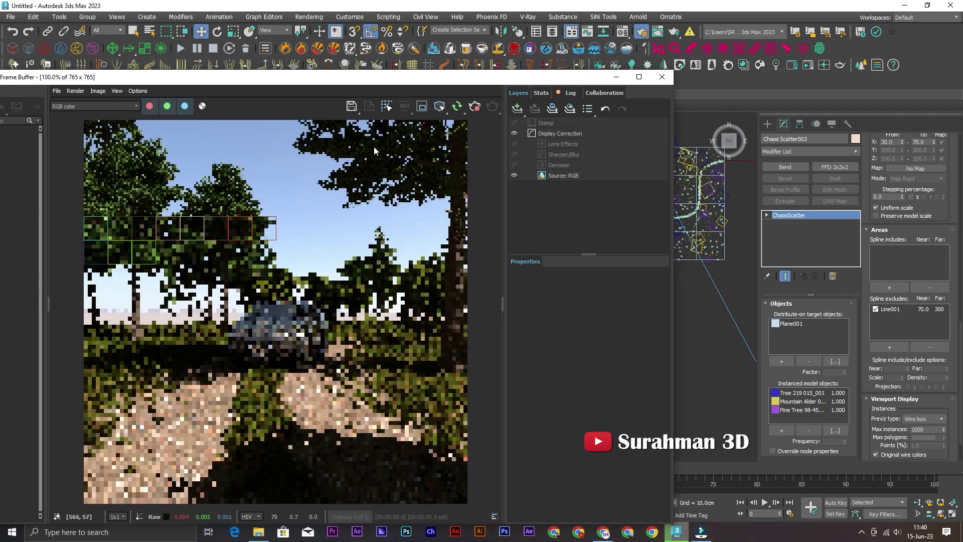
{"action": "left_click_drag", "start_coordinate": [394, 84], "coordinate": [275, 155]}
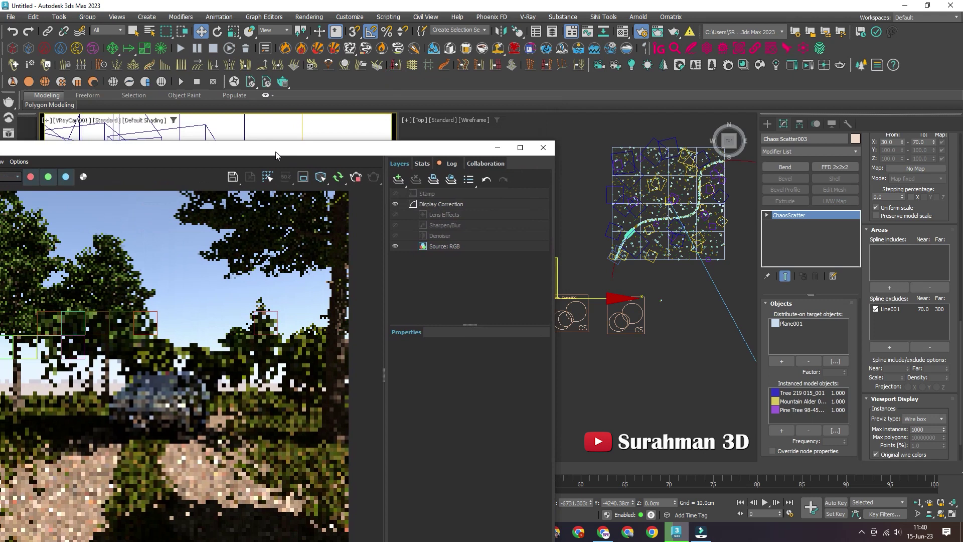
{"action": "scroll", "coordinate": [638, 221], "scroll_direction": "up", "scroll_amount": 8}
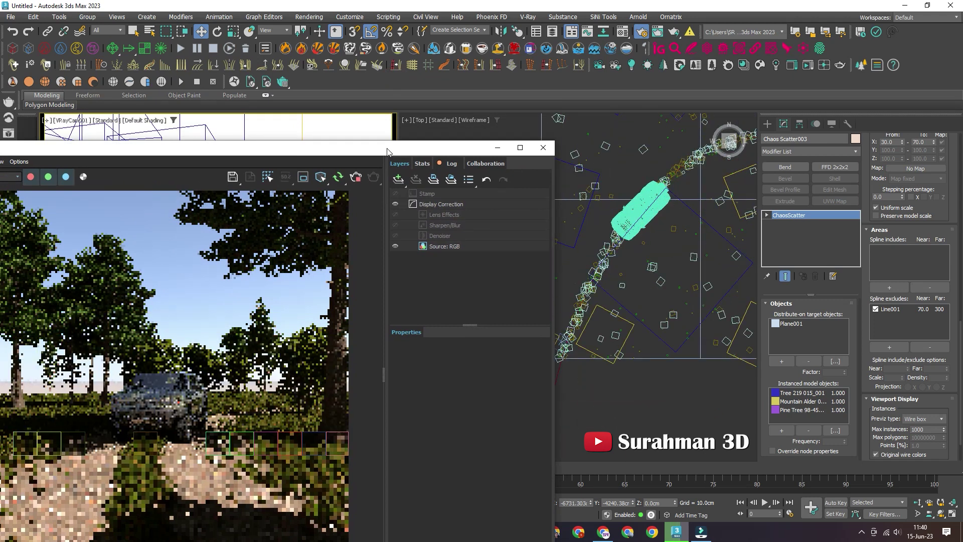
{"action": "left_click_drag", "start_coordinate": [388, 151], "coordinate": [451, 71]}
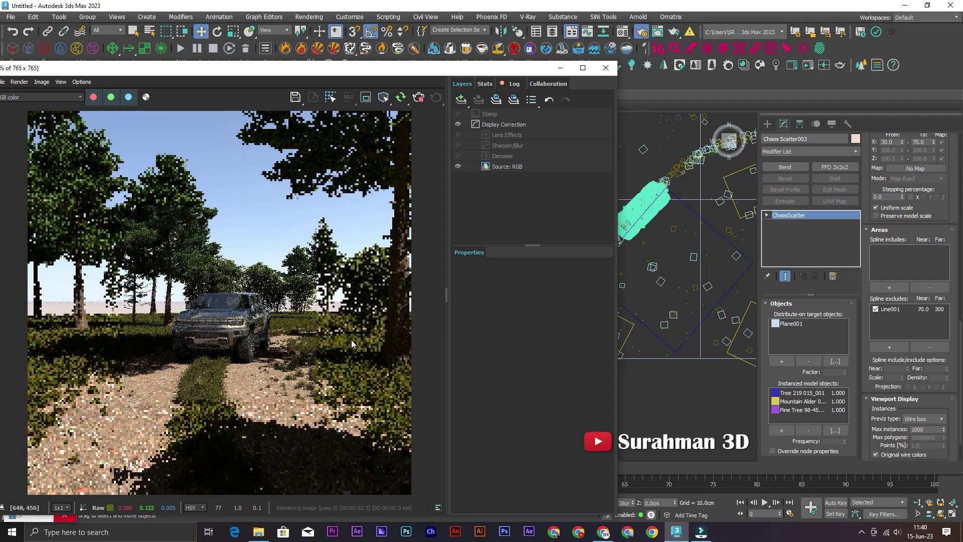
{"action": "left_click_drag", "start_coordinate": [356, 73], "coordinate": [354, 68]}
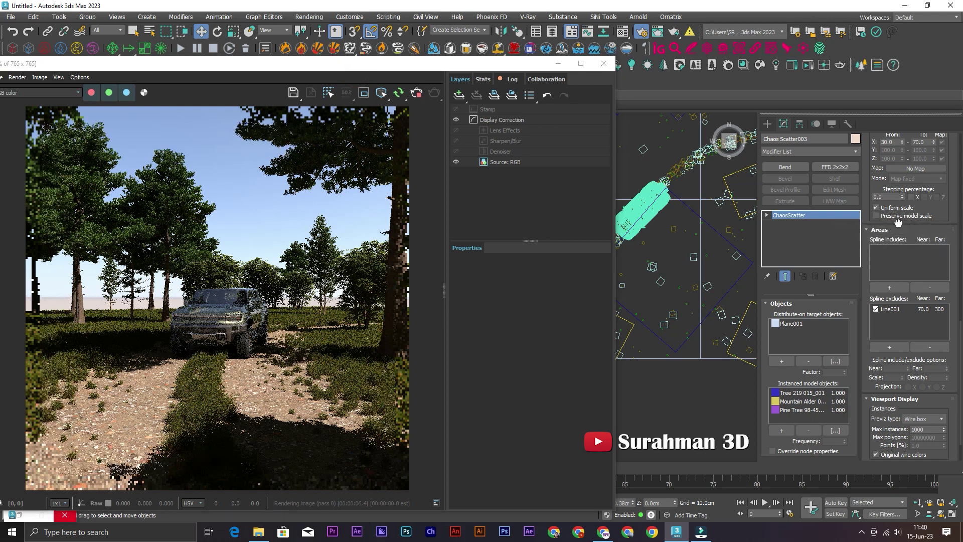
{"action": "scroll", "coordinate": [899, 222], "scroll_direction": "up", "scroll_amount": 3}
{"action": "scroll", "coordinate": [903, 221], "scroll_direction": "up", "scroll_amount": 3}
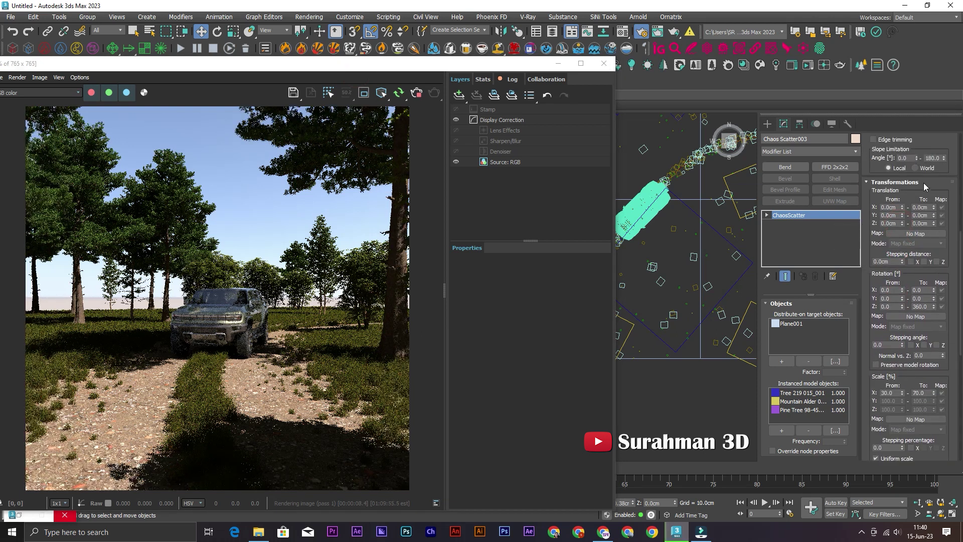
Increase the scattered tree count to 80, then to 100
{"action": "left_click_drag", "start_coordinate": [925, 196], "coordinate": [912, 412]}
{"action": "double_click", "coordinate": [920, 239]}
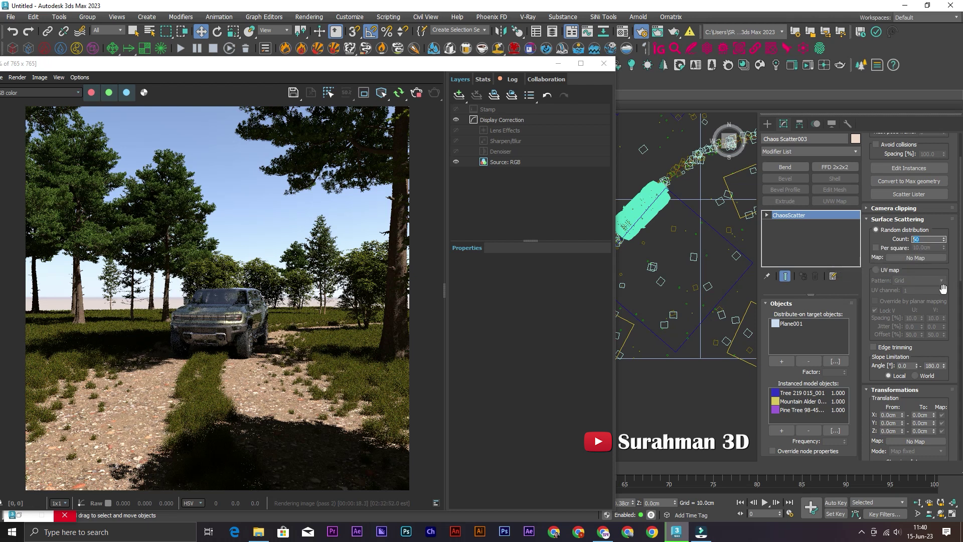
{"action": "type", "text": "0"}
{"action": "key", "text": "Return"}
{"action": "left_click_drag", "start_coordinate": [405, 72], "coordinate": [630, 60]}
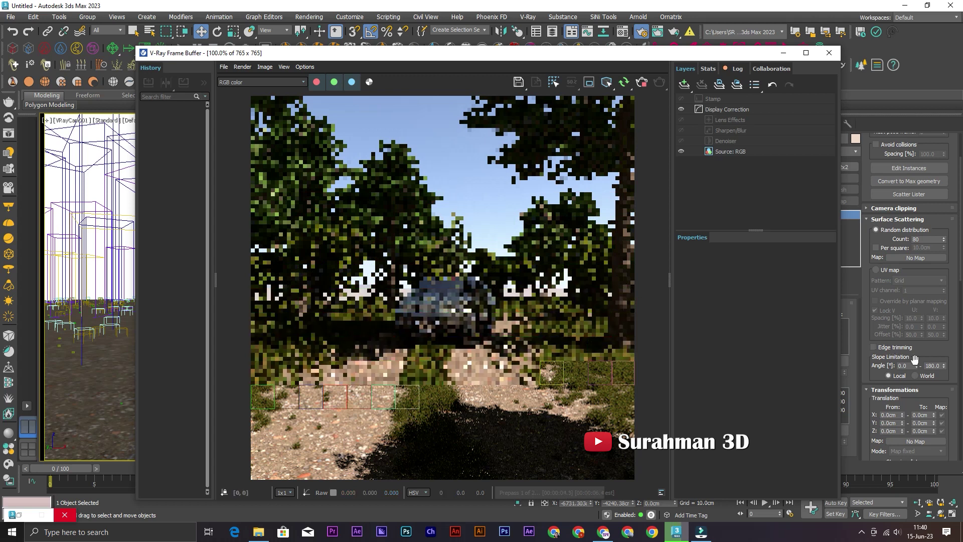
{"action": "double_click", "coordinate": [929, 239]}
{"action": "type", "text": "100"}
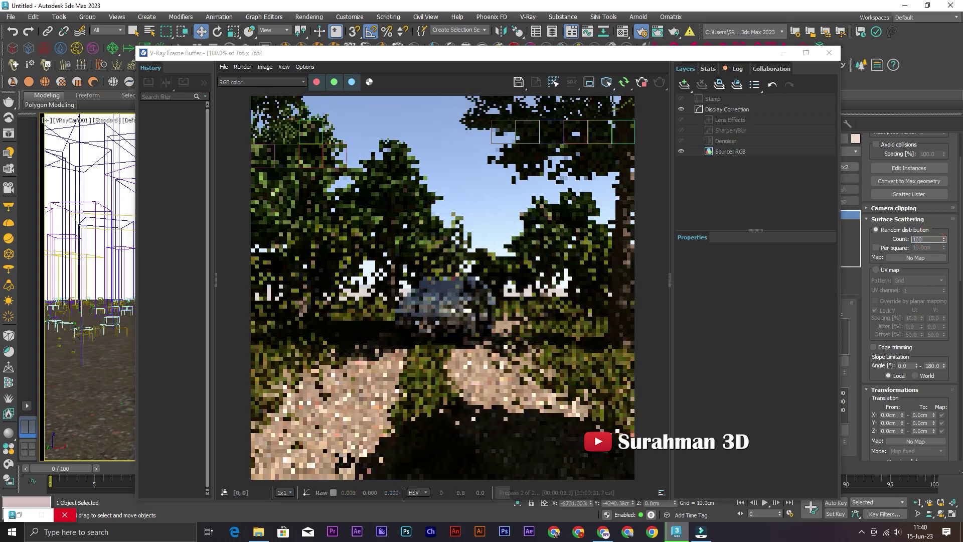
{"action": "key", "text": "Return"}
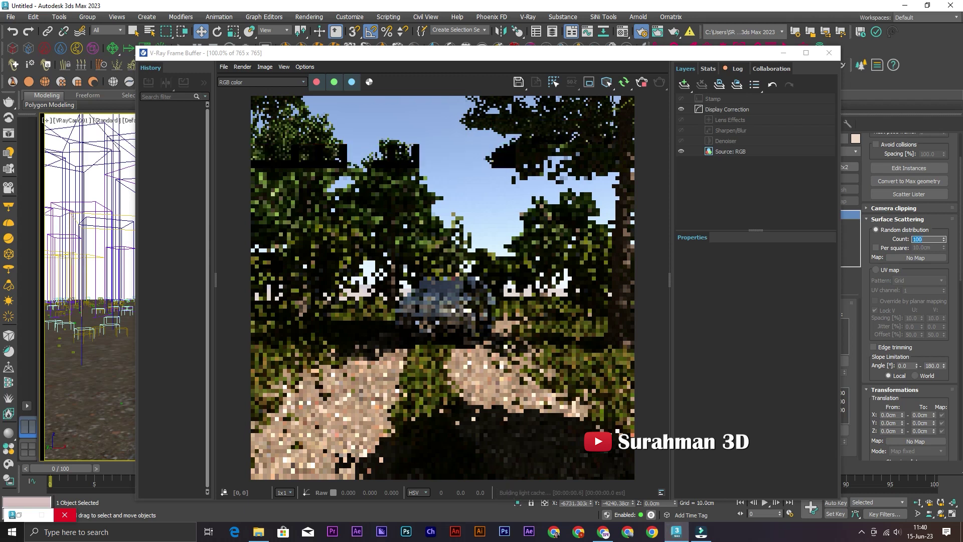